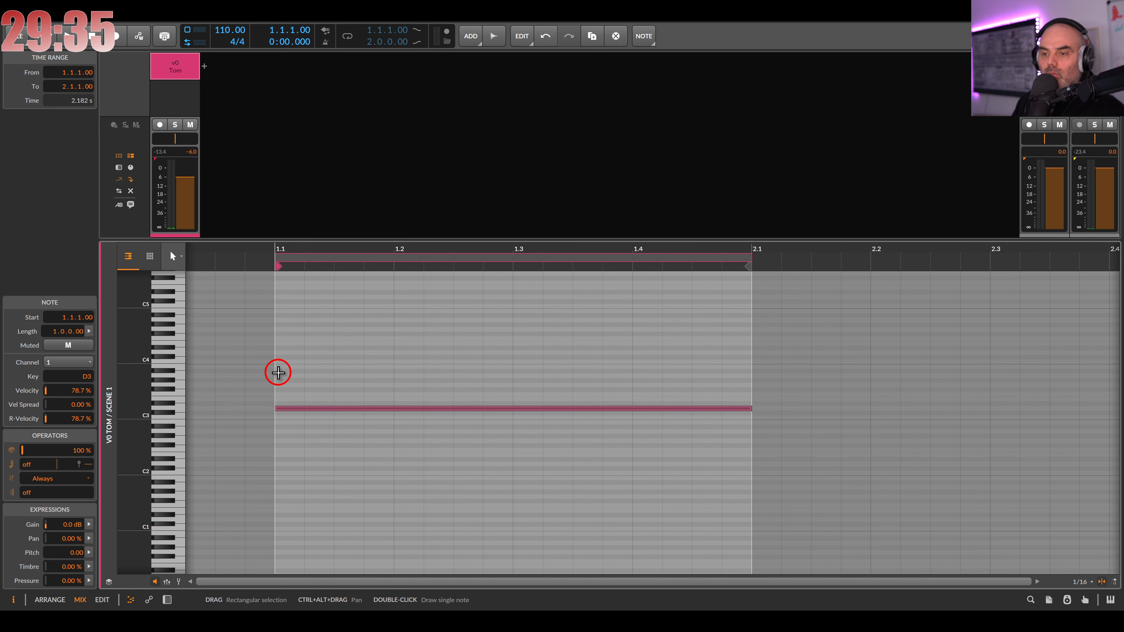
Add one-bar G3 and A#3 notes above the existing D3 note in the Scene 1 clip
left_click(281, 384)
double_click(281, 385)
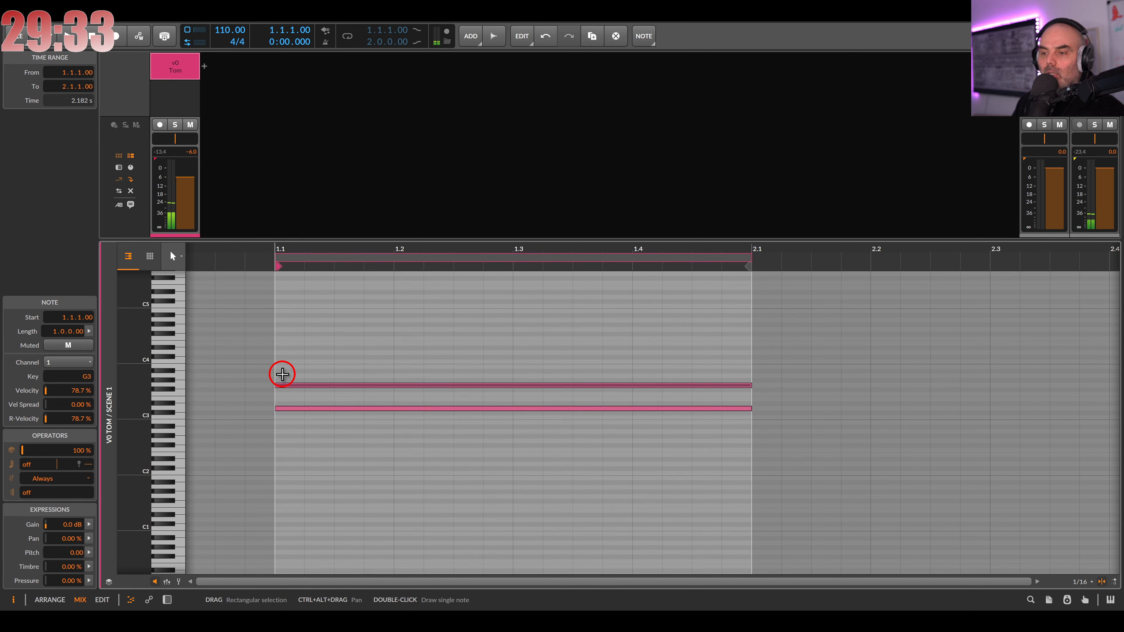
double_click(281, 371)
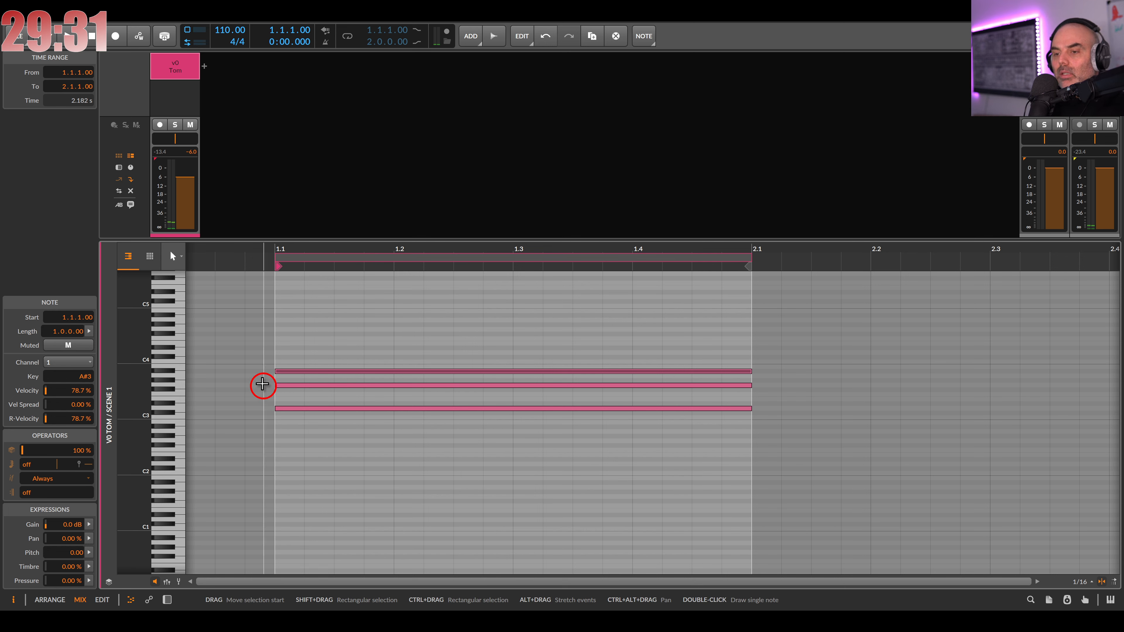
Insert an Arpeggiator in front of the v0 Tom instrument and launch the Scene 1 clip
left_click(182, 70)
key("d")
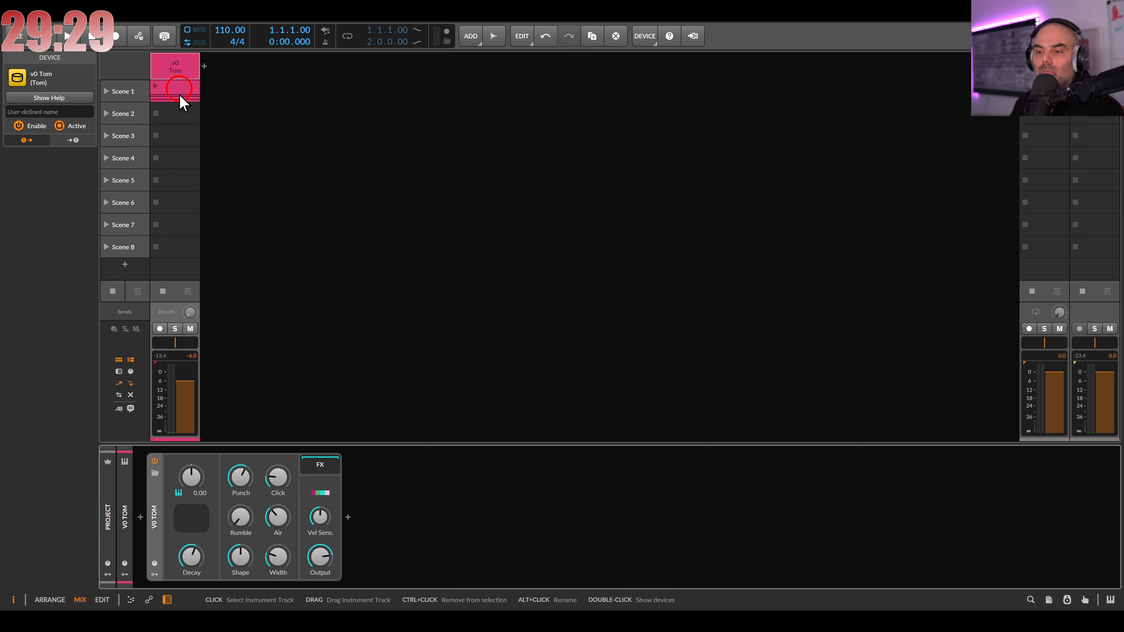
left_click(140, 516)
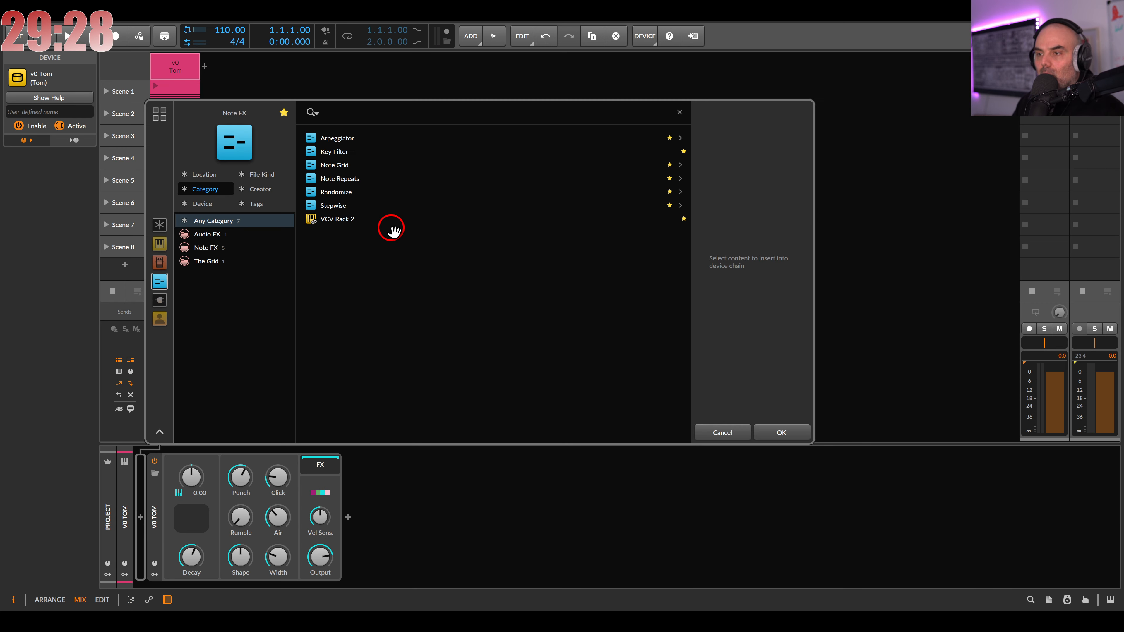
double_click(337, 138)
left_click(159, 86)
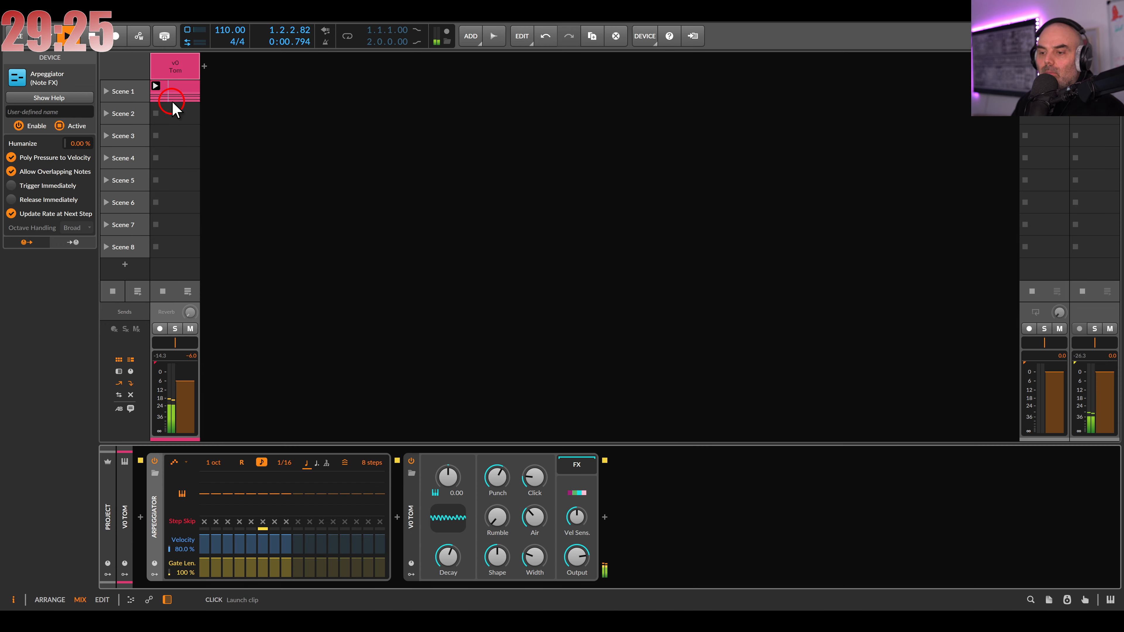
Set the v0 Tom's Punch to 0 %, turn Rumble and Width fully up, and raise Air slightly
left_click_drag(497, 473, 497, 523)
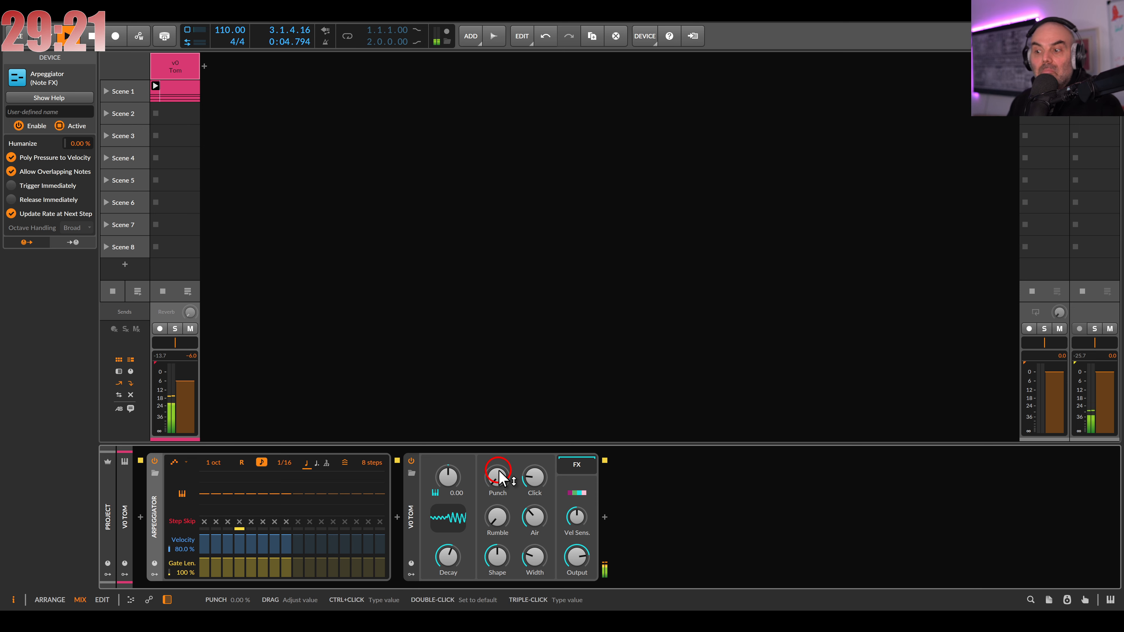
left_click_drag(534, 516, 535, 504)
left_click_drag(534, 557, 536, 519)
left_click(535, 523)
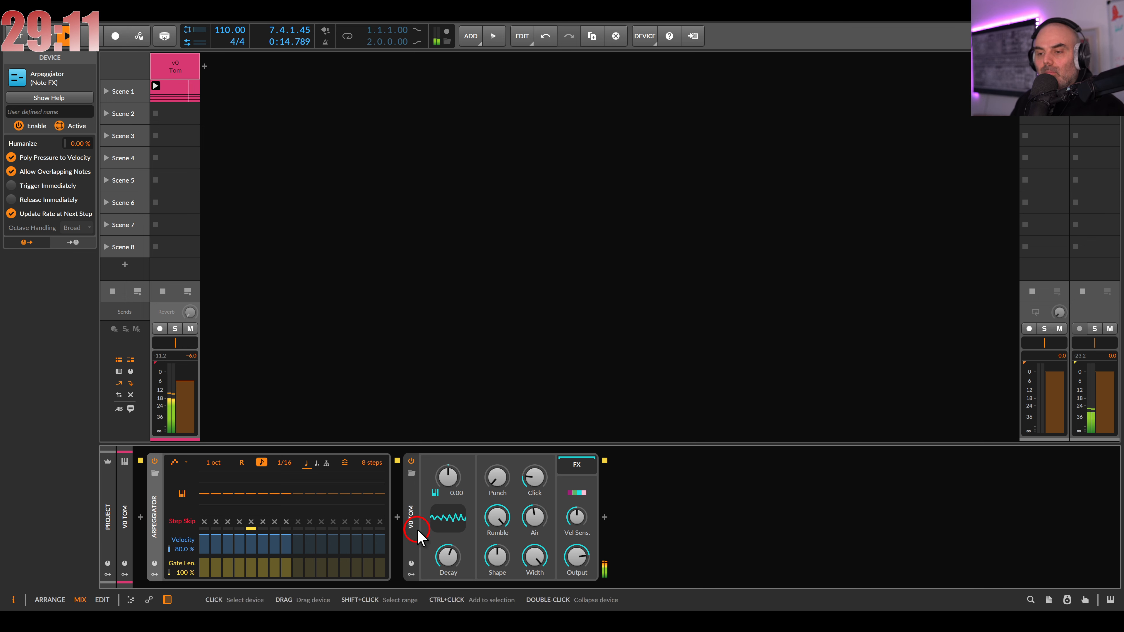
Change the arpeggiator's pattern to Up+In
left_click(175, 463)
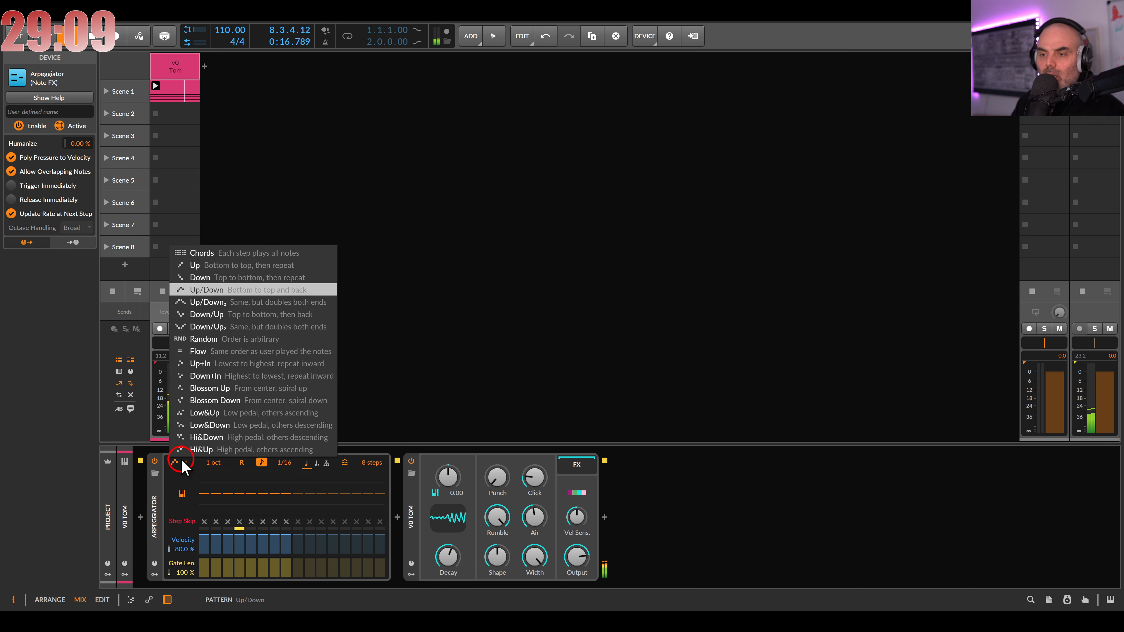
left_click(214, 359)
left_click(224, 363)
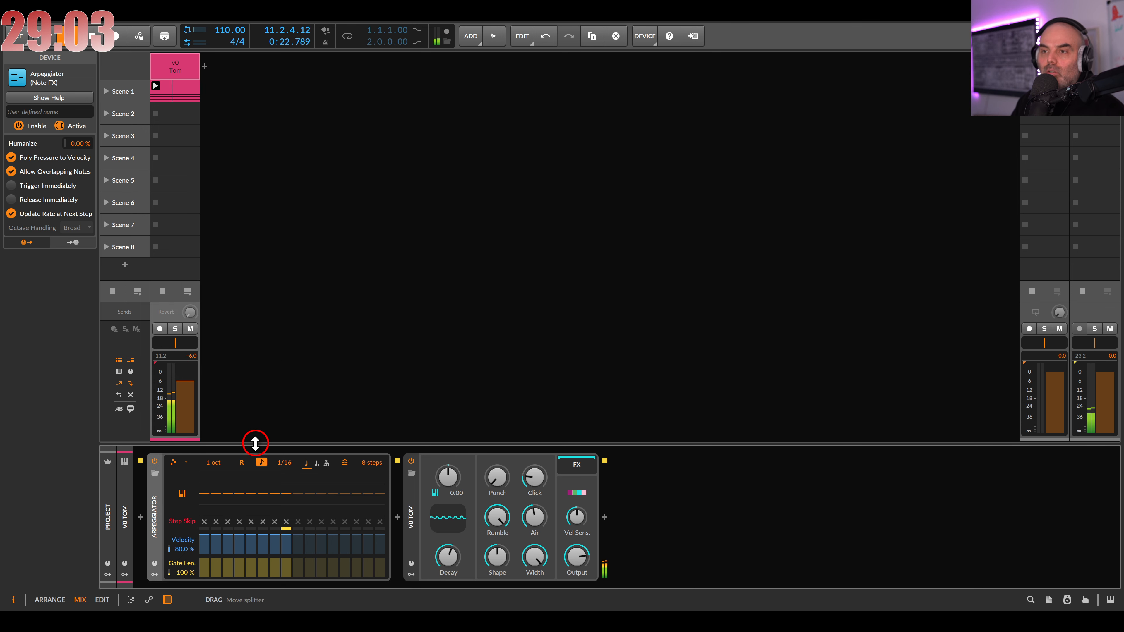
Shorten all three notes and the loop of the Scene 1 clip to a length of 0.3.2.00
double_click(189, 89)
scroll(636, 438, "down", 5)
scroll(636, 438, "up", 2)
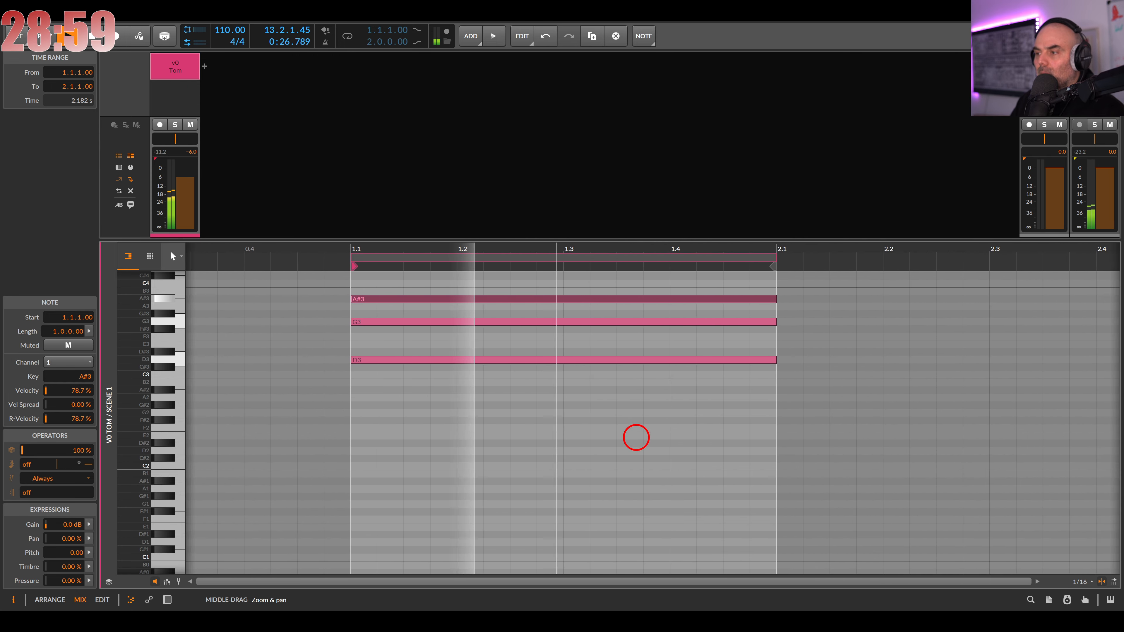
scroll(636, 438, "down", 1)
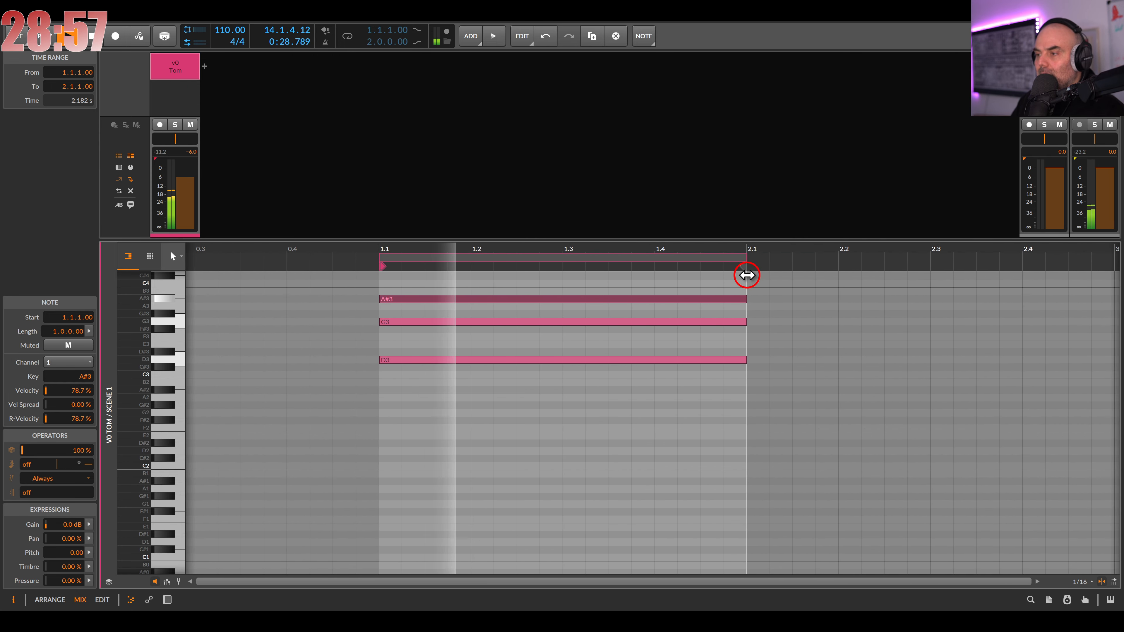
left_click(729, 386)
left_click_drag(730, 385, 743, 271)
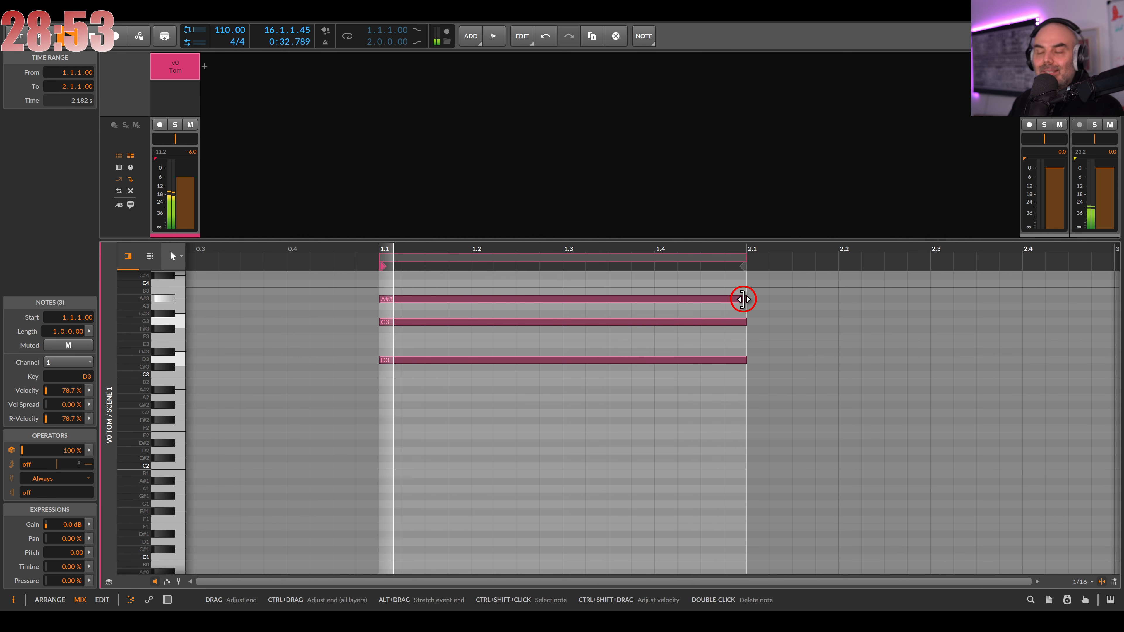
left_click_drag(743, 299, 701, 302)
left_click_drag(744, 260, 701, 260)
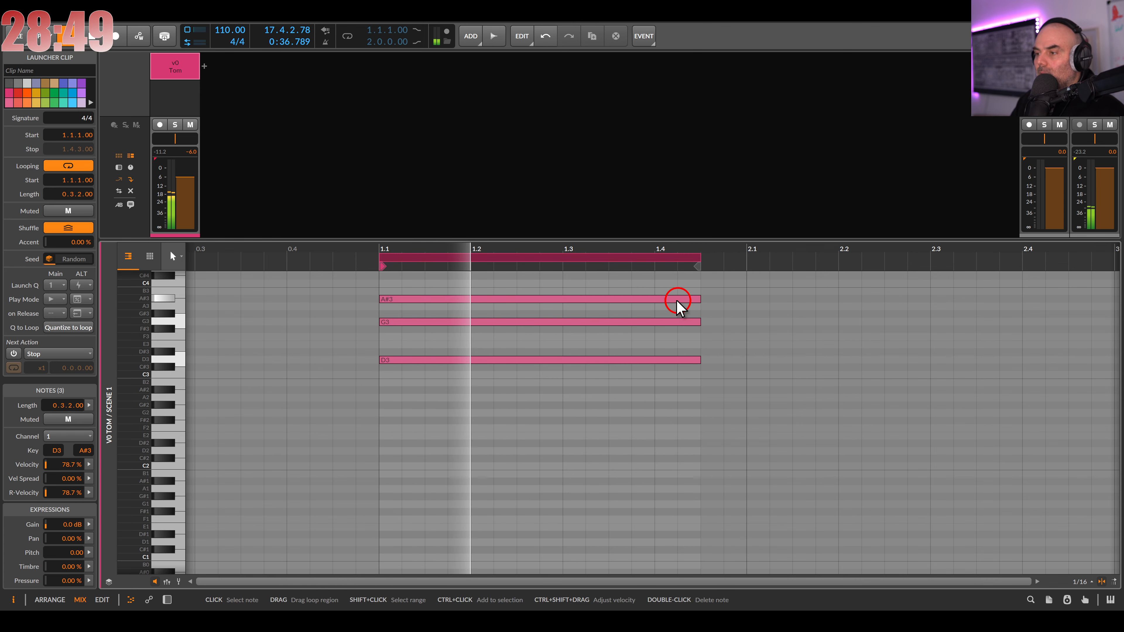
Set the arpeggiator's step count to 10 and raise the transposition of step 10
double_click(173, 66)
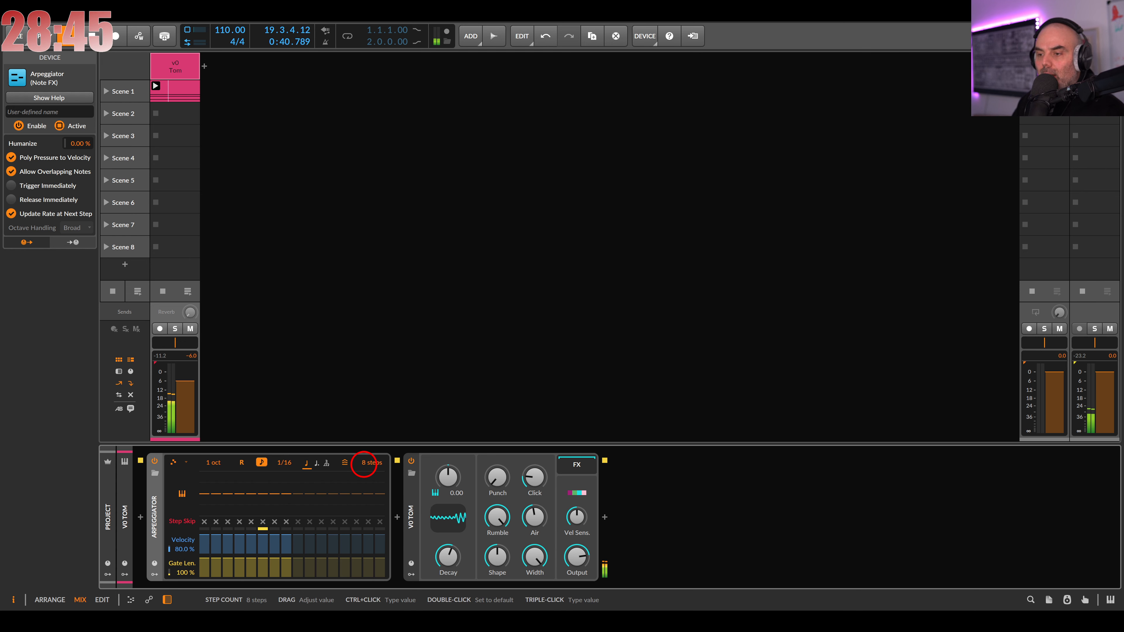
left_click_drag(364, 465, 364, 463)
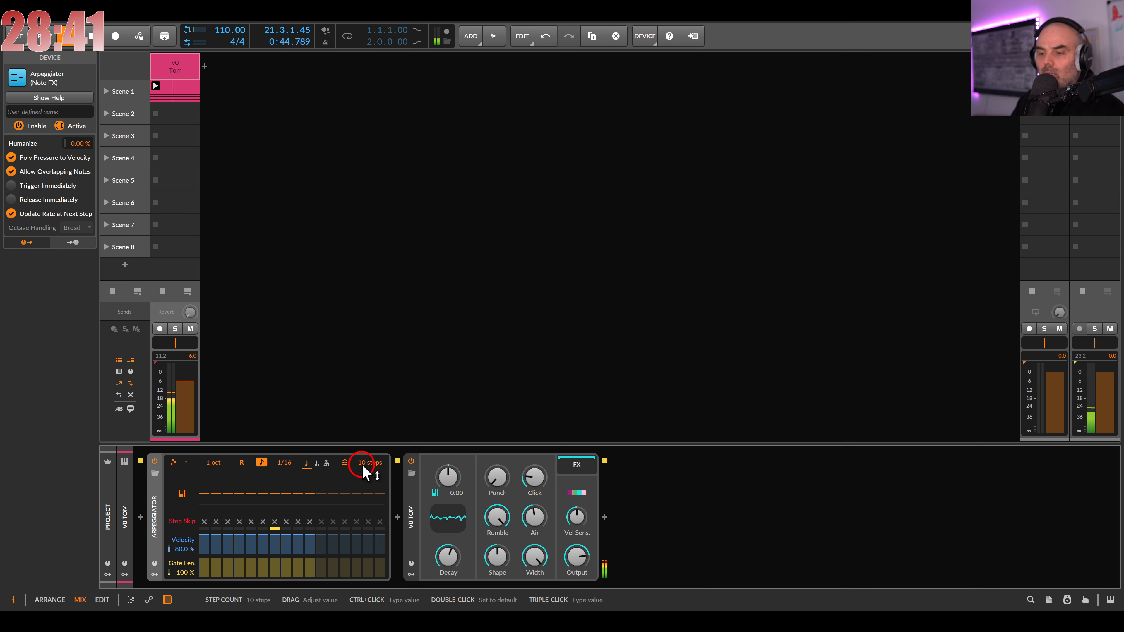
left_click(241, 464)
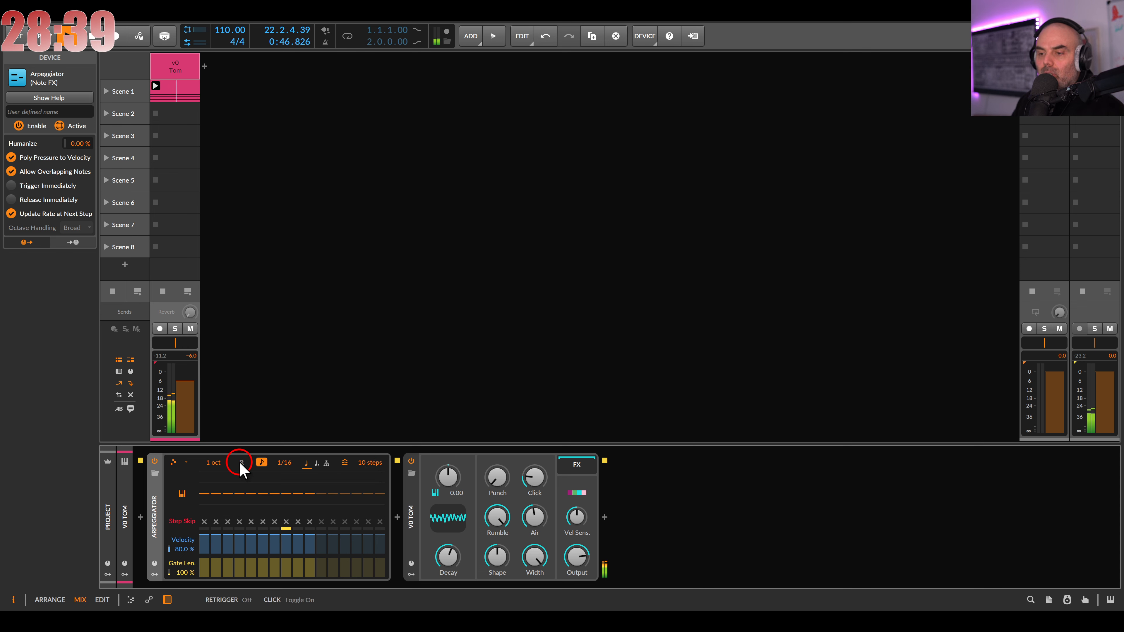
left_click_drag(308, 493, 310, 487)
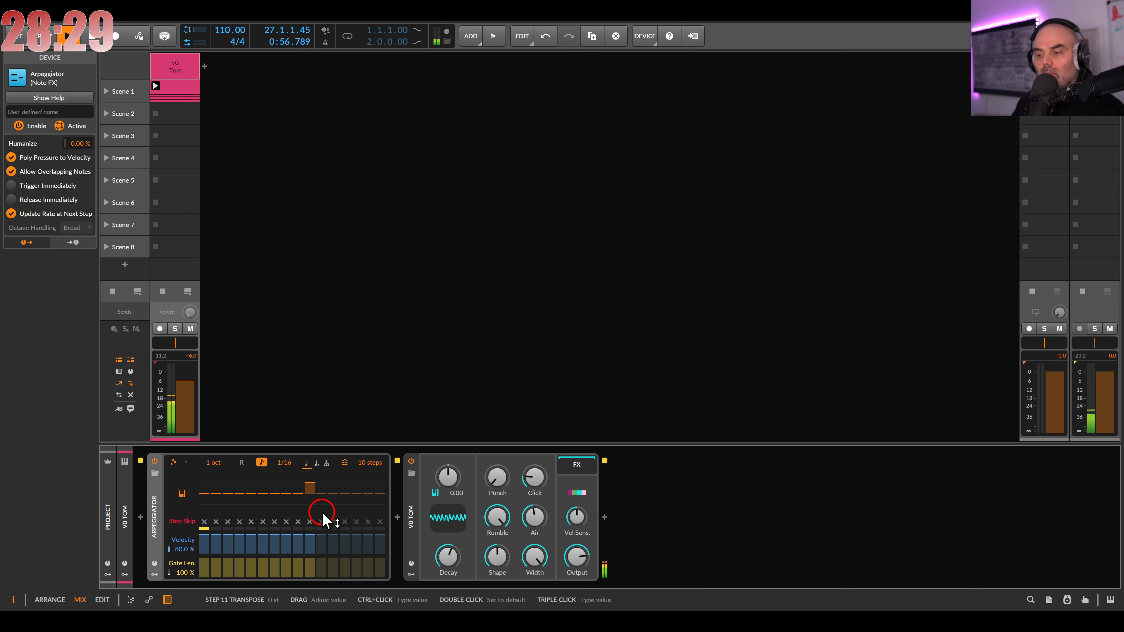
Lower the v0 Tom's Air to about 28.8 % and Decay to about 170 ms, and vary the velocities of the arpeggiator's steps
left_click_drag(449, 557, 449, 556)
left_click(534, 516)
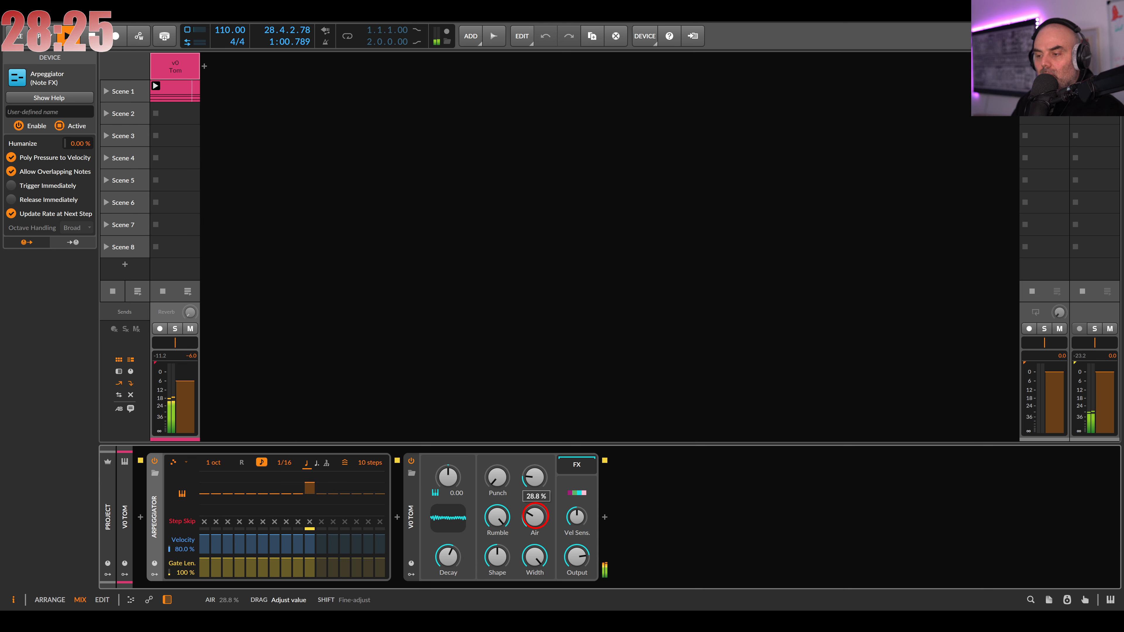
left_click_drag(440, 560, 440, 564)
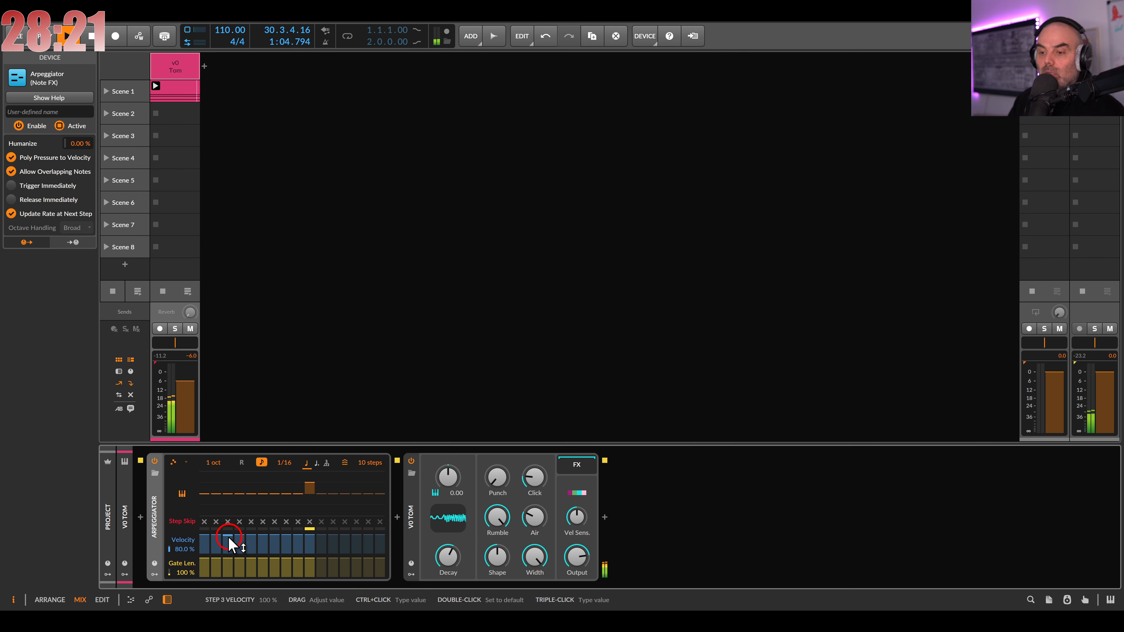
mouse_move(216, 540)
left_mouse_down()
mouse_move(352, 542)
mouse_move(426, 527)
mouse_move(447, 552)
left_mouse_up()
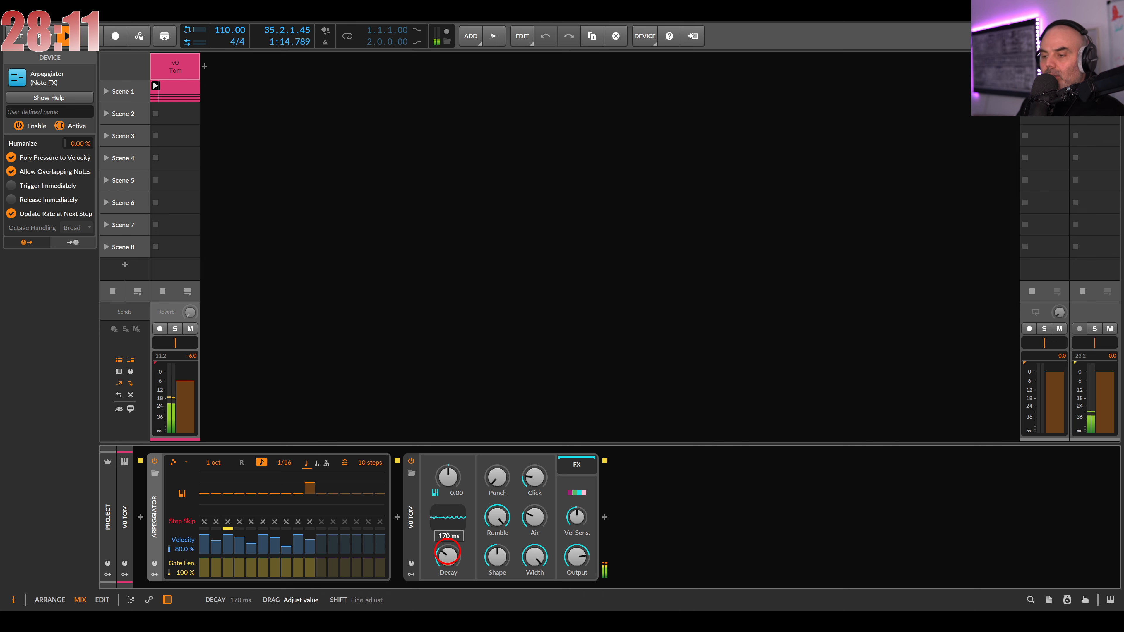
Add an Expressions modulator to the v0 Tom and modulate Decay from Velocity by ×4.250
left_click(411, 574)
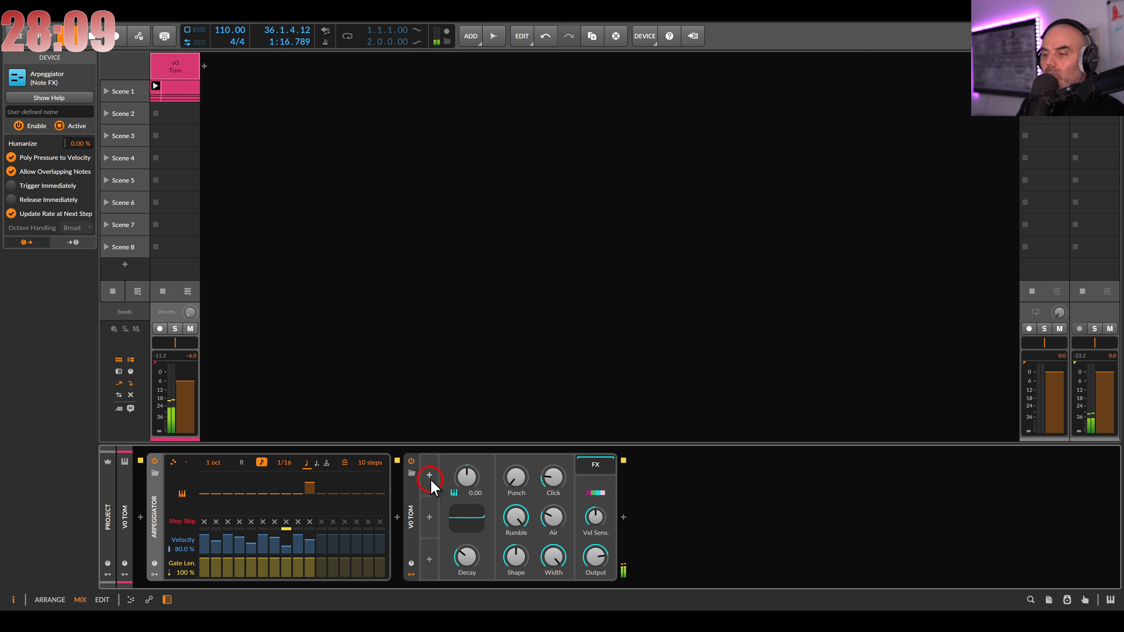
left_click(438, 474)
double_click(591, 152)
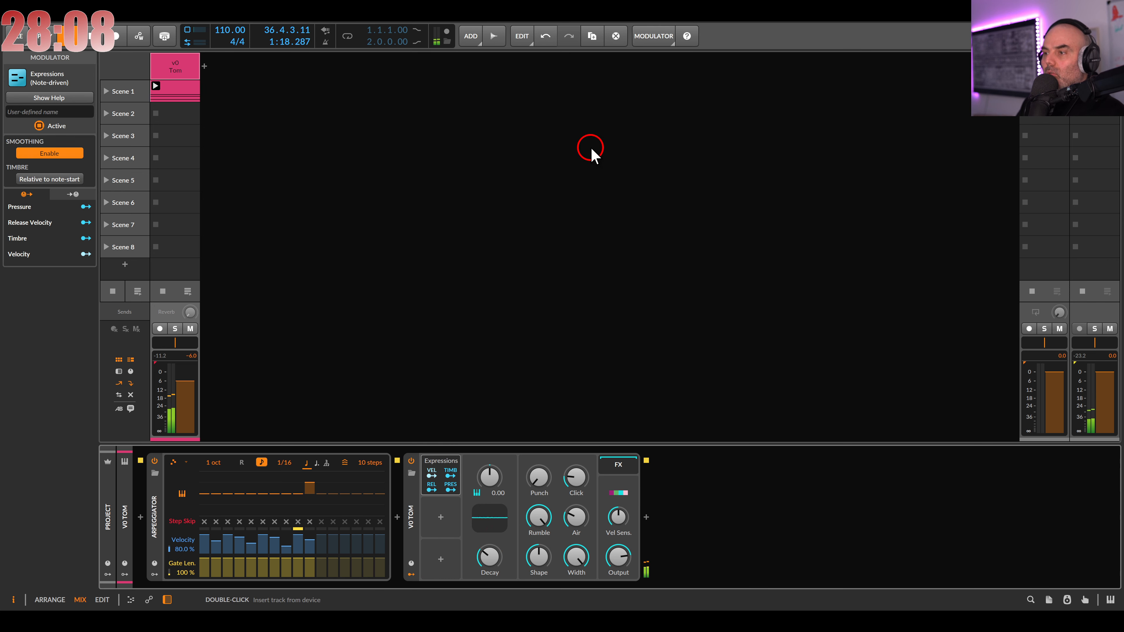
left_click(431, 476)
mouse_move(489, 567)
left_mouse_down()
mouse_move(488, 526)
mouse_move(488, 565)
left_mouse_up()
left_click(427, 479)
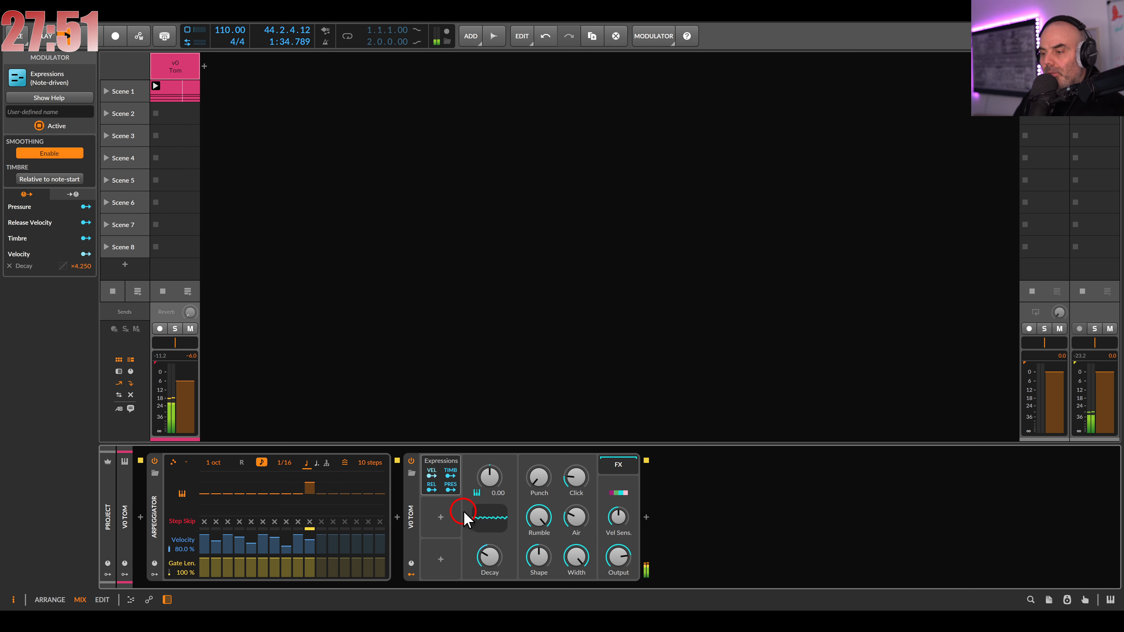
Raise the v0 Tom's Click amount and insert a Delay-2 in its FX chain
left_click_drag(574, 484, 574, 460)
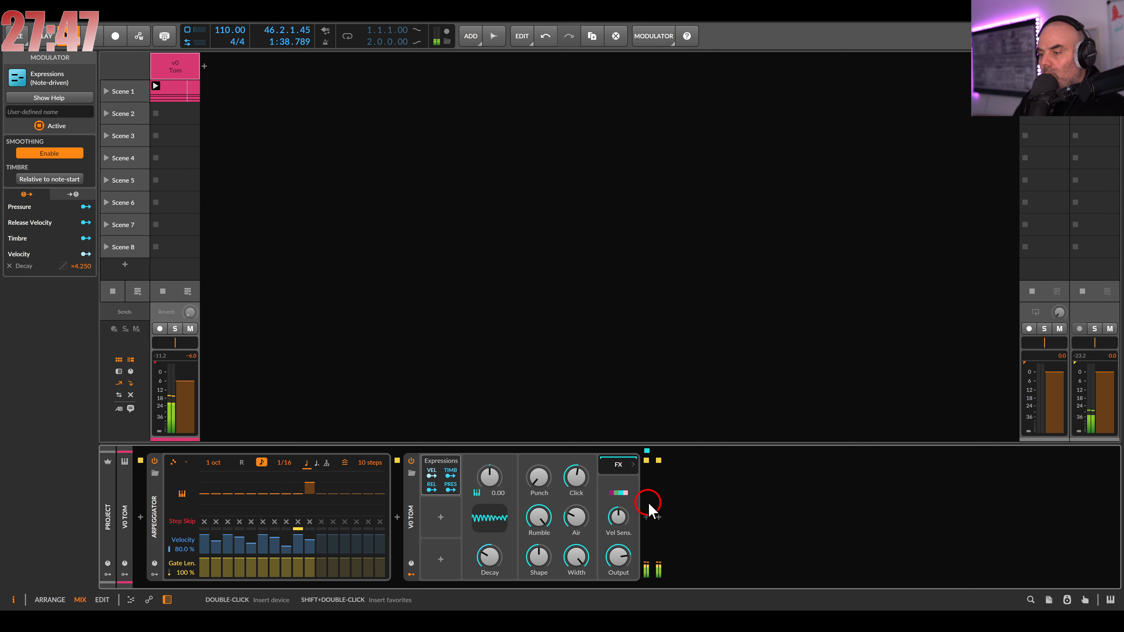
left_click(646, 517)
double_click(633, 166)
Add an LFO modulator to the v0 Tom with a rate of 3.00 bars, modulating Shape by 0.455
left_click(440, 517)
left_click(476, 571)
left_click(490, 534)
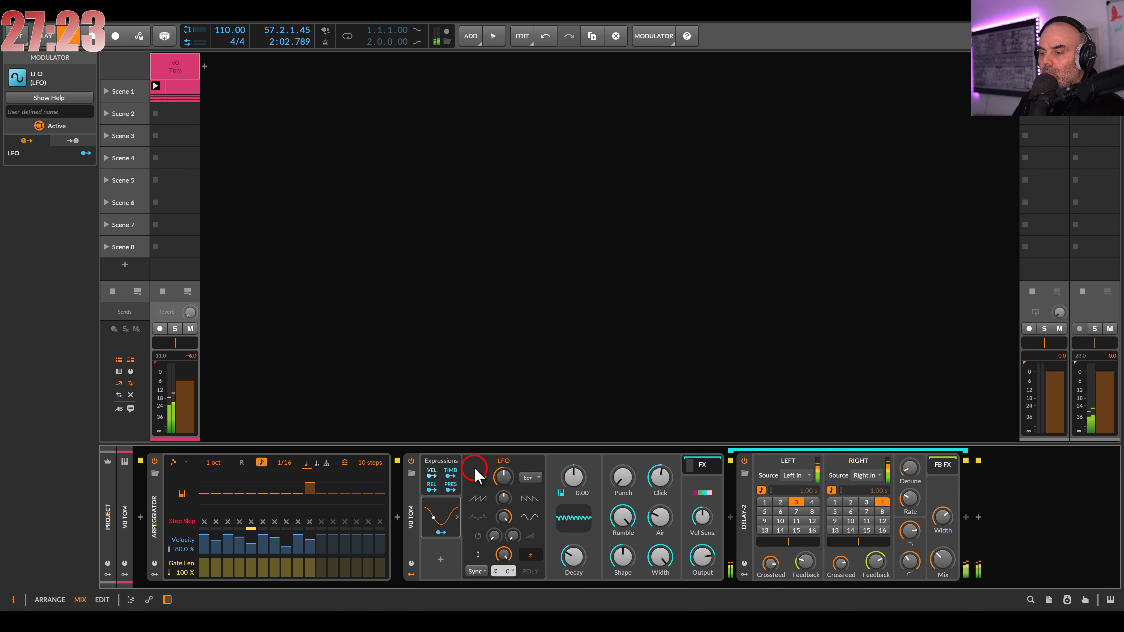
double_click(476, 477)
type("3")
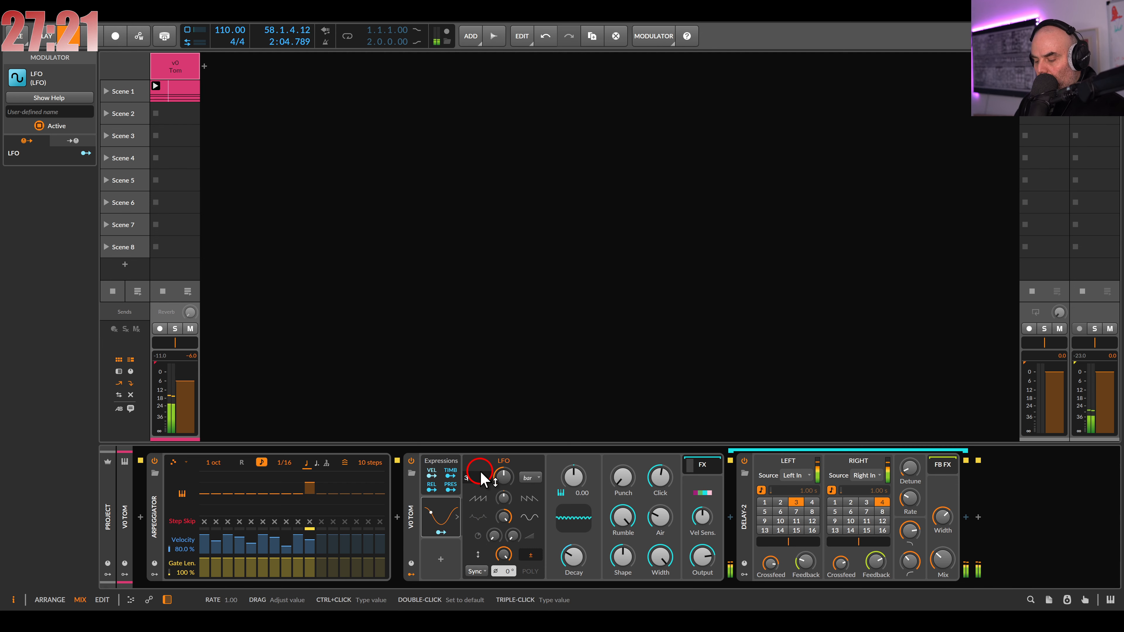
key("Return")
left_click_drag(440, 535, 623, 554)
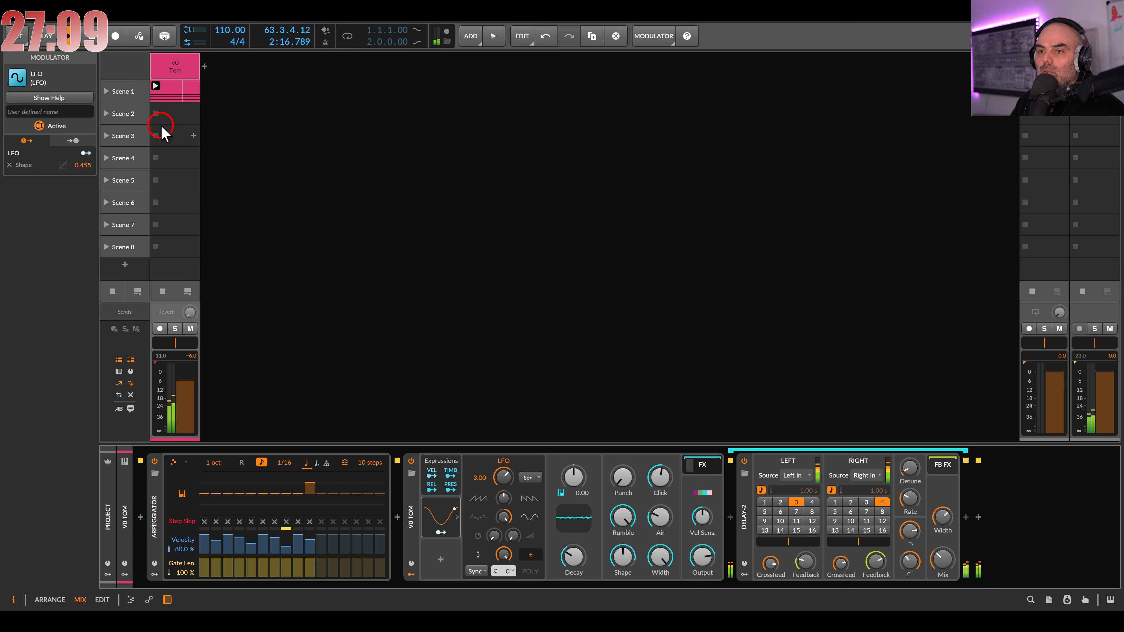
Copy the Scene 1 clip into Scene 2 and raise the copy's top note to C4
left_click(180, 119)
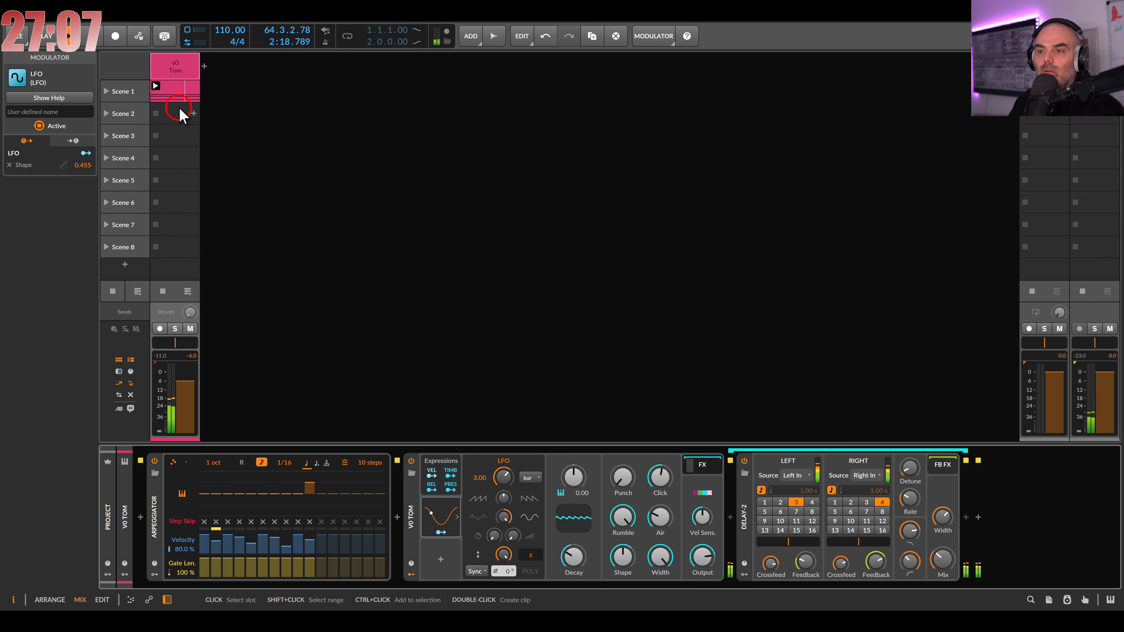
left_click(176, 88)
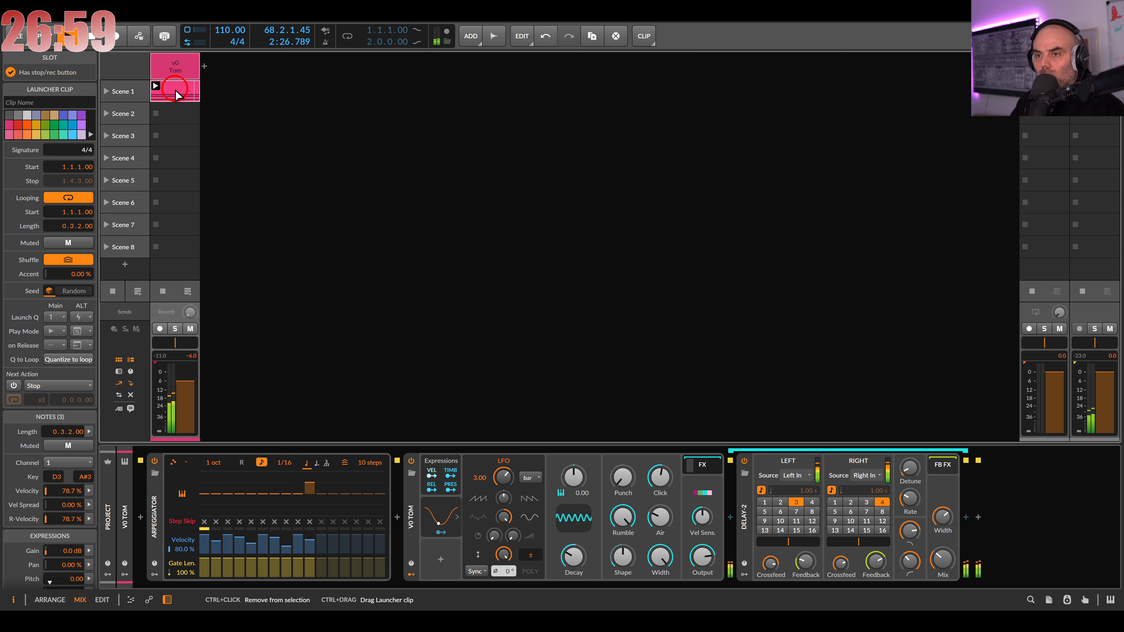
left_click_drag(175, 90, 175, 109)
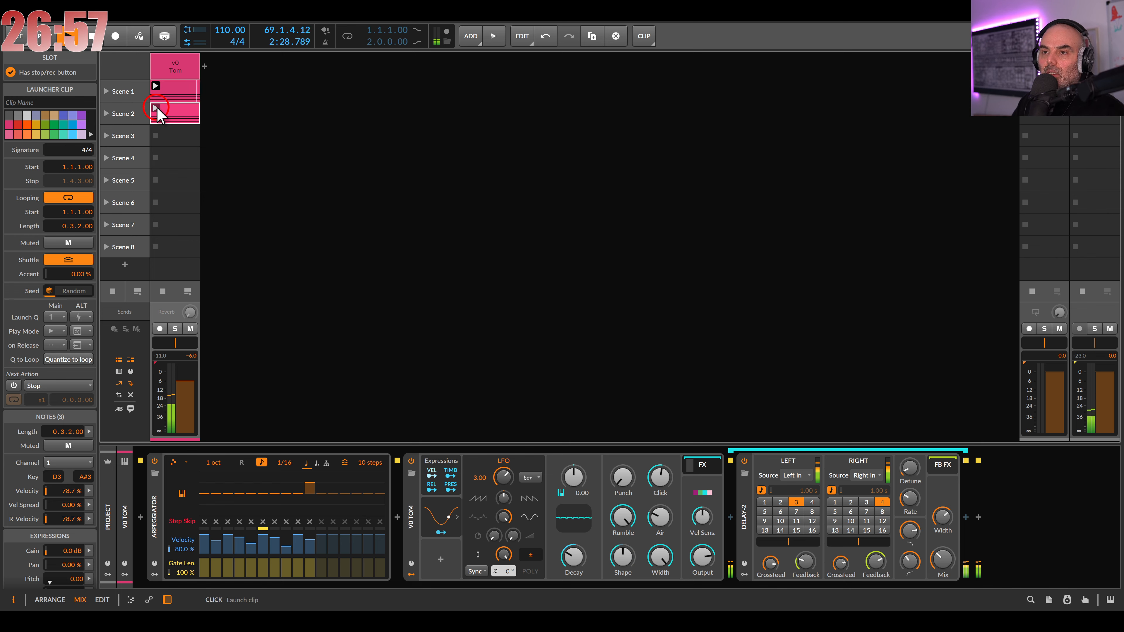
double_click(170, 113)
scroll(386, 338, "down", 5)
left_click_drag(364, 339, 365, 323)
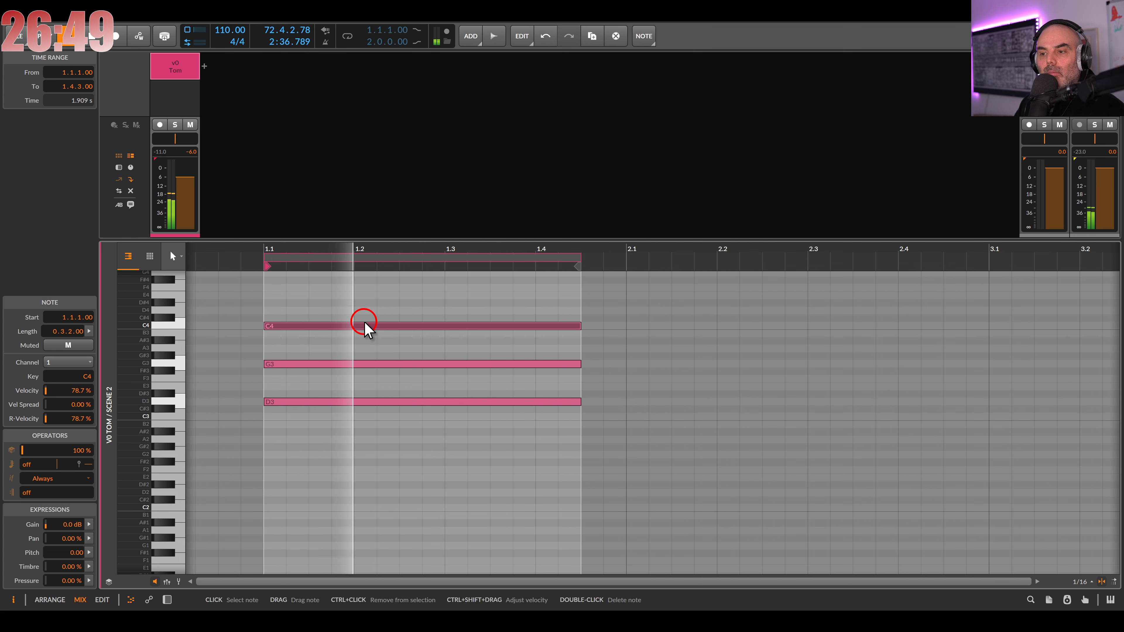
Duplicate the Scene 2 clip into Scene 3 and raise the new clip's top note to D4
left_click(175, 81)
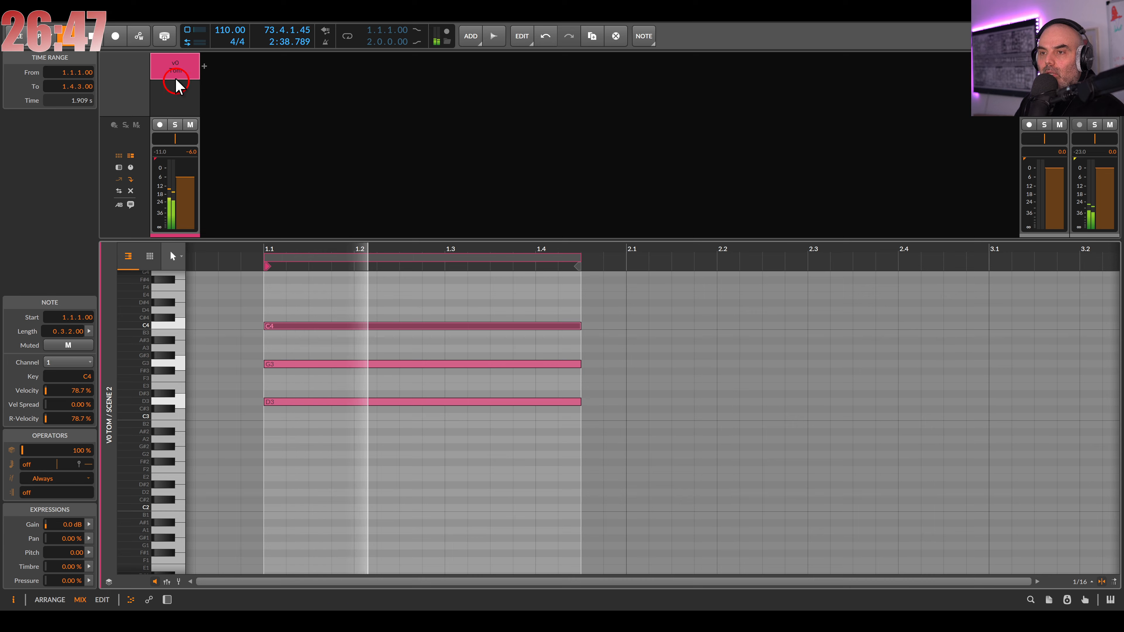
double_click(172, 66)
left_click(178, 108)
key("ctrl+d")
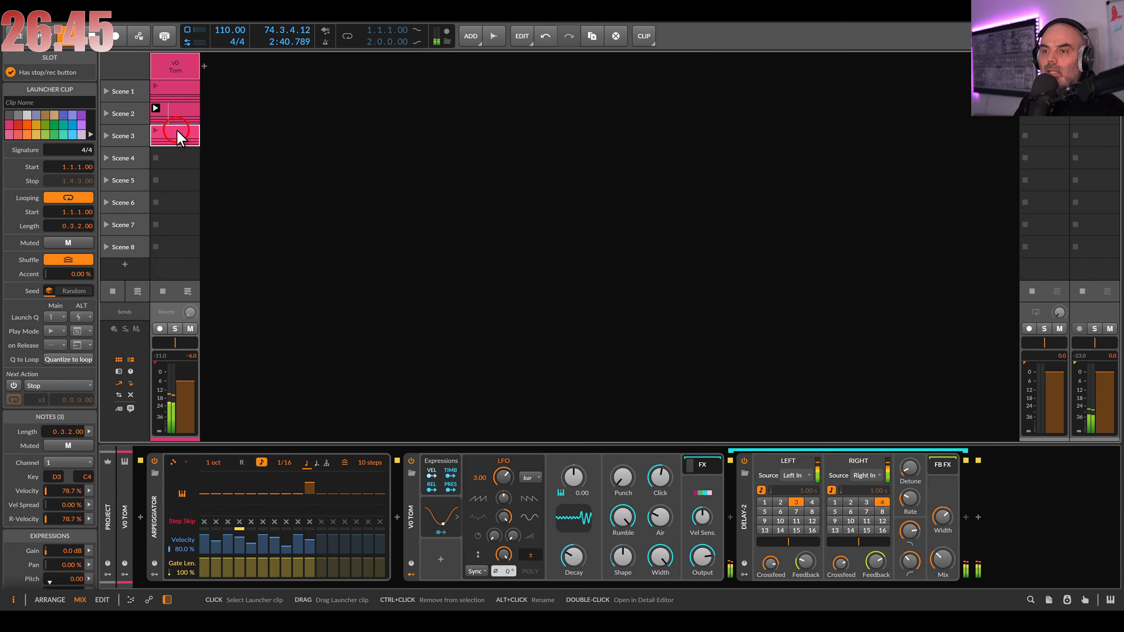
double_click(177, 131)
scroll(394, 415, "up", 3)
left_click_drag(382, 359, 402, 399)
key("Up")
key("Up")
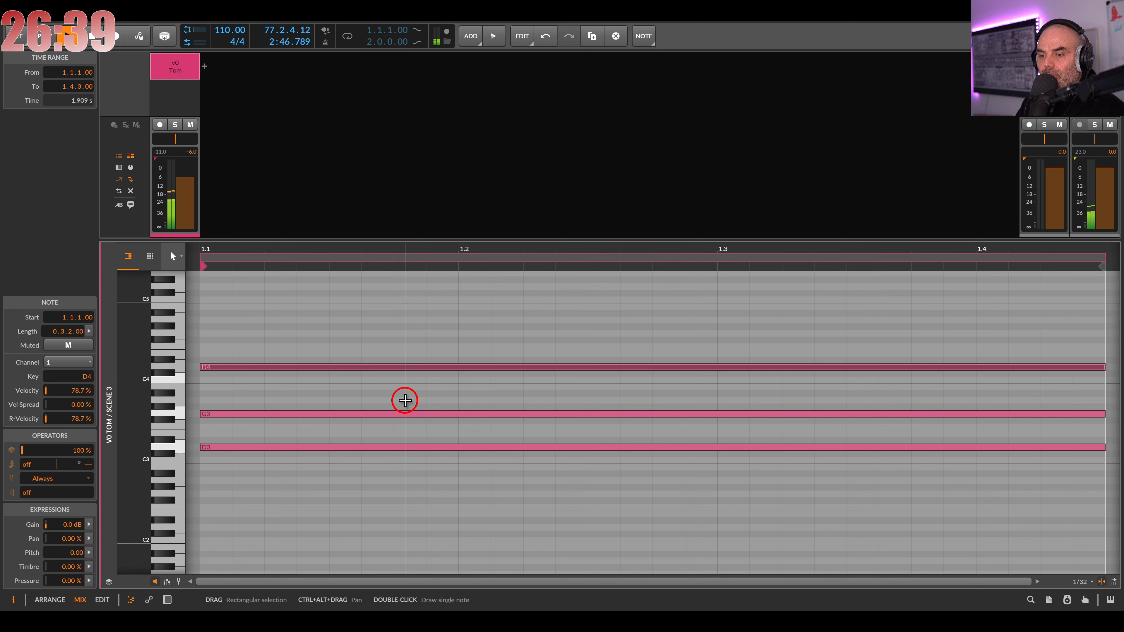
double_click(174, 65)
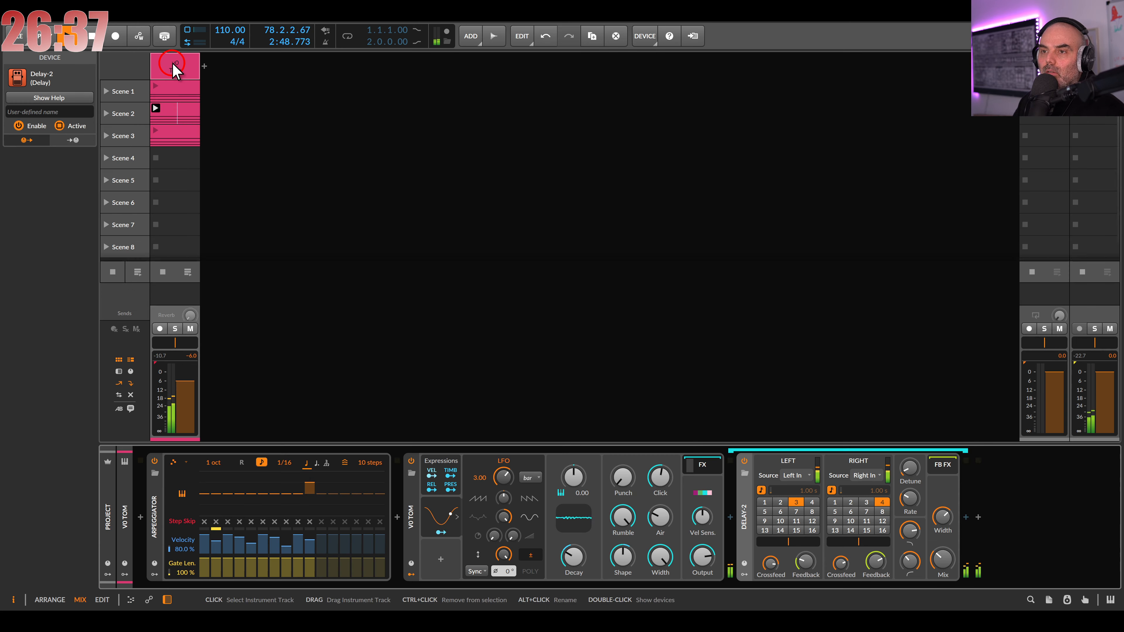
Lower the middle note of the Scene 3 clip to F3, then return to the clip launcher
left_click(174, 129)
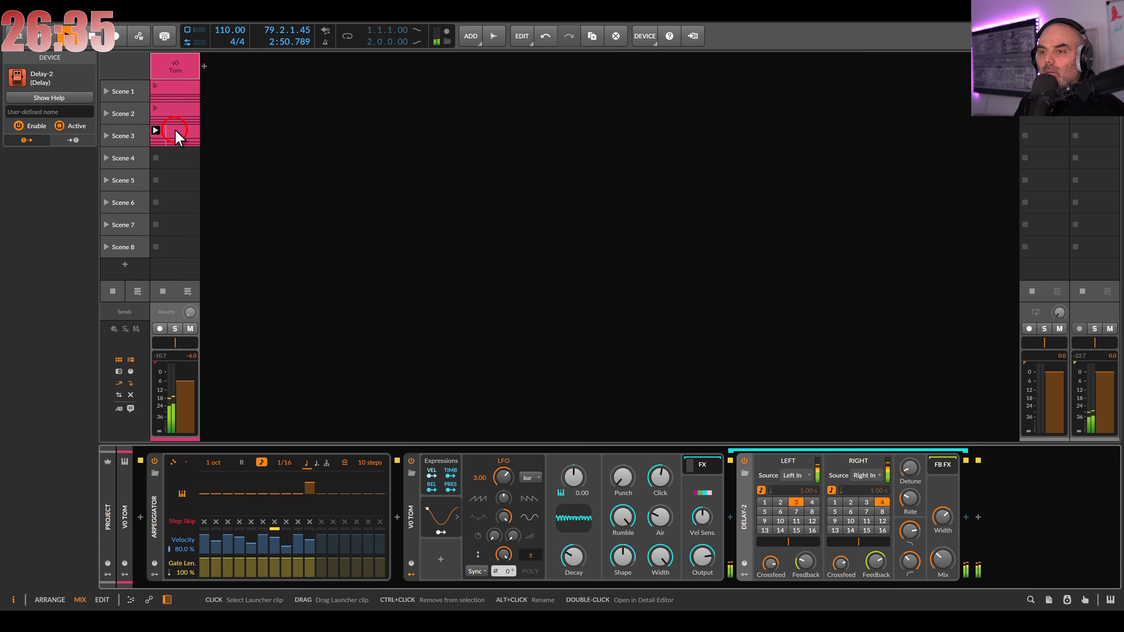
double_click(175, 130)
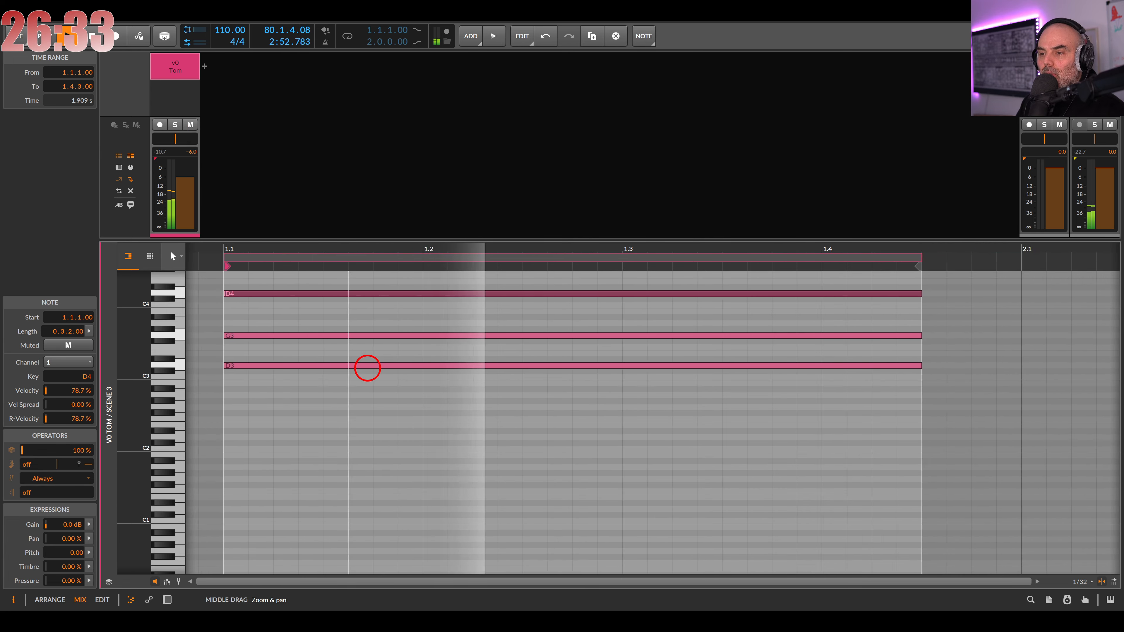
left_click_drag(367, 368, 348, 367)
scroll(348, 368, "up", 2)
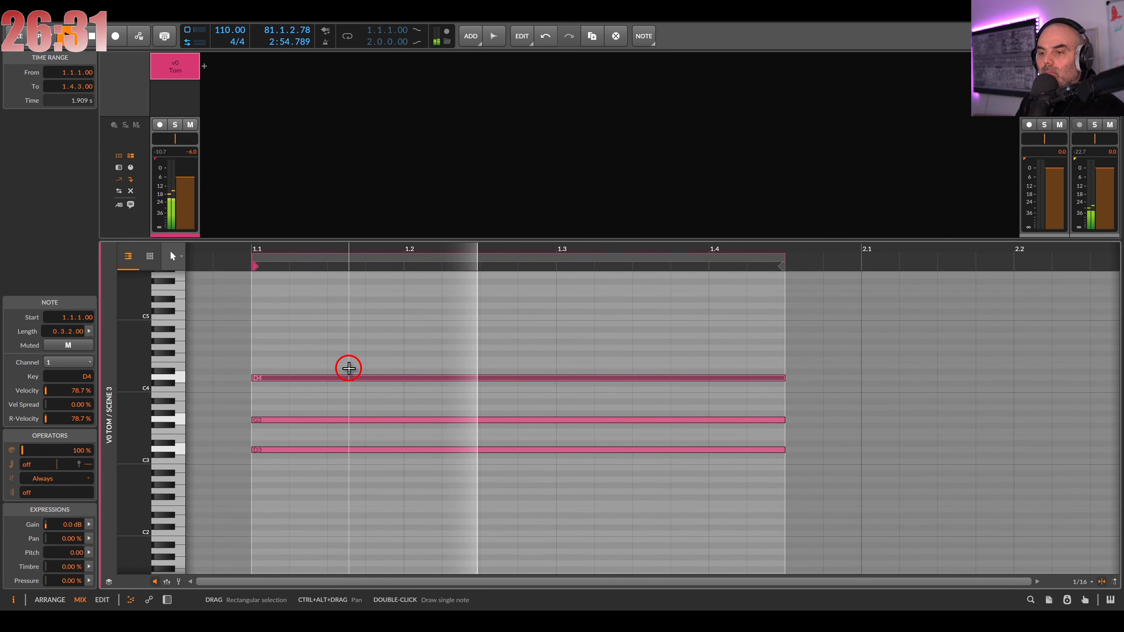
left_click(347, 420)
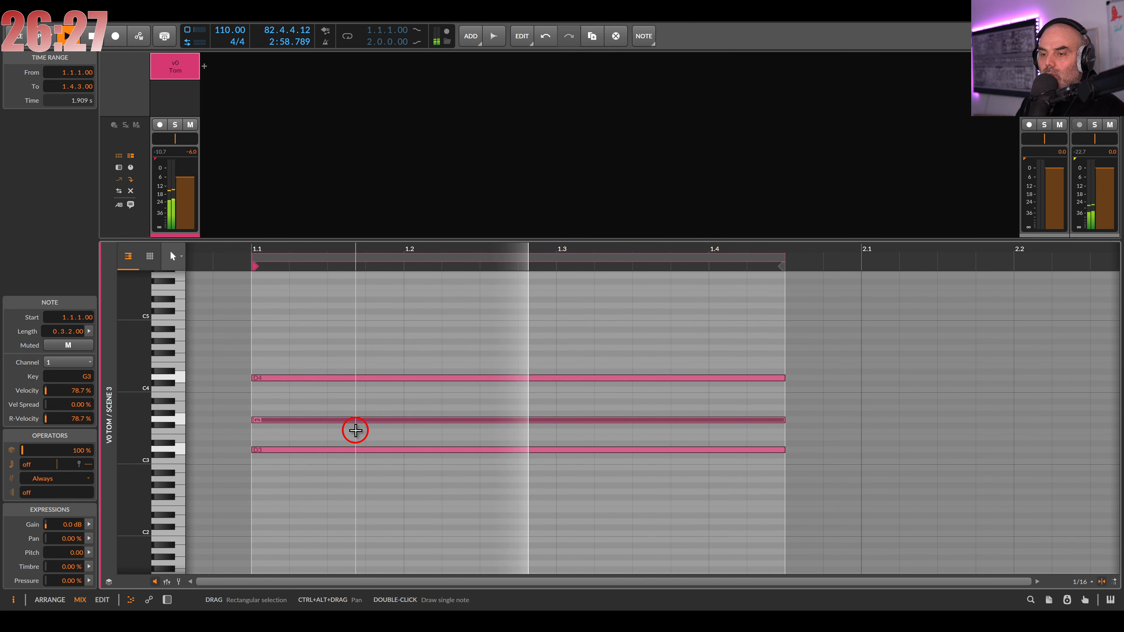
key("Down")
key("Down")
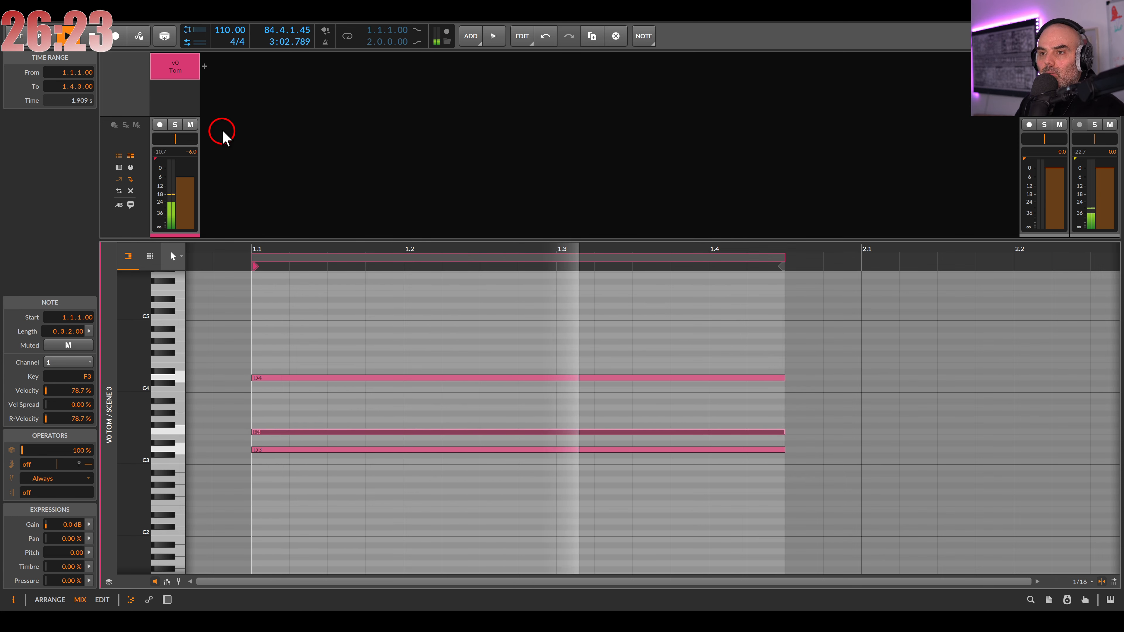
double_click(173, 69)
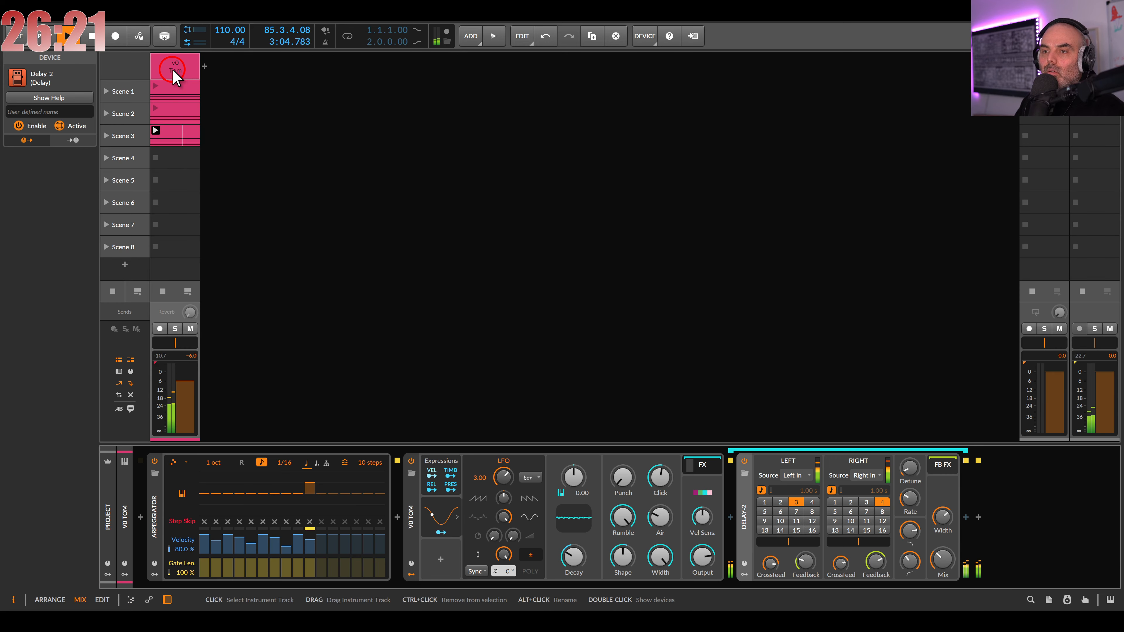
Move the Scene 3 clip to Scene 4 and copy the Scene 1 clip into the freed Scene 3 slot
left_click(172, 86)
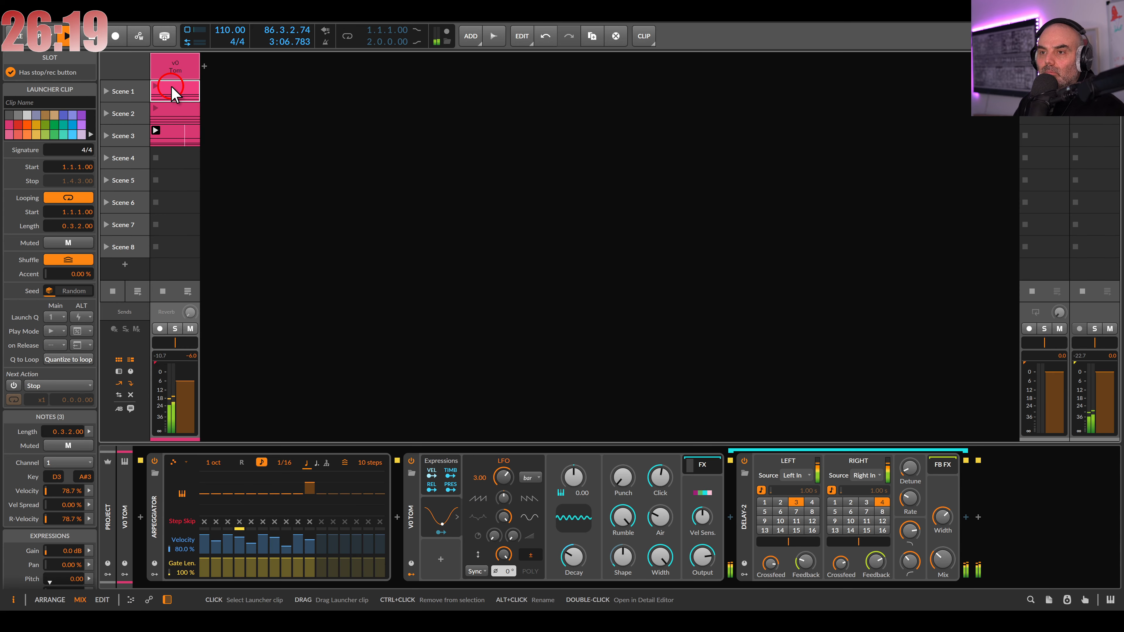
left_click(173, 130)
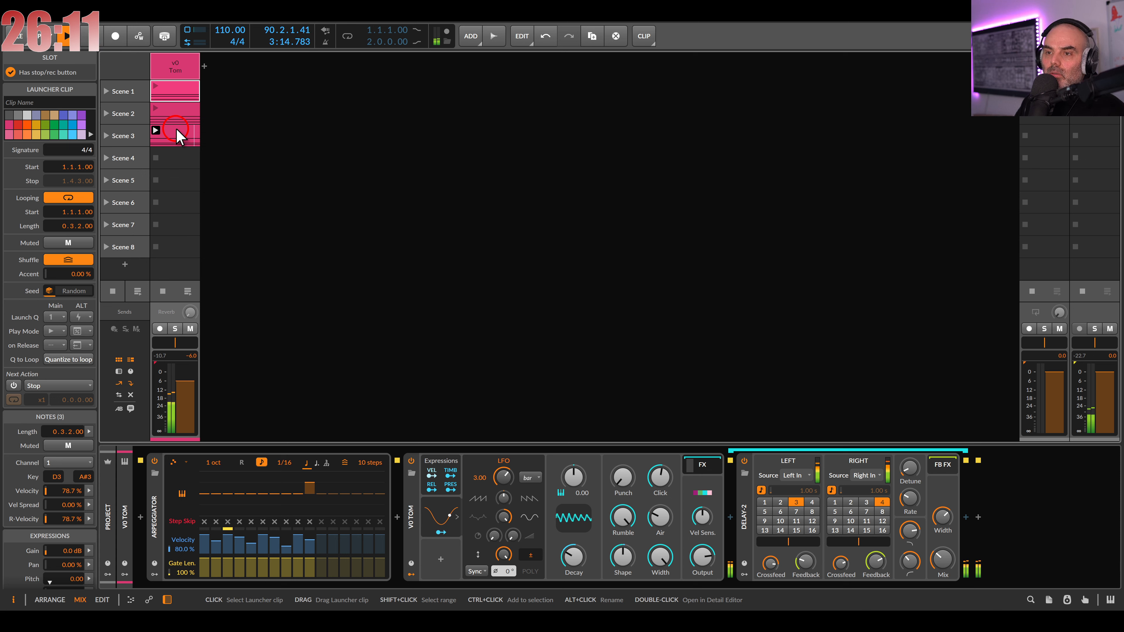
left_click_drag(175, 126, 175, 149)
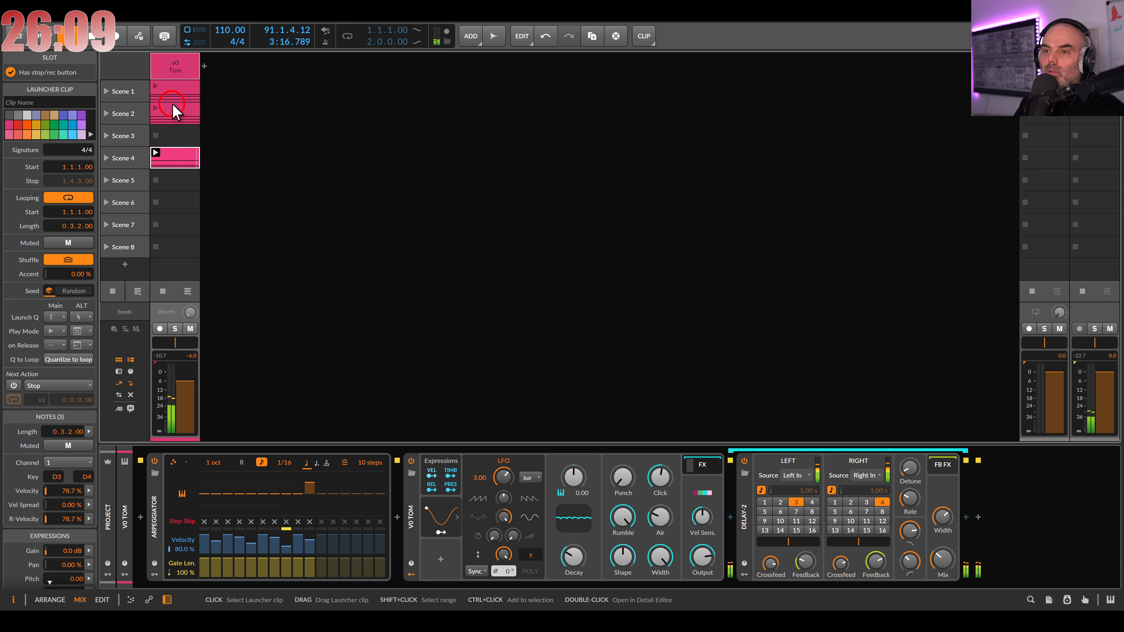
left_click(175, 93)
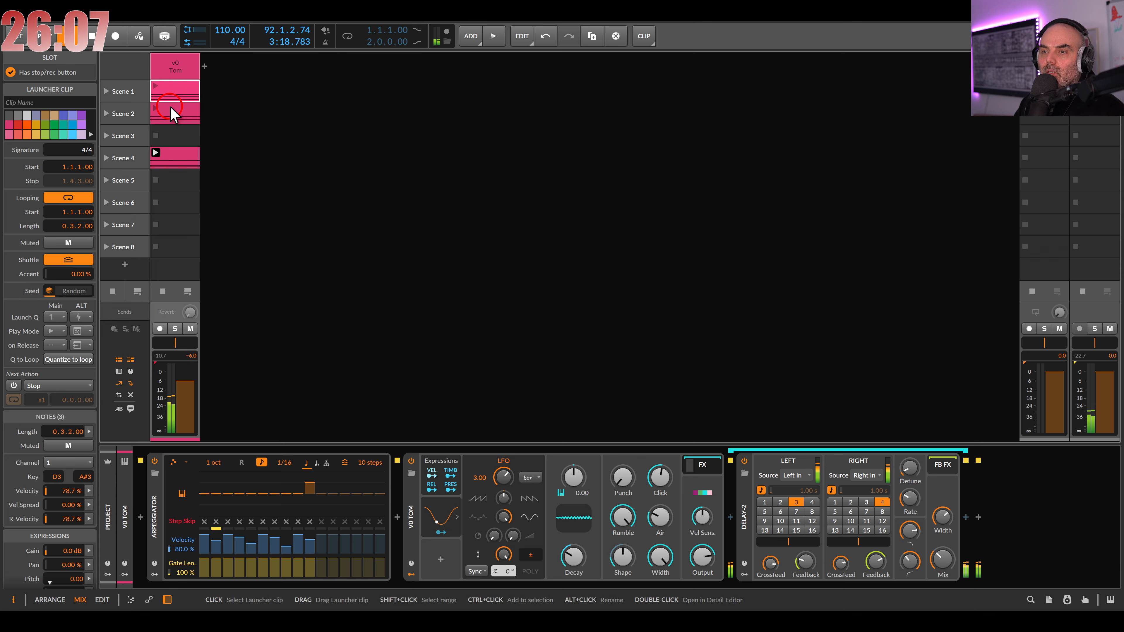
mouse_move(172, 114)
left_mouse_down()
mouse_move(173, 91)
mouse_move(167, 134)
left_mouse_up()
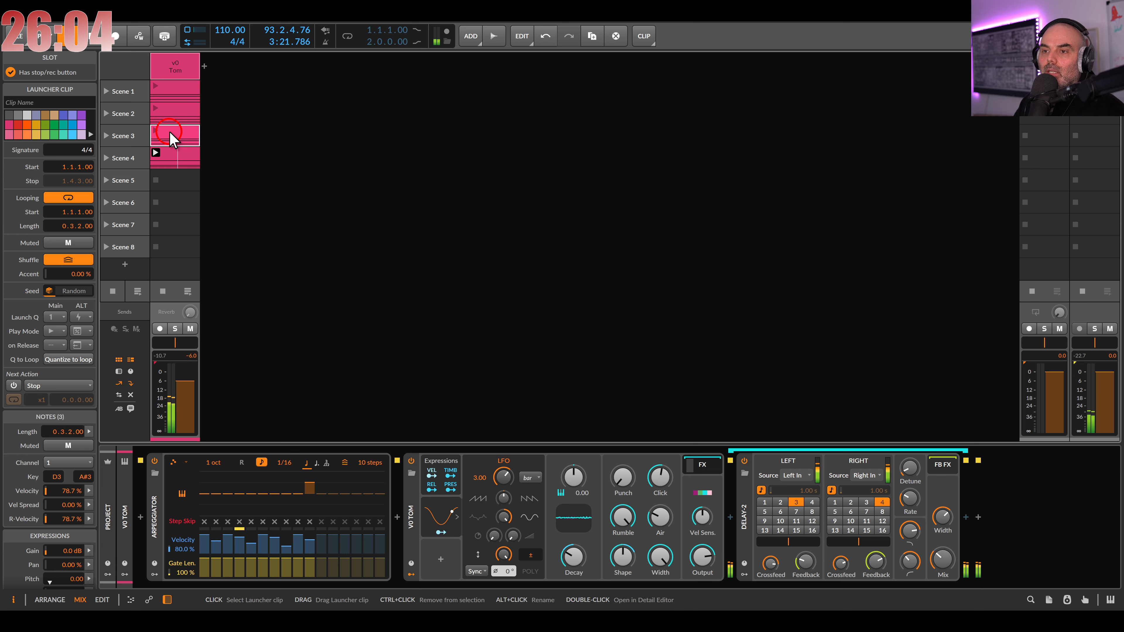
left_click(172, 157)
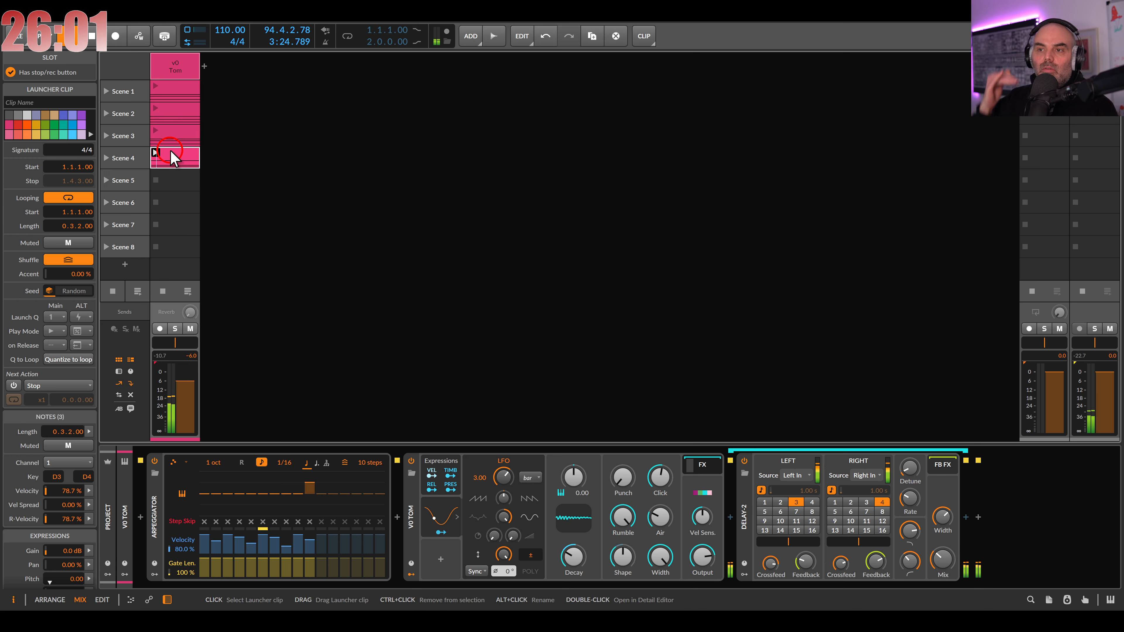
Enable the next action on the Scene 1 to Scene 3 clips and set it to Play Next
left_click(180, 91)
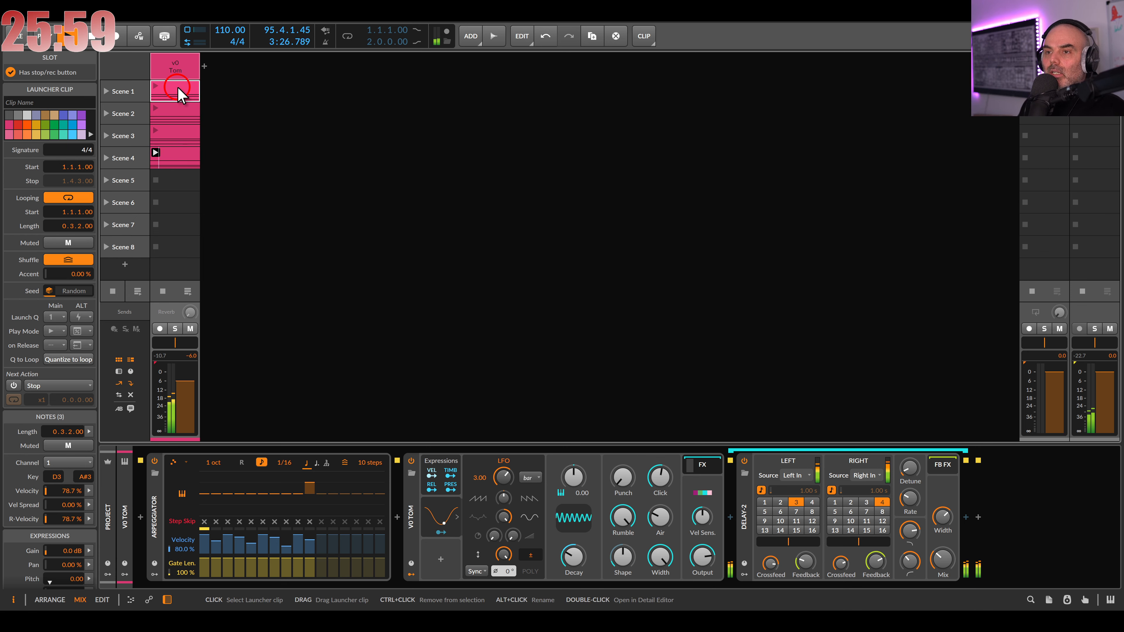
left_click(178, 133, "shift")
left_click(14, 386)
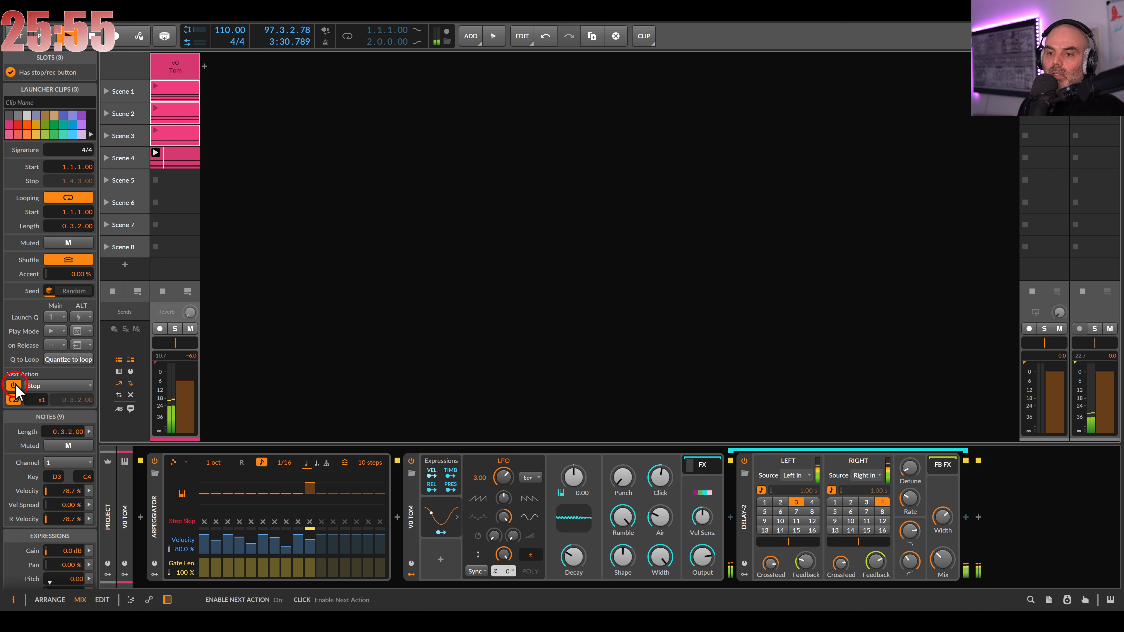
left_click(47, 384)
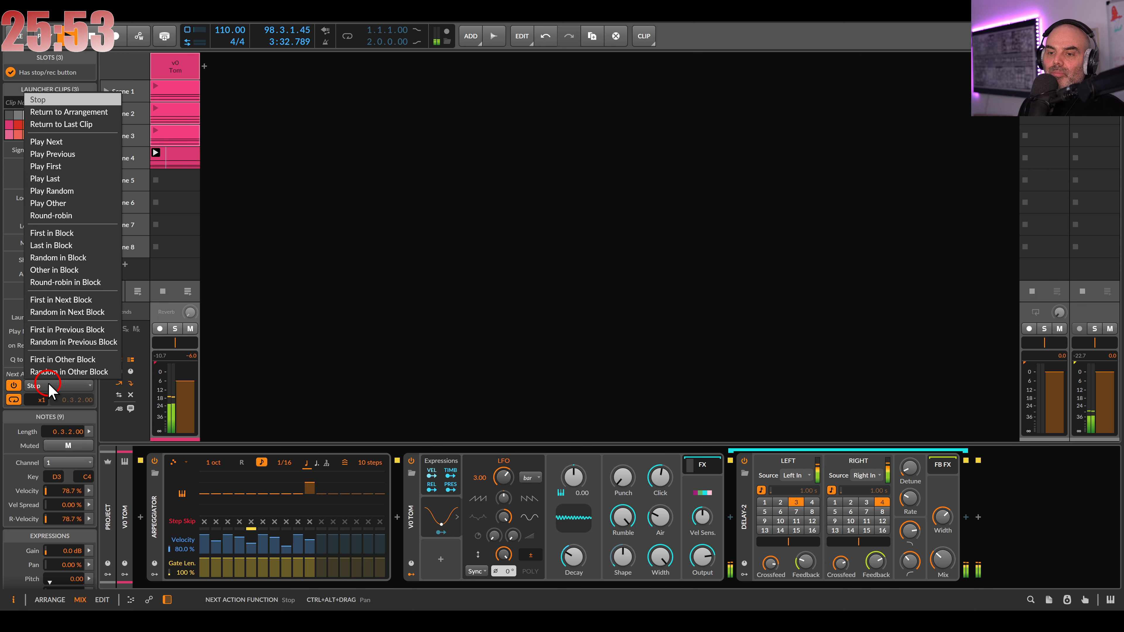
left_click(66, 141)
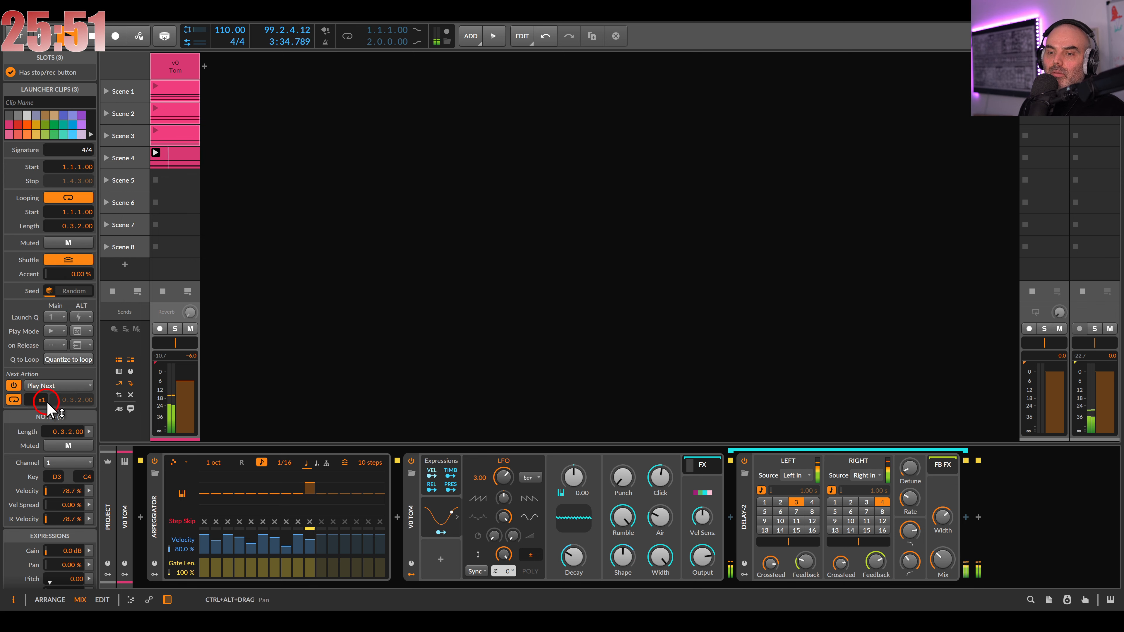
Enable the Scene 4 clip's next action and set it to Play First after x4 loops
left_click(178, 156)
left_click(14, 386)
left_click(17, 399)
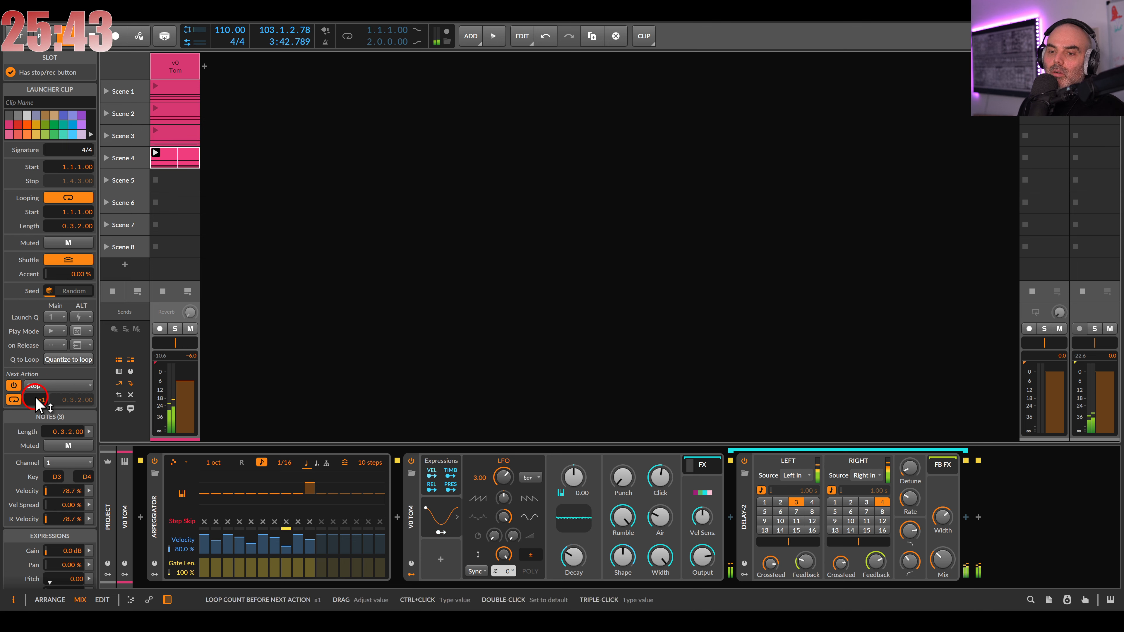
left_click_drag(40, 405, 40, 396)
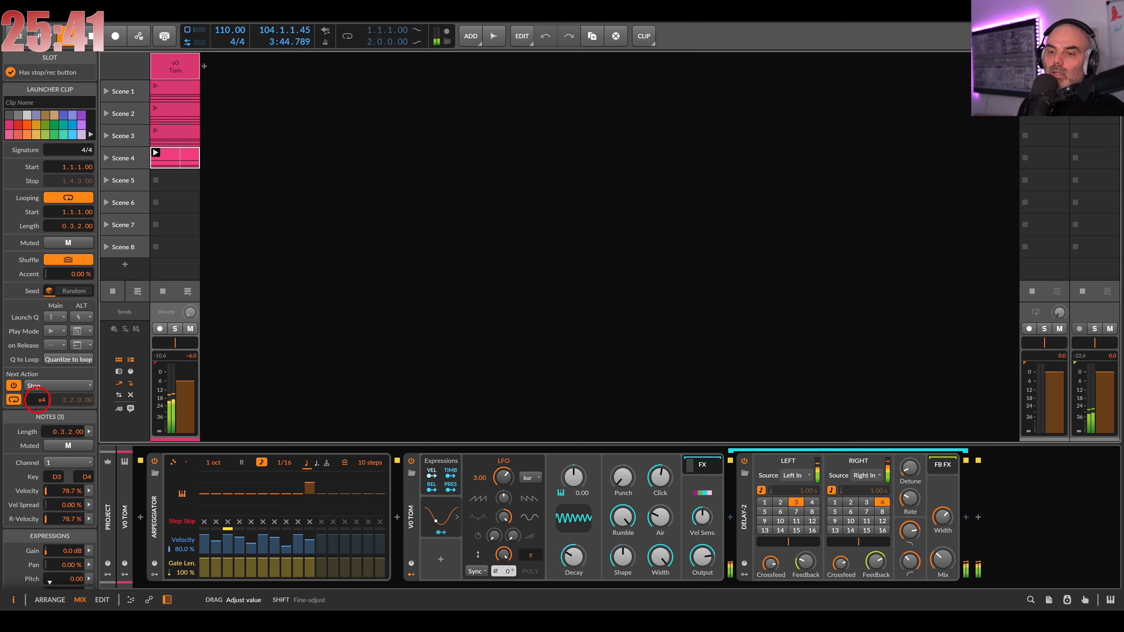
left_click(41, 385)
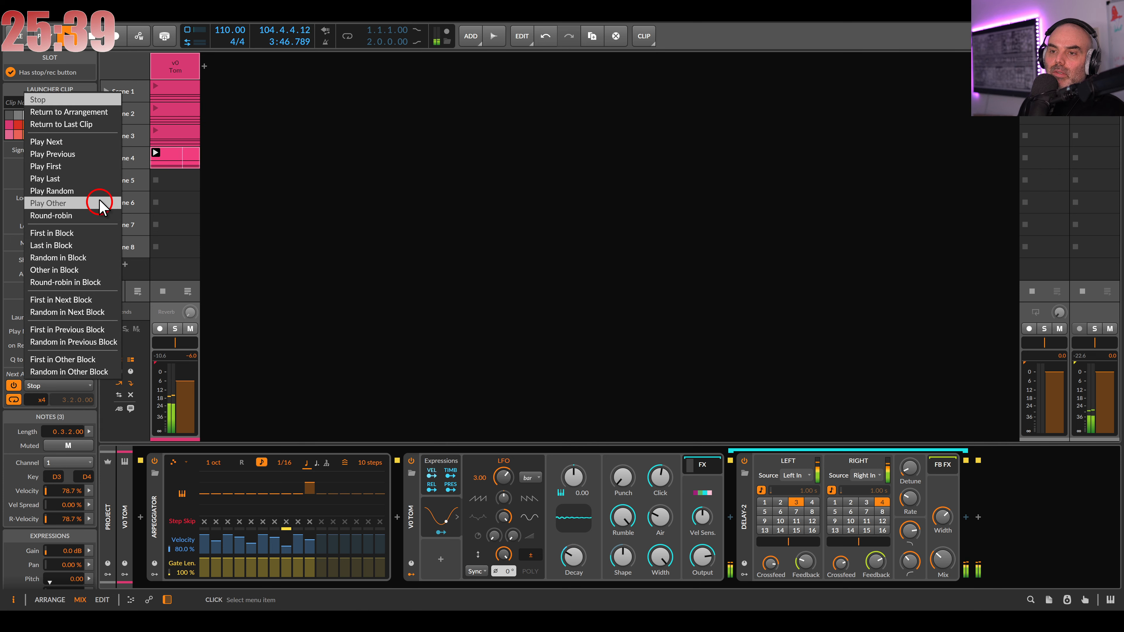
left_click(111, 167)
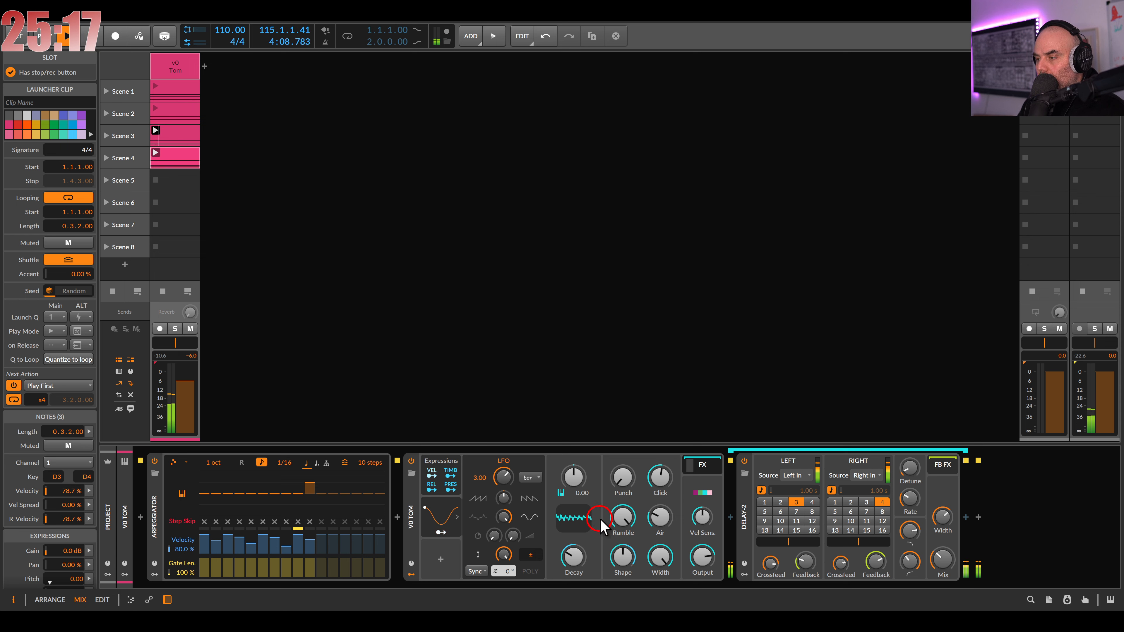
Group the v0 Tom device into an Instrument Layer
left_click(410, 502)
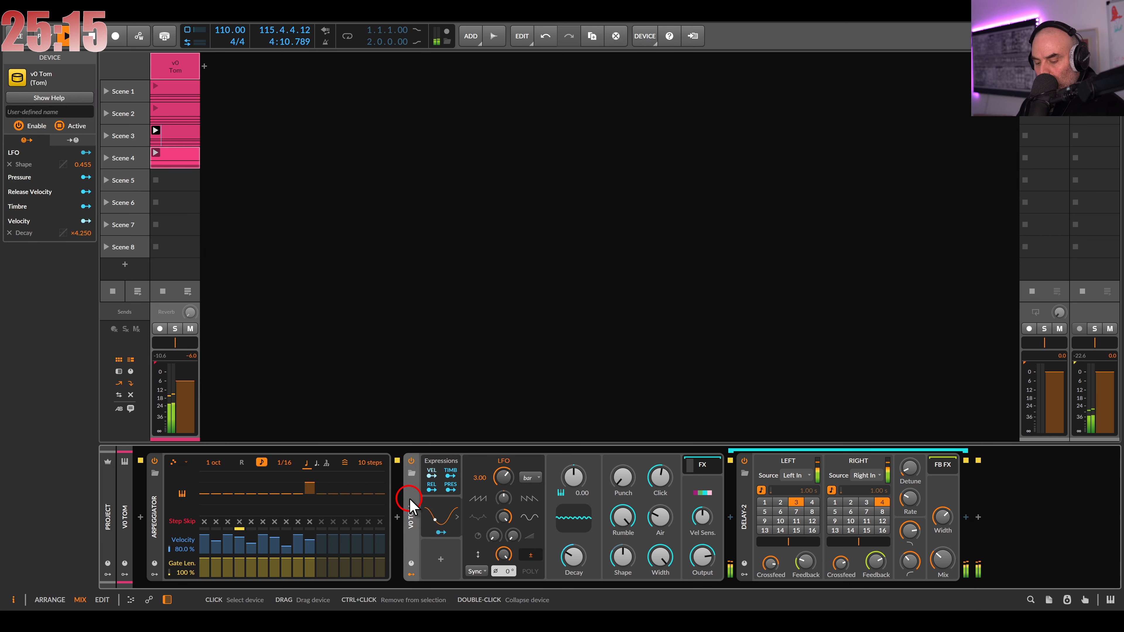
key("ctrl+g")
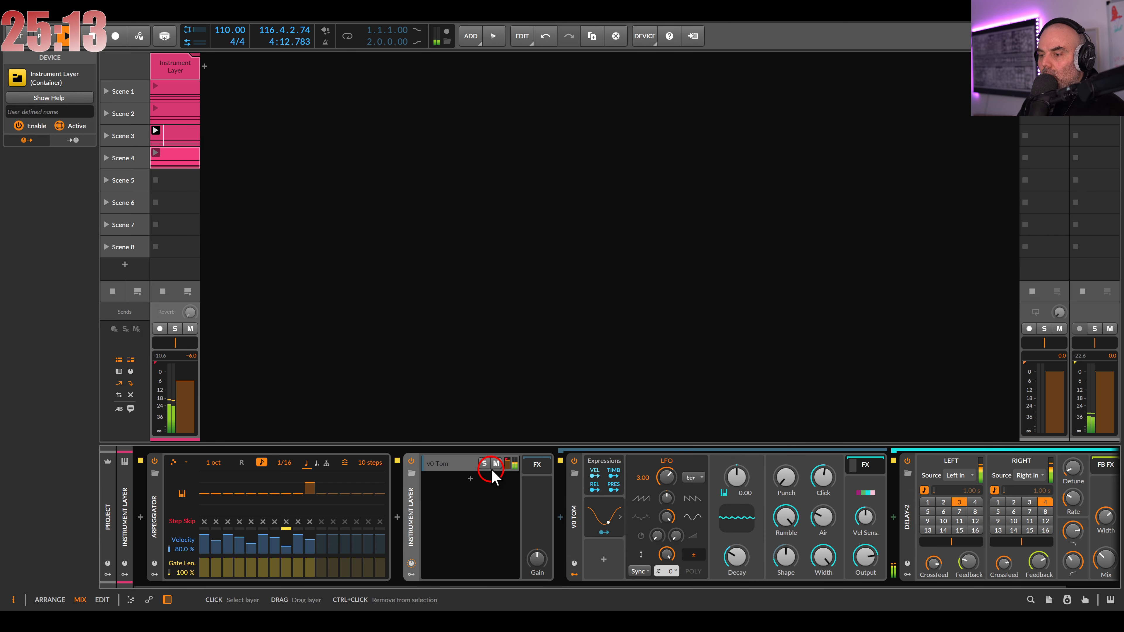
double_click(471, 478)
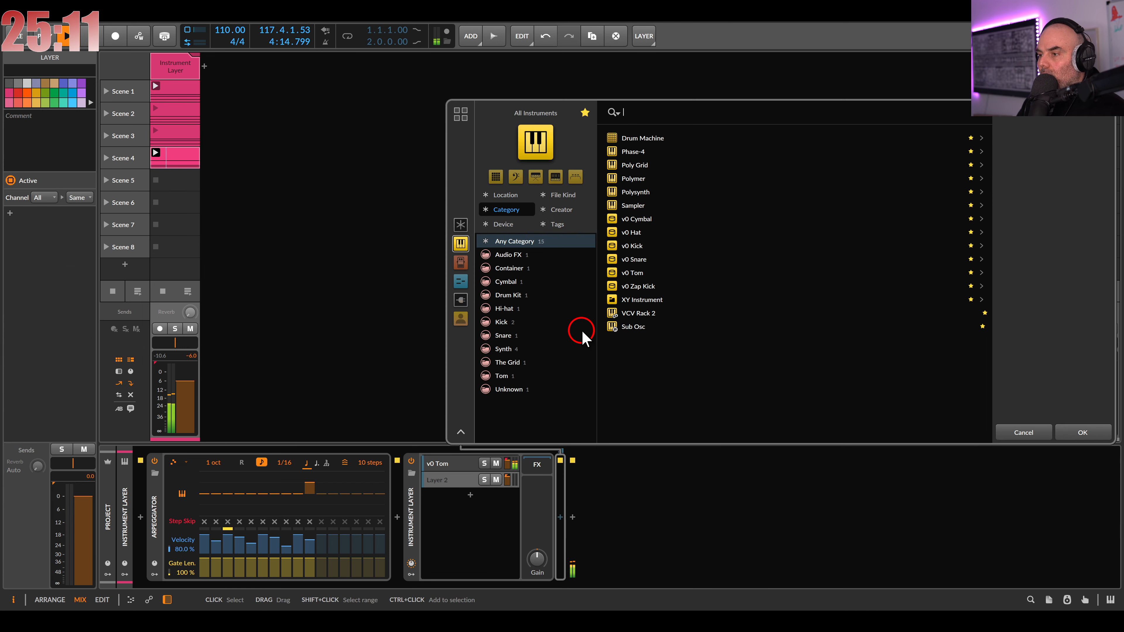
double_click(634, 286)
left_click(485, 480)
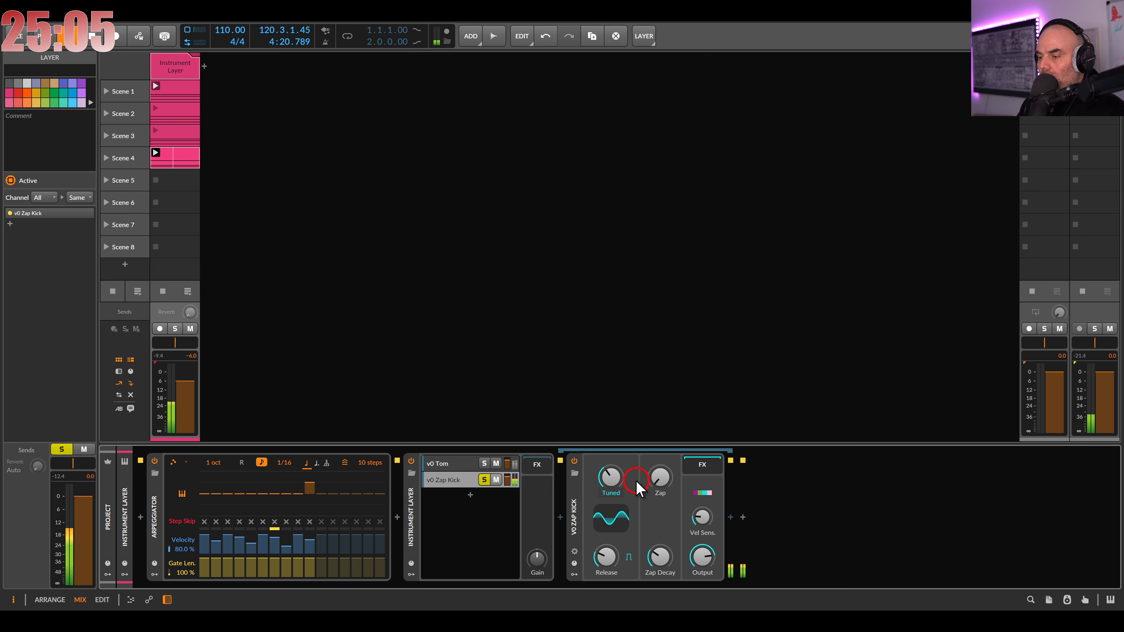
left_click_drag(618, 487, 617, 487)
left_click(459, 482)
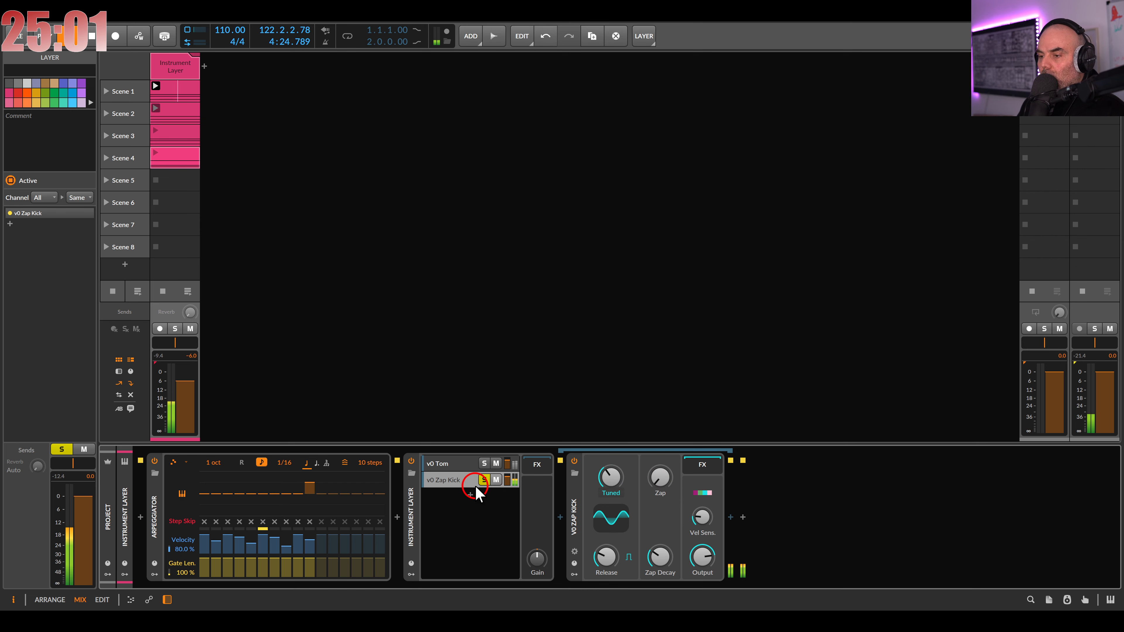
key("Delete")
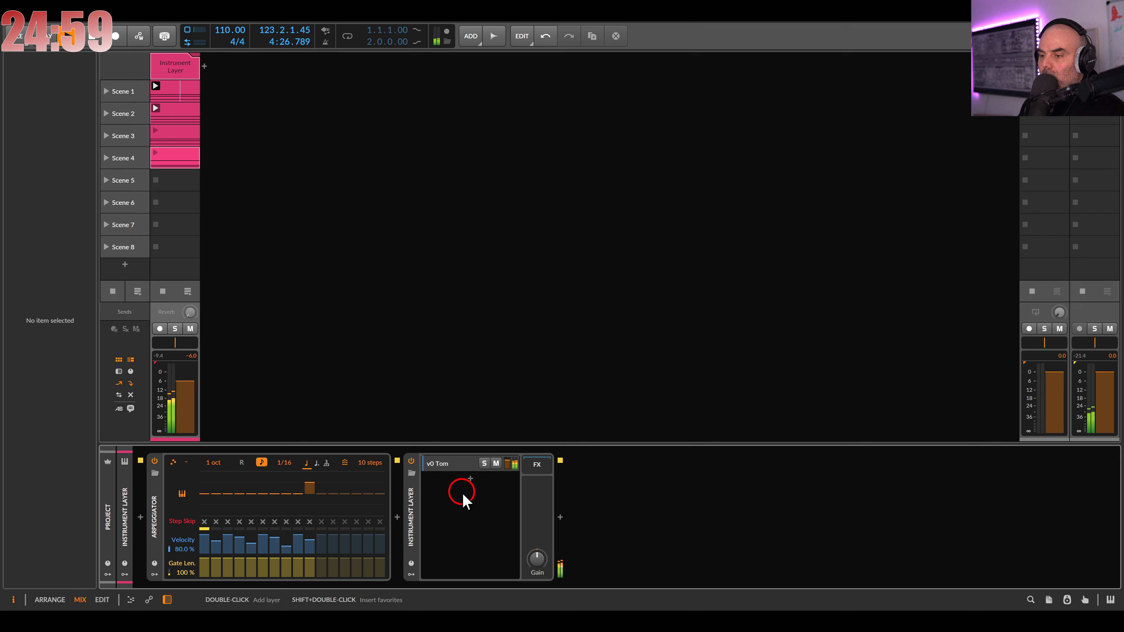
Add a v0 Zap Kick as a second layer and turn its Zap and Zap Decay down to minimum
double_click(462, 506)
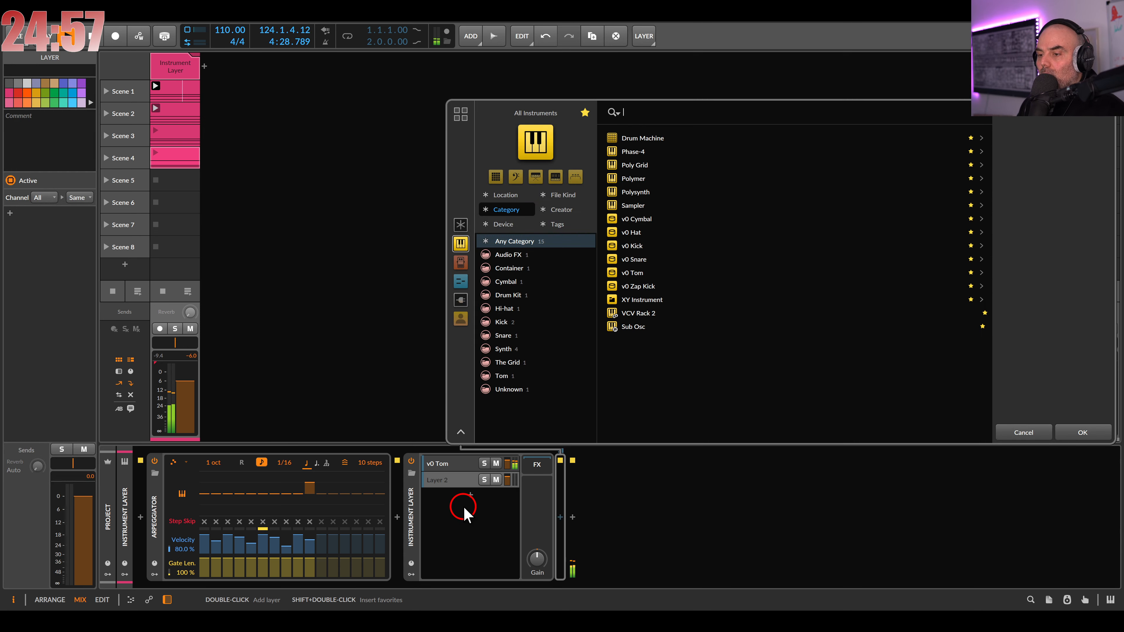
double_click(638, 287)
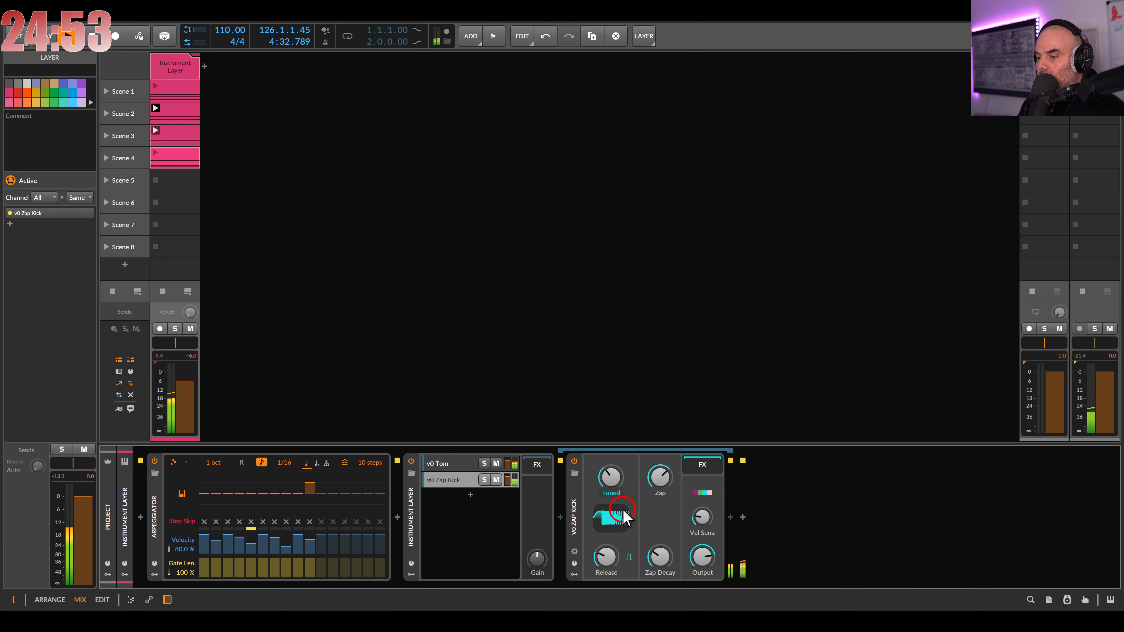
left_click_drag(662, 473, 658, 558)
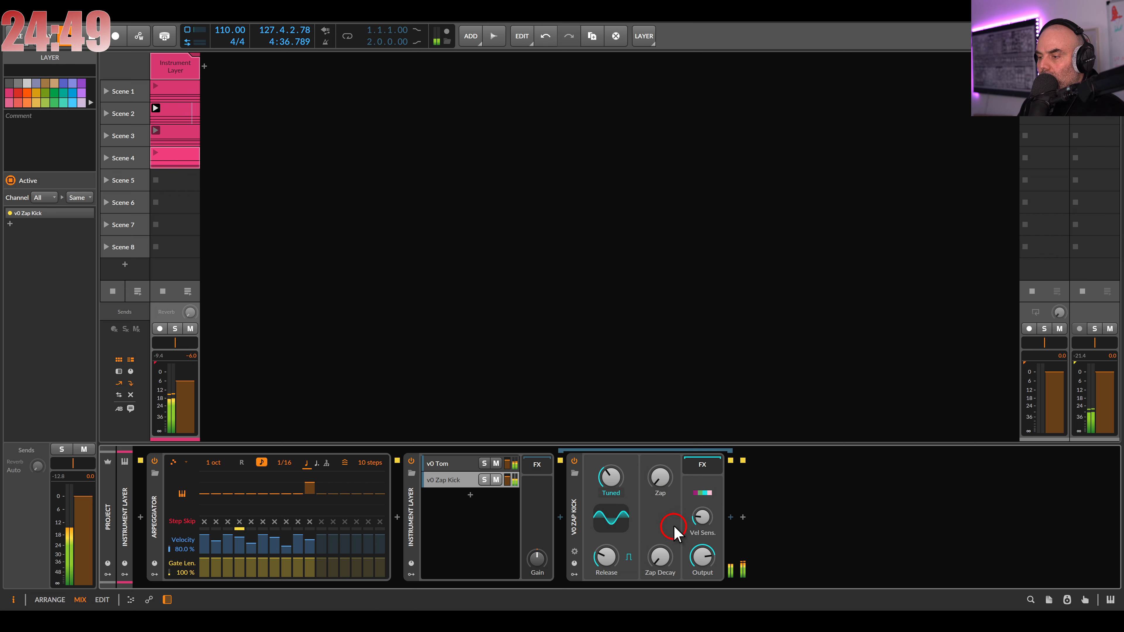
Adjust the v0 Zap Kick's Release, raise its Zap and velocity sensitivity, and set Zap Decay to about 80.2 ms
left_click_drag(702, 527, 694, 526)
left_click(604, 559)
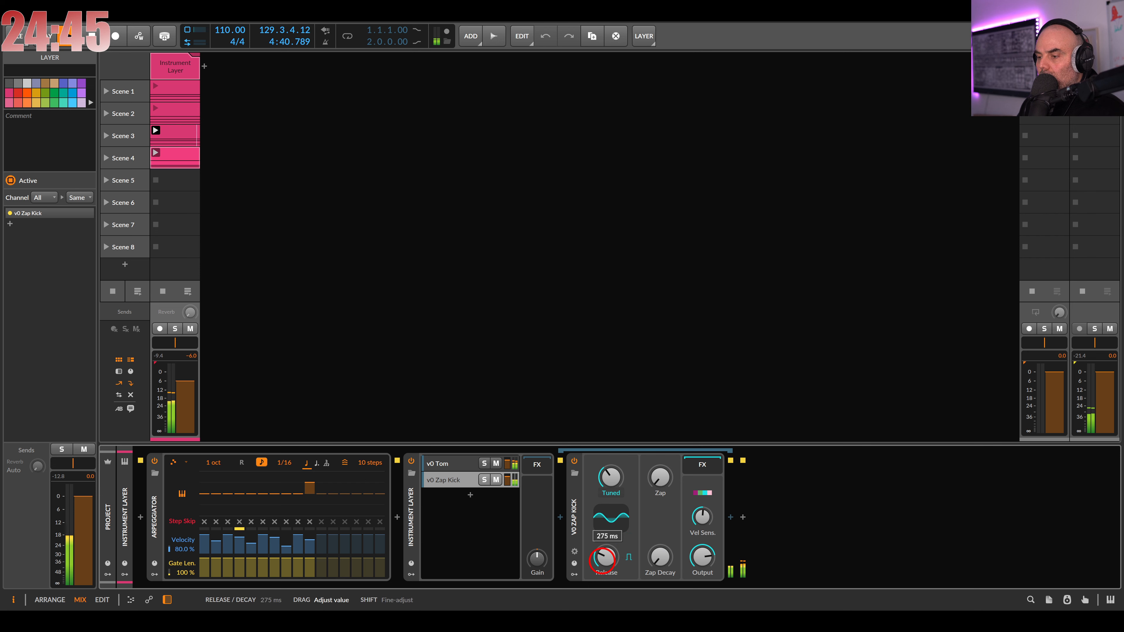
left_click_drag(605, 558, 661, 560)
left_click_drag(661, 477, 664, 478)
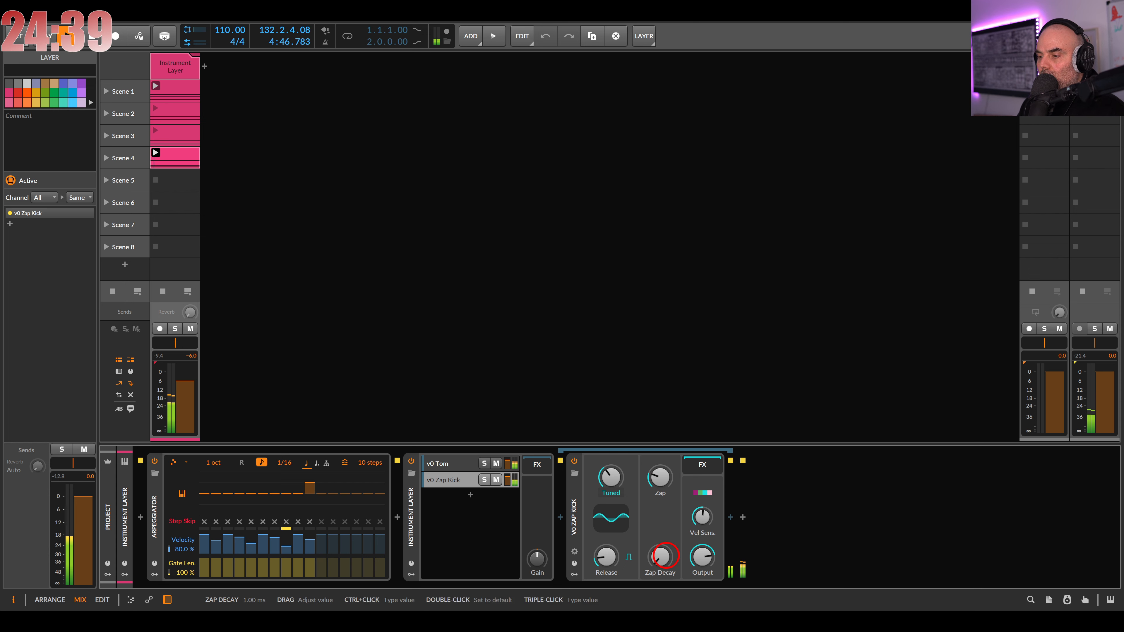
left_click_drag(663, 554, 664, 557)
left_click_drag(697, 517, 658, 557)
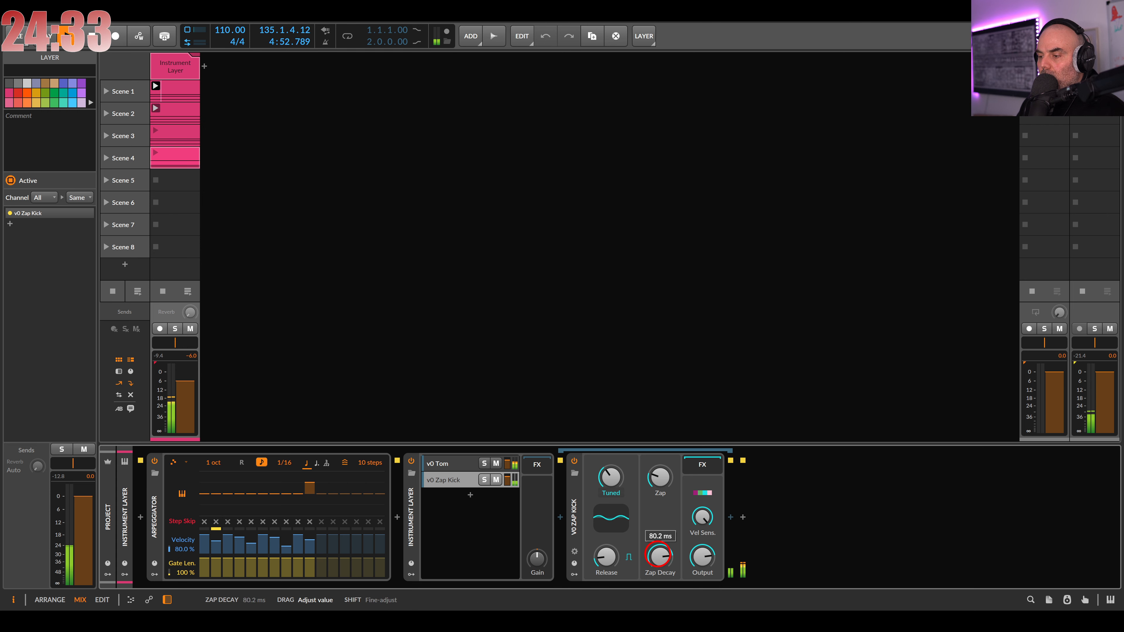
Add an FX Grid after the v0 Zap Kick and insert a Heat shaper in its signal path at +15.6 dB
left_click(730, 517)
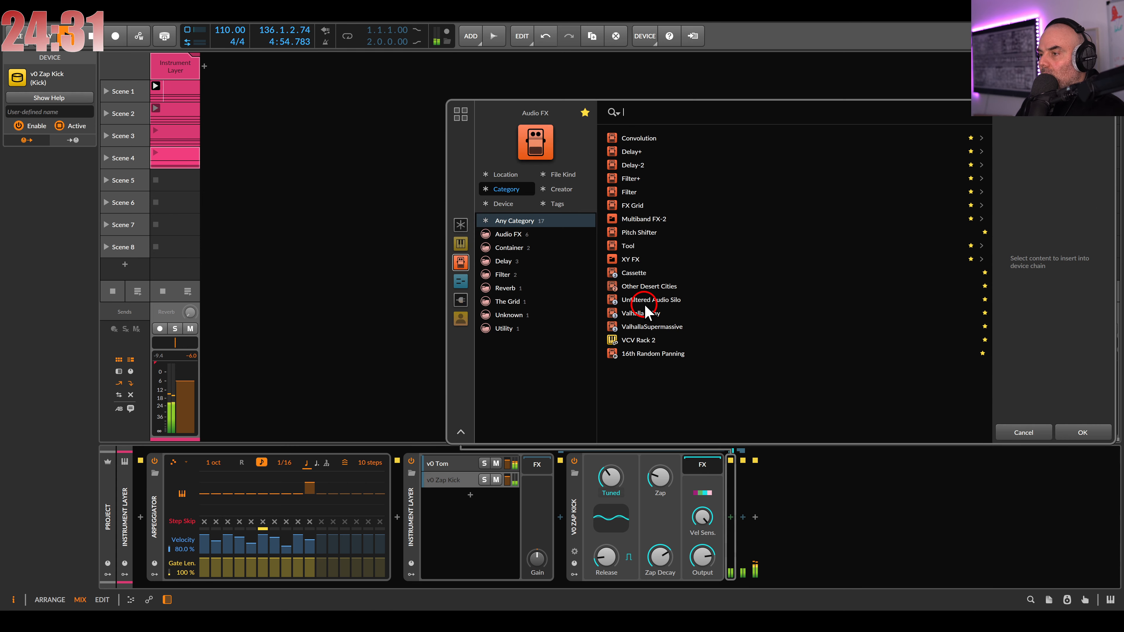
double_click(647, 206)
left_click(798, 498)
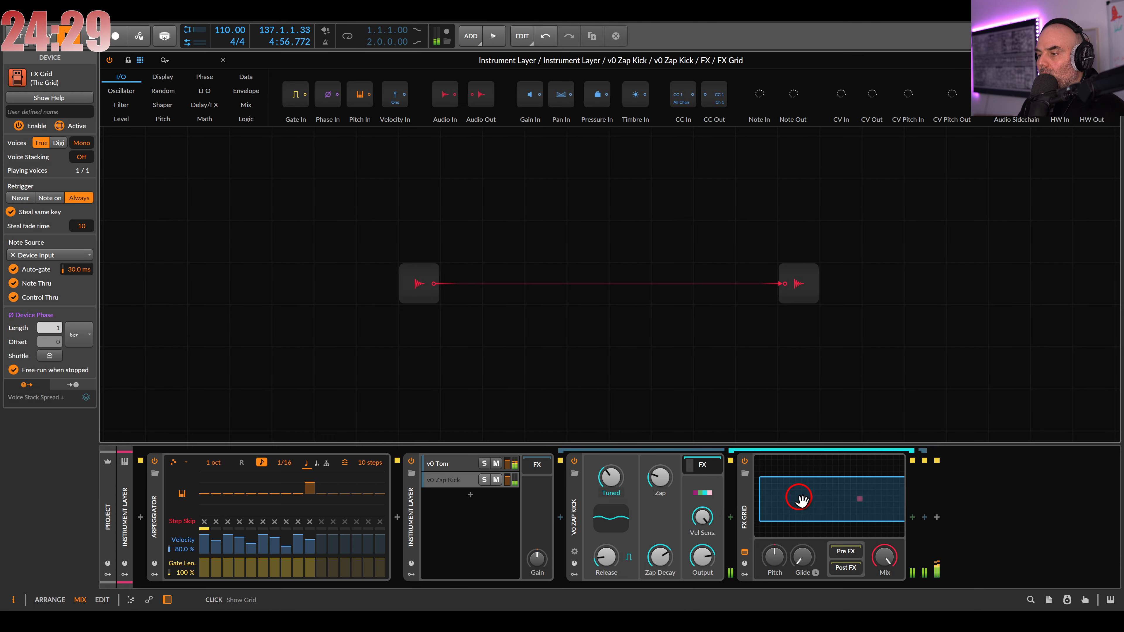
left_click(166, 107)
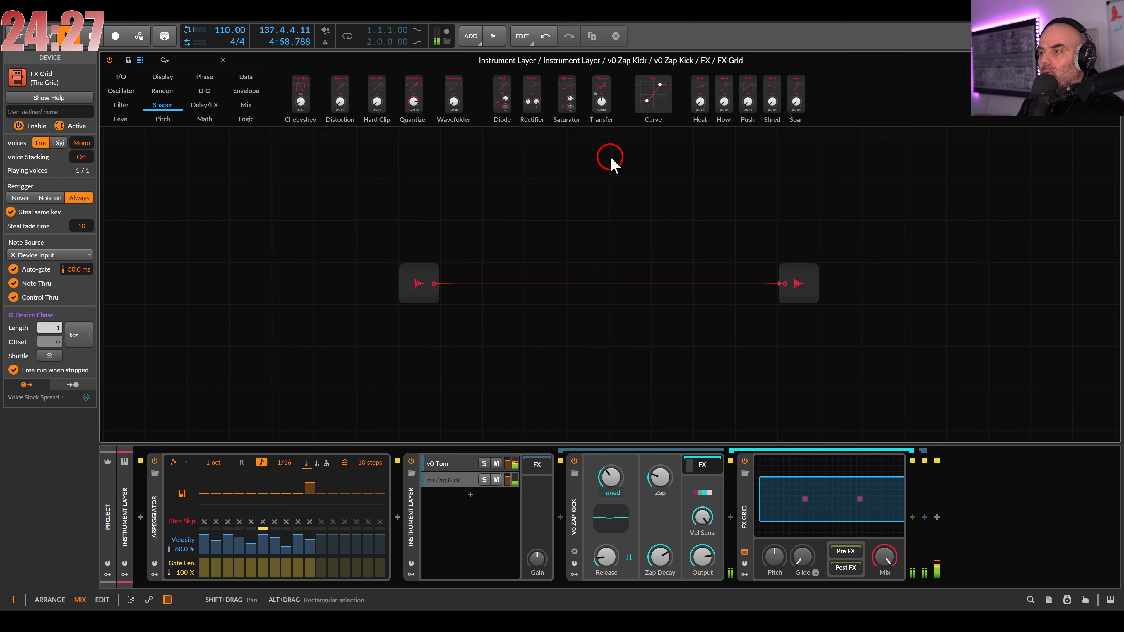
left_click_drag(695, 98, 434, 285)
left_click_drag(460, 322, 468, 332)
Adjust the v0 Zap Kick's tuning by ear and lower its layer volume to -12.0 dB
left_click_drag(611, 477, 610, 477)
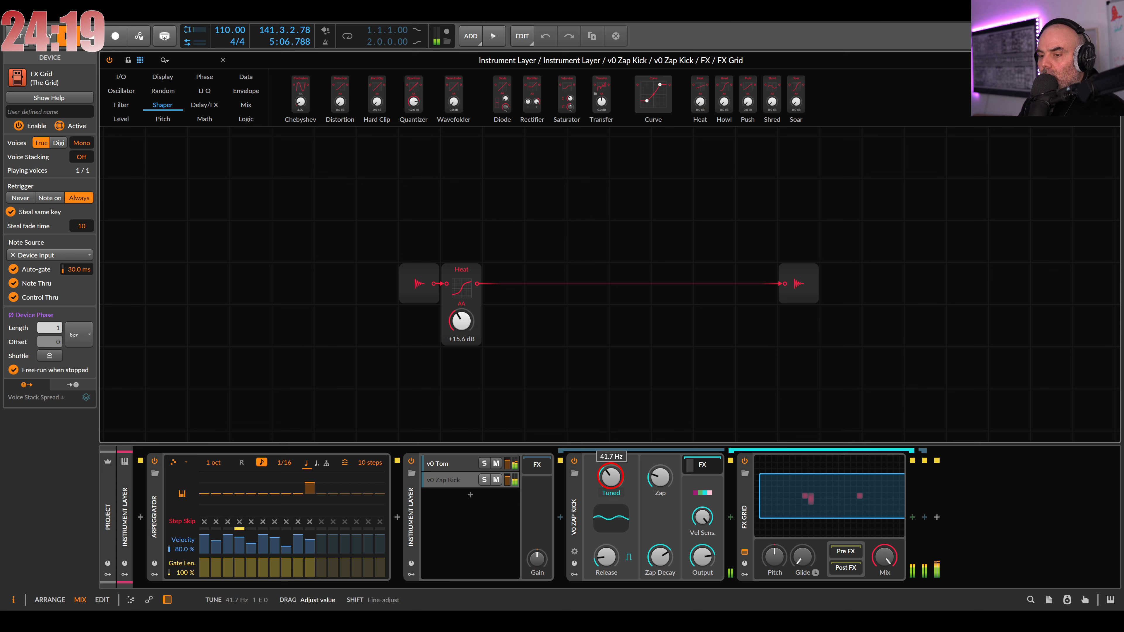
left_click_drag(610, 477, 610, 472)
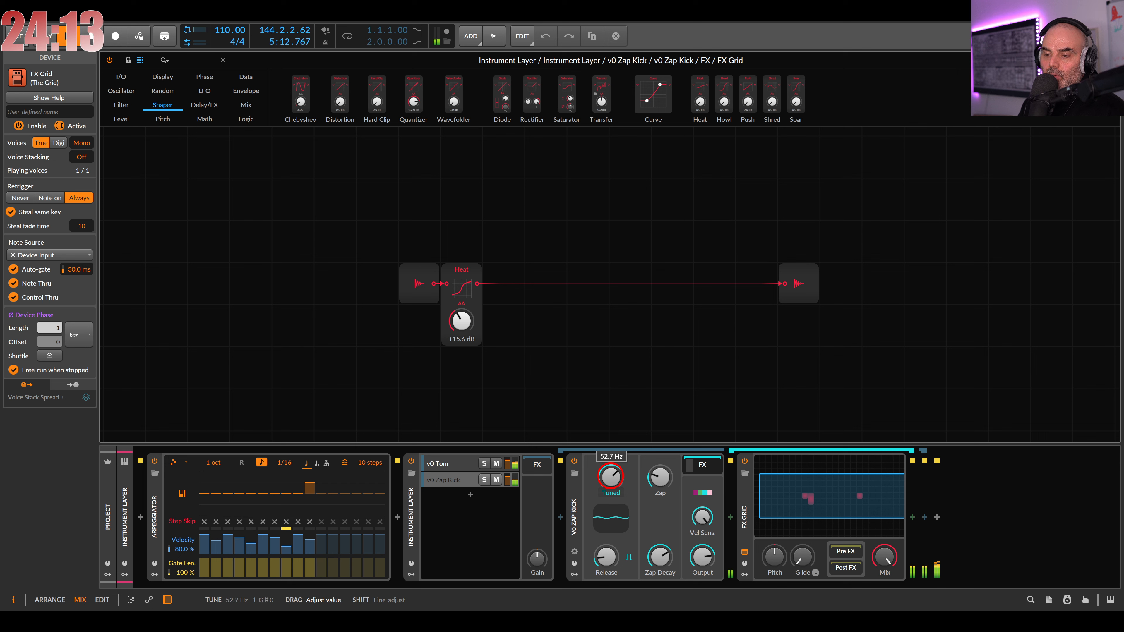
left_click_drag(611, 472, 616, 484)
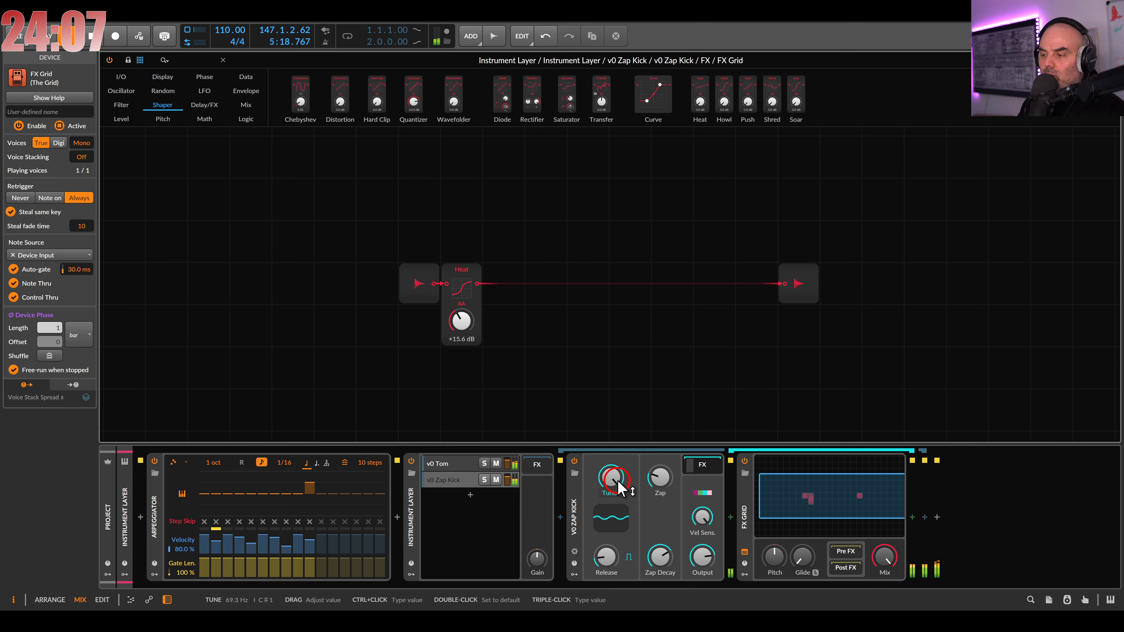
left_click_drag(613, 482, 613, 503)
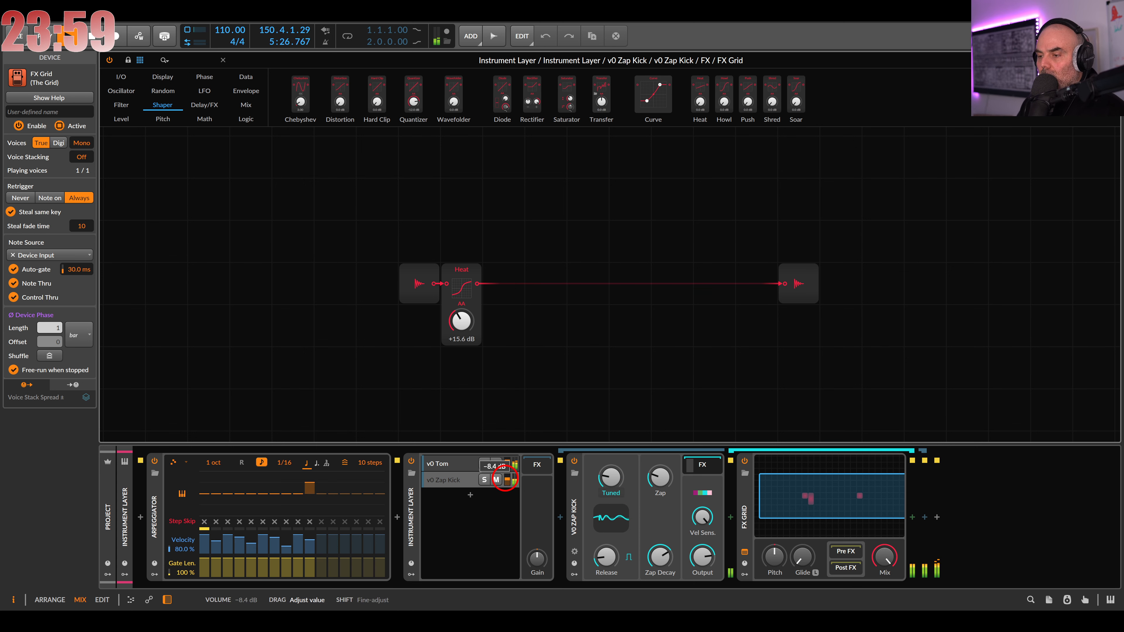
left_click_drag(506, 482, 506, 487)
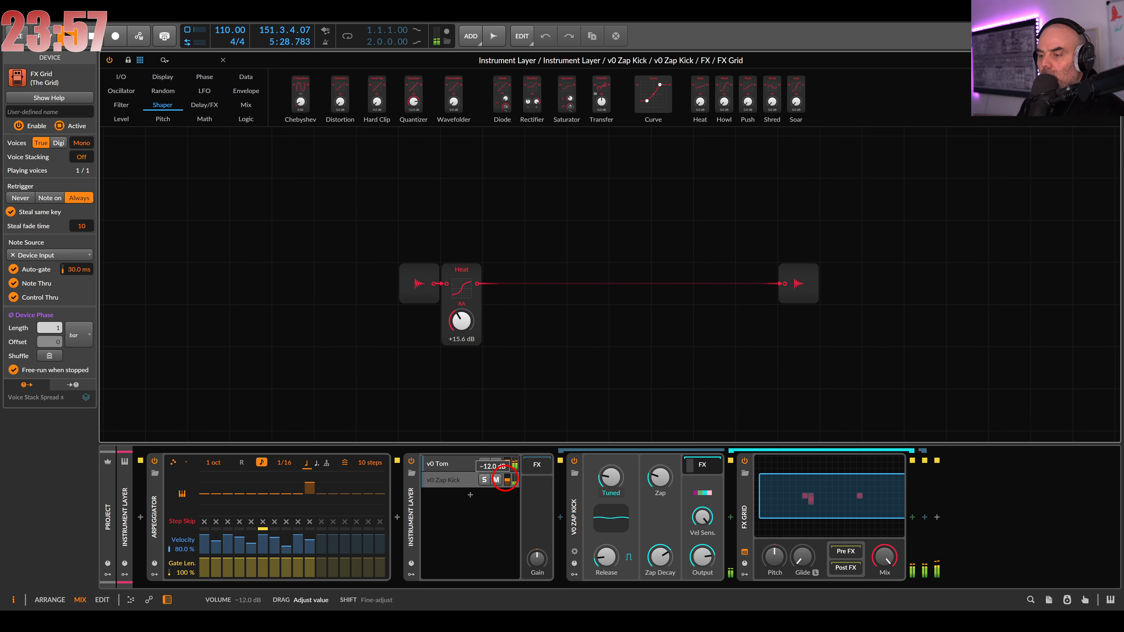
Add an FX Grid to the Instrument Layer's FX chain and insert a Howl shaper at +10.2 dB
left_click(537, 465)
left_click(559, 517)
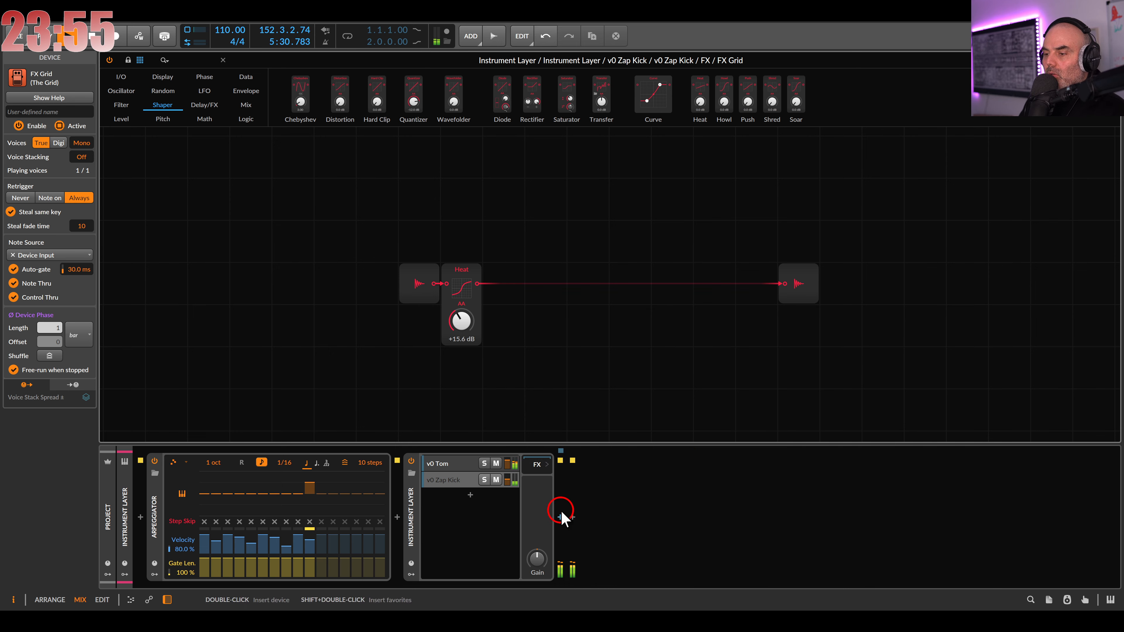
left_click(615, 259)
left_click(634, 203)
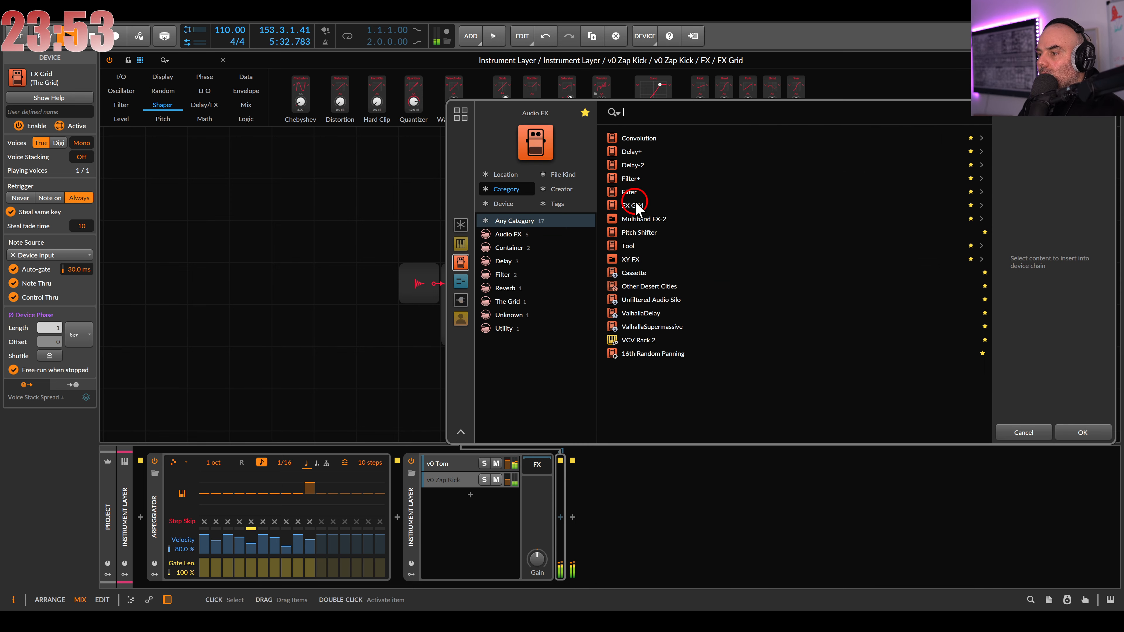
left_click(635, 204)
left_click(632, 447)
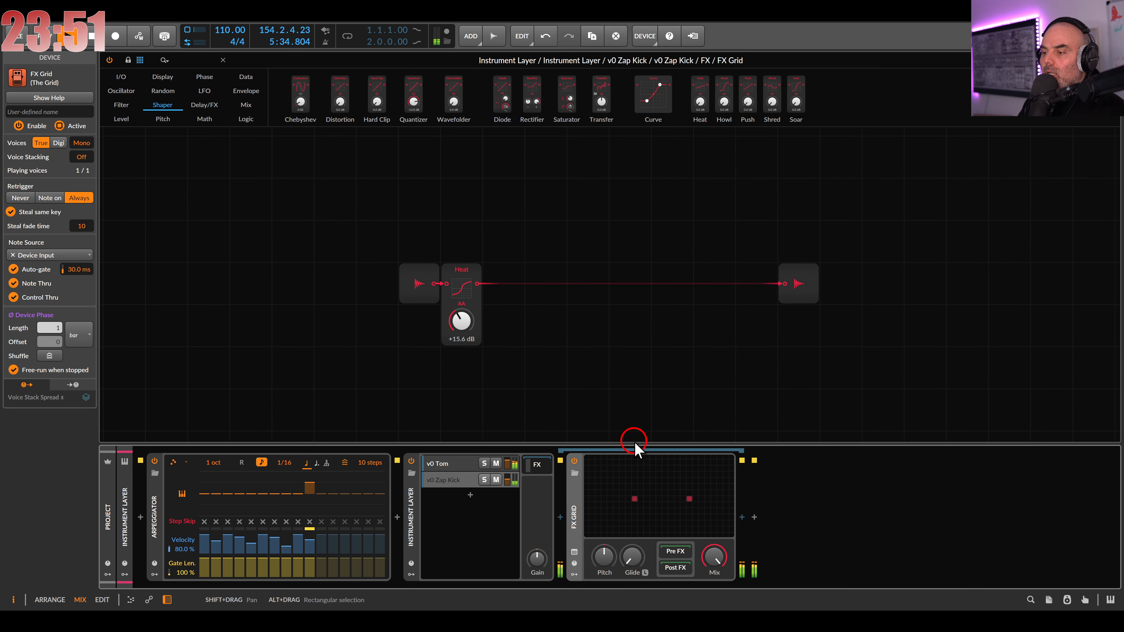
left_click(332, 251)
left_click(162, 105)
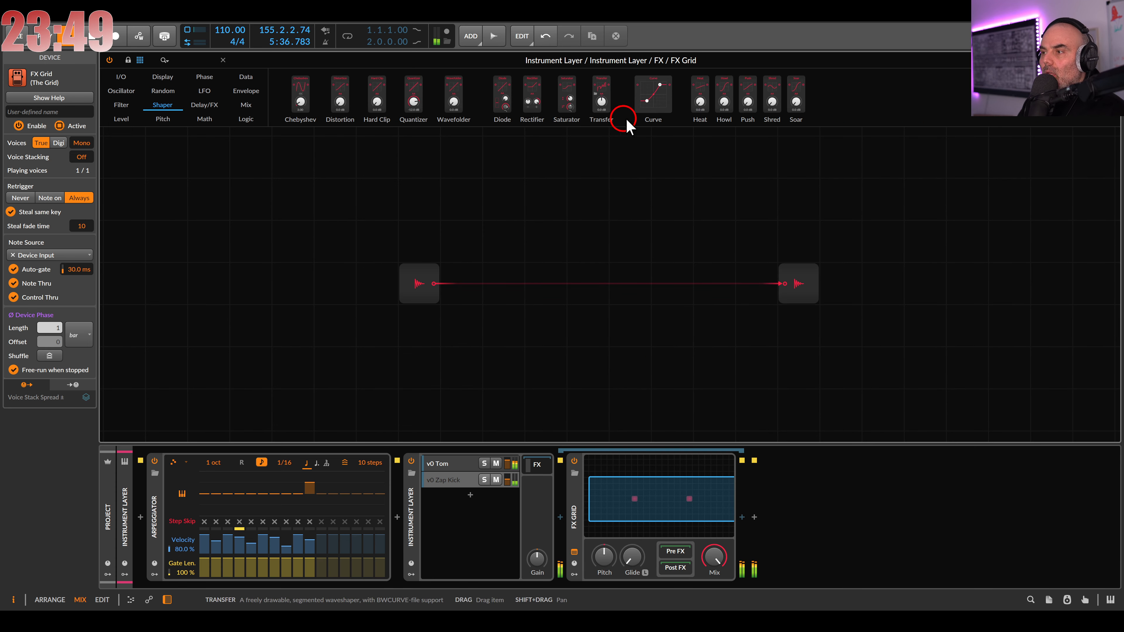
left_click(724, 97)
left_click_drag(724, 97, 461, 316)
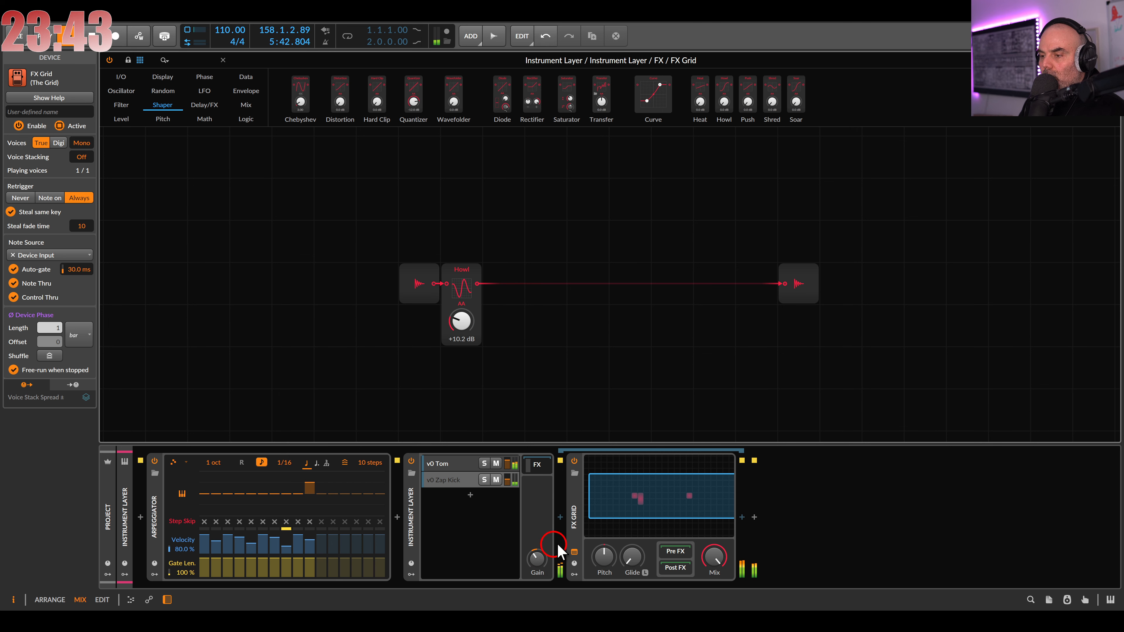
Add a Filter+ with cutoff at 5.20 kHz and Heat at +10.3 dB, and delete the FX Grid before it
left_click(741, 517)
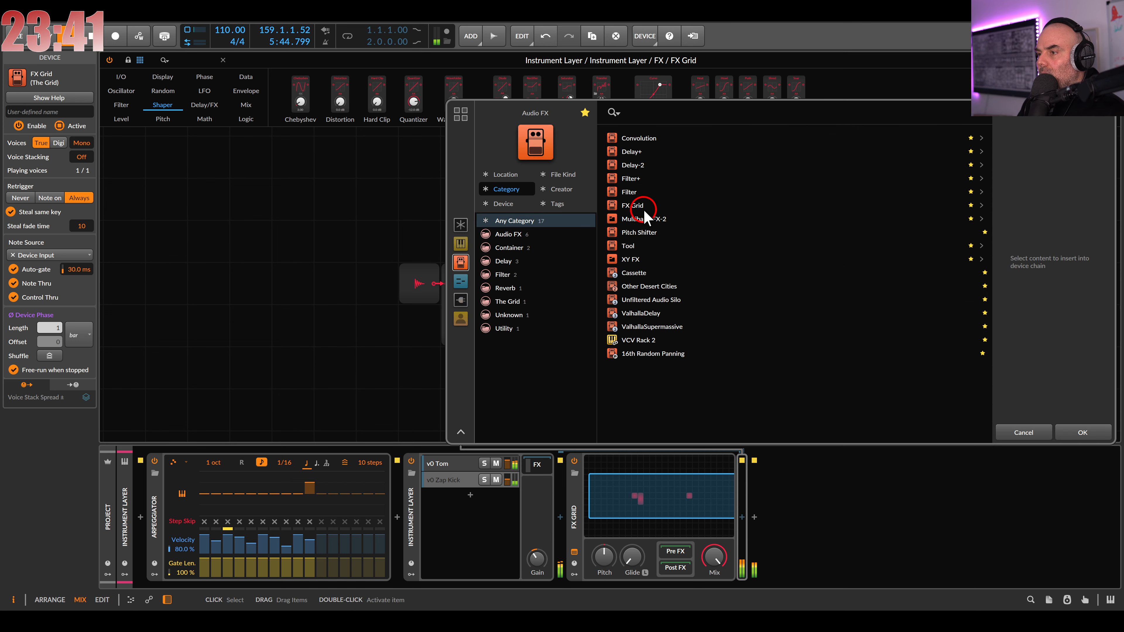
double_click(639, 177)
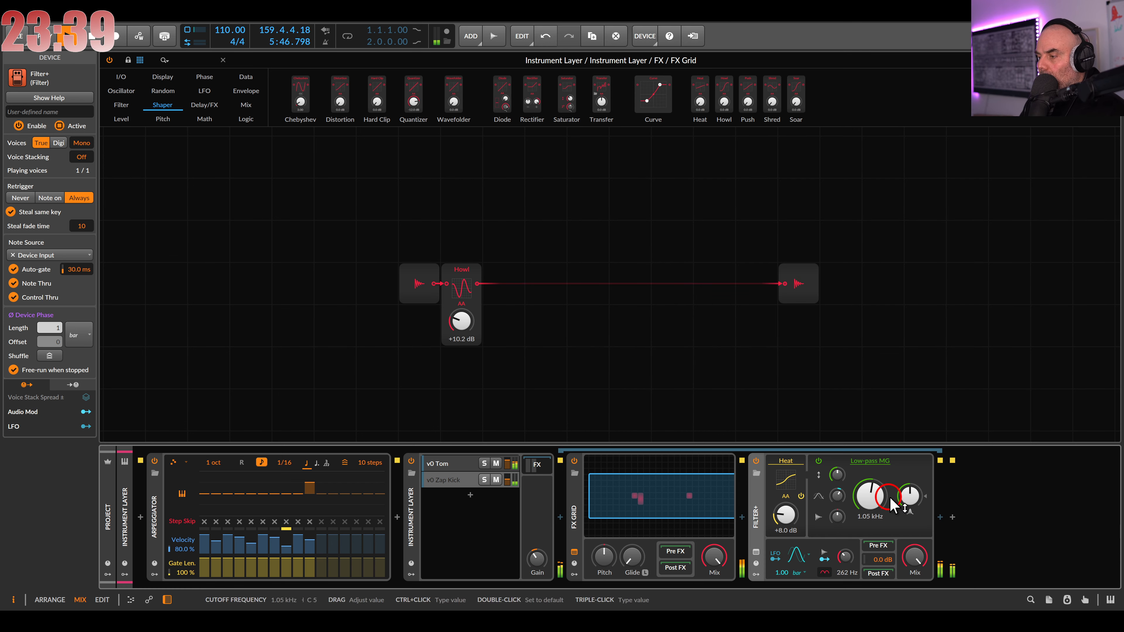
left_click_drag(870, 495, 870, 487)
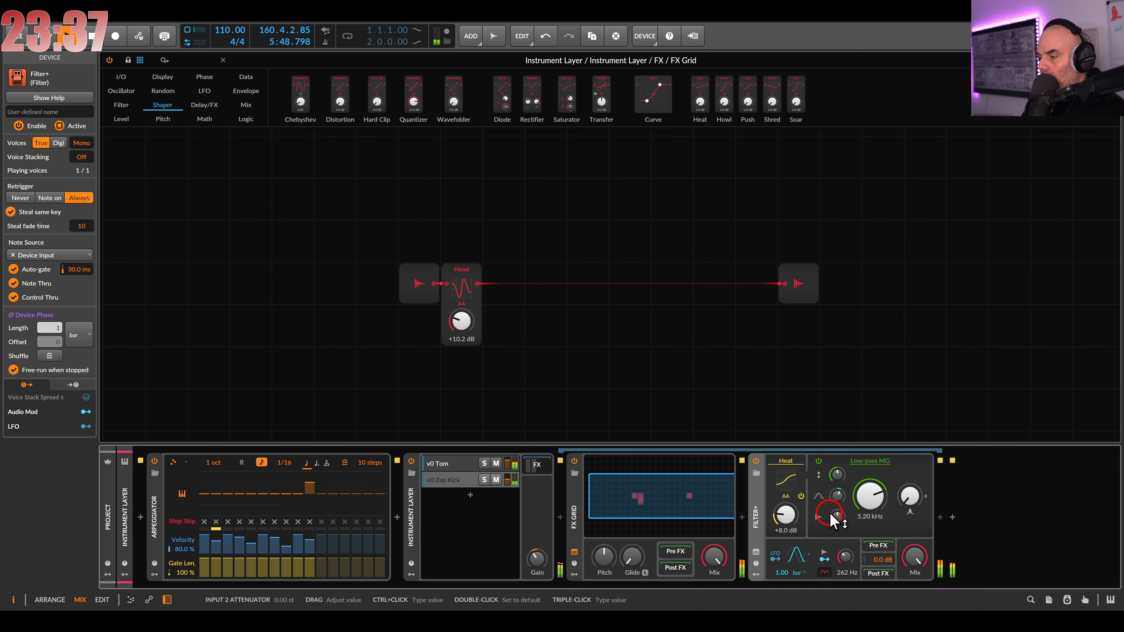
left_click_drag(788, 521, 790, 521)
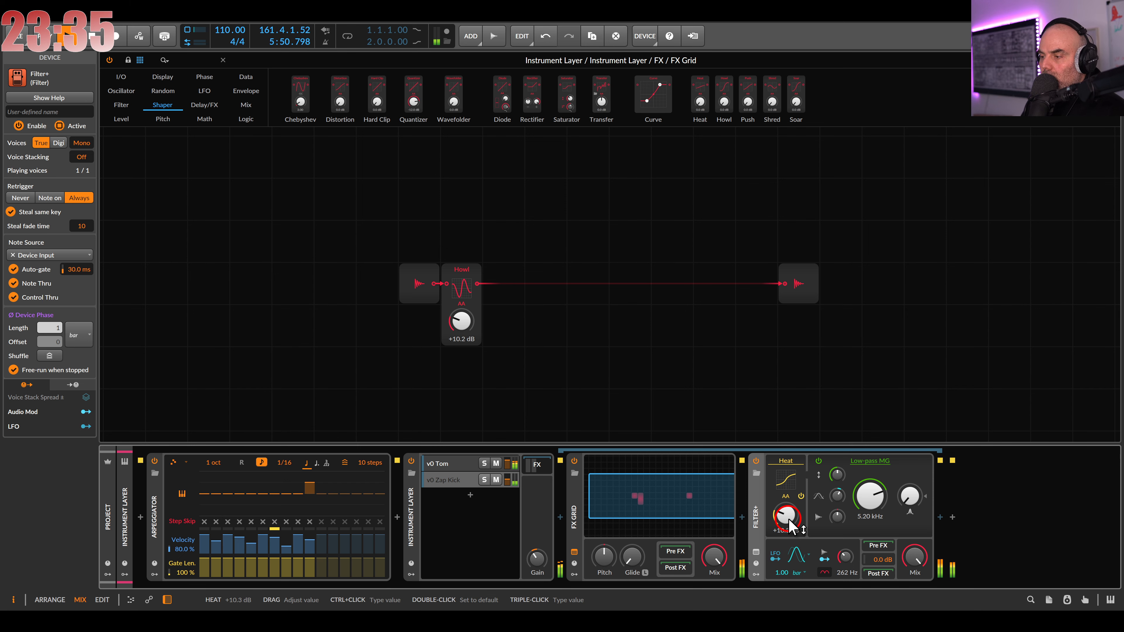
left_click(575, 507)
key("Delete")
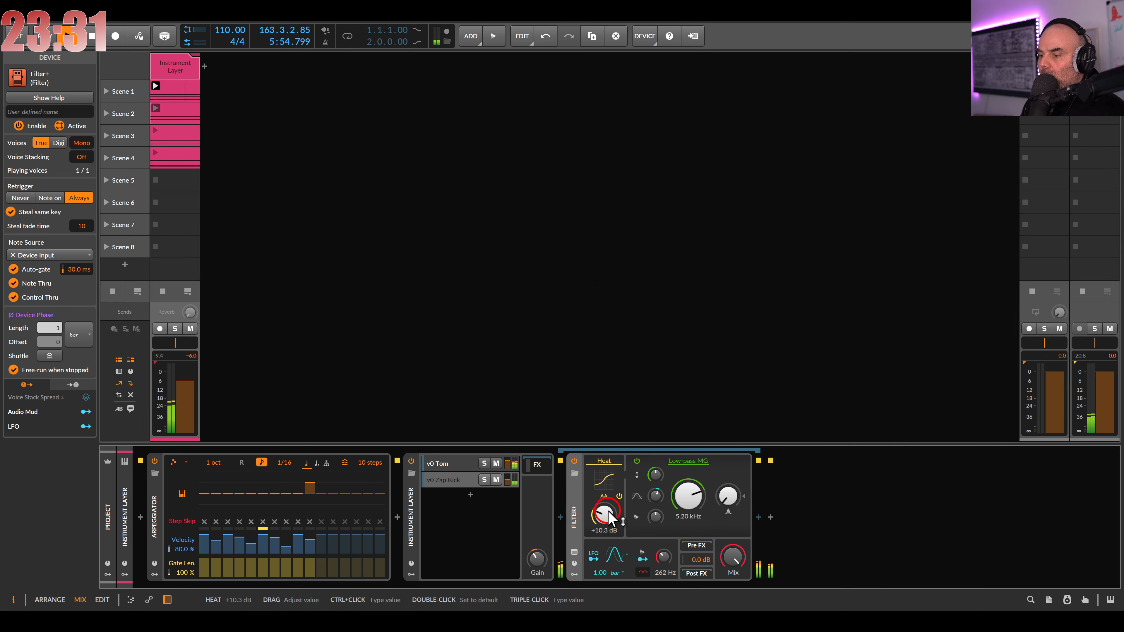
Switch the Filter+ waveshaper to Push at +16.4 dB, with cutoff at 3.62 kHz and LFO rate at 6.00 bars
left_click(604, 465)
left_click(595, 571)
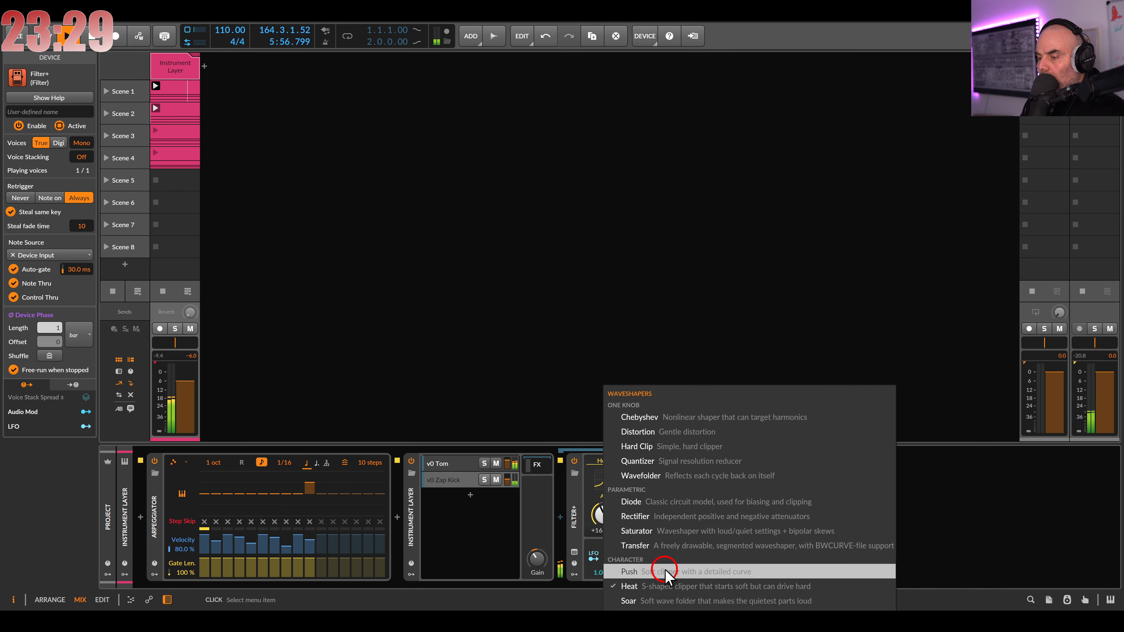
mouse_move(688, 496)
left_mouse_down()
mouse_move(688, 517)
mouse_move(689, 493)
mouse_move(659, 487)
mouse_move(677, 502)
left_mouse_up()
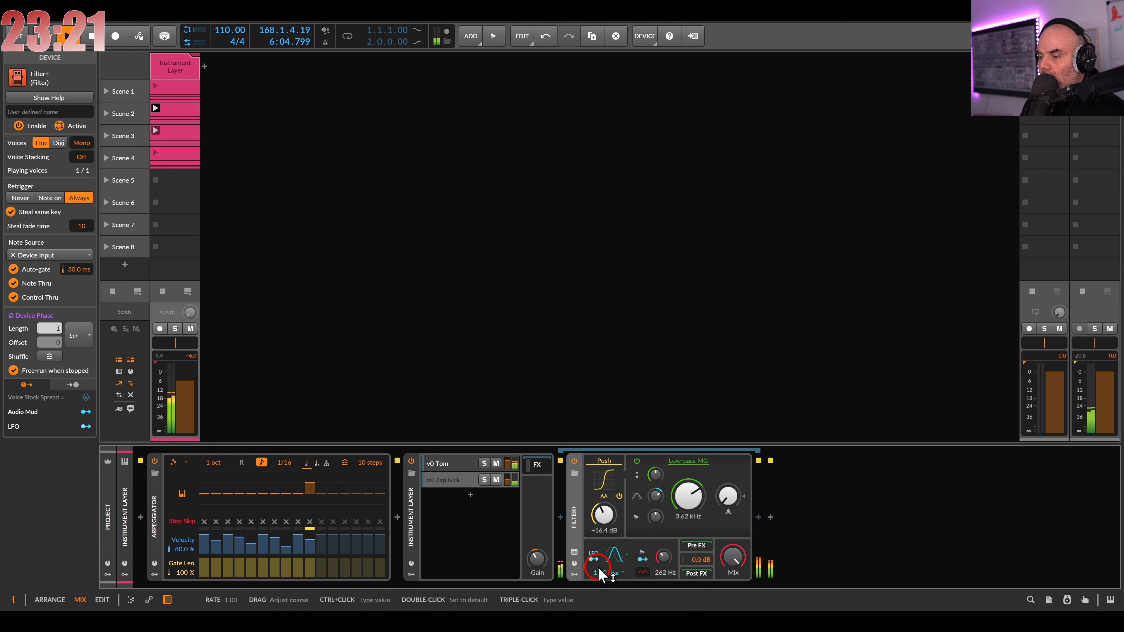
mouse_move(600, 573)
left_mouse_down()
mouse_move(600, 561)
mouse_move(595, 572)
left_mouse_up()
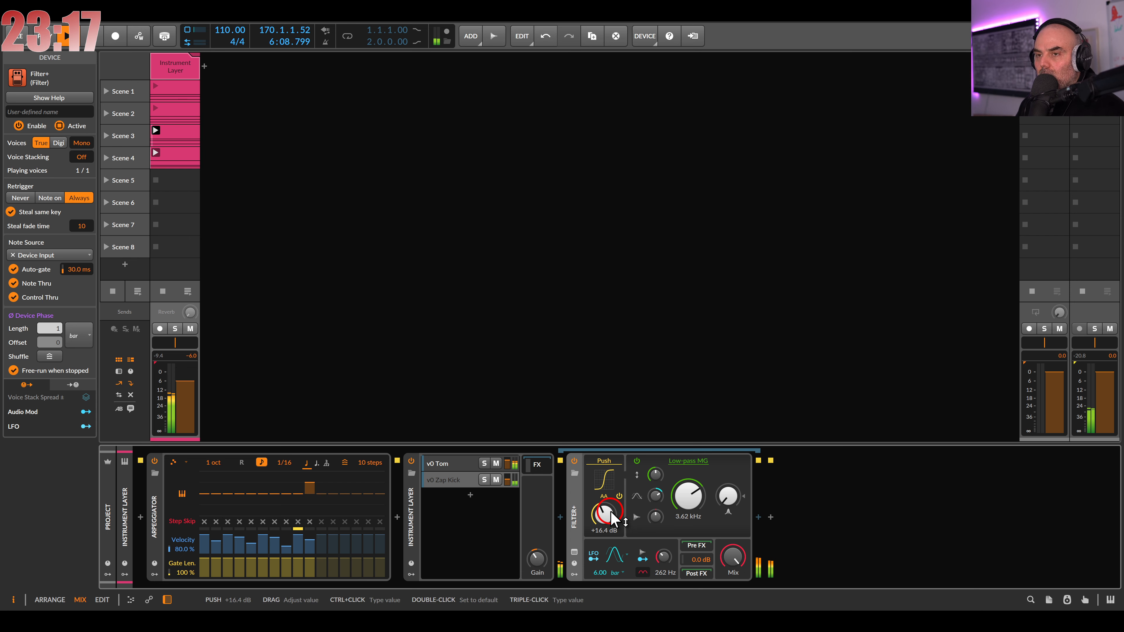
Rename the Instrument Layer track to MLDY and raise its Reverb send
left_click(177, 63)
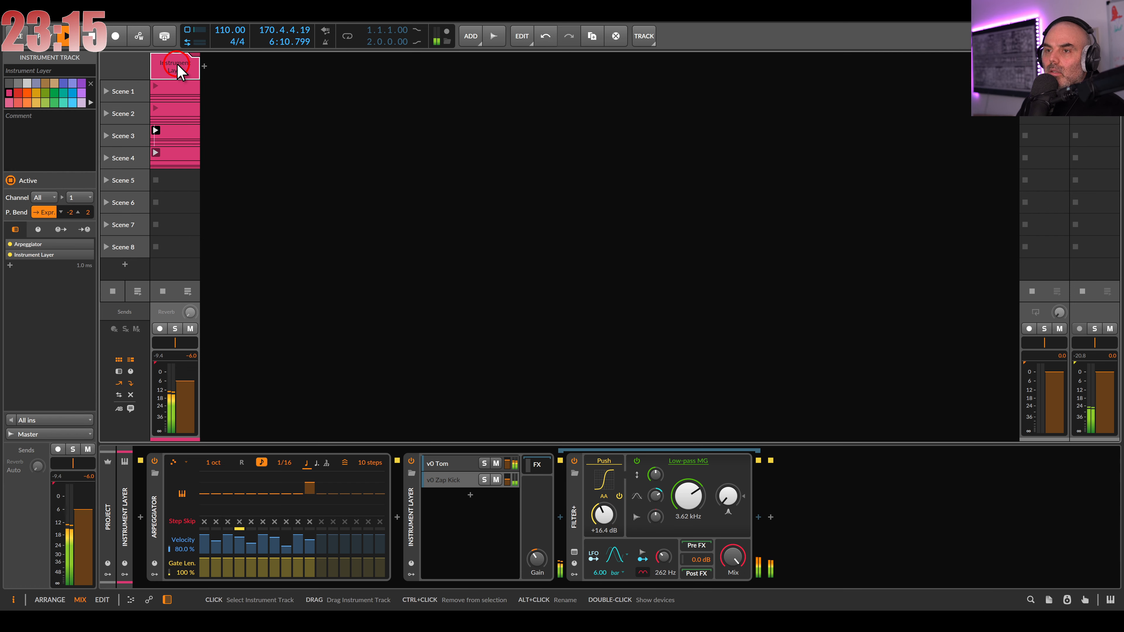
left_click(52, 69)
type("MLDY")
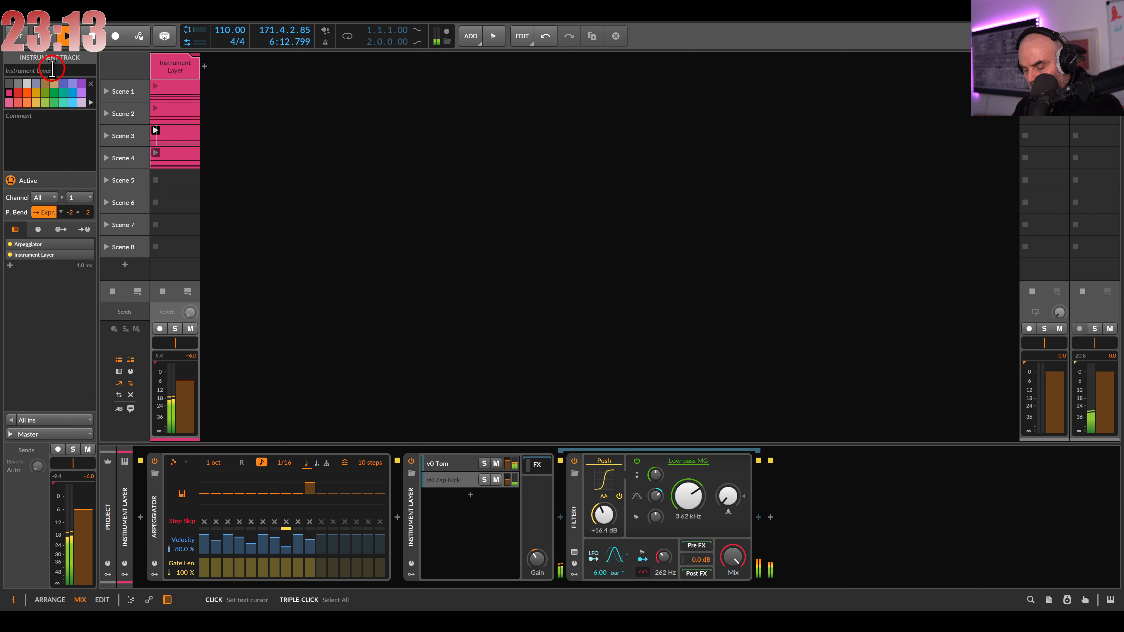
left_click(161, 224)
left_click_drag(190, 313, 190, 305)
left_click(595, 463)
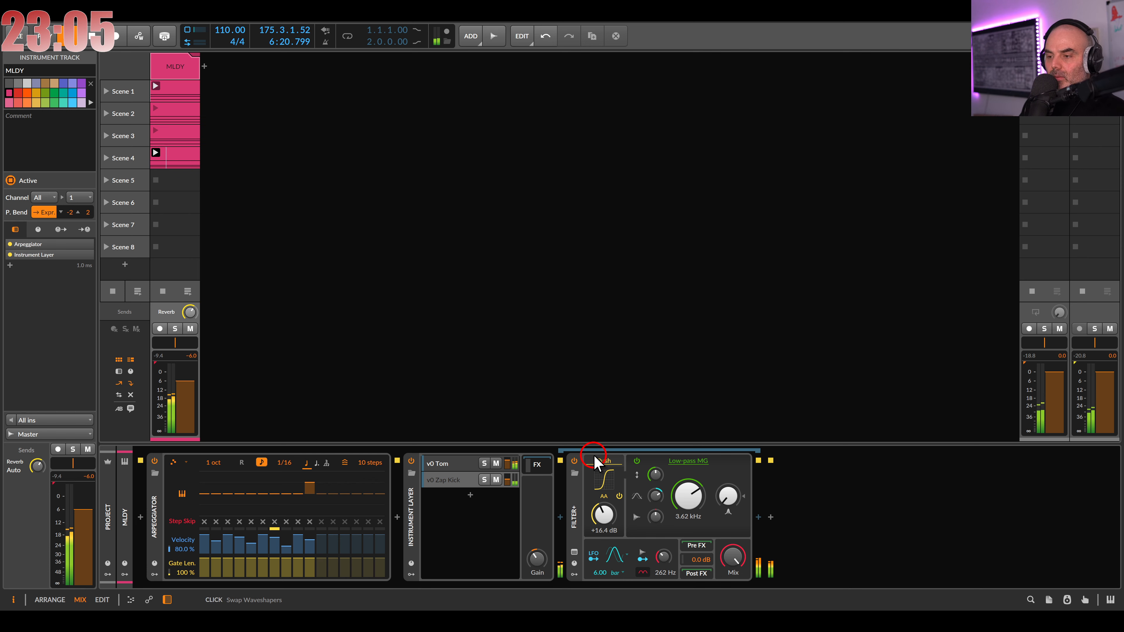
Create a second instrument track with a v0 Kick and name the track Bass
double_click(344, 225)
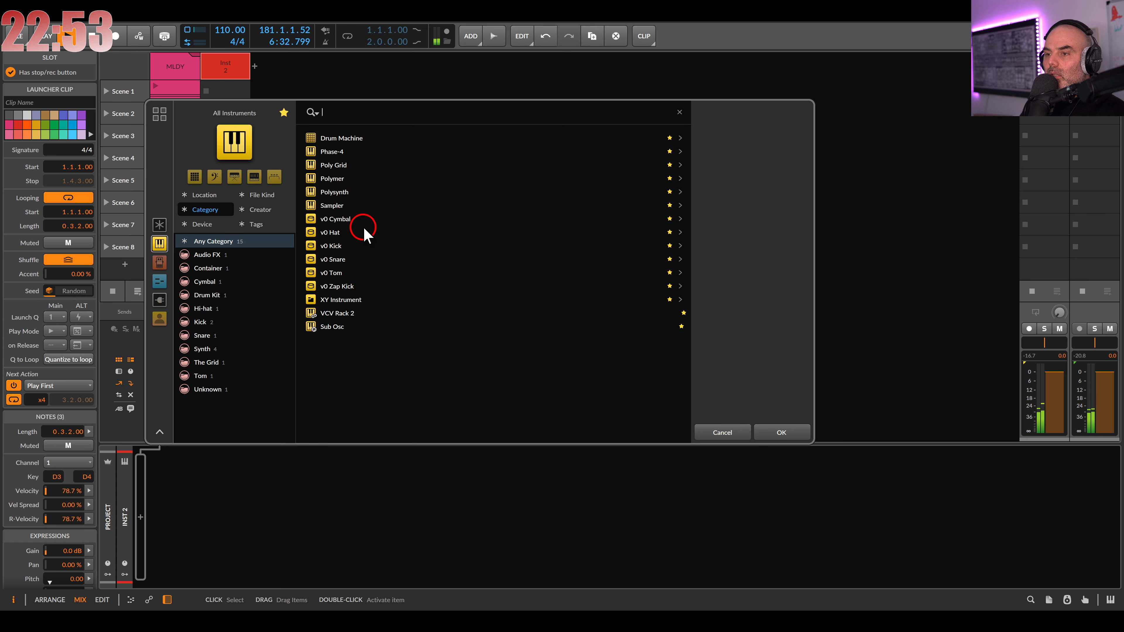
double_click(341, 246)
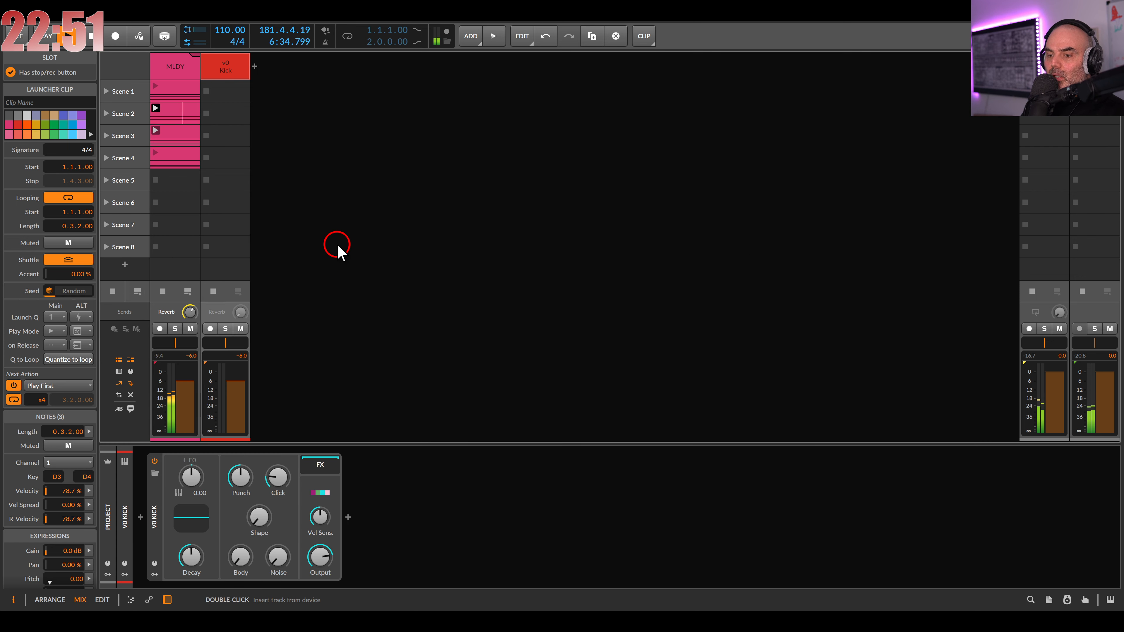
left_click(226, 74)
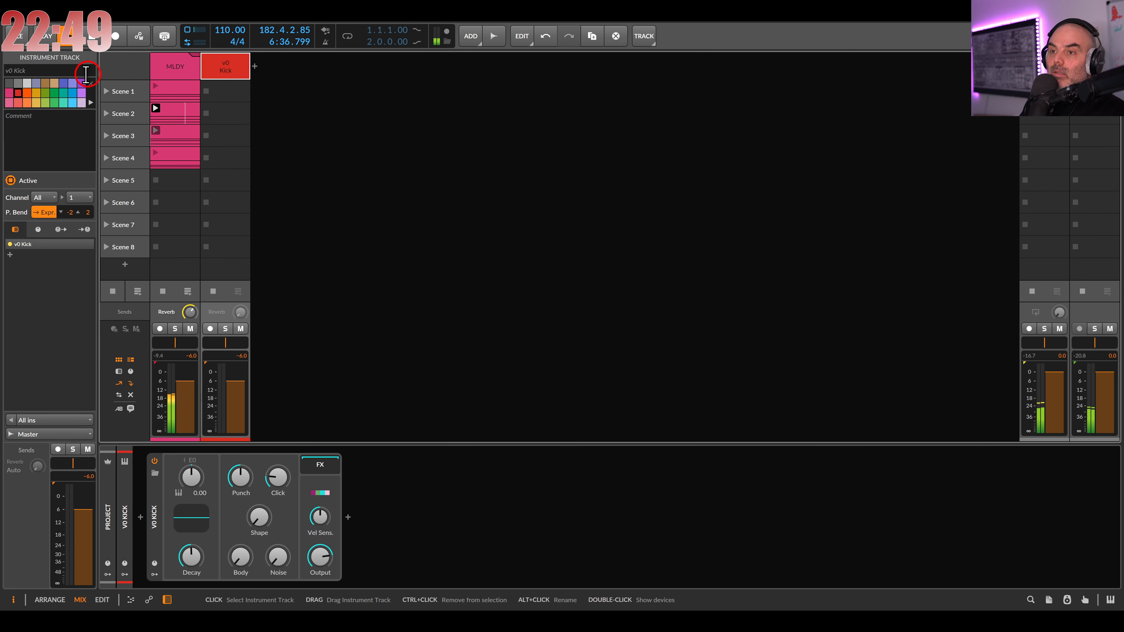
left_click(75, 73)
type("Bass")
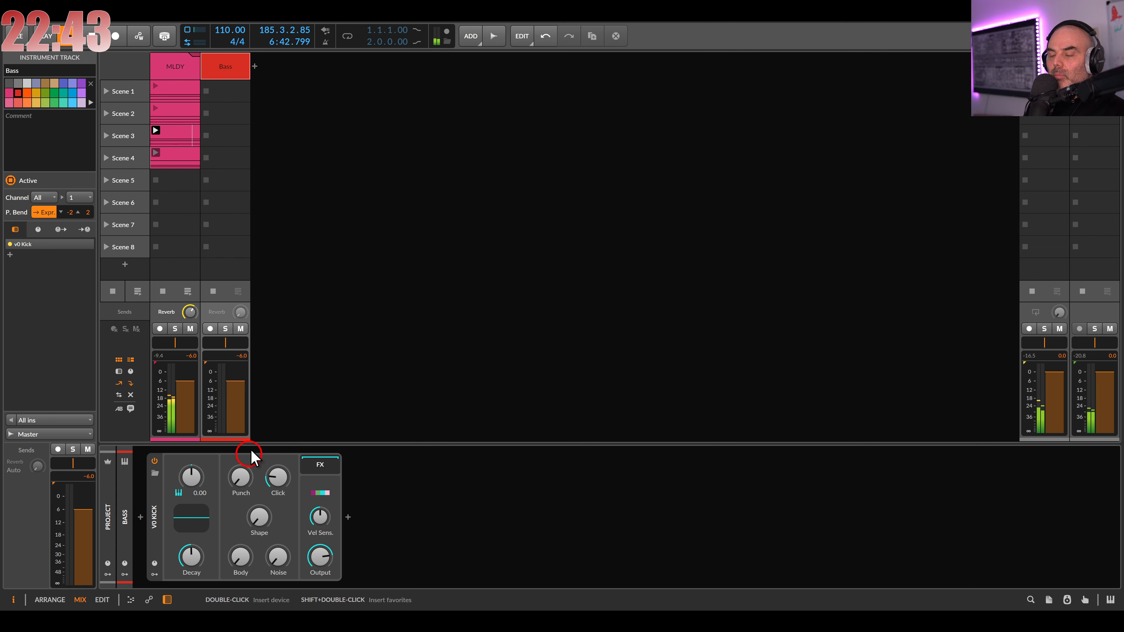
Create a Scene 1 clip on the Bass track, open it for note editing, and audition low notes
double_click(229, 93)
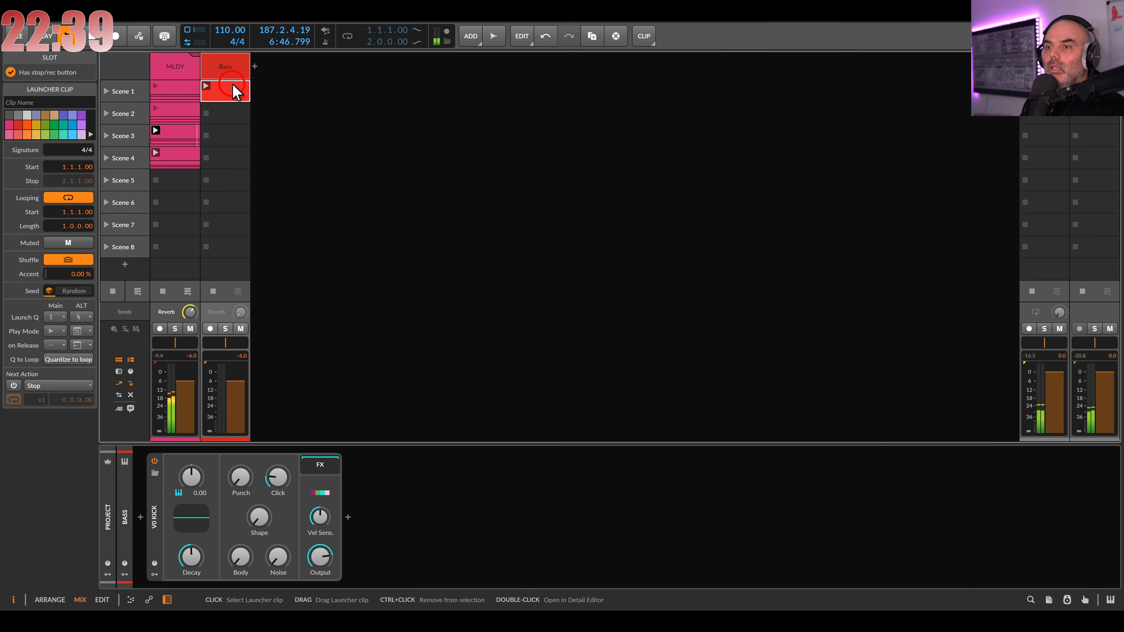
double_click(230, 92)
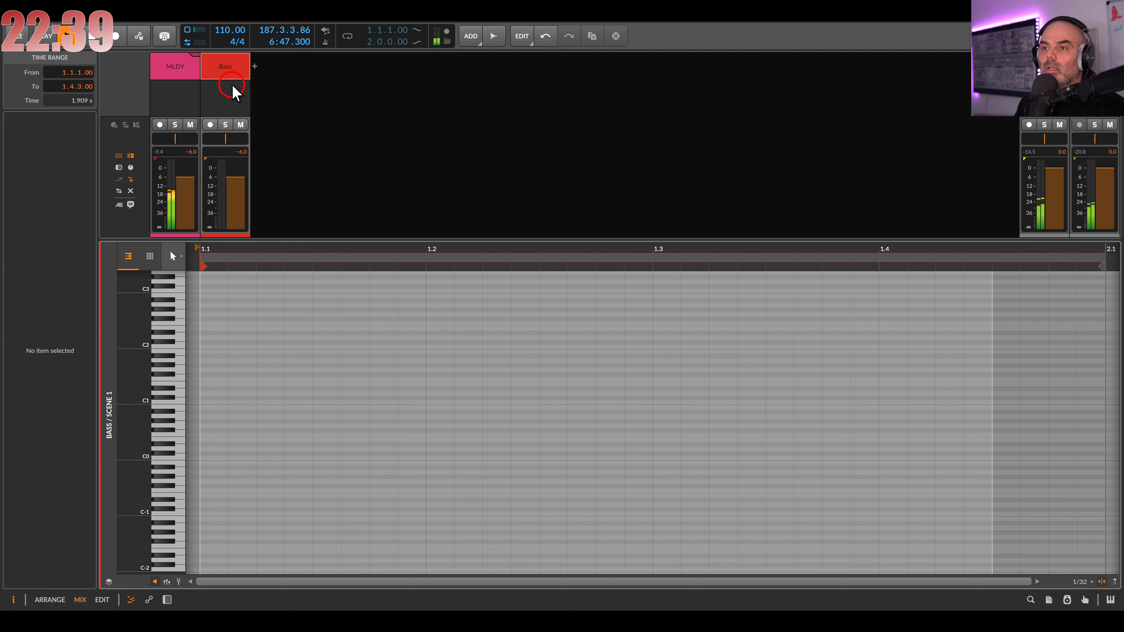
left_click(181, 341)
left_click(179, 393)
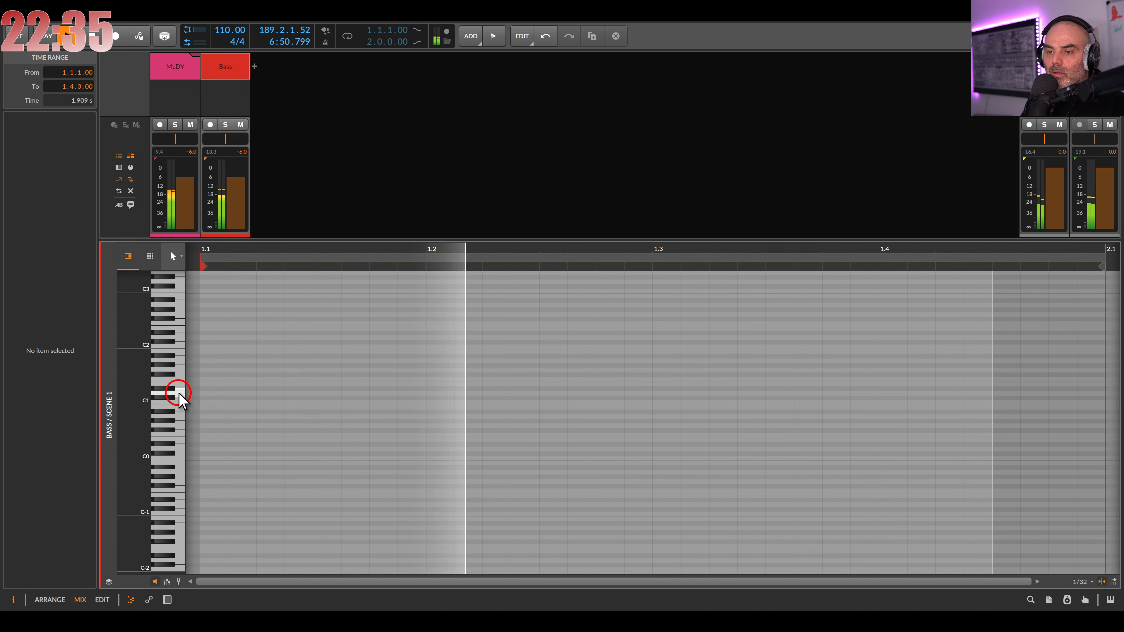
left_click(179, 408)
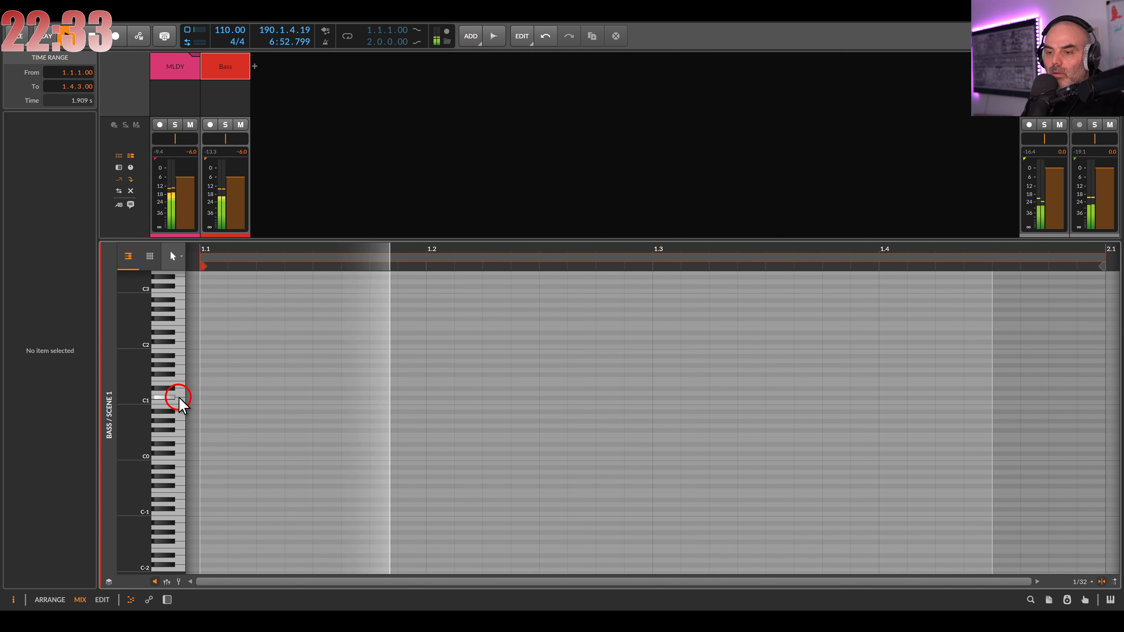
left_click_drag(179, 409, 178, 452)
left_click(178, 451)
Shorten the Bass clip's loop length to 0.3.3.00 and audition a low note just above C0
scroll(620, 284, "down", 4)
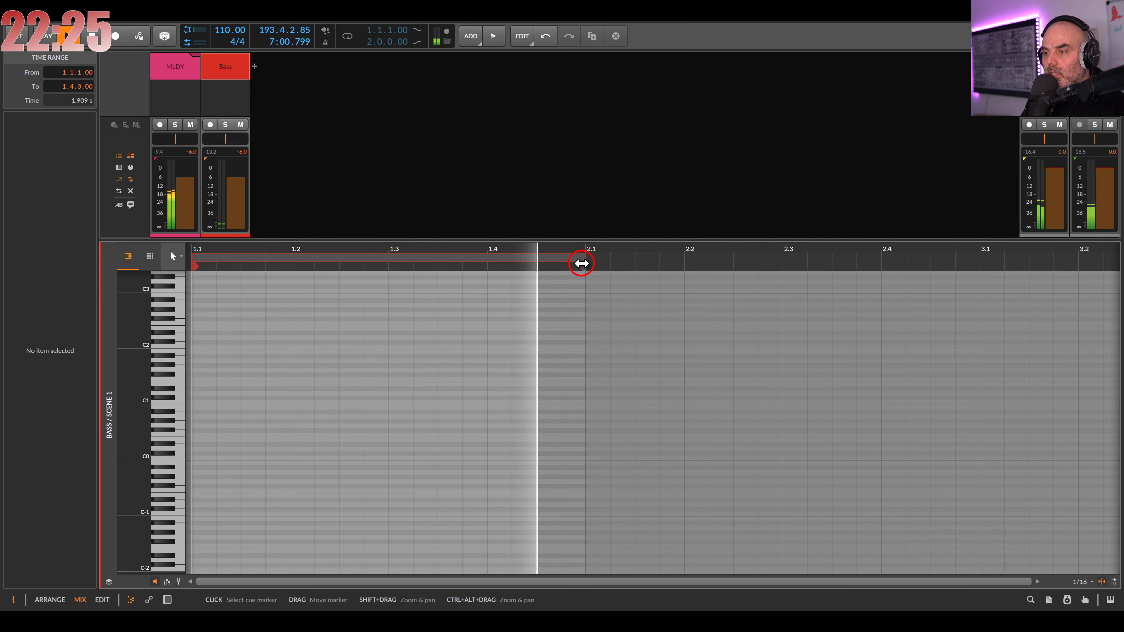
left_click_drag(584, 259, 558, 312)
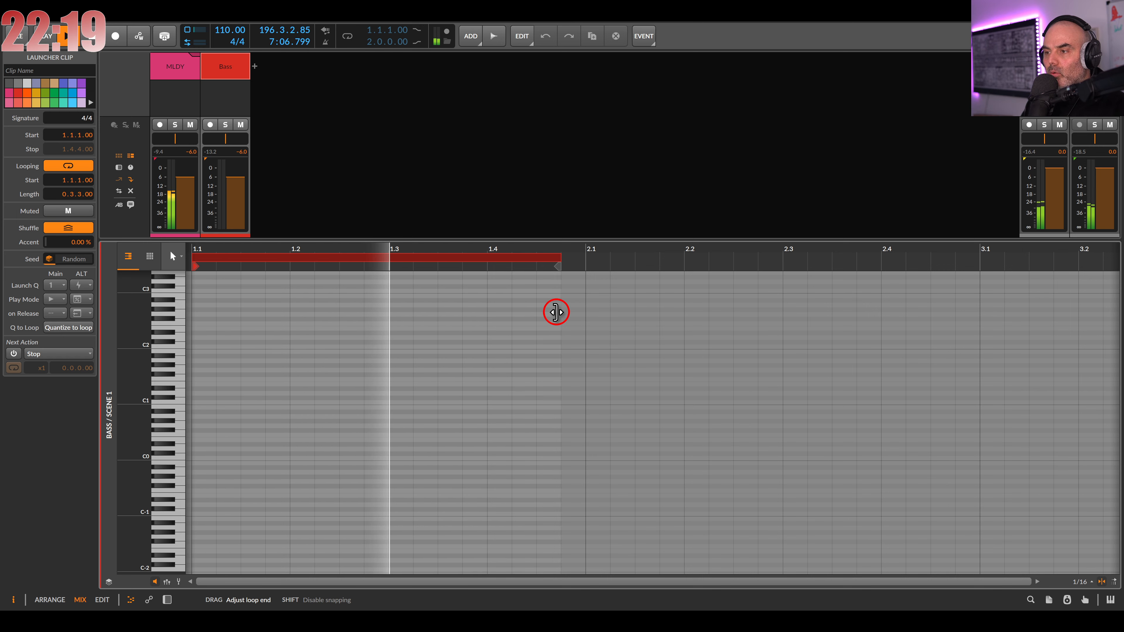
left_click(182, 448)
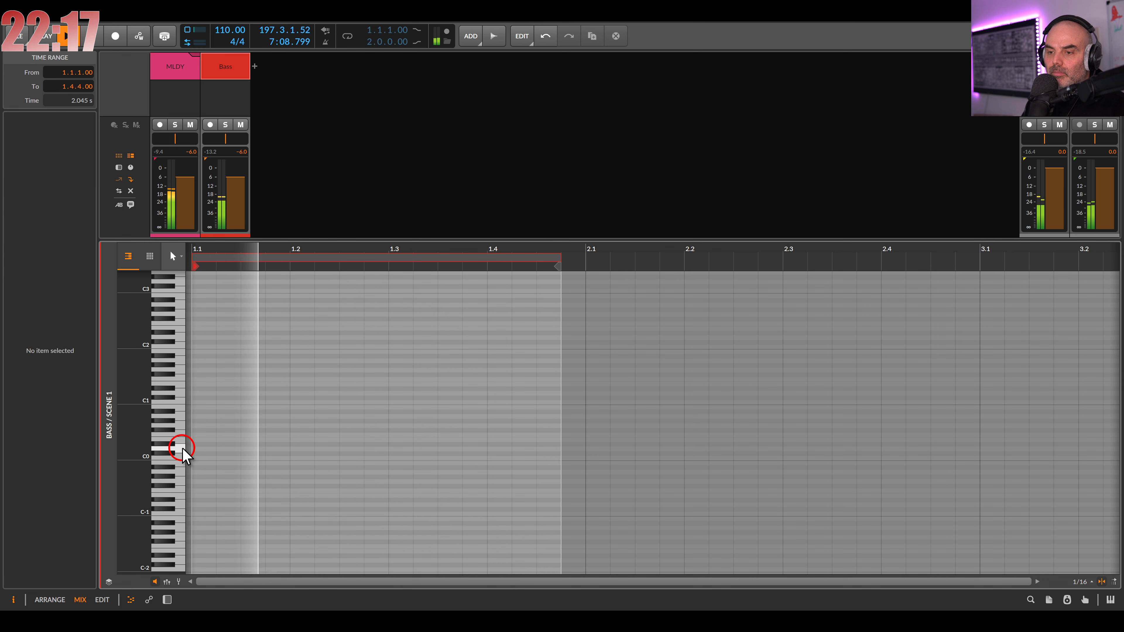
Draw a D1 note in the Bass clip, 0.3.3.00 long, filling the whole loop
left_click(183, 394)
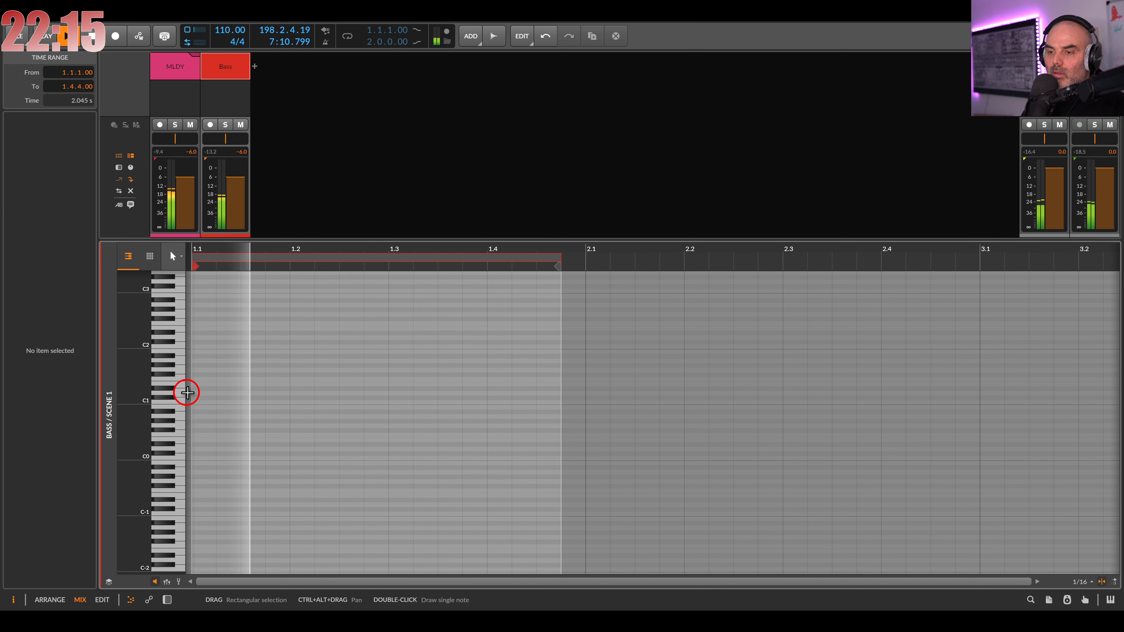
double_click(198, 392)
left_click_drag(198, 393, 561, 393)
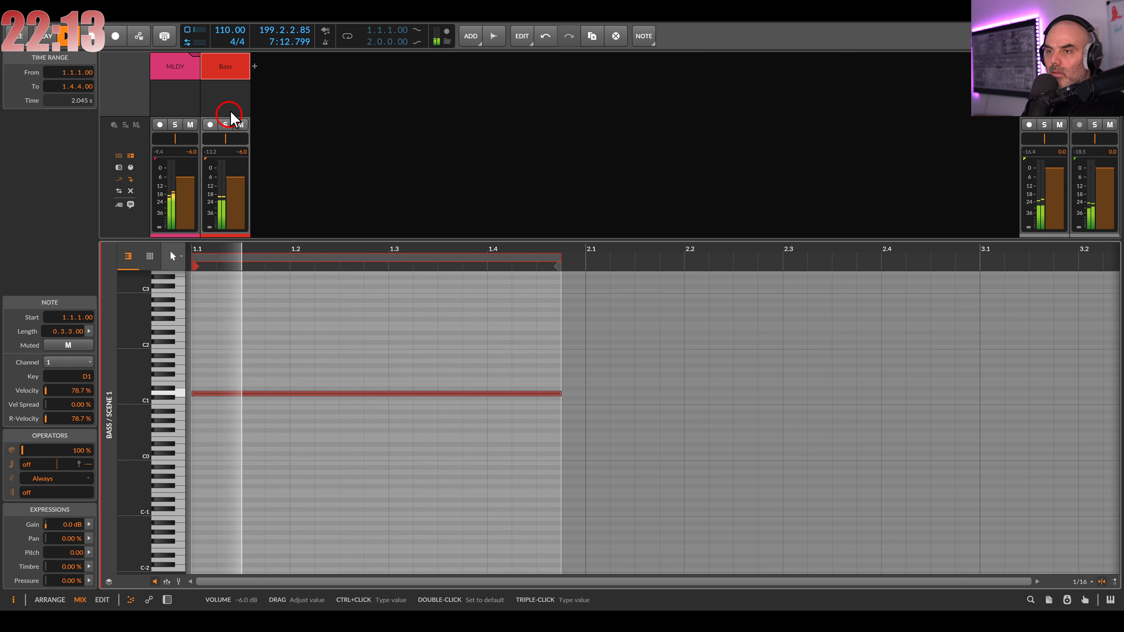
Insert a Note Repeats device before the Bass track's v0 Kick and set it to Euclid mode
double_click(227, 74)
left_click(140, 516)
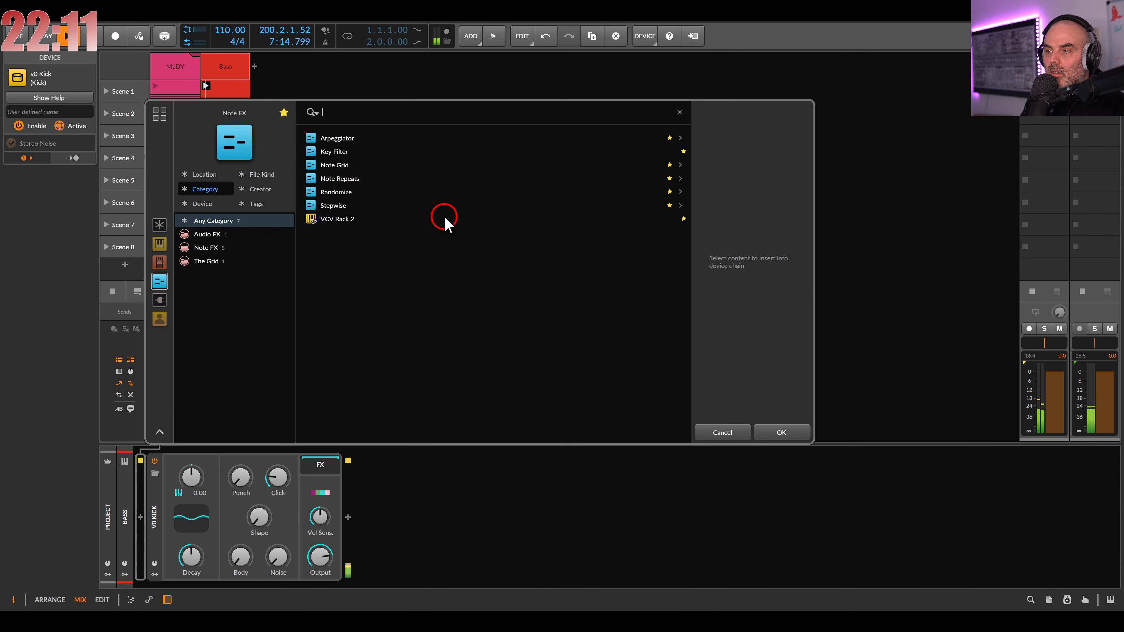
double_click(345, 179)
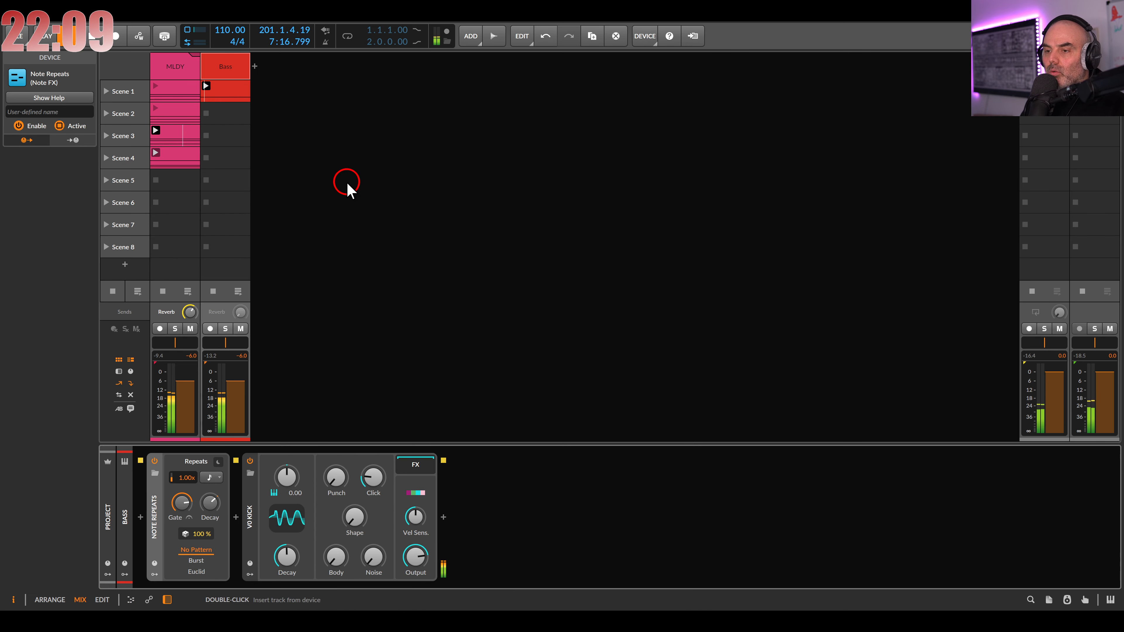
left_click(196, 571)
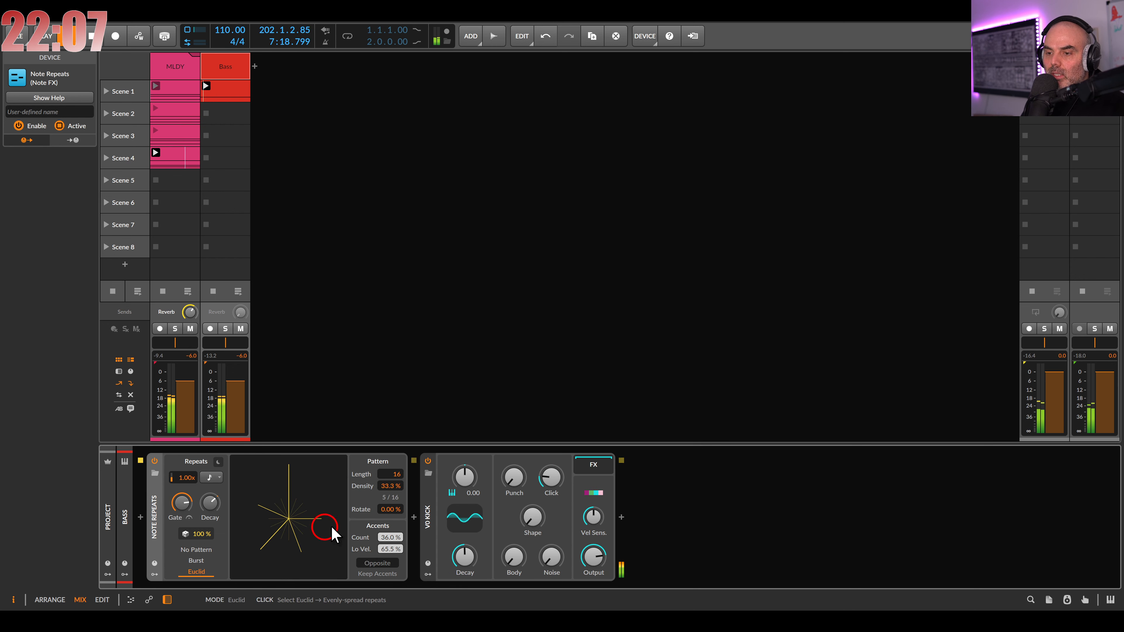
Set the Euclid pattern's length to 15 and its density to 58.8 %
left_click_drag(390, 476, 392, 472)
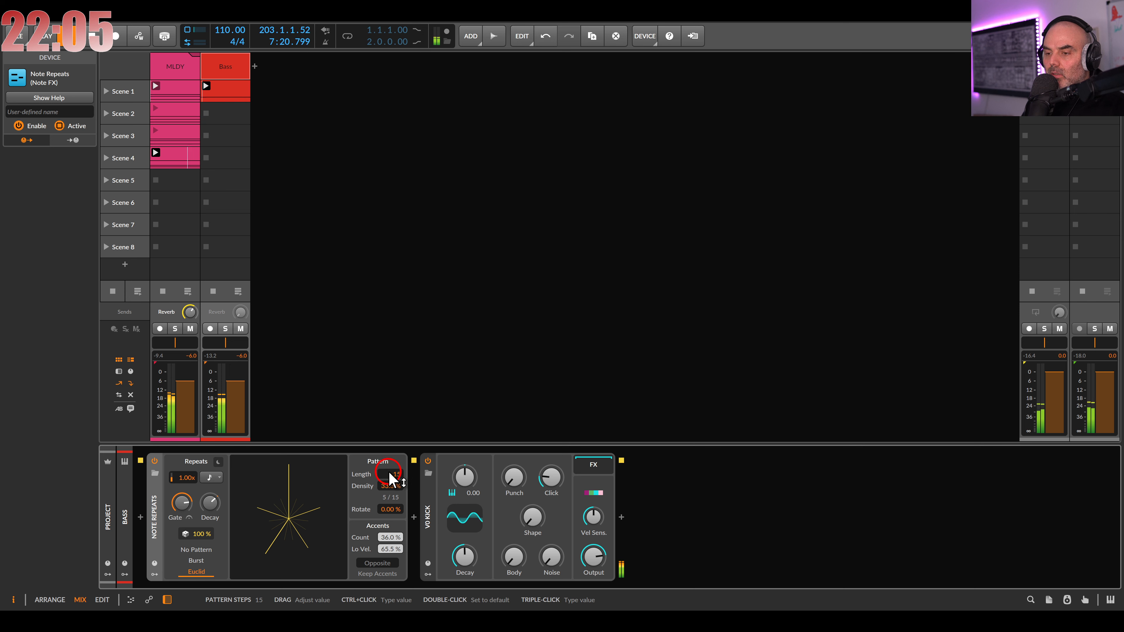
left_click(389, 485)
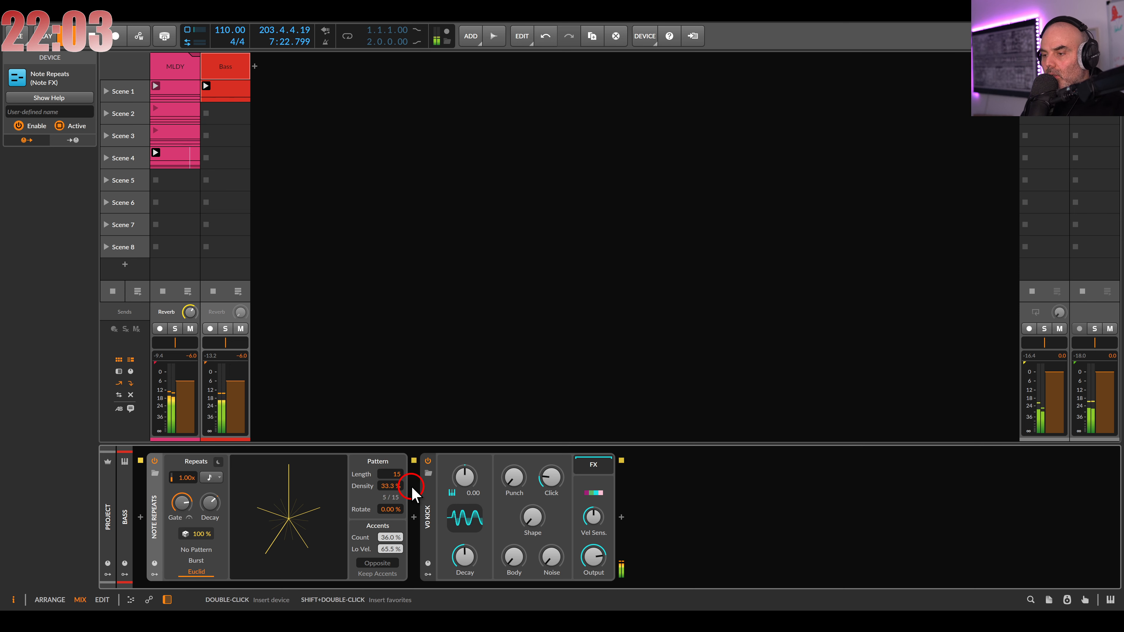
left_click_drag(394, 492, 391, 493)
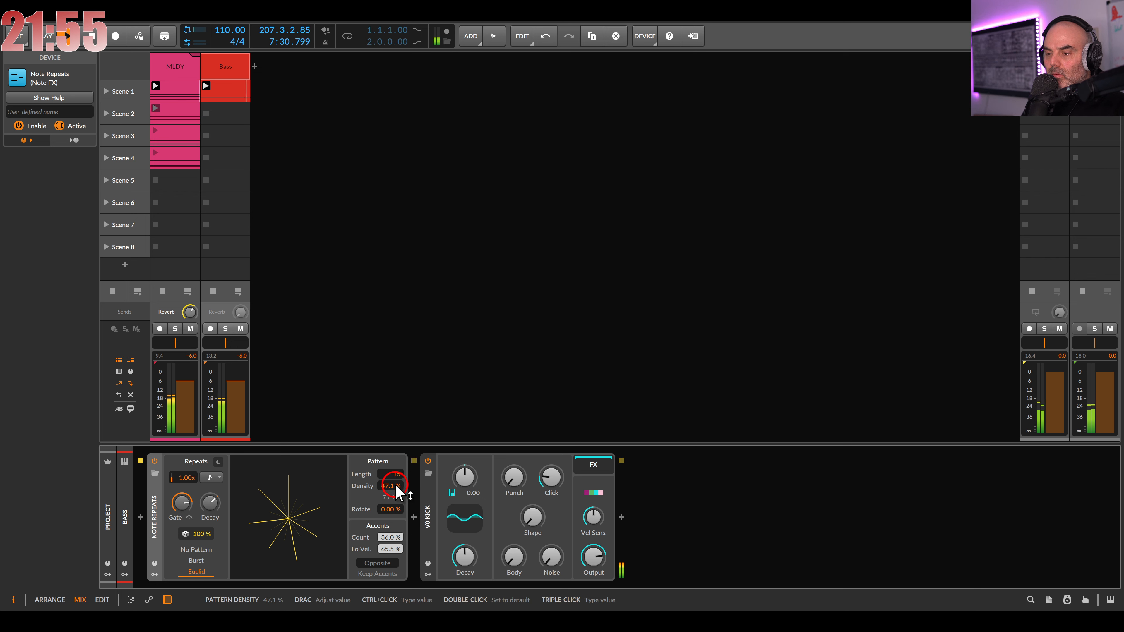
left_click_drag(390, 486, 394, 486)
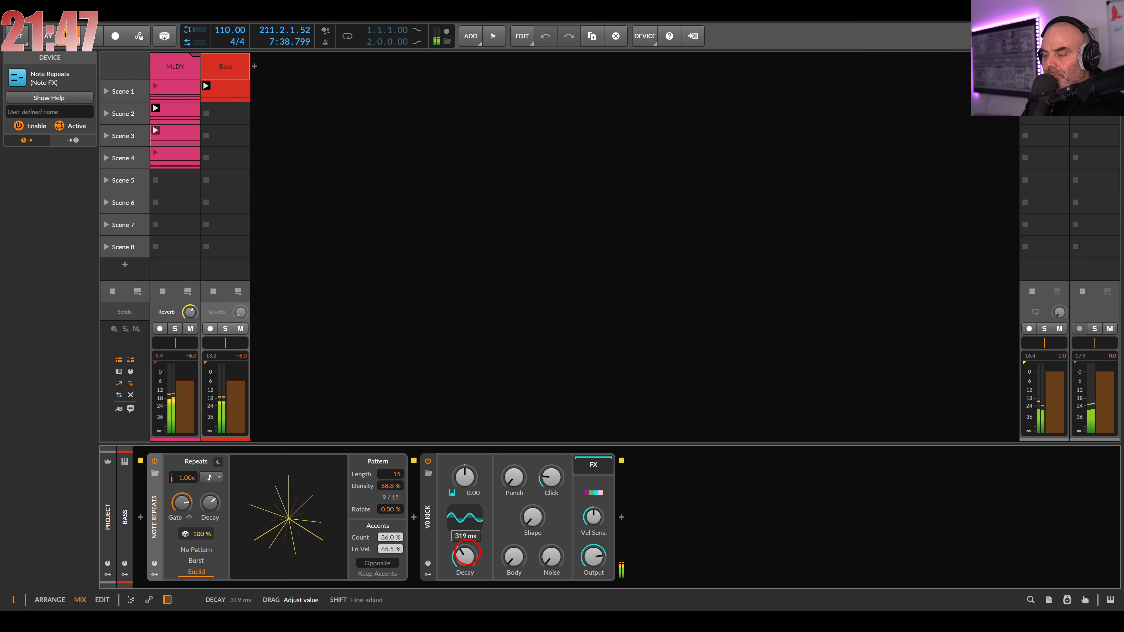
Raise the v0 Kick's Click, Body, Noise and velocity sensitivity, and set the Note Repeats Lo Vel to 34.8 %
left_click_drag(529, 516, 550, 472)
left_click_drag(514, 558, 552, 556)
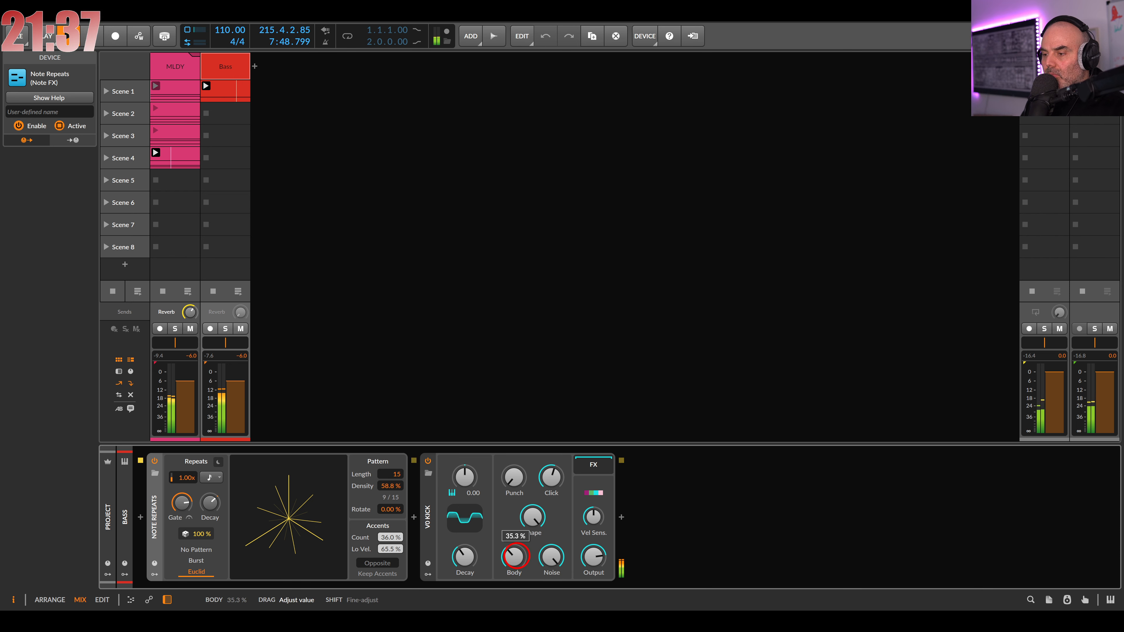
left_click_drag(551, 477, 528, 545)
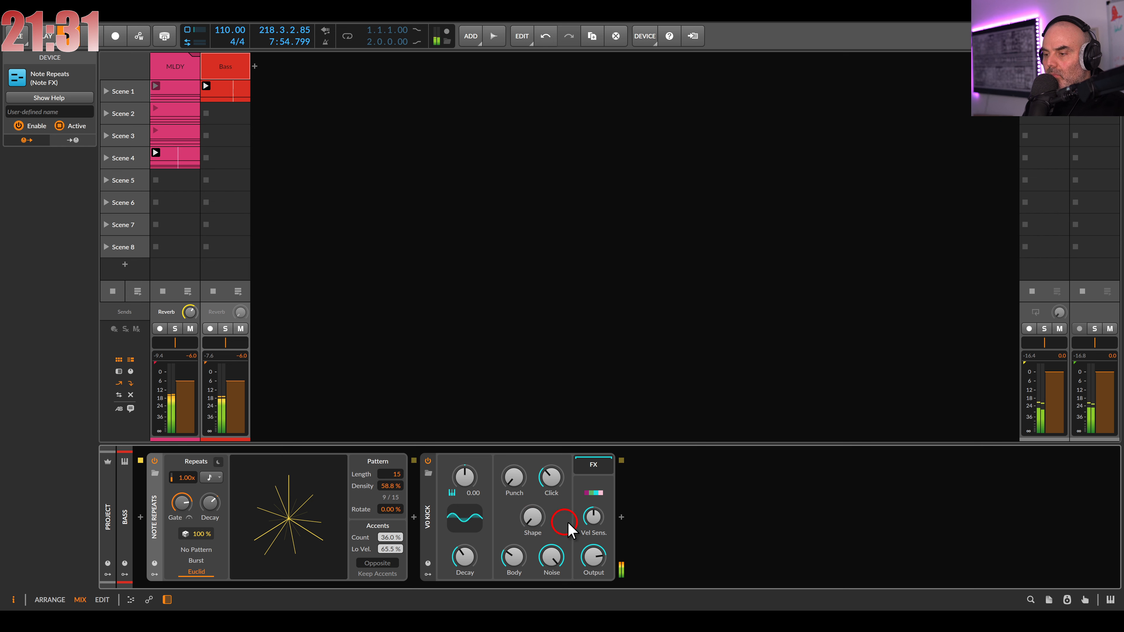
mouse_move(588, 524)
left_mouse_down()
mouse_move(588, 505)
mouse_move(593, 518)
left_mouse_up()
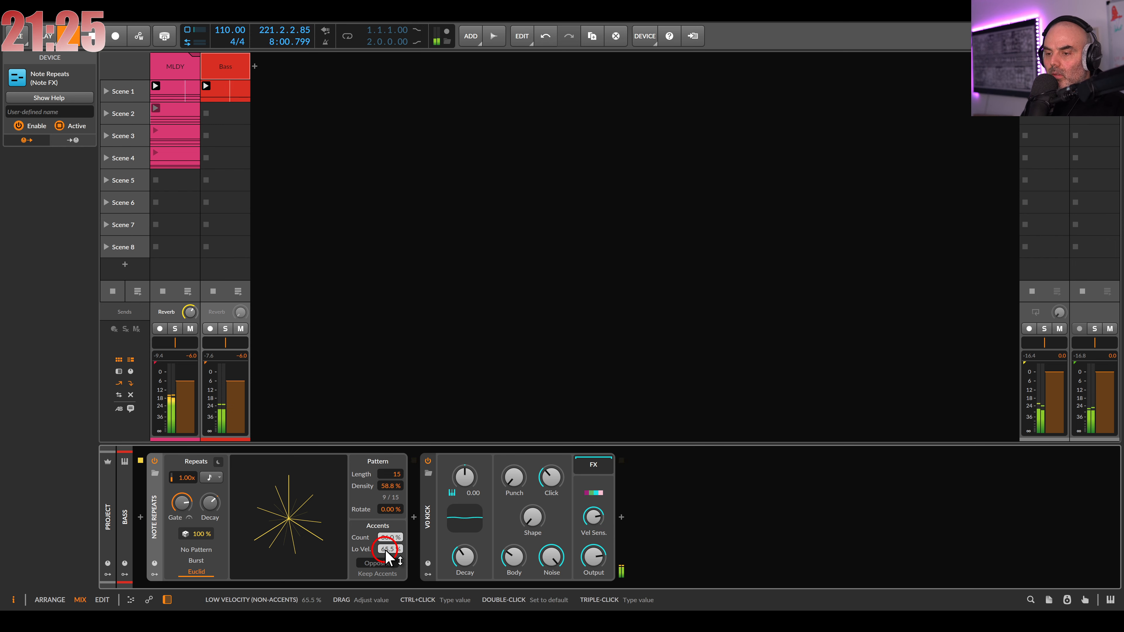
left_click_drag(387, 550, 387, 576)
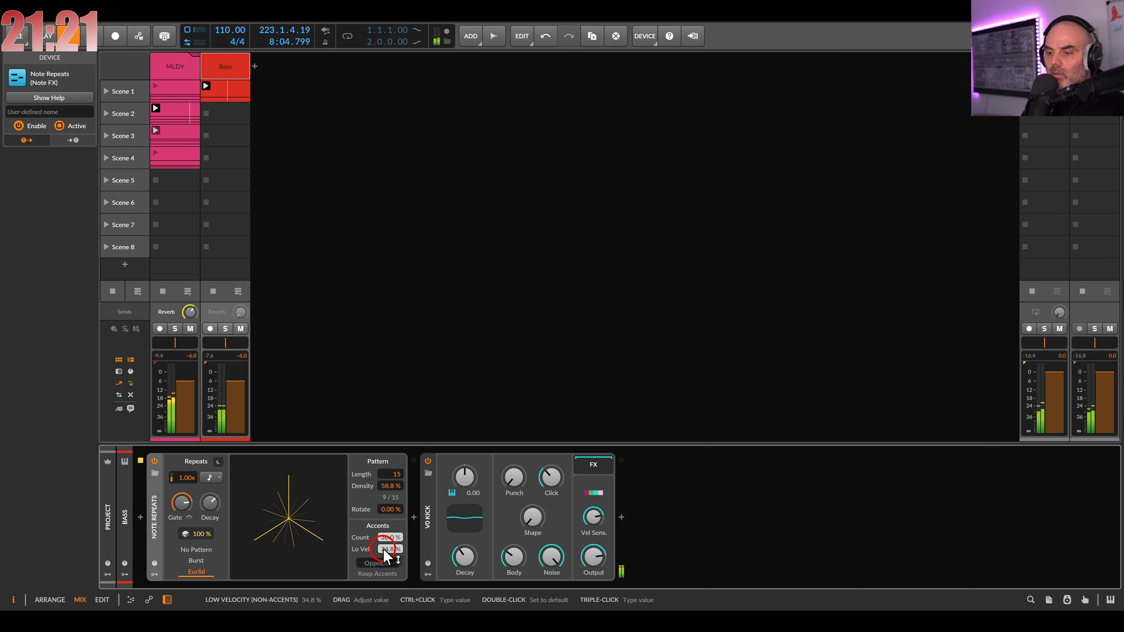
Wrap the v0 Kick in an Instrument Layer and add a v0 Tom as a second layer
left_click(429, 516)
key("ctrl+g")
double_click(445, 512)
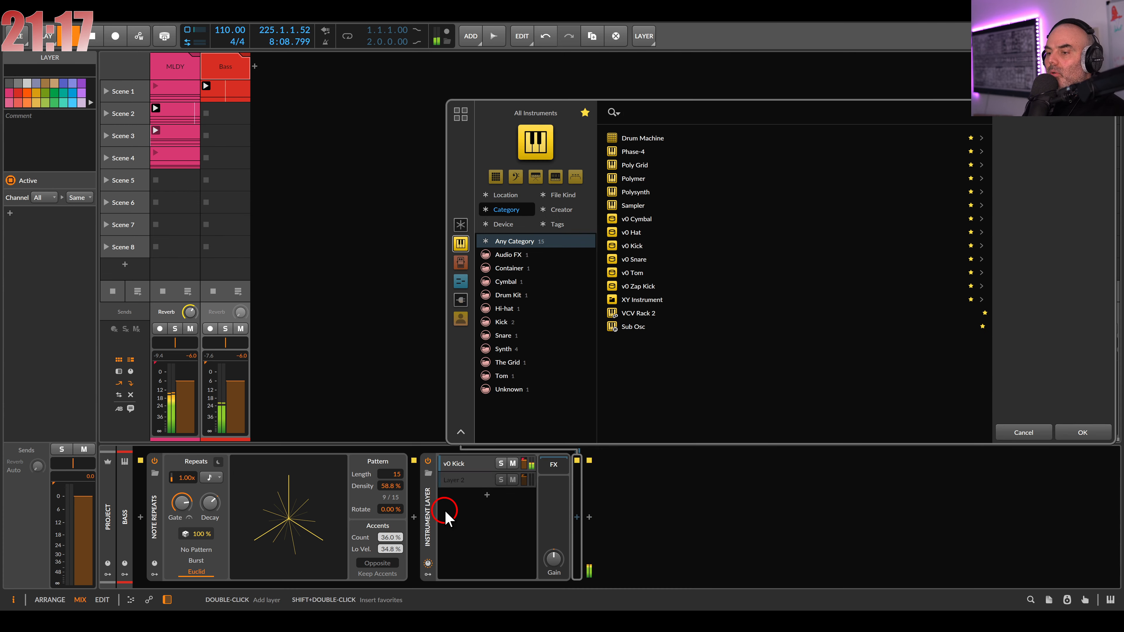
double_click(633, 274)
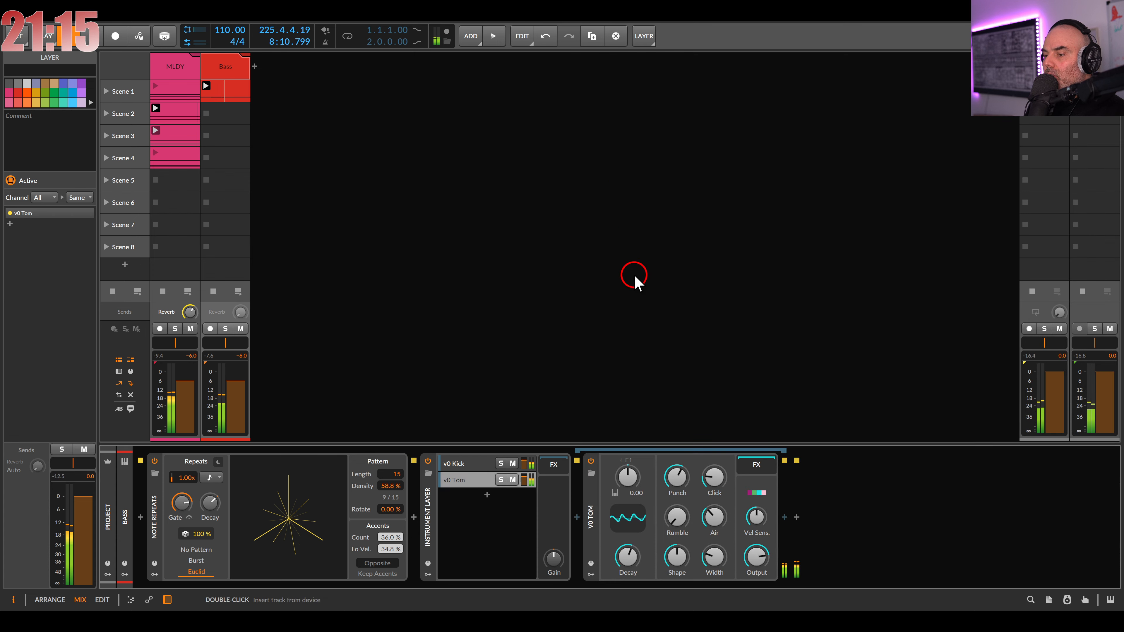
left_click(459, 483)
left_click(461, 482)
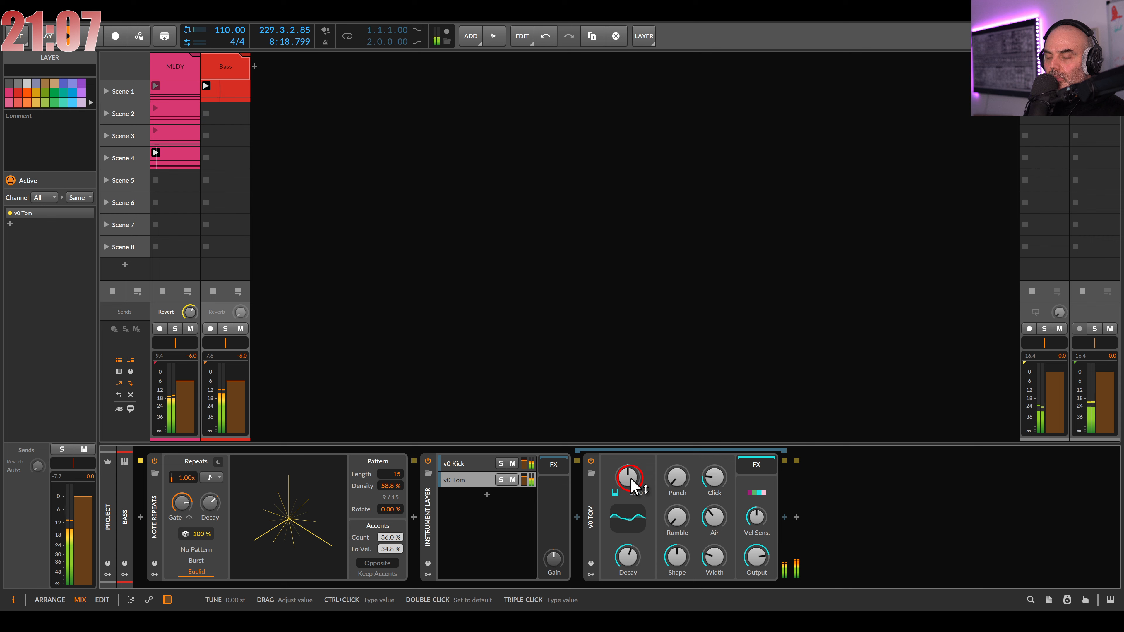
Transpose the Bass clip's note down to G0 and back up one octave to G1
double_click(228, 91)
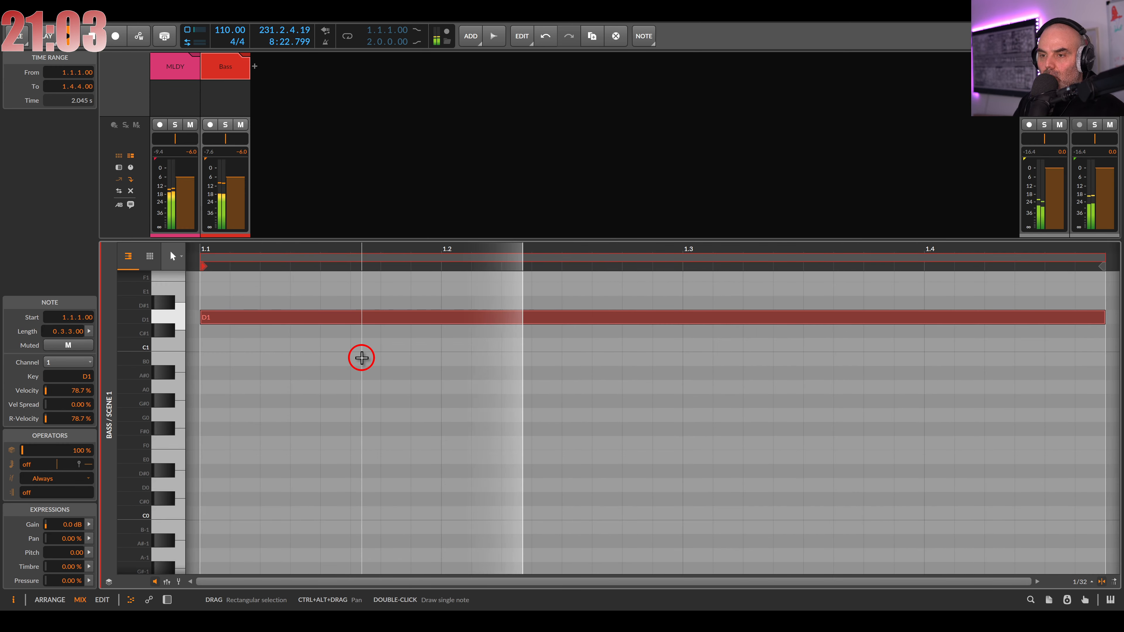
key("Down")
key("Down")
key("Down")
key("Down")
key("Down")
key("Down")
key("Down")
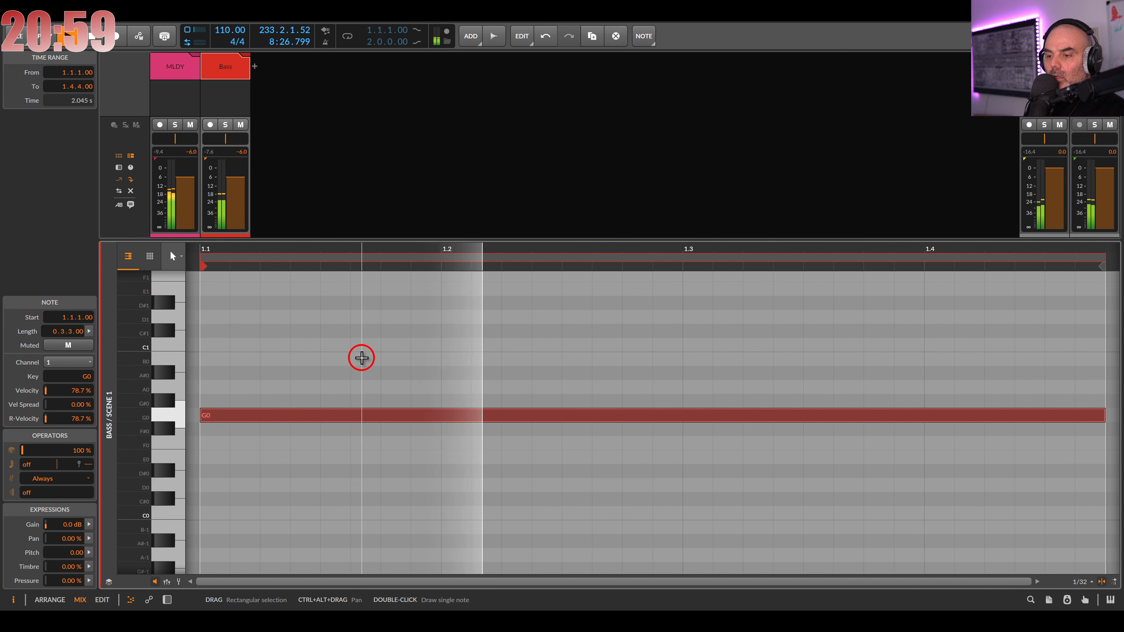
key("shift+Up")
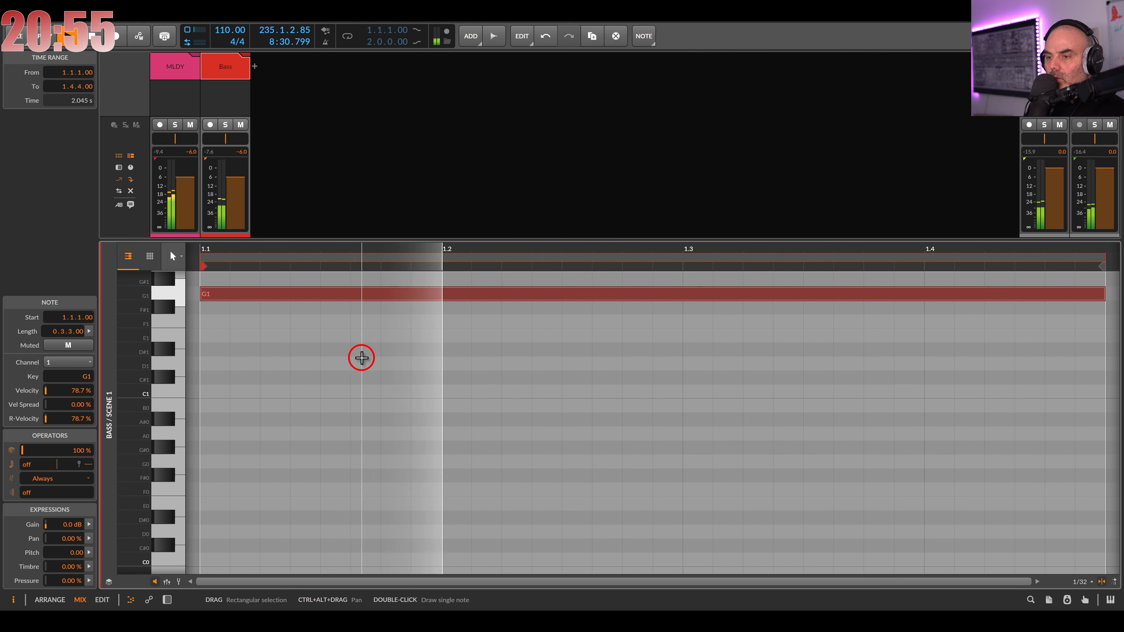
Tune the v0 Tom to -12.00 st and solo both the Bass track and its v0 Tom layer
double_click(230, 73)
left_click_drag(628, 478, 575, 487)
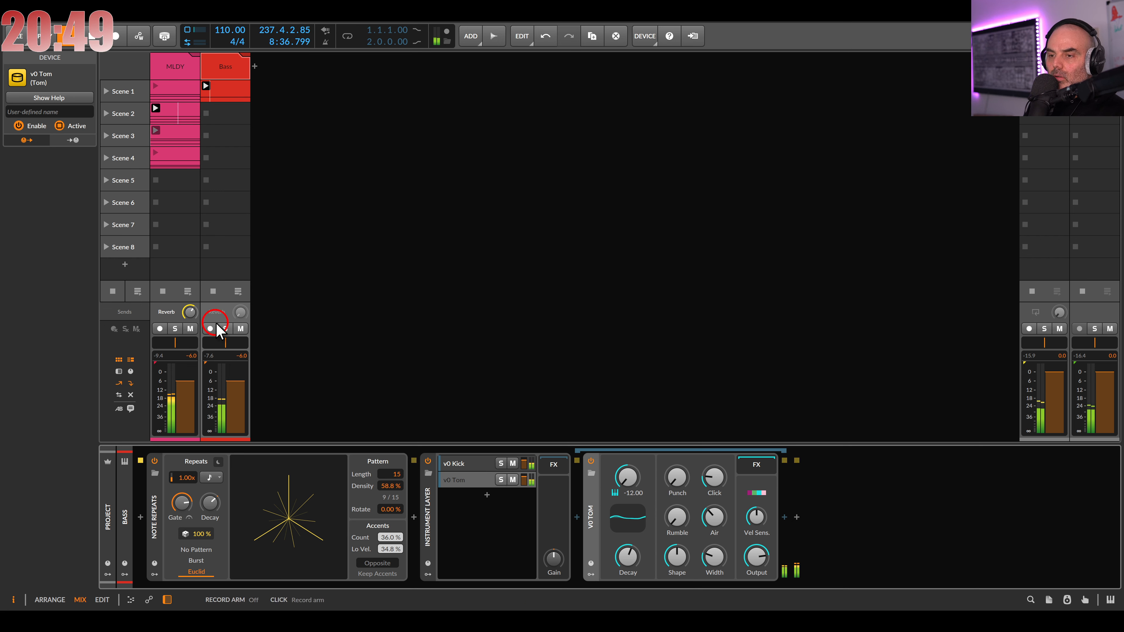
left_click(225, 328)
left_click(501, 480)
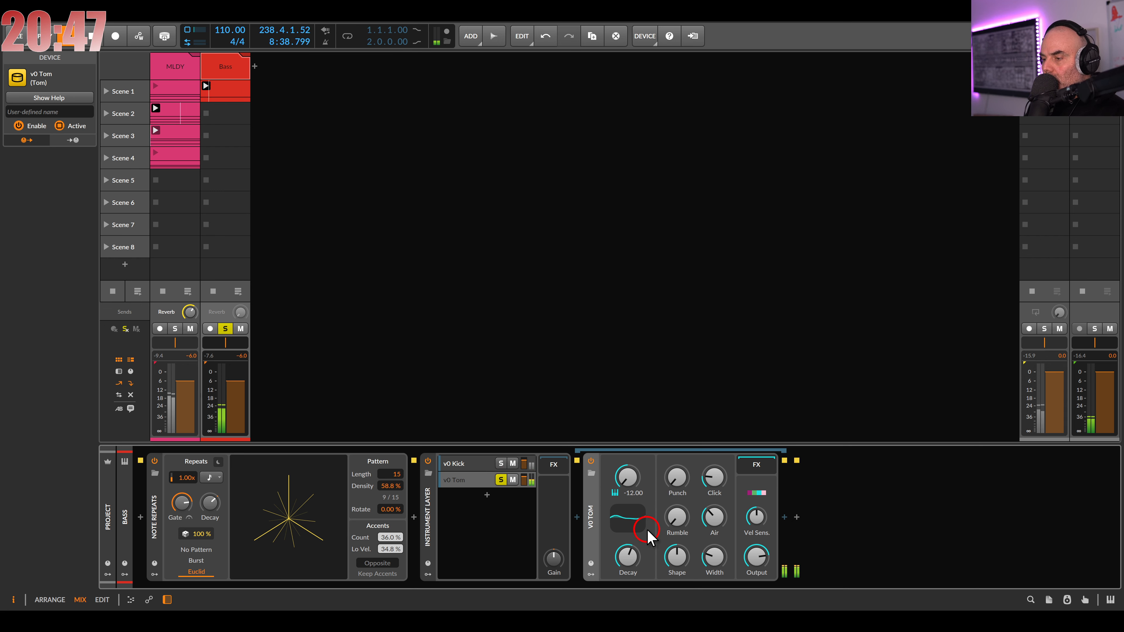
Raise the v0 Tom's Air, Width and Shape, set Rumble to 100 %, shorten Decay, reset the tuning to 0.00, and unsolo its layer
left_click_drag(714, 520, 714, 515)
left_click_drag(714, 562, 714, 559)
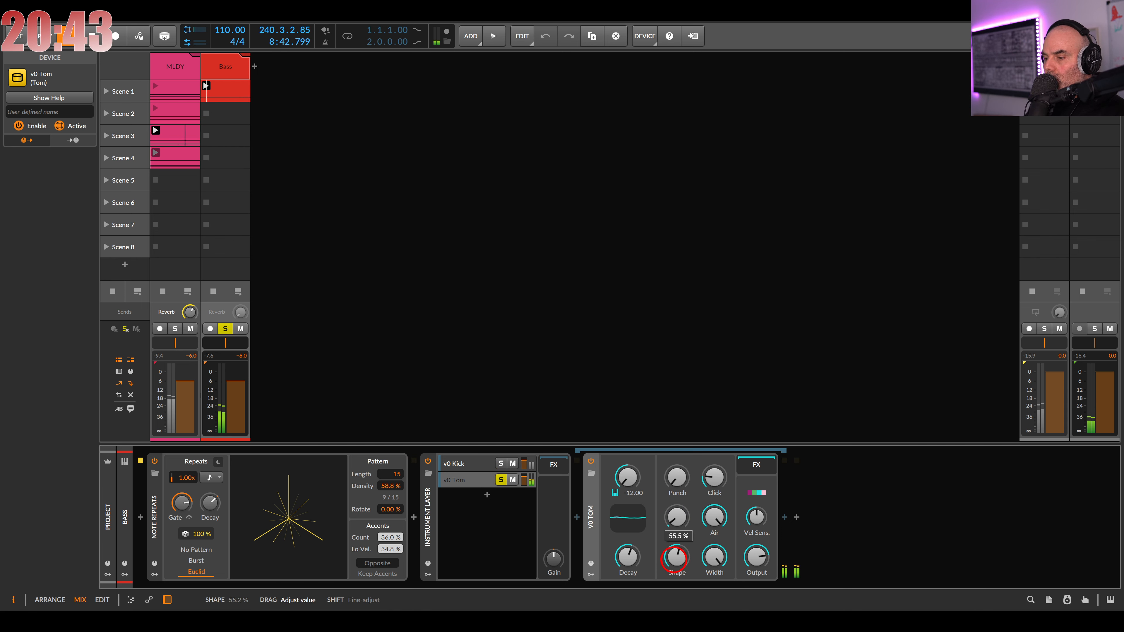
left_click_drag(632, 558, 629, 563)
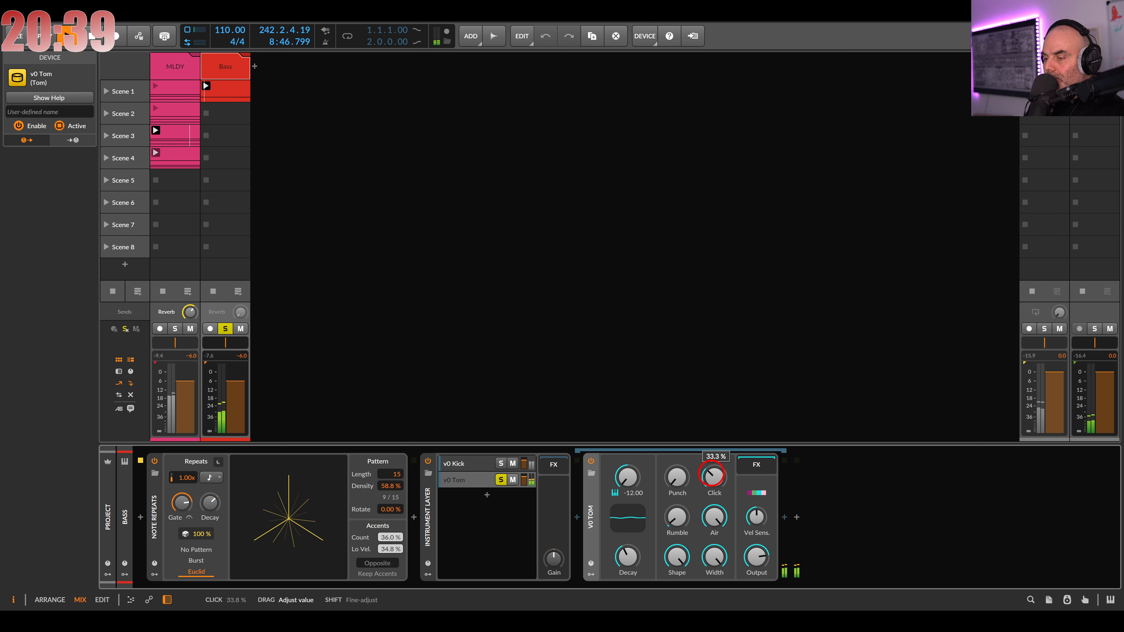
left_click_drag(678, 519, 678, 513)
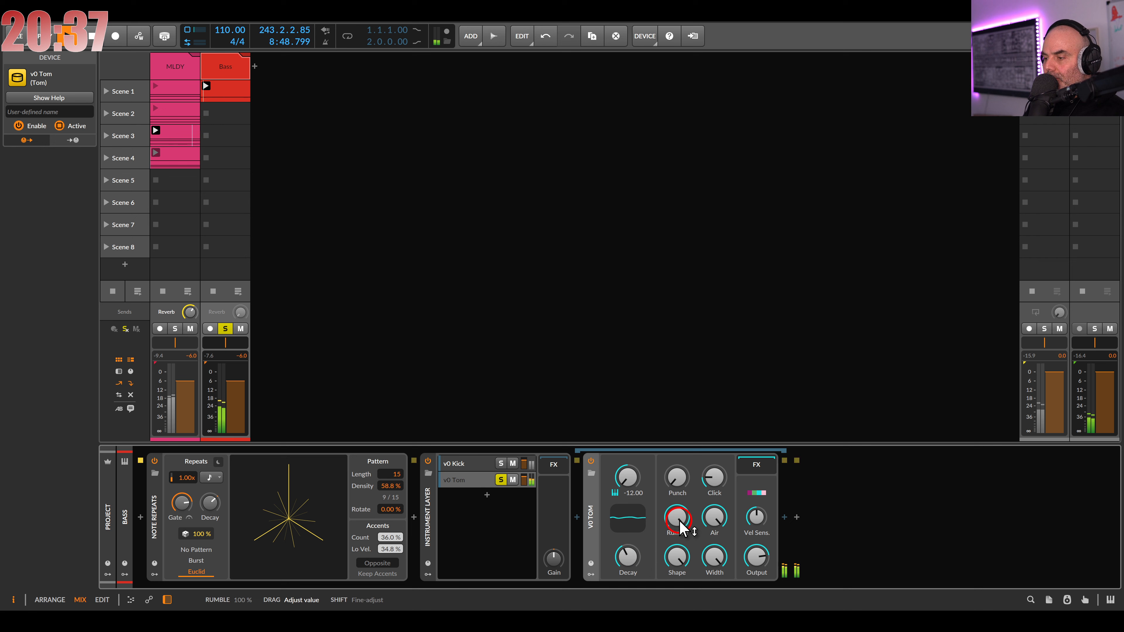
left_click_drag(756, 519, 756, 508)
double_click(628, 478)
left_click(501, 480)
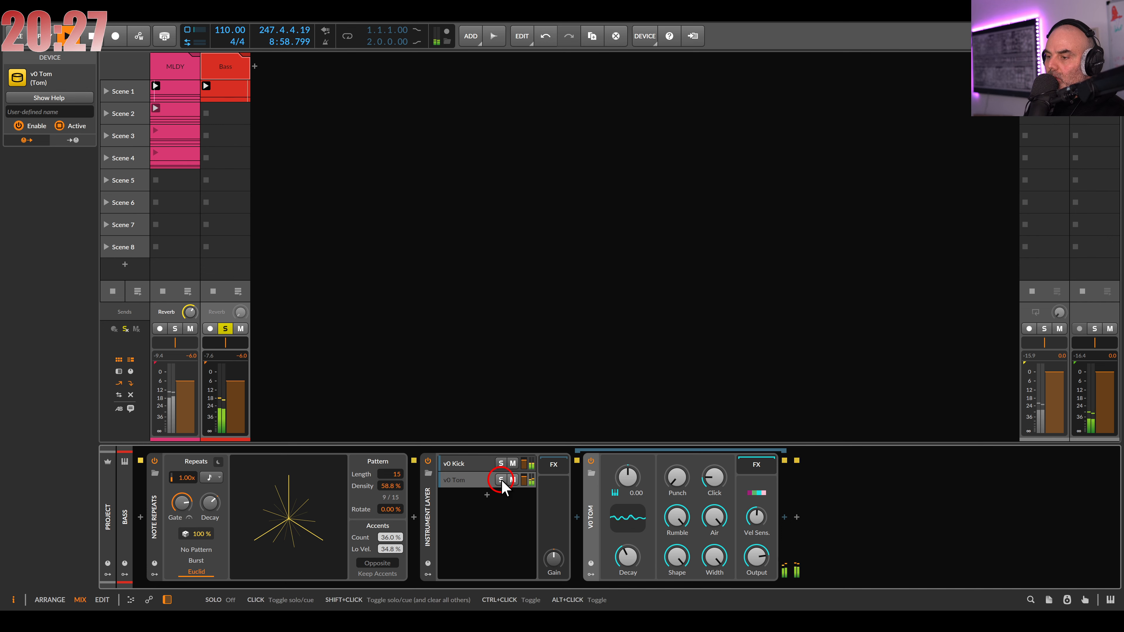
Add a Sub Osc layer, set its Sine oscillator's pitch ratio to 1:2, and adjust the layer's volume
left_click(487, 496)
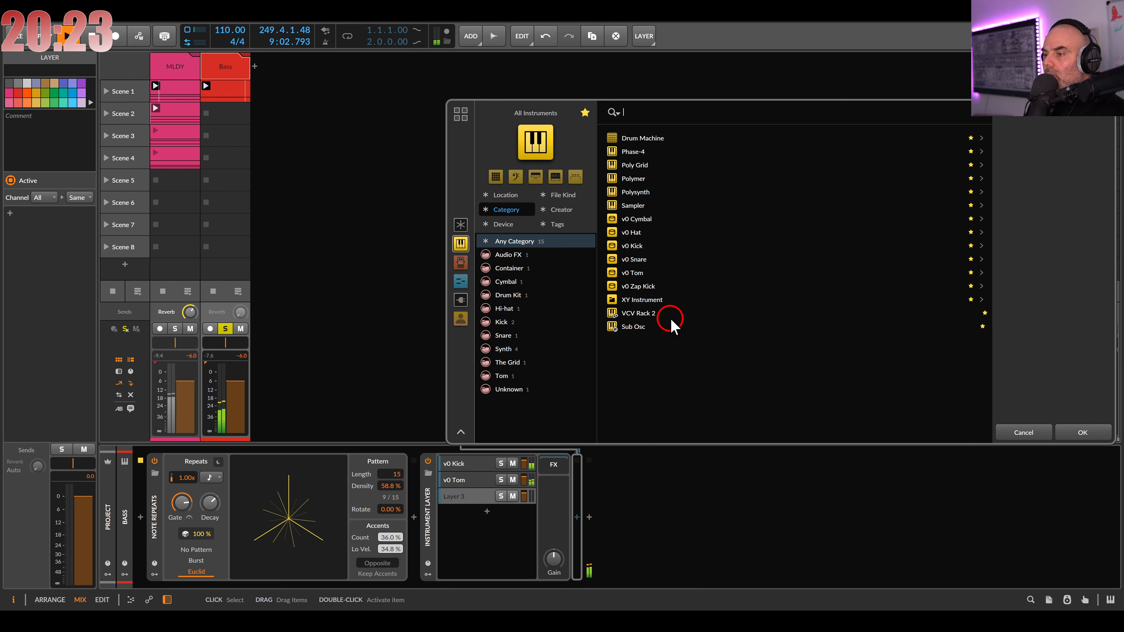
double_click(658, 327)
left_click(666, 463)
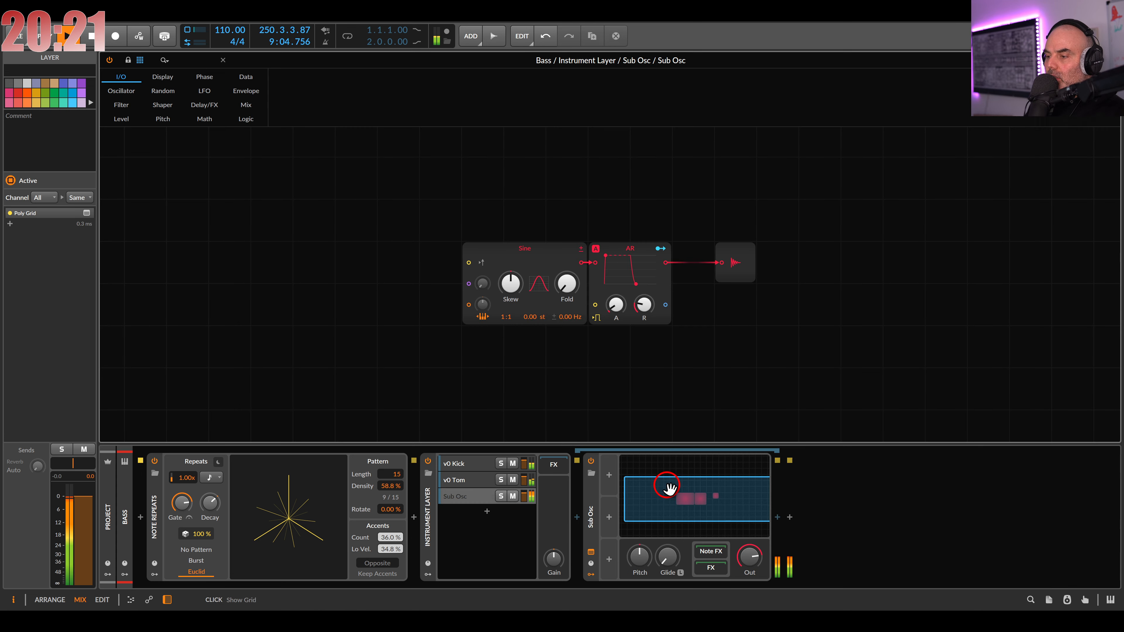
left_click_drag(508, 317, 511, 323)
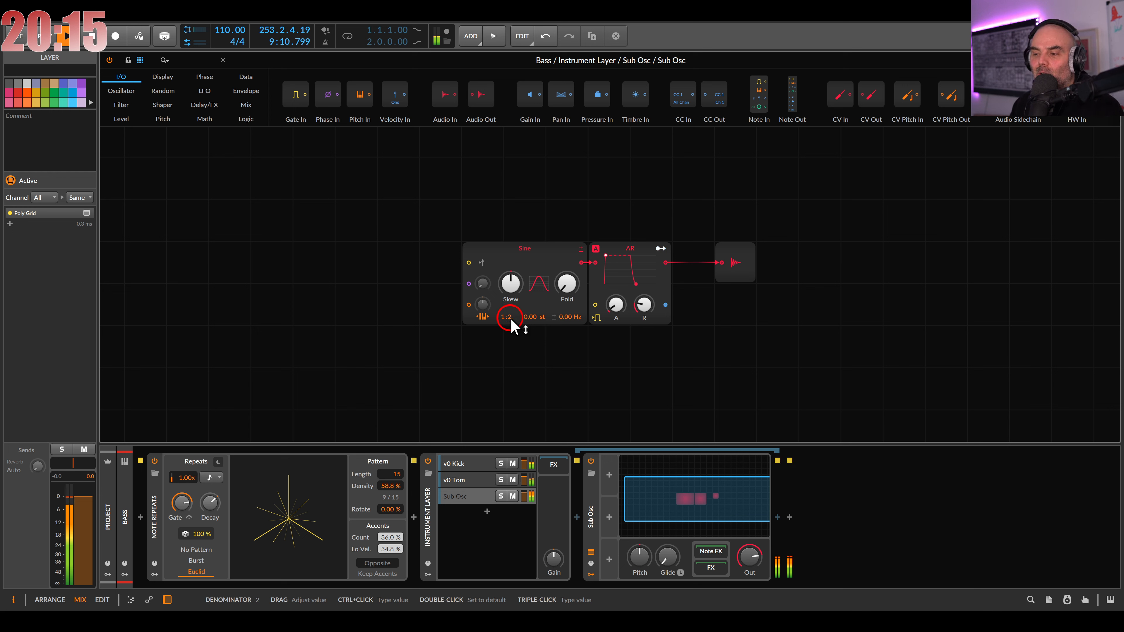
left_click_drag(527, 494, 526, 493)
Fine-tune the v0 Tom's sound, close the Sub Osc's Grid view and unsolo the Bass track
left_click(454, 482)
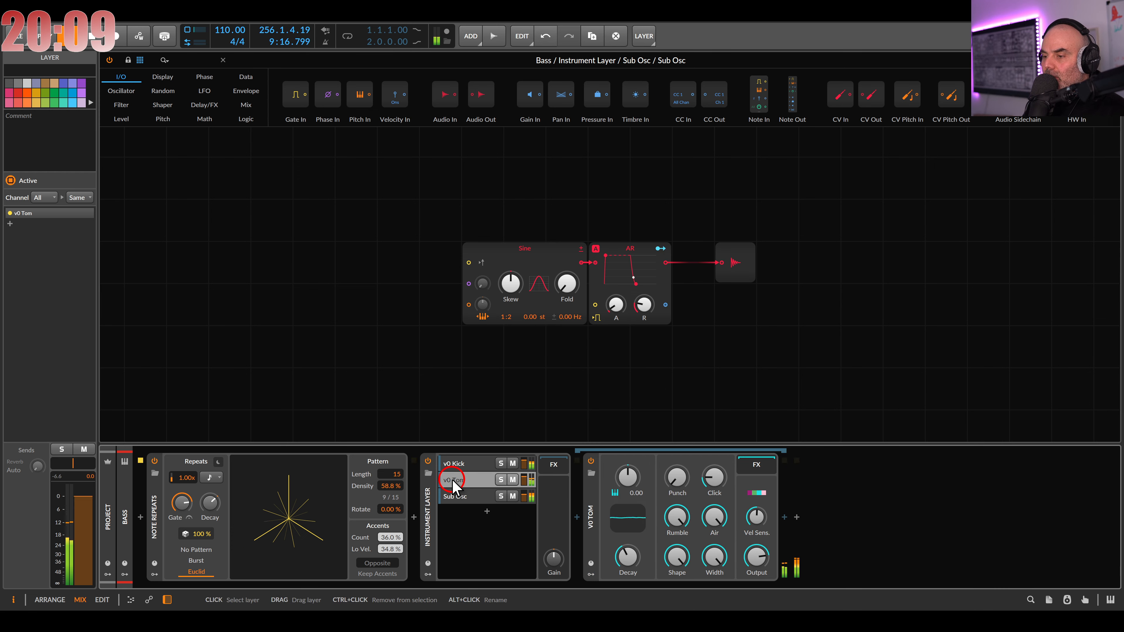
left_click(686, 485)
left_click_drag(714, 479, 673, 483)
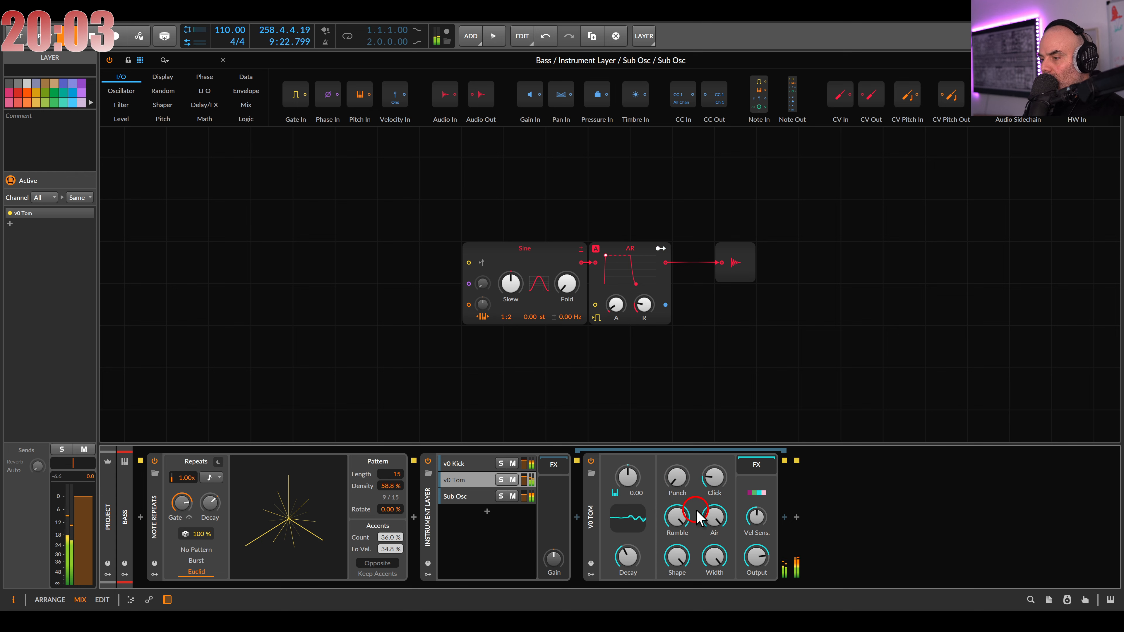
left_click(646, 556)
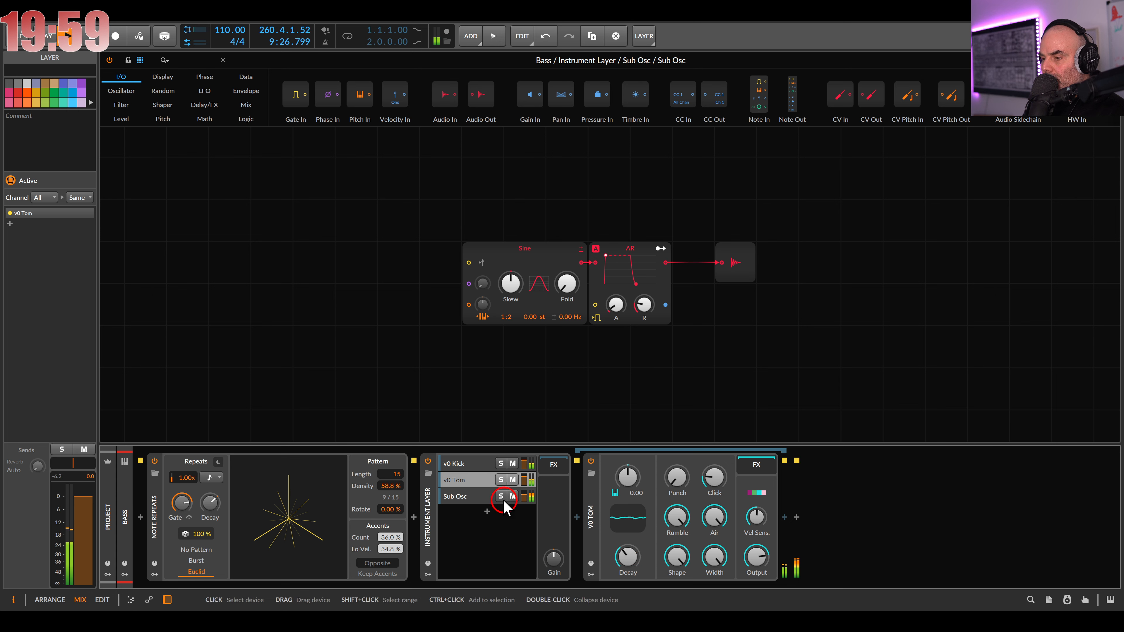
key("Escape")
left_click(225, 328)
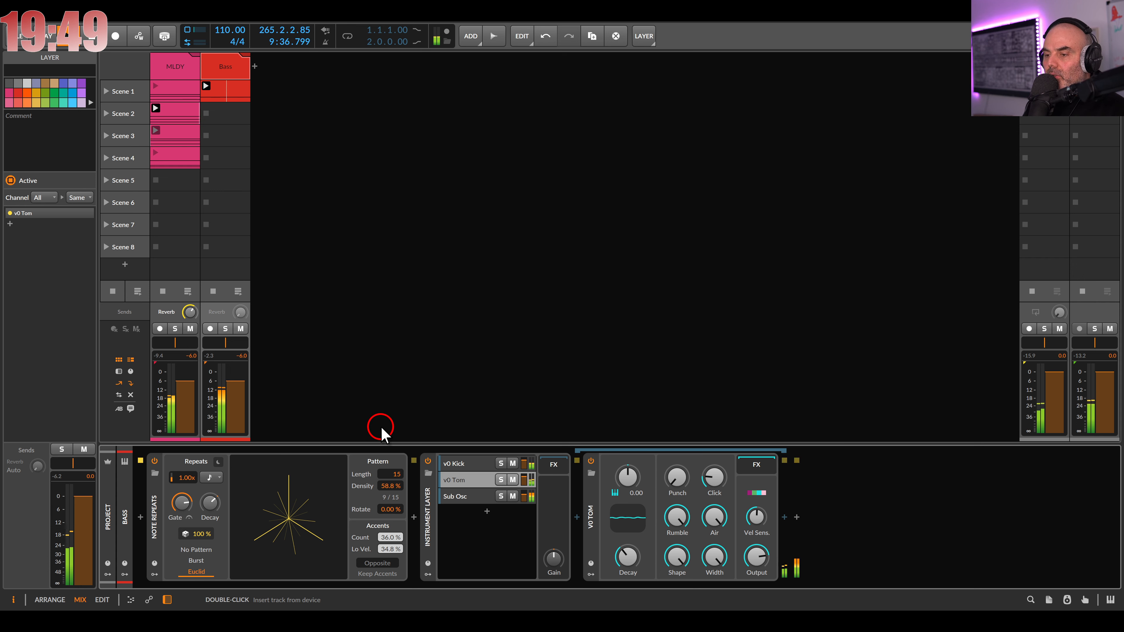
Lower the Euclid pattern's Density to 56.5 % and fine-tune the v0 Kick's Punch and Body
left_click_drag(387, 485, 387, 485)
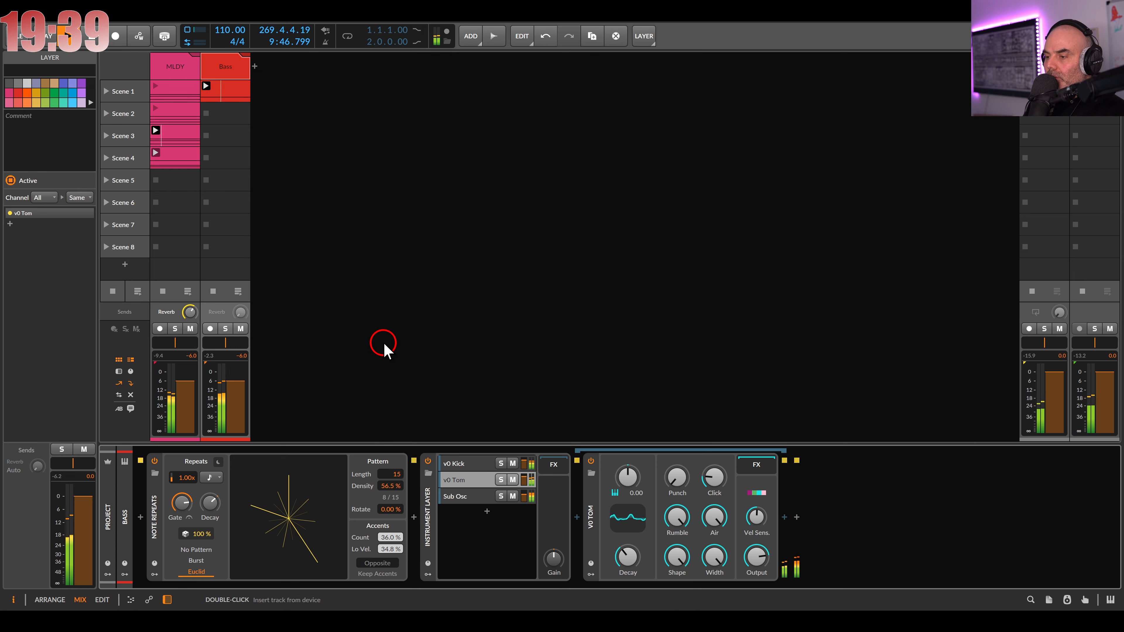
left_click(470, 465)
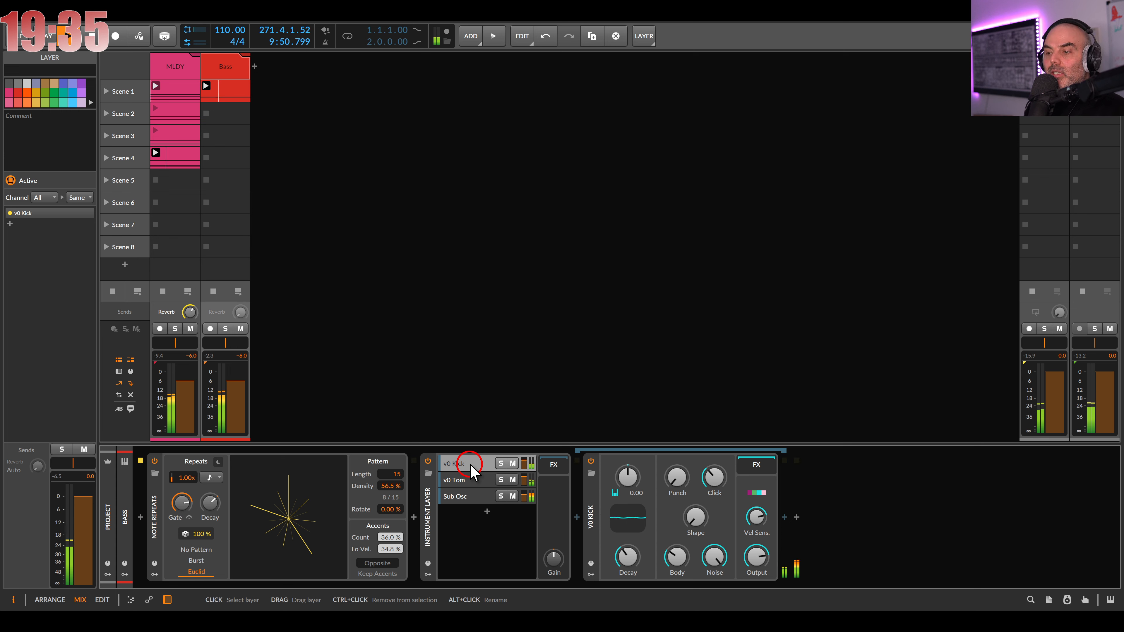
left_click_drag(471, 466, 506, 471)
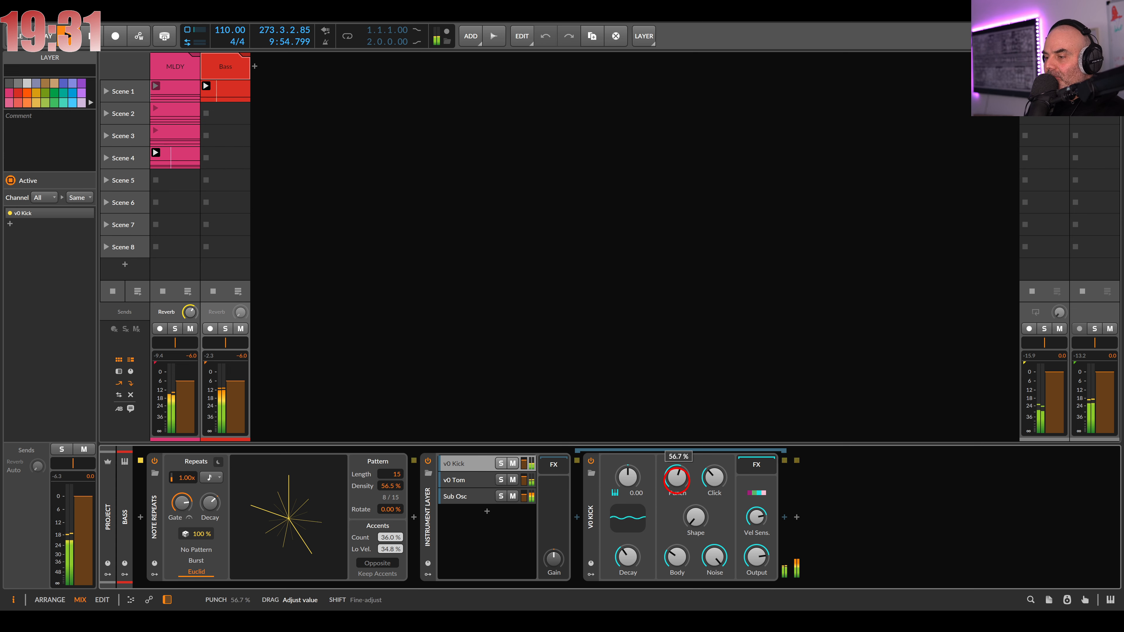
left_click_drag(677, 481, 695, 465)
left_click_drag(677, 557, 677, 548)
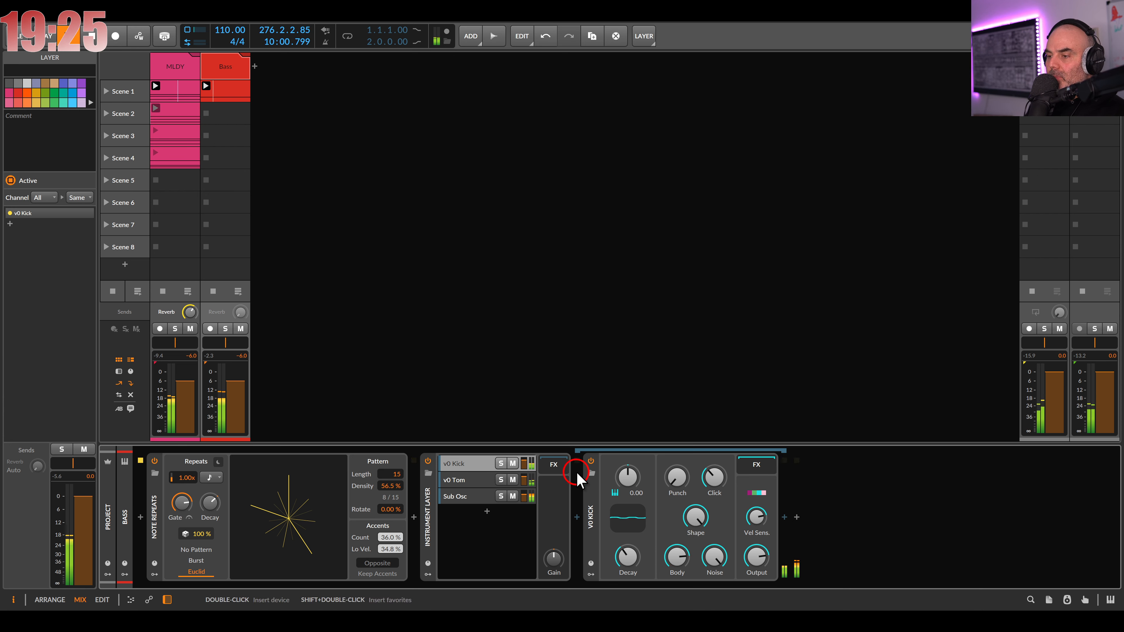
Insert a Filter+ in the Instrument Layer's FX chain, reset its resonance and switch the filter type to XP
left_click(554, 466)
left_click(577, 517)
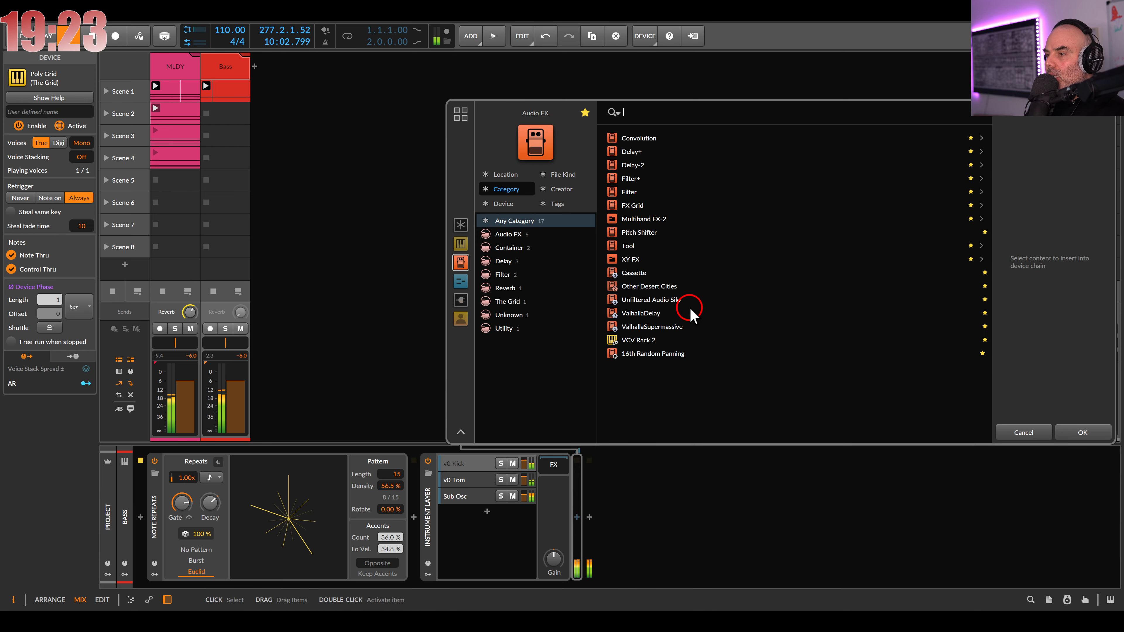
double_click(635, 180)
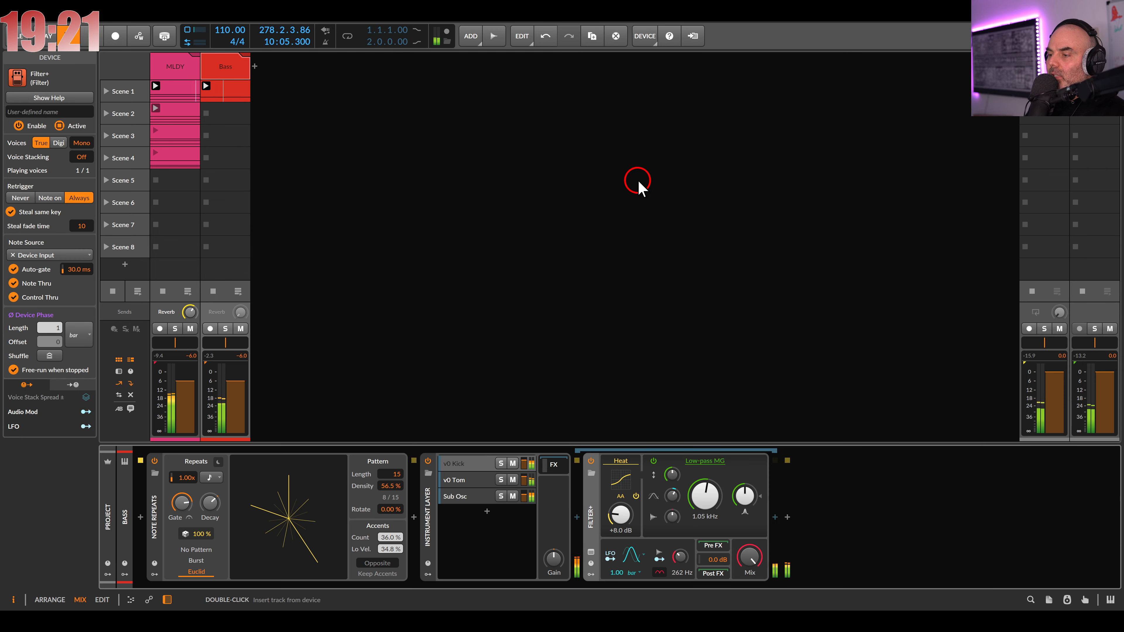
double_click(671, 495)
double_click(745, 490)
left_click(713, 462)
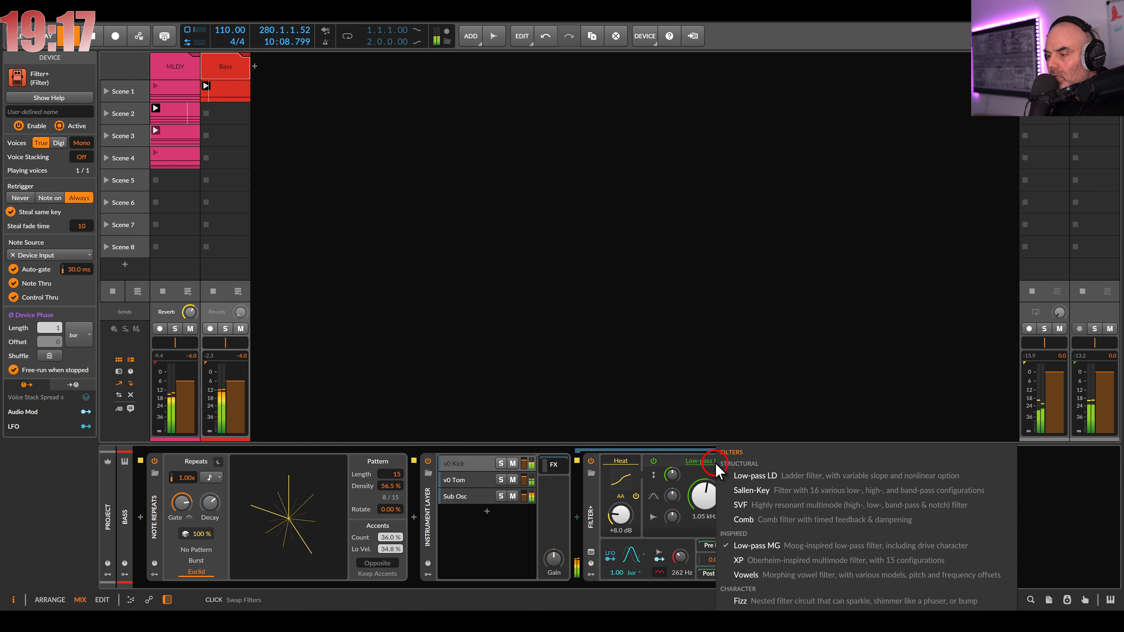
left_click(739, 561)
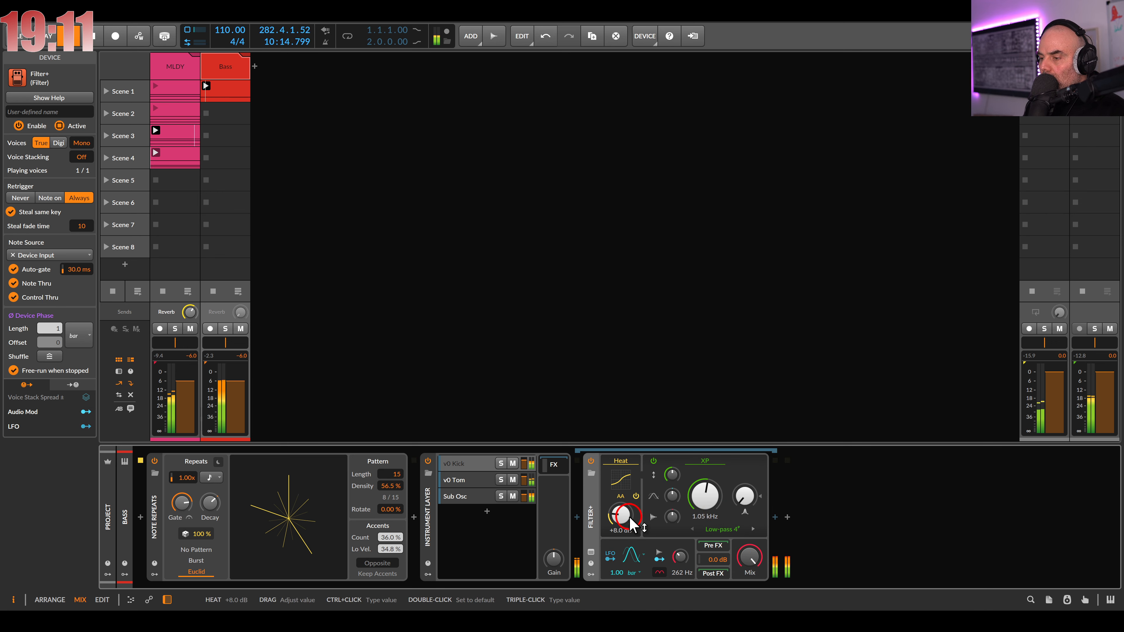
Raise Filter+'s Heat to +25.0 dB, set its cutoff to 719 Hz and lower the Instrument Layer's Gain
left_click_drag(622, 515, 622, 509)
left_click(553, 559)
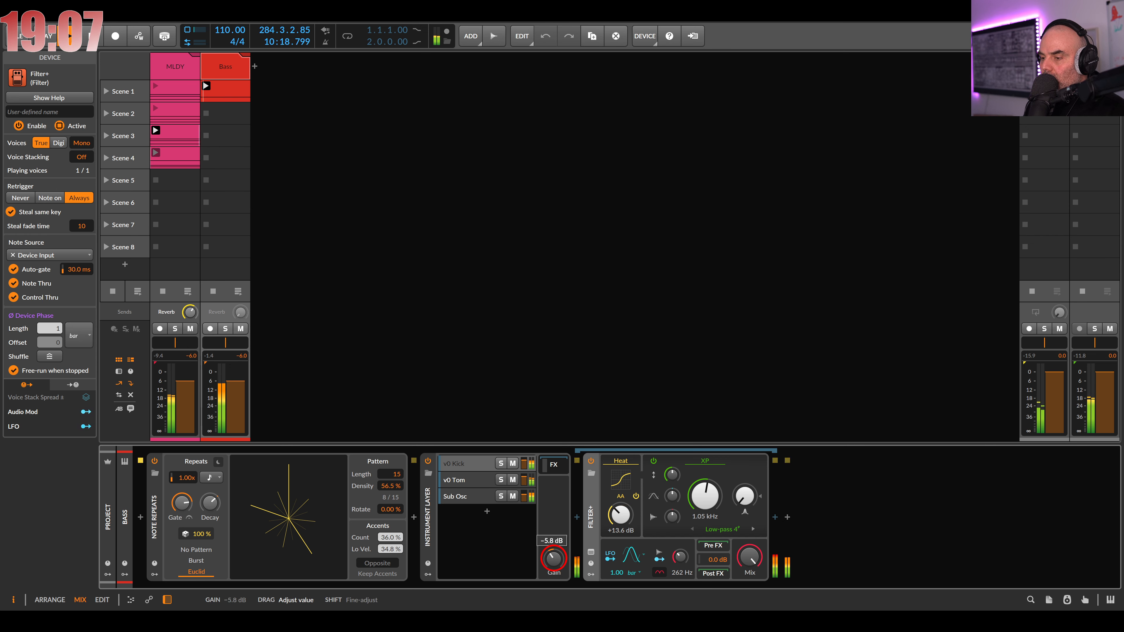
left_click_drag(719, 496, 720, 484)
left_click_drag(621, 515, 621, 503)
left_click_drag(705, 496, 705, 519)
left_click_drag(554, 559, 552, 558)
mouse_move(698, 504)
left_mouse_down()
mouse_move(698, 490)
mouse_move(697, 503)
left_mouse_up()
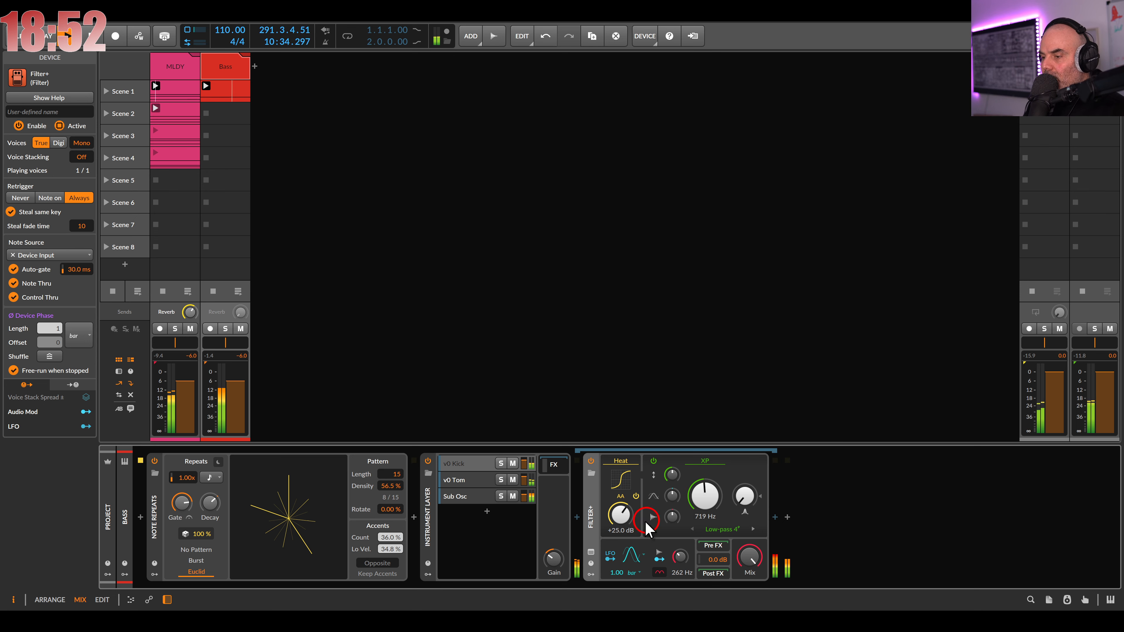
Reveal Filter+'s modulator slots and add an ADSR modulator
left_click(590, 575)
left_click(615, 494)
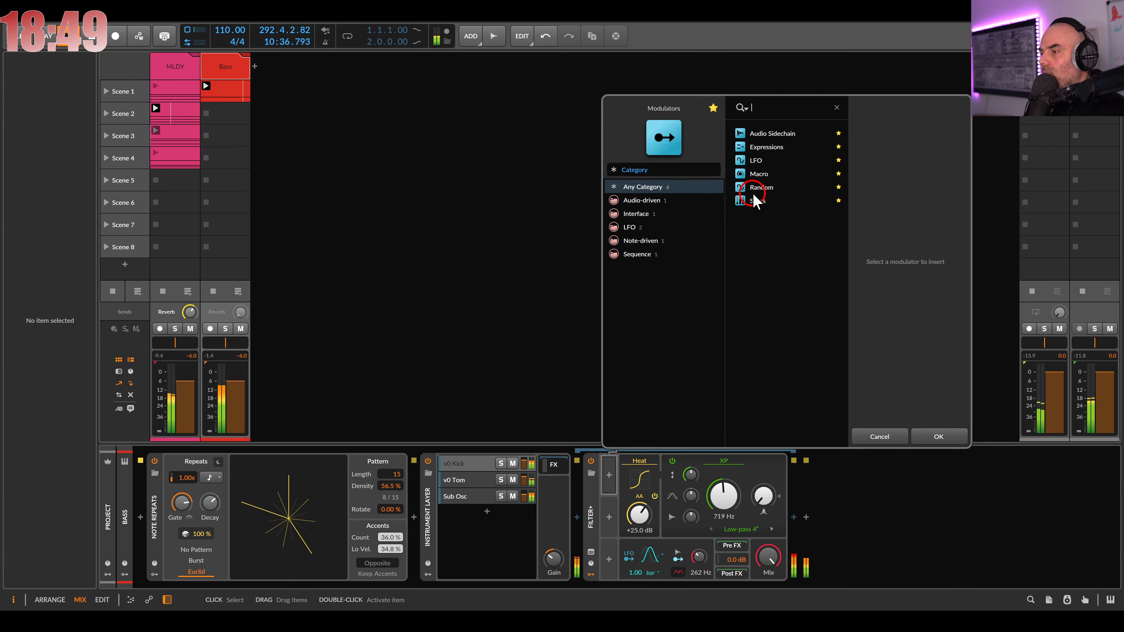
left_click(714, 108)
left_click(713, 109)
double_click(753, 145)
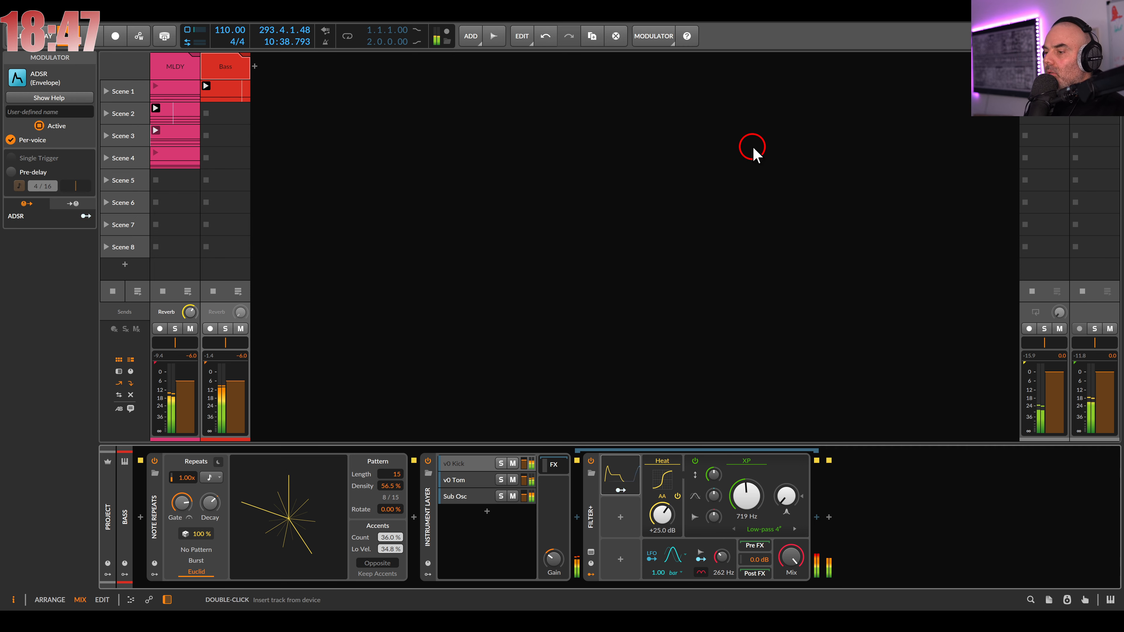
Expand the ADSR, lower the filter cutoff to 320 Hz and set the envelope's Sustain to 0.00 %
left_click(622, 481)
left_click_drag(624, 487, 615, 540)
double_click(619, 477)
left_click_drag(873, 493, 873, 511)
left_click_drag(658, 558, 711, 559)
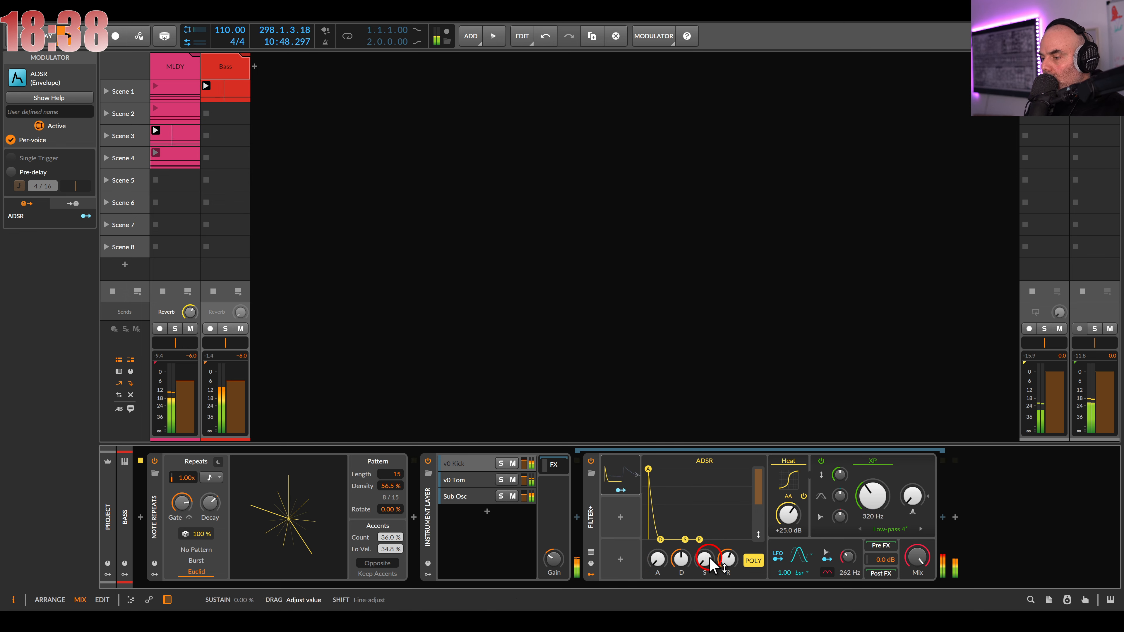
Modulate the filter cutoff with the ADSR by 48.00, shorten the envelope's Decay and Release, and set the cutoff to 494 Hz
left_click(621, 490)
left_click_drag(864, 505, 864, 475)
left_click(621, 490)
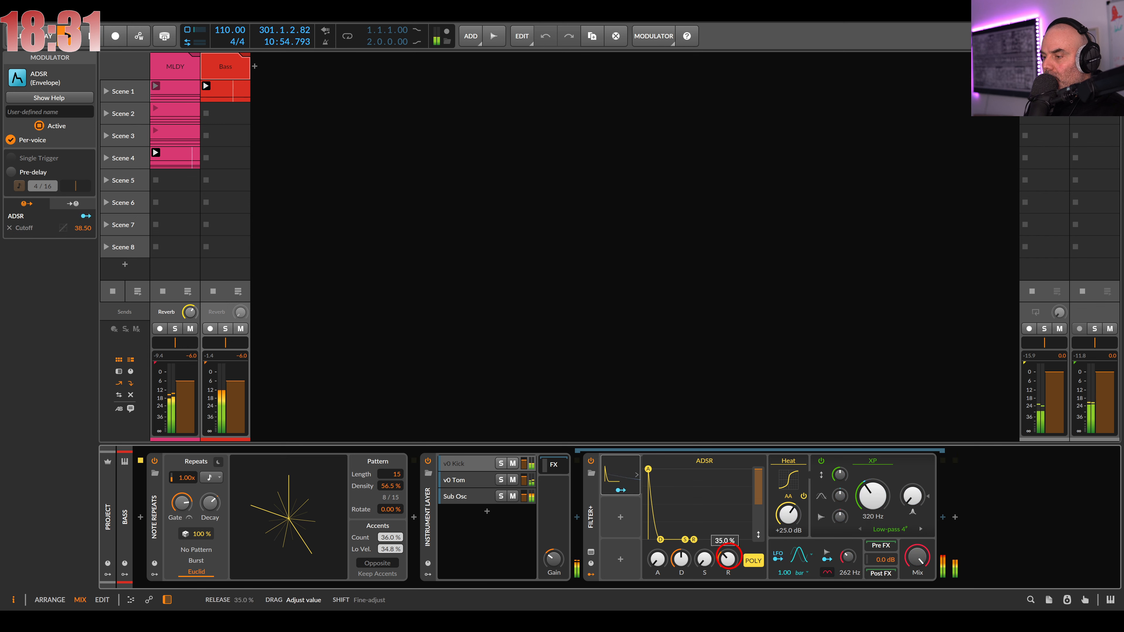
left_click_drag(728, 559, 684, 558)
left_click(625, 490)
mouse_move(870, 494)
left_mouse_down()
mouse_move(870, 469)
mouse_move(861, 499)
left_mouse_up()
left_click(621, 490)
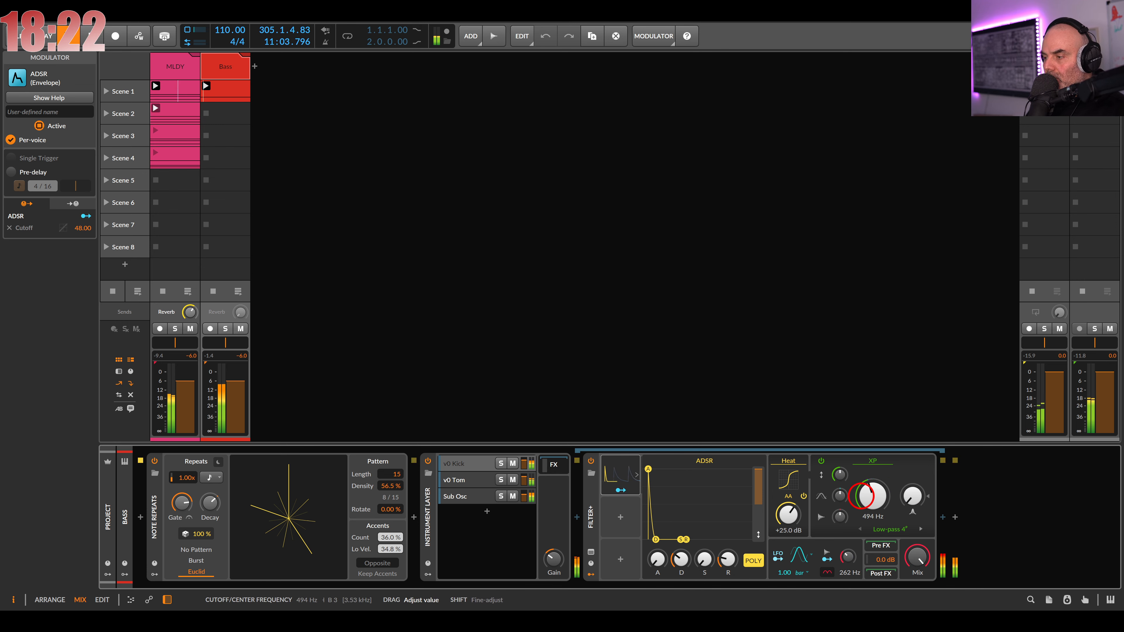
Add an LFO modulator to Filter+ and set its rate to 7.00 bars
left_click(620, 515)
double_click(757, 204)
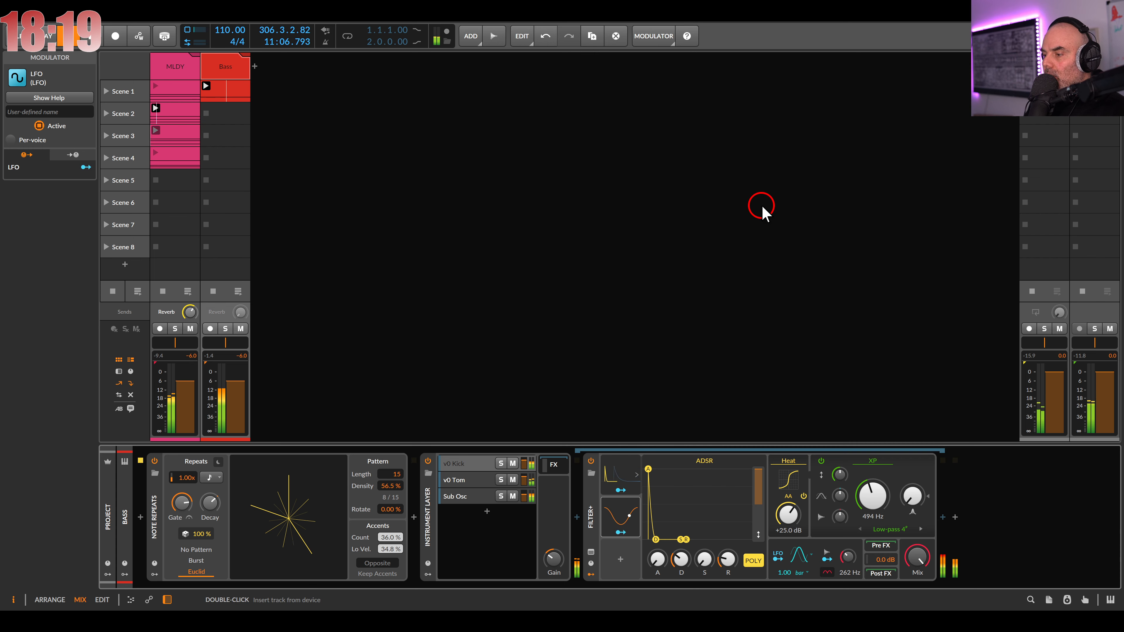
left_click(626, 514)
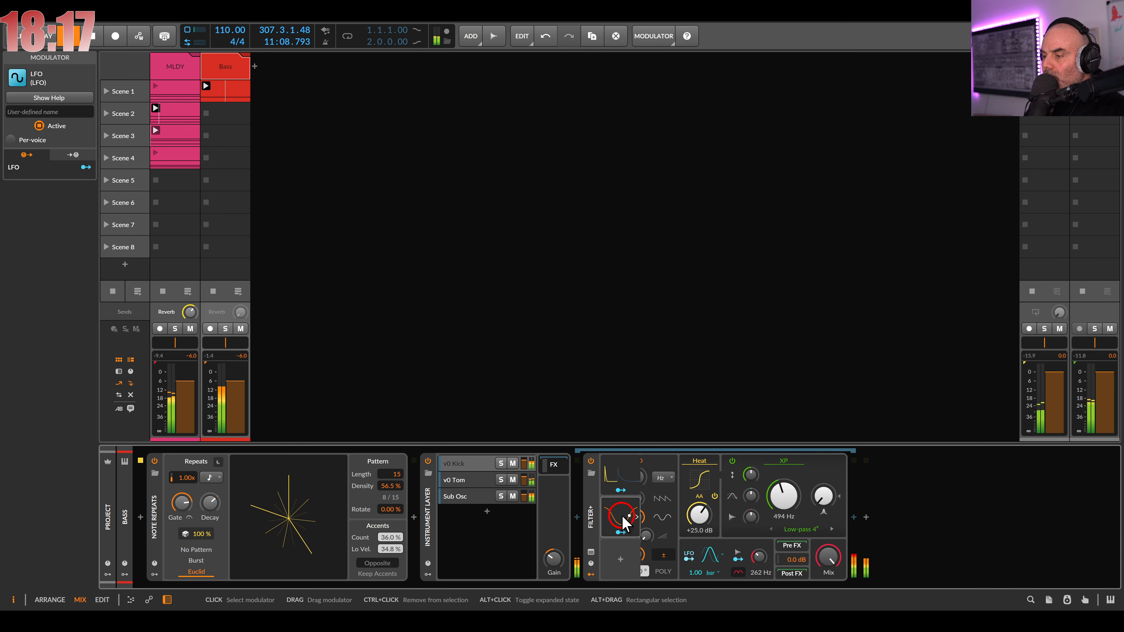
left_click(624, 518)
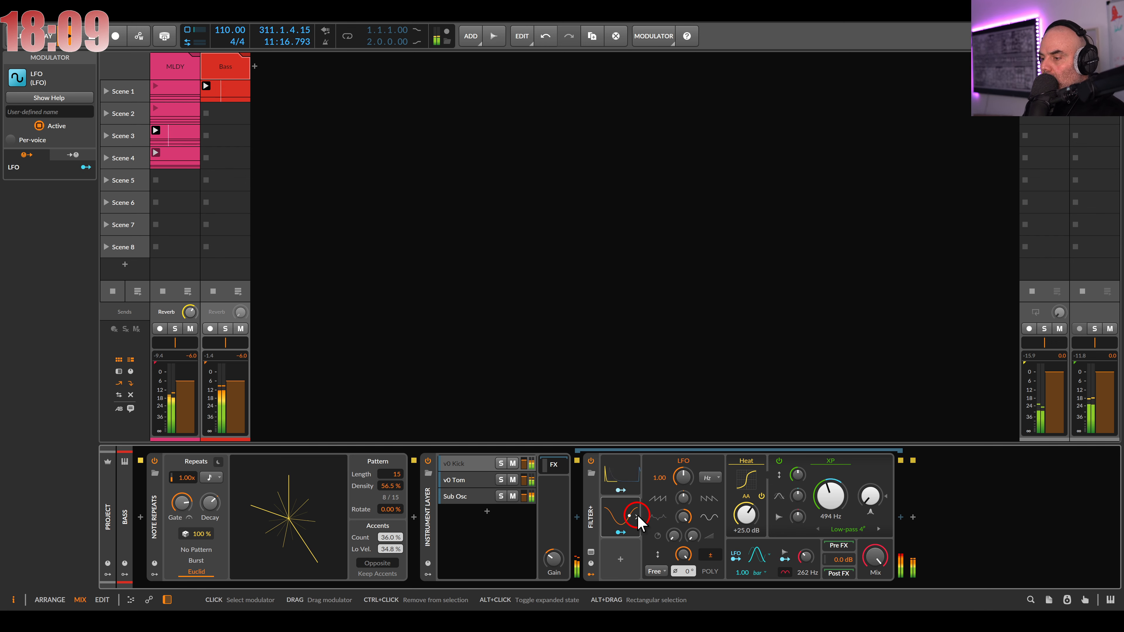
left_click(709, 478)
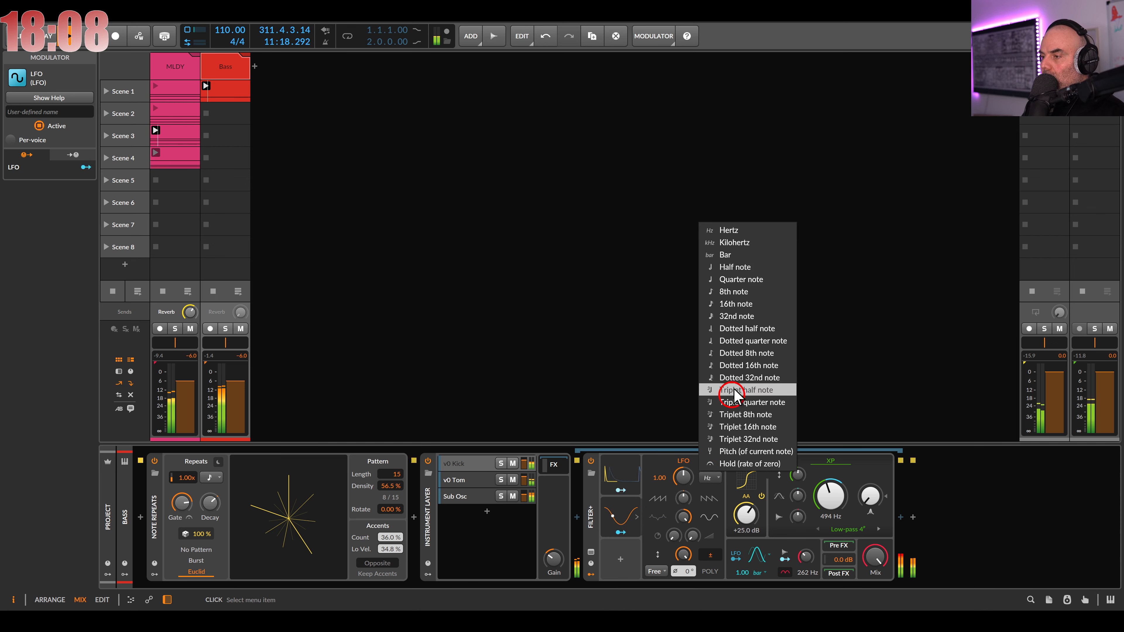
left_click(726, 253)
double_click(658, 478)
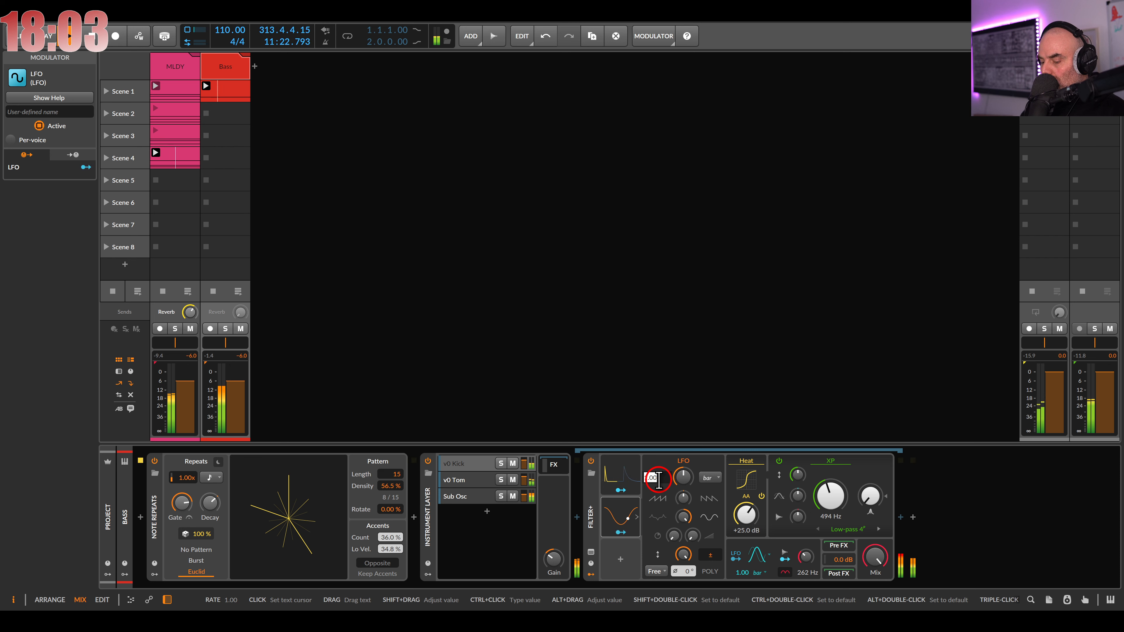
type("7")
key("Return")
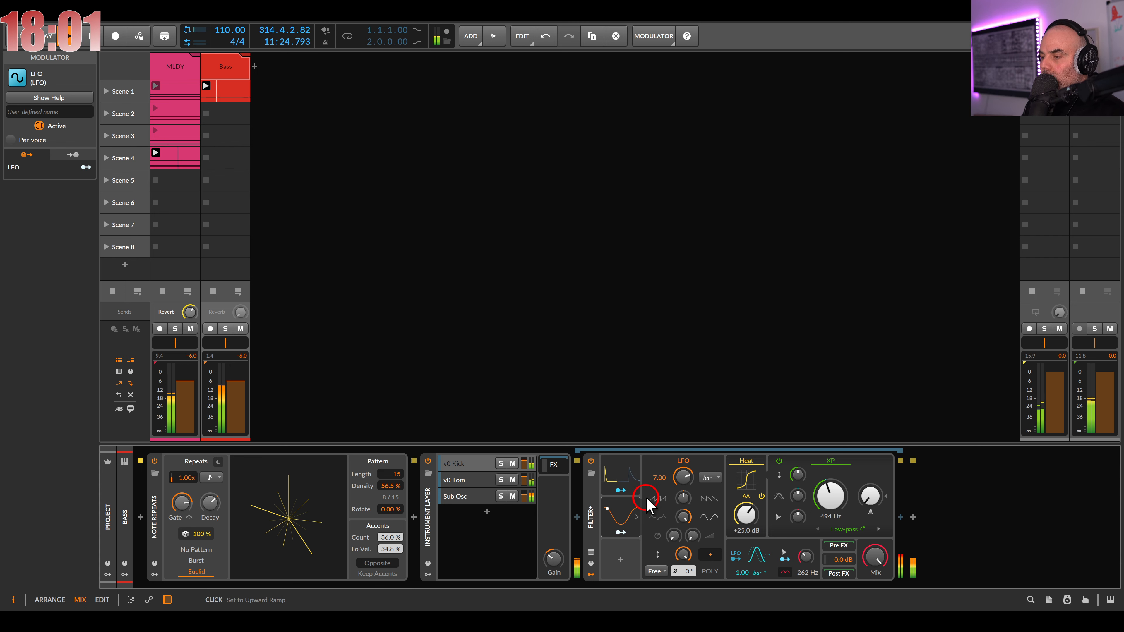
Toggle the LFO's bipolar mode and route the LFO to the filter cutoff with an amount of 34.00 st
left_click(710, 554)
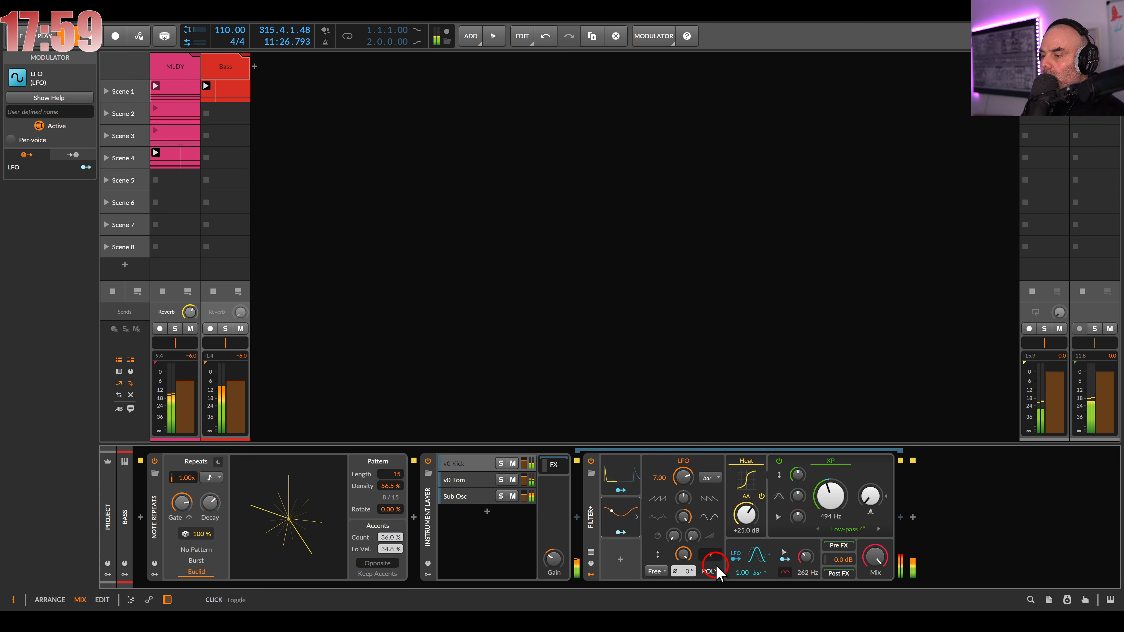
left_click_drag(636, 533, 822, 502)
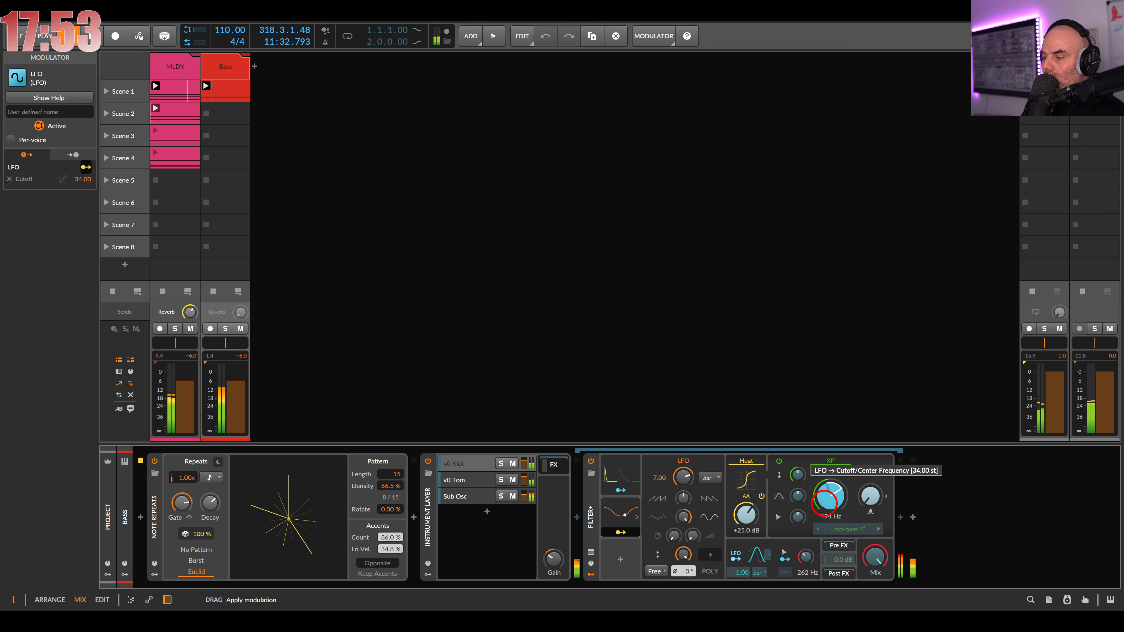
left_click(621, 532)
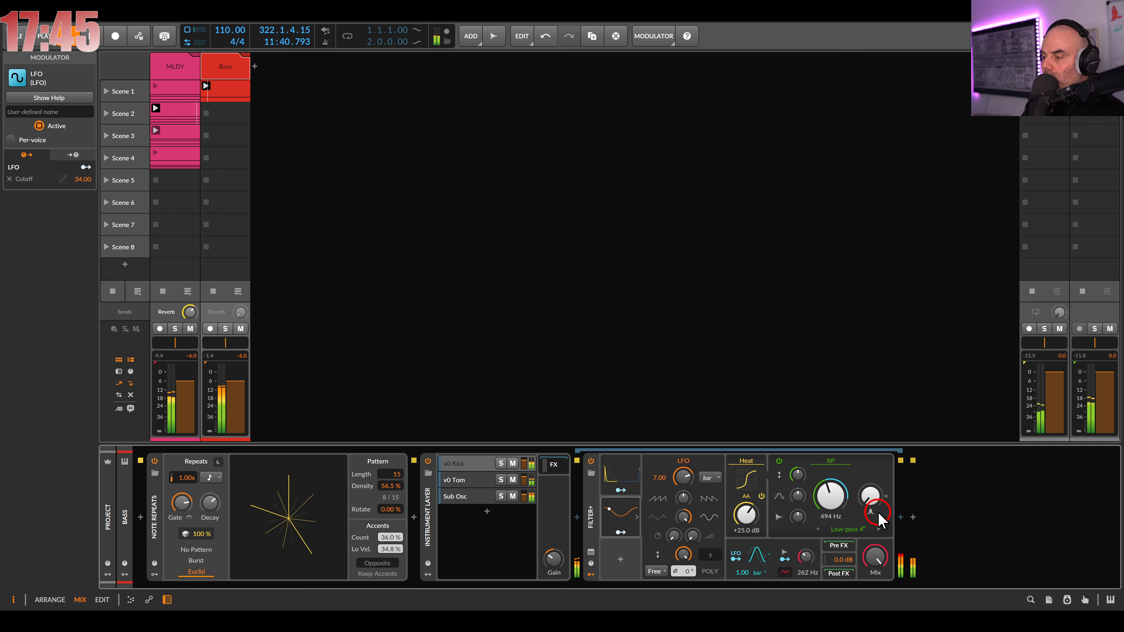
Insert a Tool after Filter+ with its Gain at -12.6 dB and reset the Instrument Layer's Gain to 0.0 dB
left_click(901, 518)
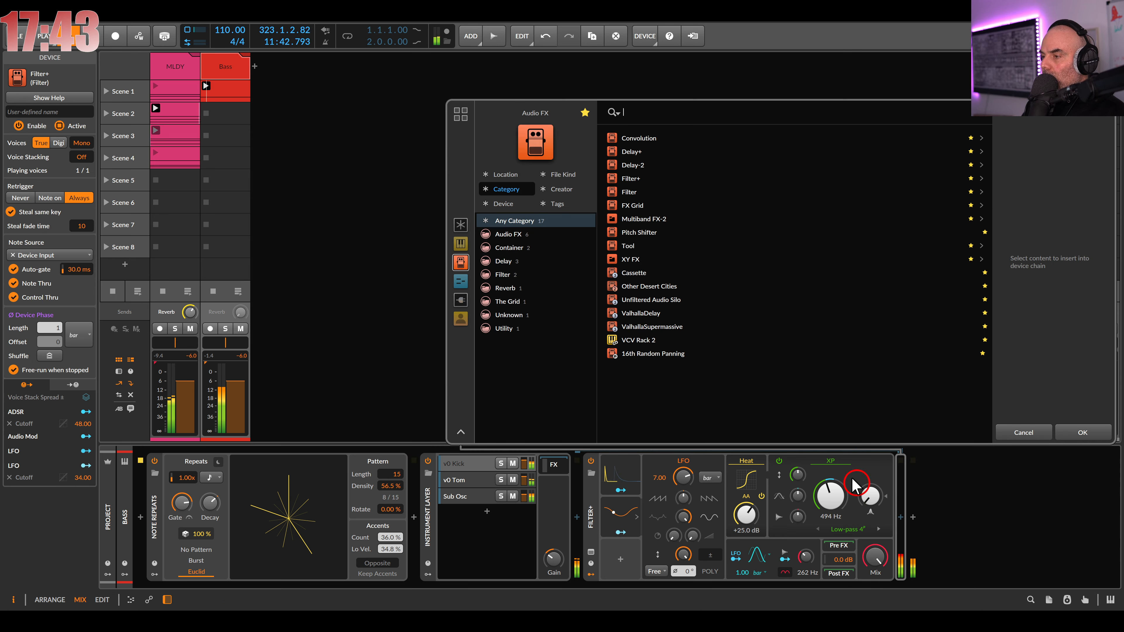
double_click(645, 250)
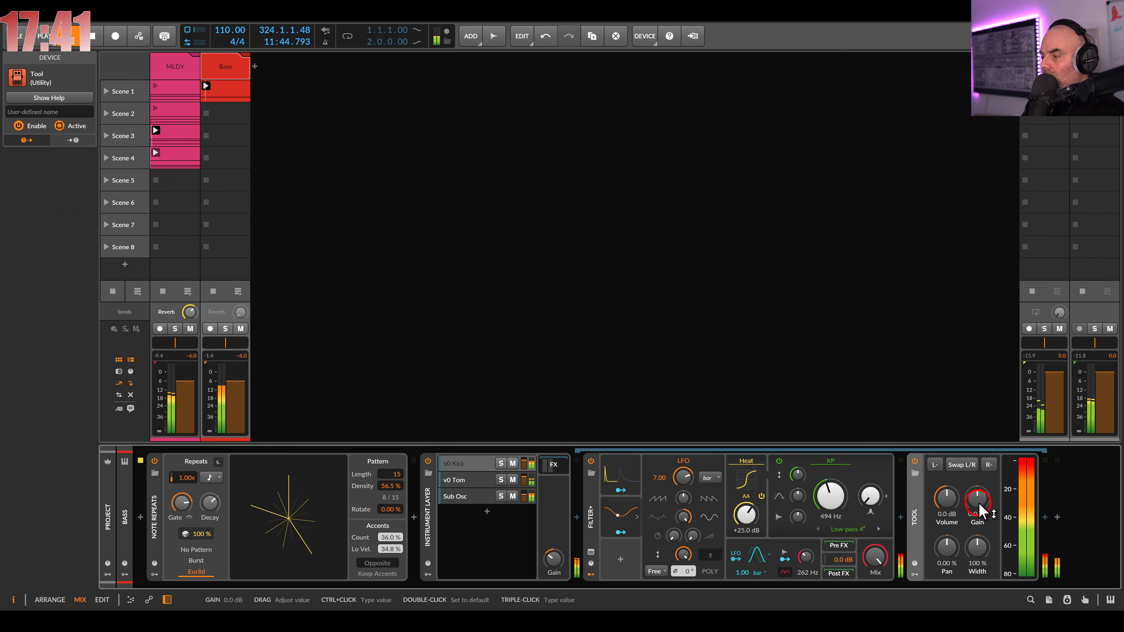
left_click_drag(981, 509, 981, 519)
double_click(556, 563)
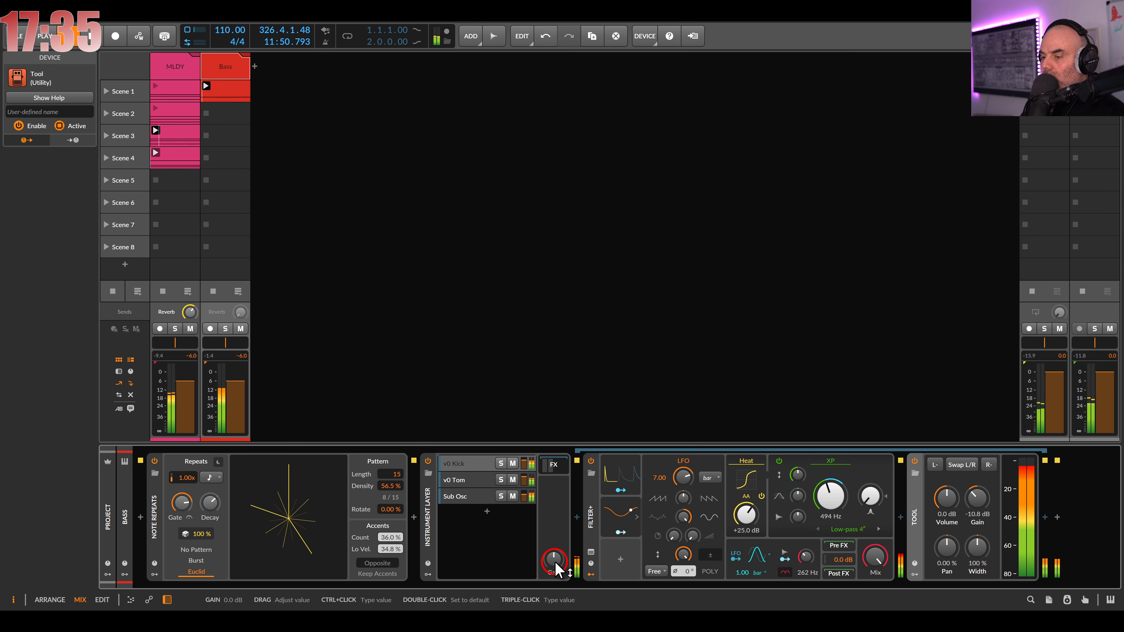
left_click_drag(976, 506, 977, 513)
Insert a Multiband FX-2 after the Tool, solo its low band and set the crossover frequency to 236 Hz
left_click(1045, 518)
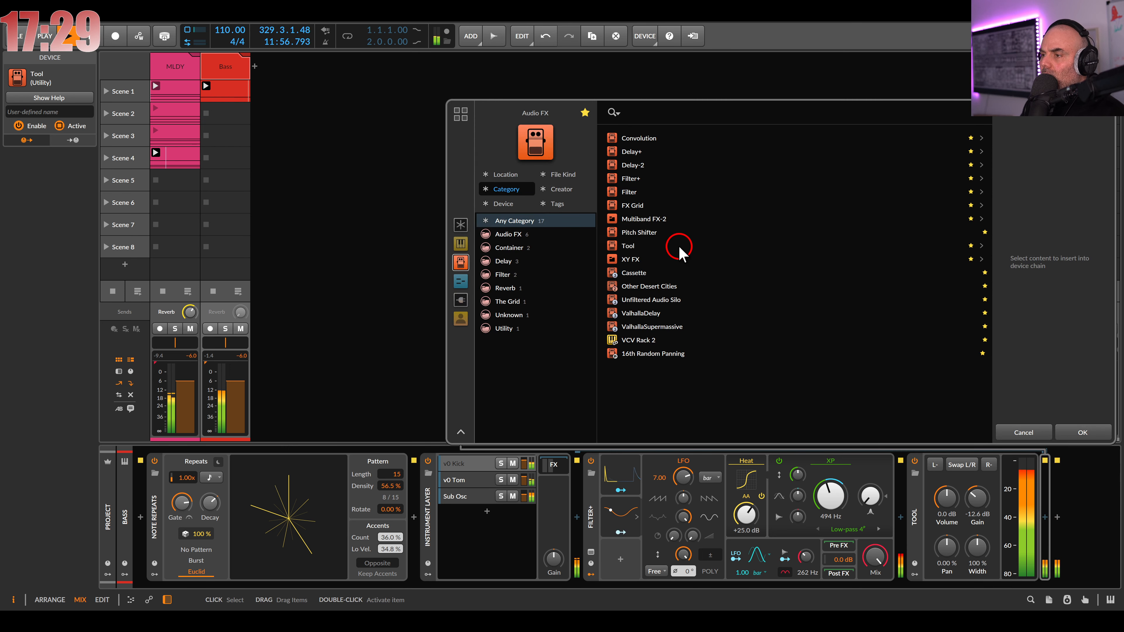
left_click(648, 218)
left_click(648, 219)
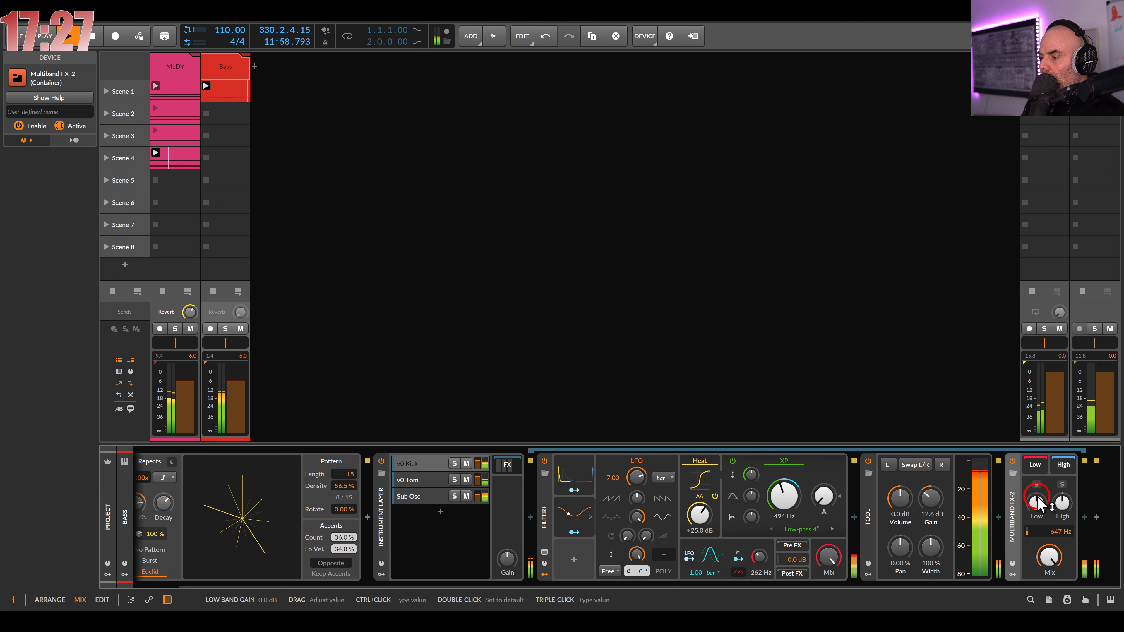
left_click(1037, 484)
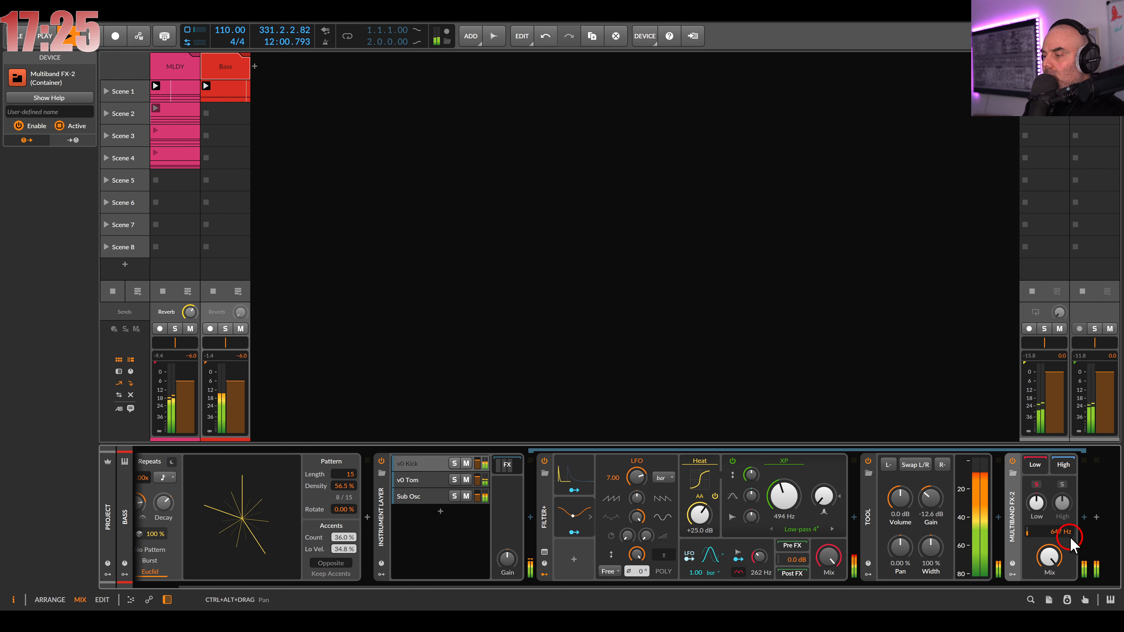
mouse_move(1057, 531)
left_mouse_down()
mouse_move(1057, 545)
mouse_move(1057, 530)
left_mouse_up()
Solo the Bass track and the Multiband FX-2's high band, and insert a Delay+ in the high band's chain
left_click(224, 328)
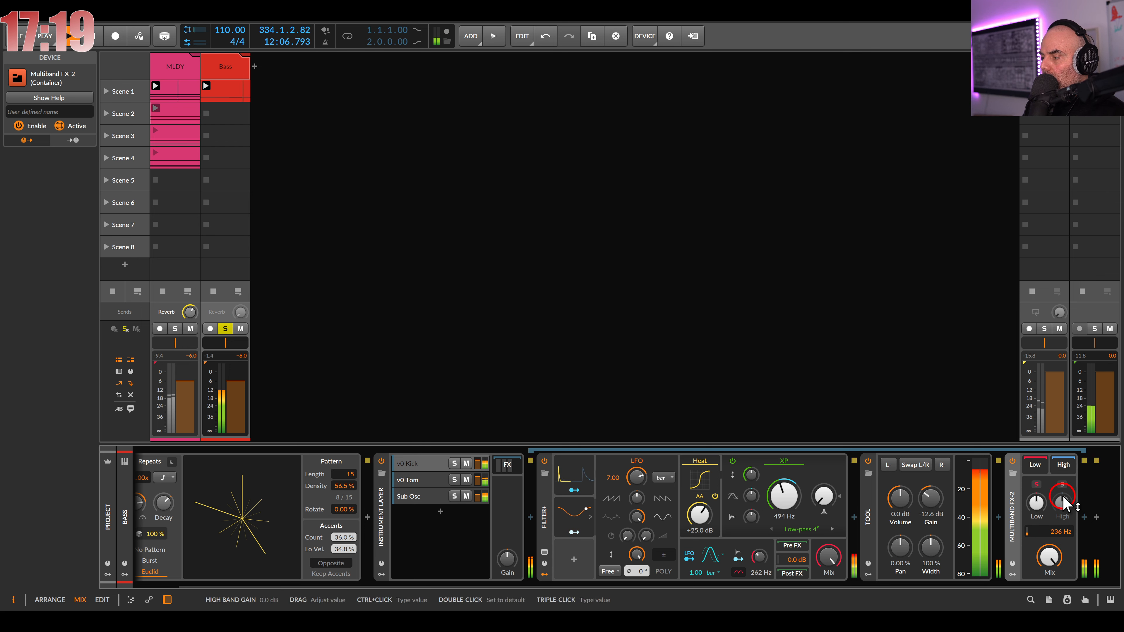
left_click(1062, 484)
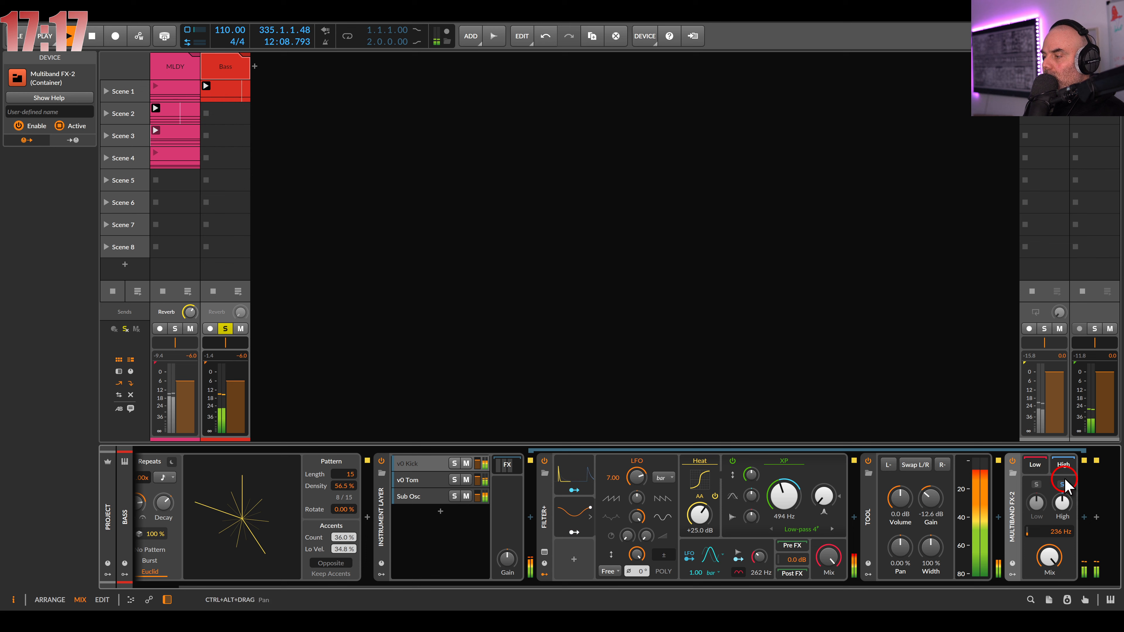
left_click(1084, 518)
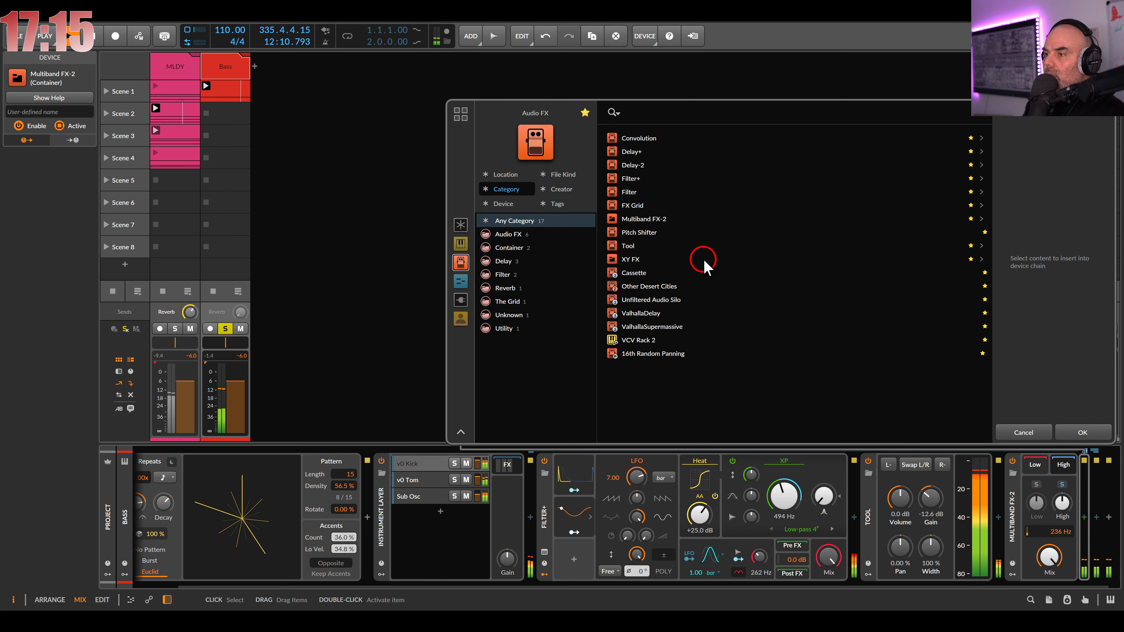
double_click(636, 152)
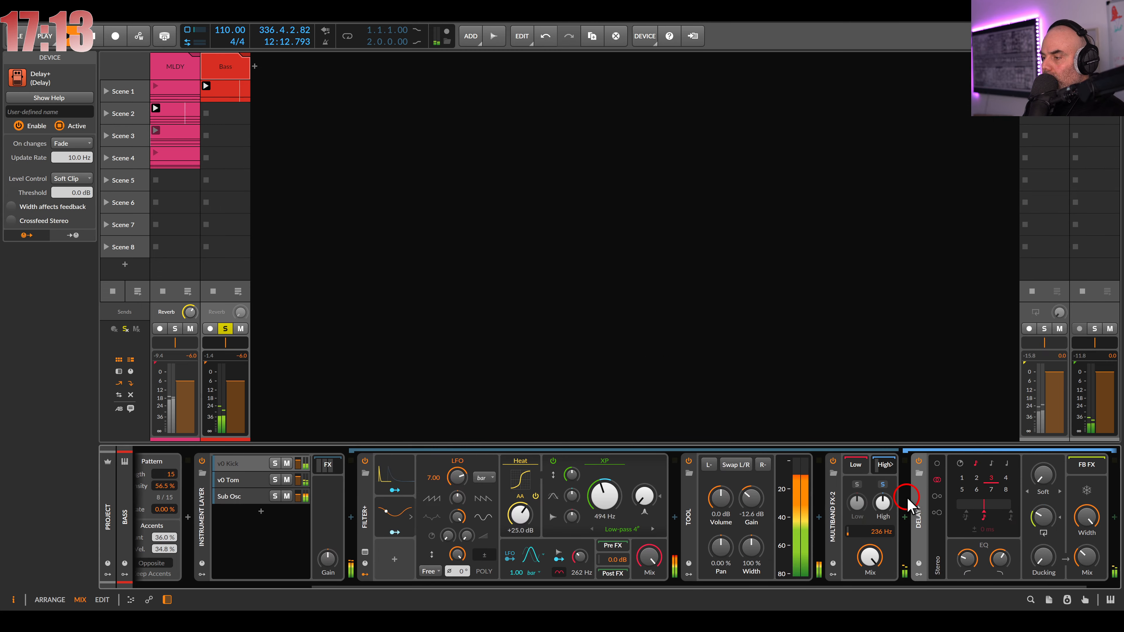
left_click(924, 521)
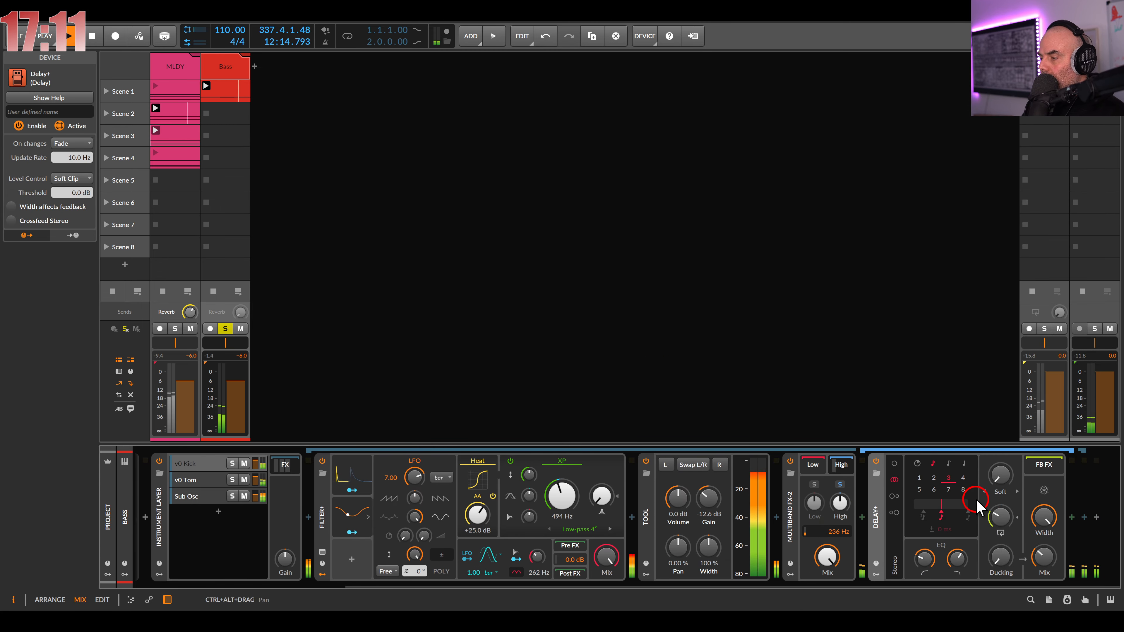
Set the Delay+ high cut to 20.0 kHz, its low cut to 323 Hz and its feedback to 61.0 %
left_click_drag(986, 516, 1013, 541)
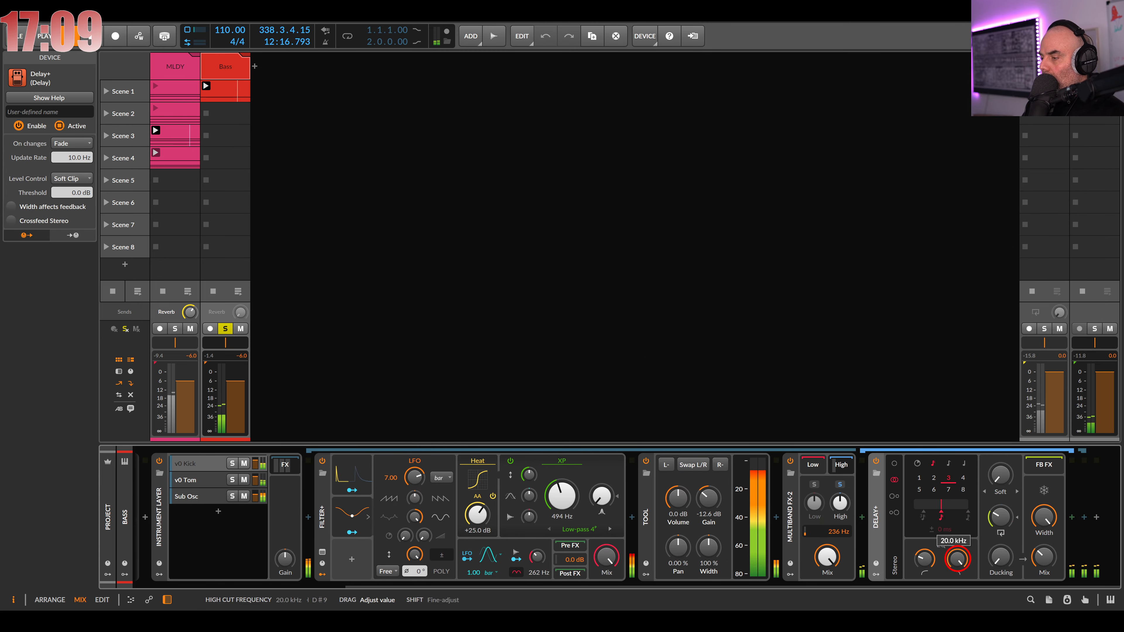
left_click_drag(923, 559, 923, 549)
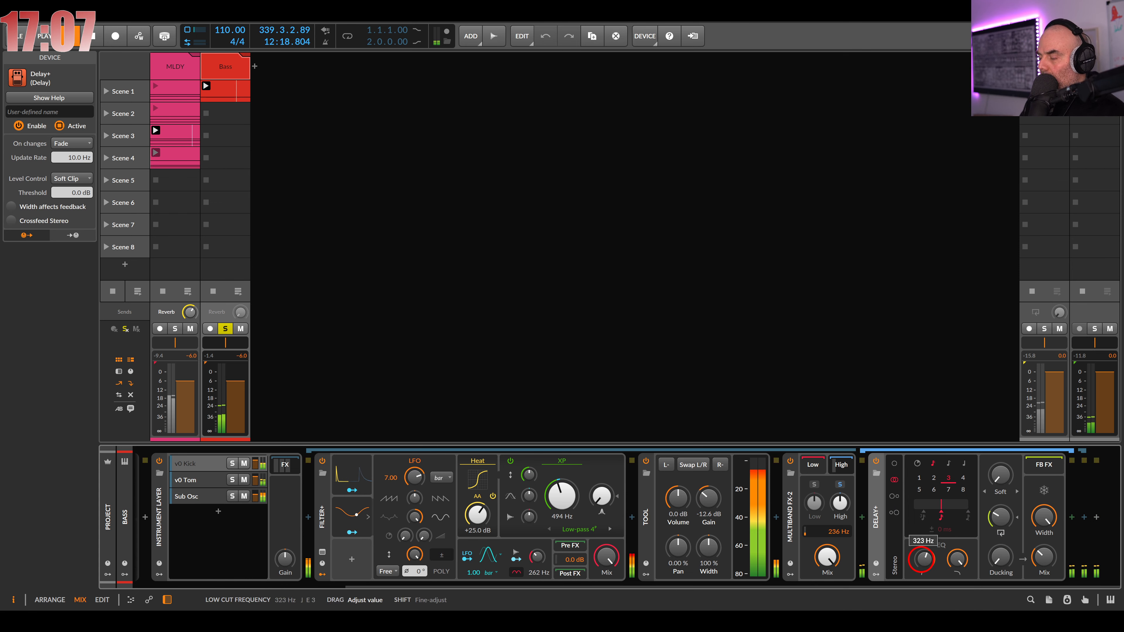
left_click_drag(1001, 517, 1000, 511)
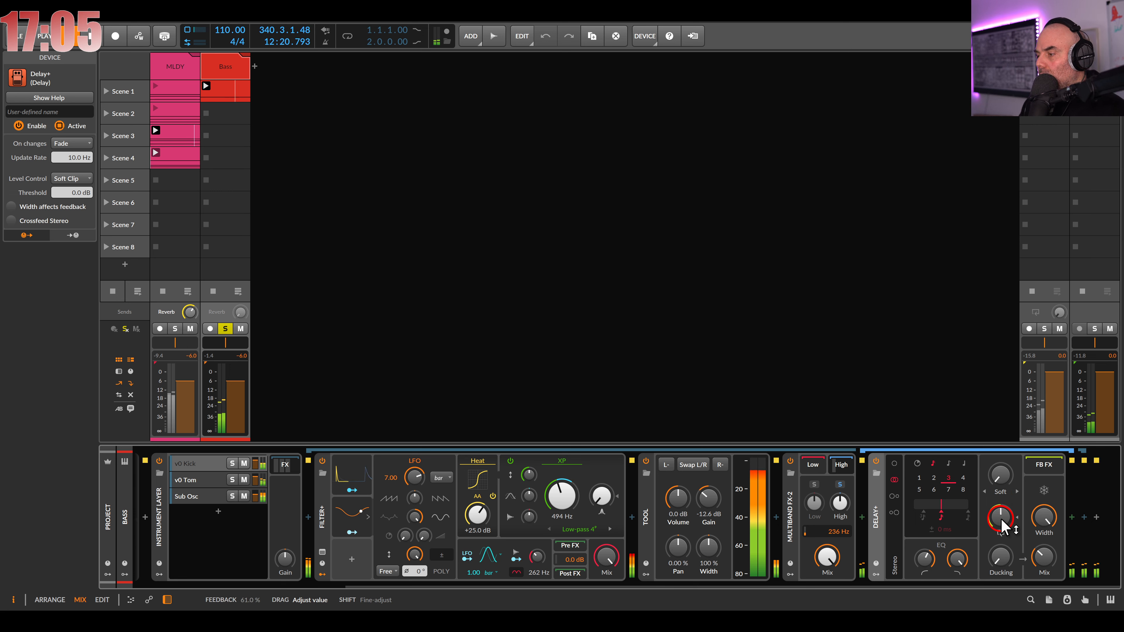
Try the Space blur at 69.2 % in Delay+, and change the blur character to Reverse, readjusting the amount
left_click(1001, 492)
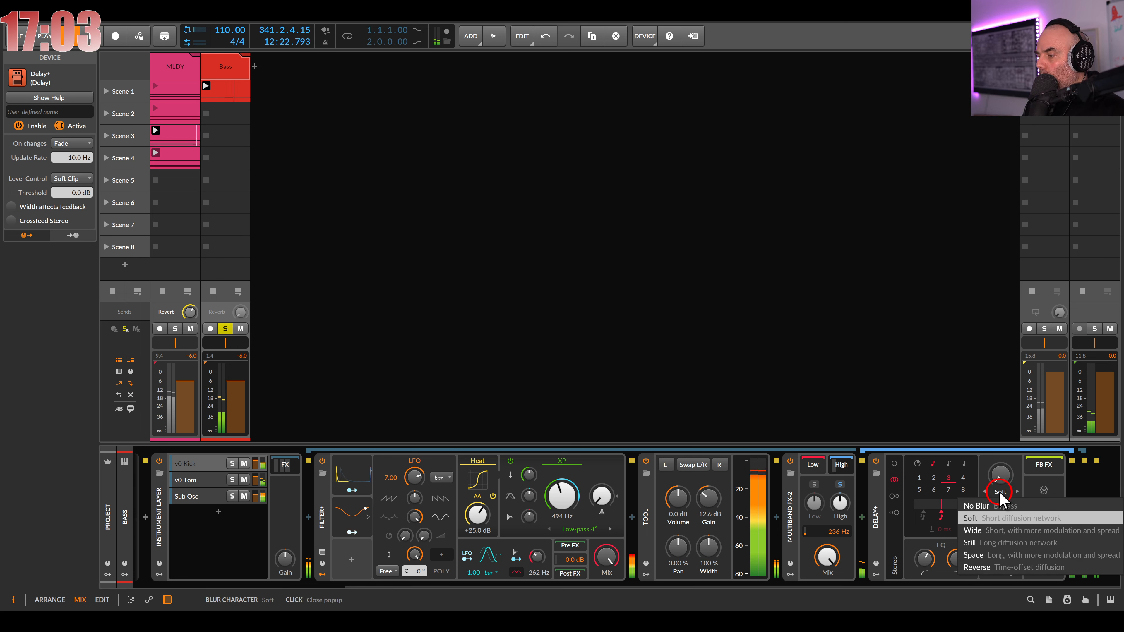
left_click(976, 555)
left_click_drag(1001, 475, 1001, 471)
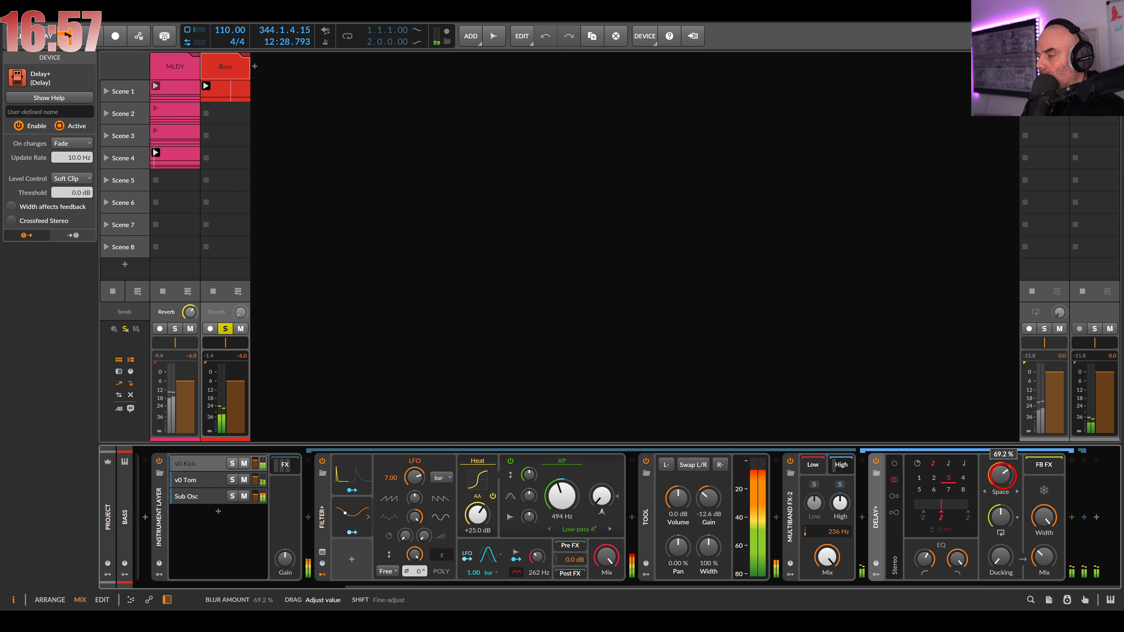
left_click(1001, 491)
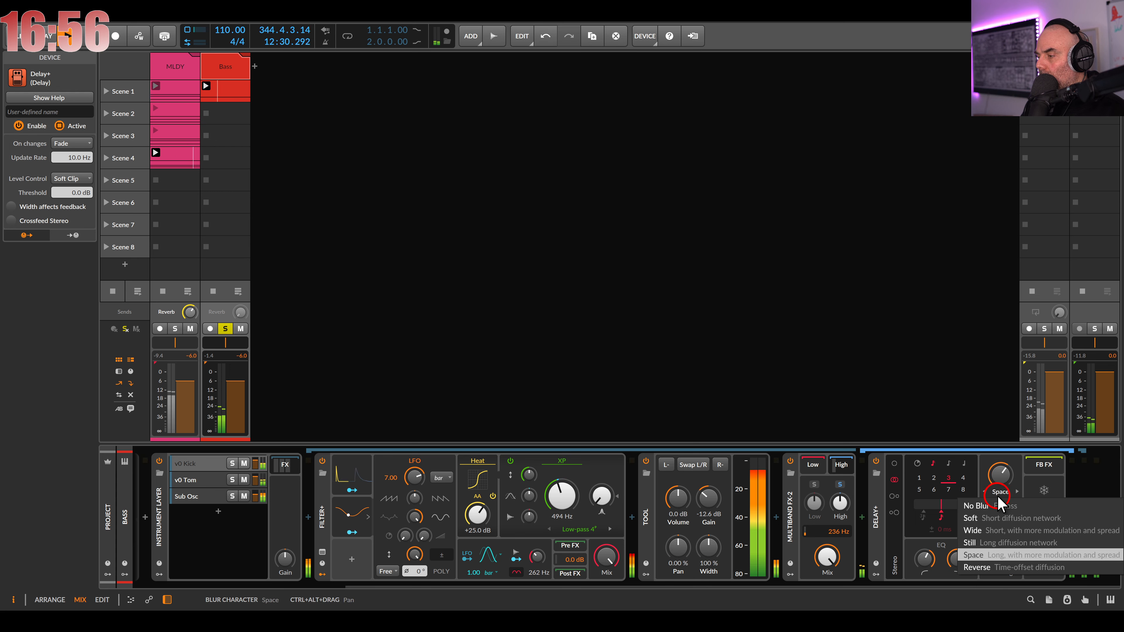
left_click(989, 573)
left_click_drag(1002, 475, 1000, 476)
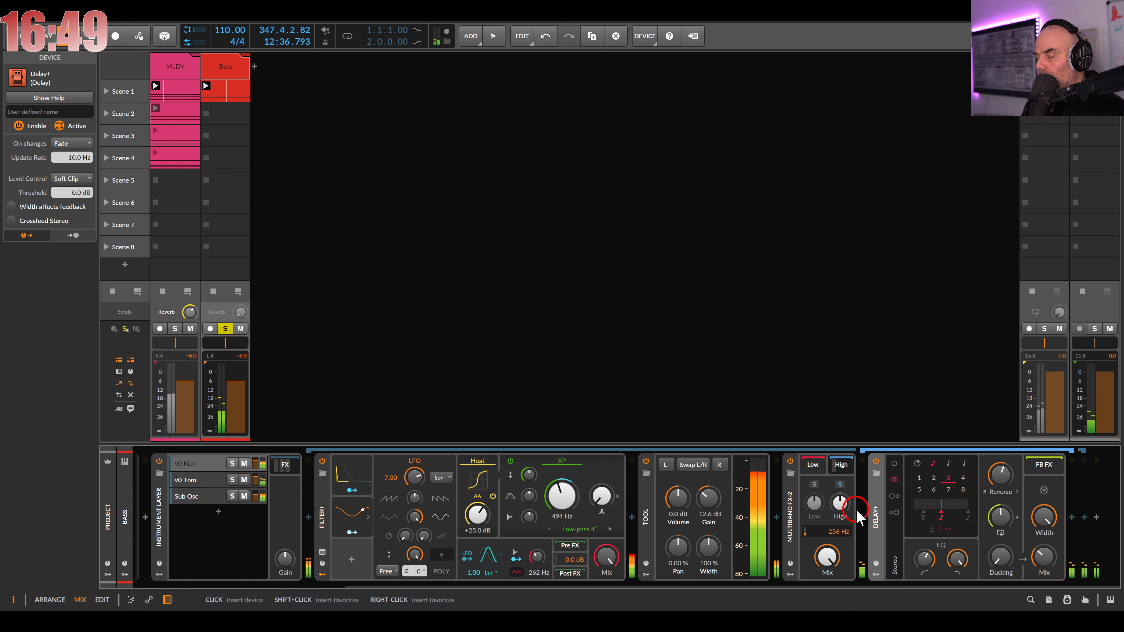
Unsolo the Multiband FX-2's high band and the Bass track, raising the Delay+ feedback and adjusting its mix
left_click(840, 485)
left_click_drag(1001, 518, 1001, 509)
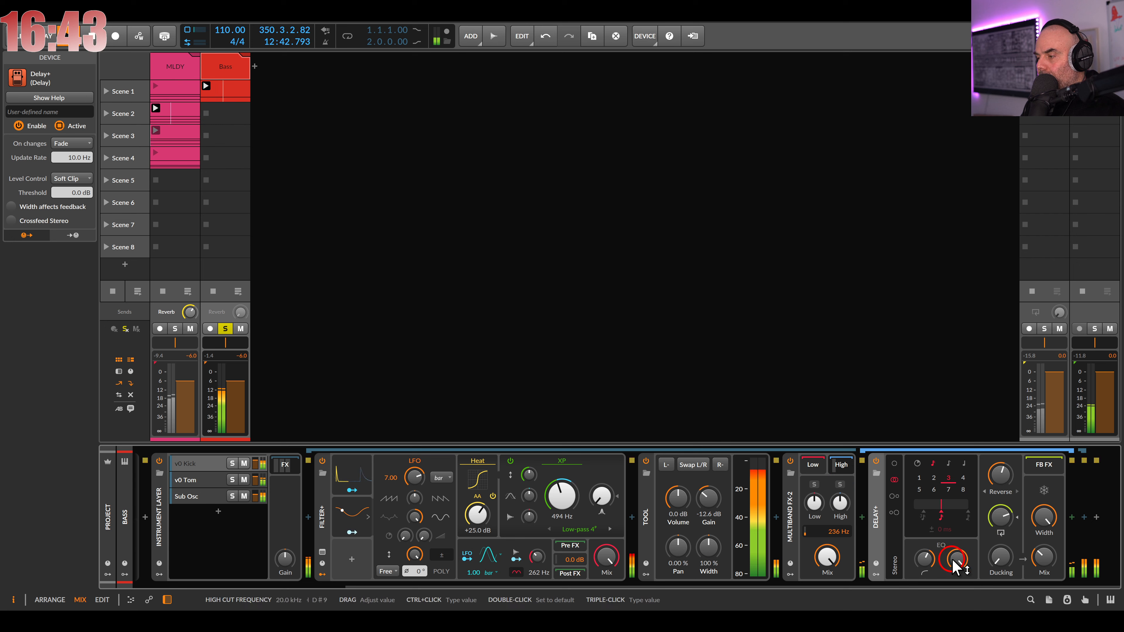
left_click_drag(1042, 565, 1043, 562)
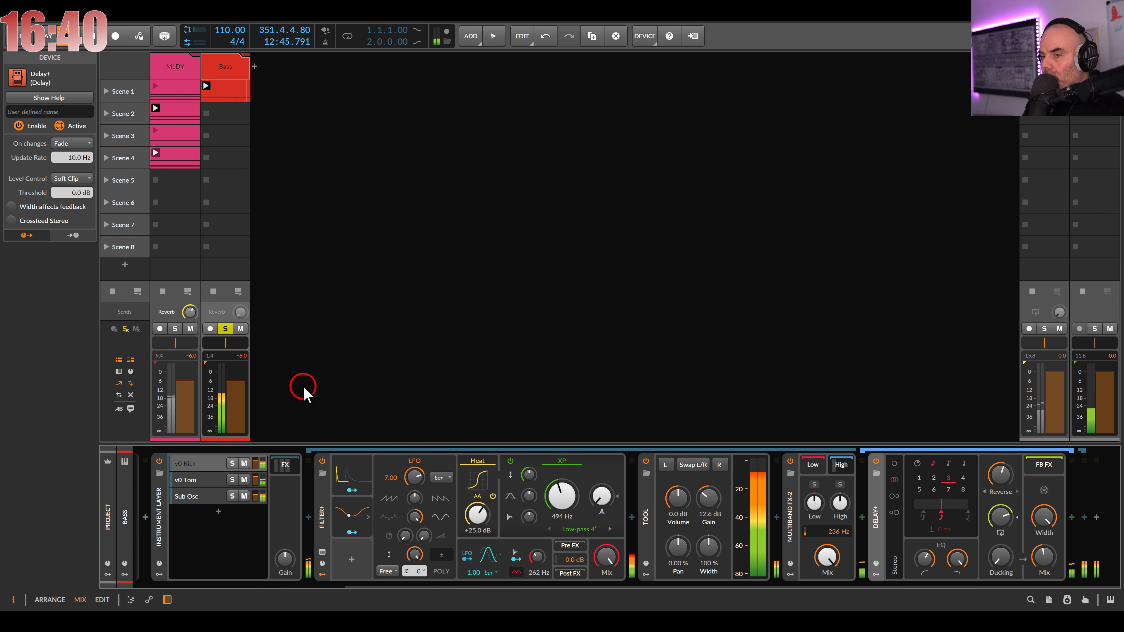
left_click(227, 329)
left_click_drag(278, 522, 553, 514)
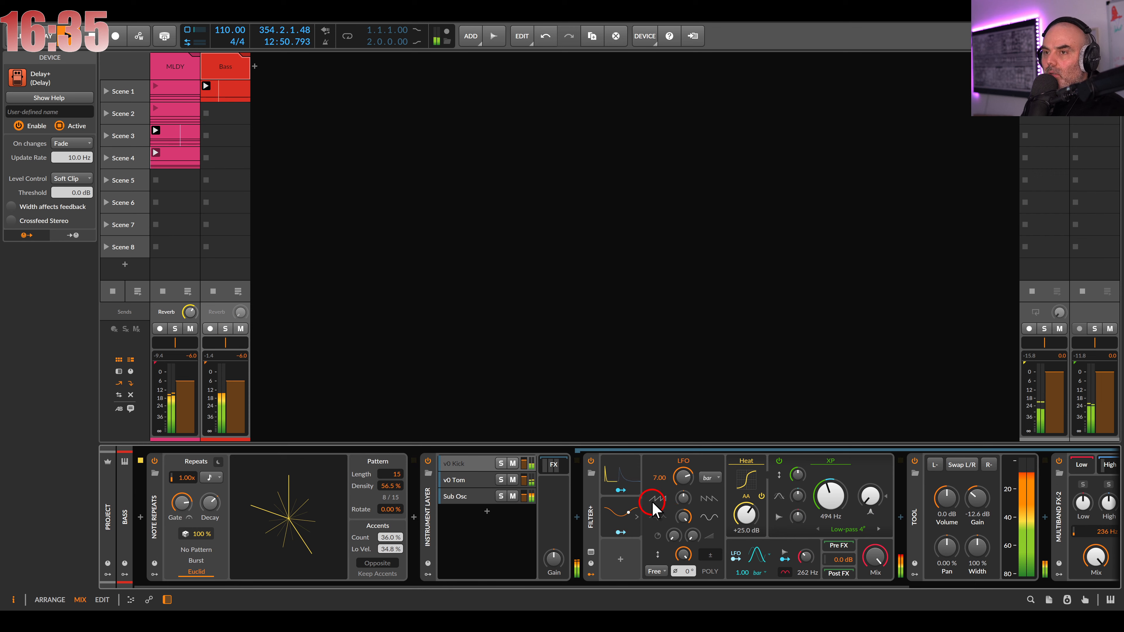
Add a v0 Kick instrument track and create an empty one-bar clip in its Scene 1 slot
double_click(353, 245)
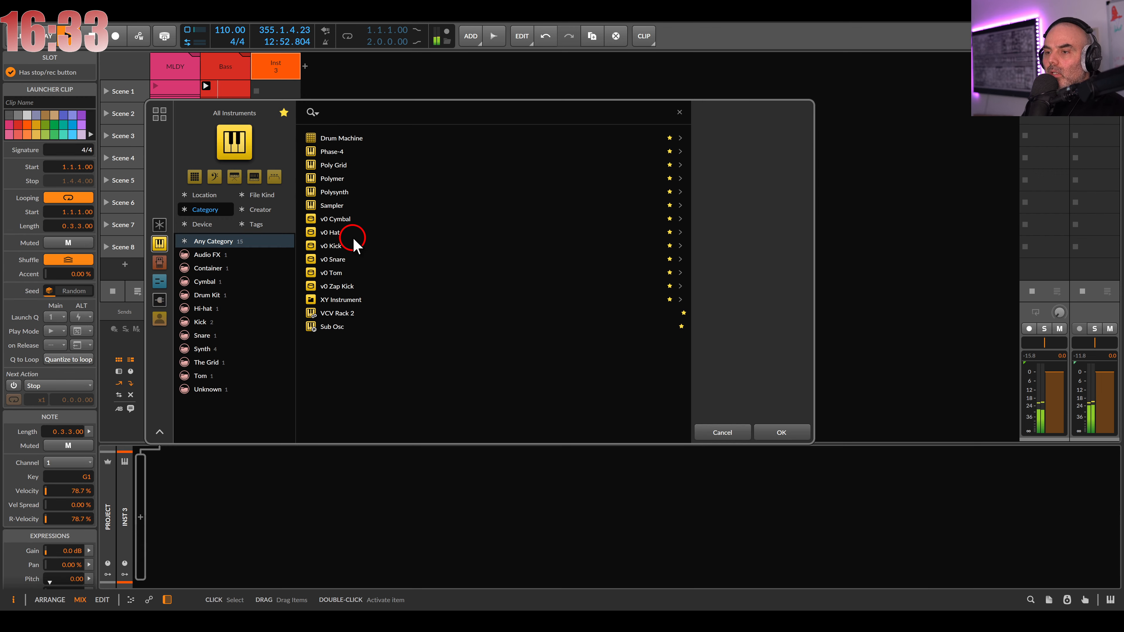
double_click(353, 245)
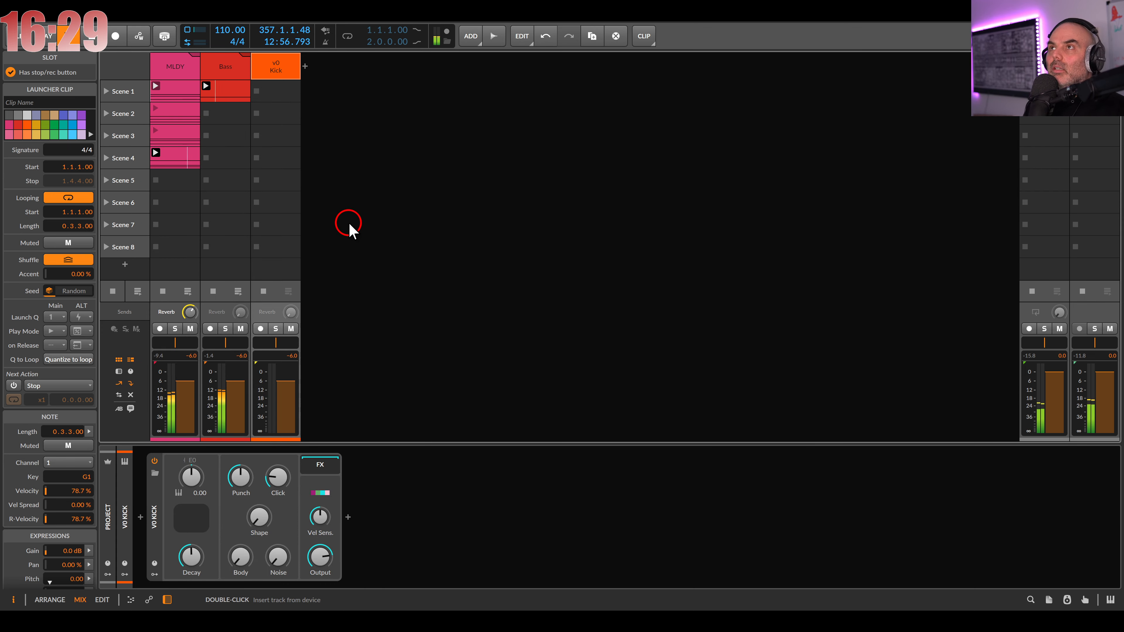
double_click(271, 92)
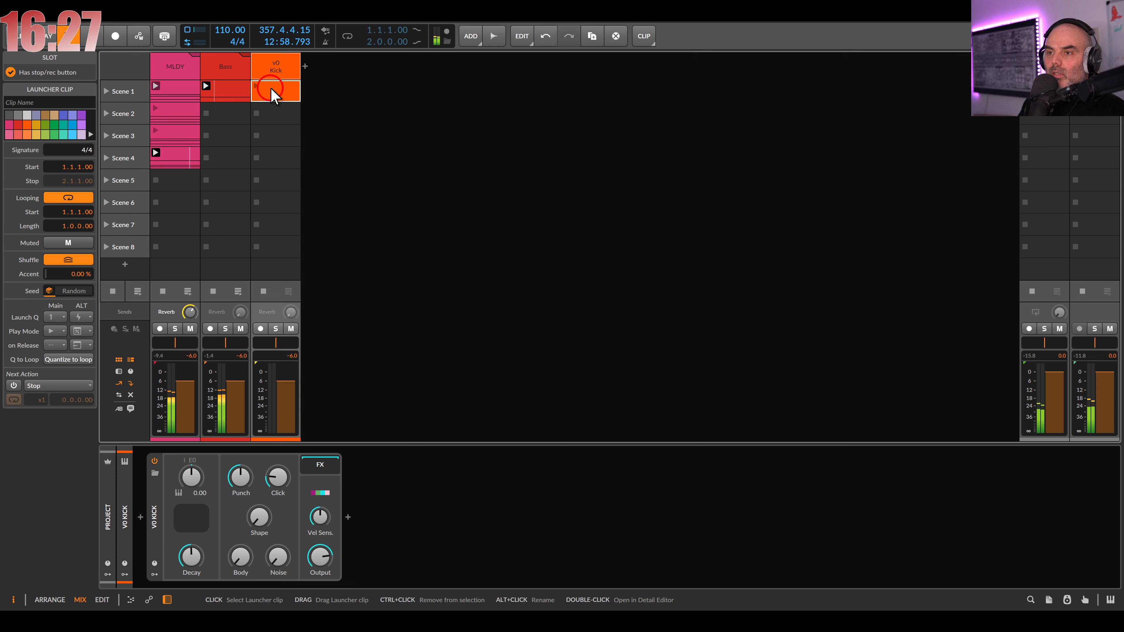
Open the kick clip for editing and draw a sixteenth-long C2 note at 1.1.1
double_click(274, 89)
scroll(413, 329, "down", 4)
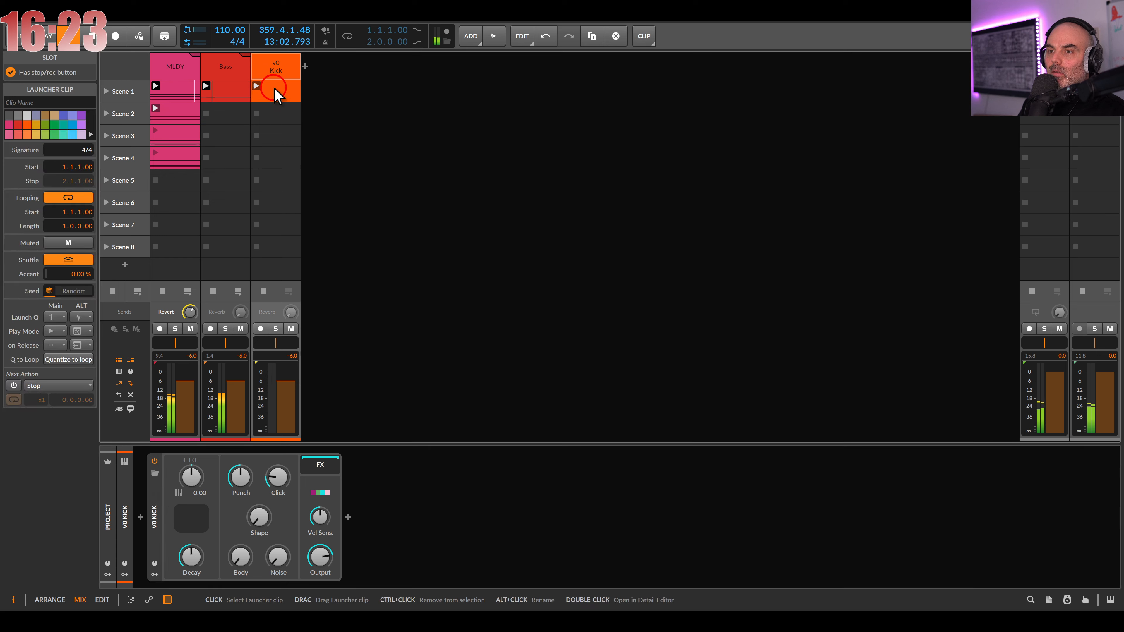
scroll(408, 326, "up", 4)
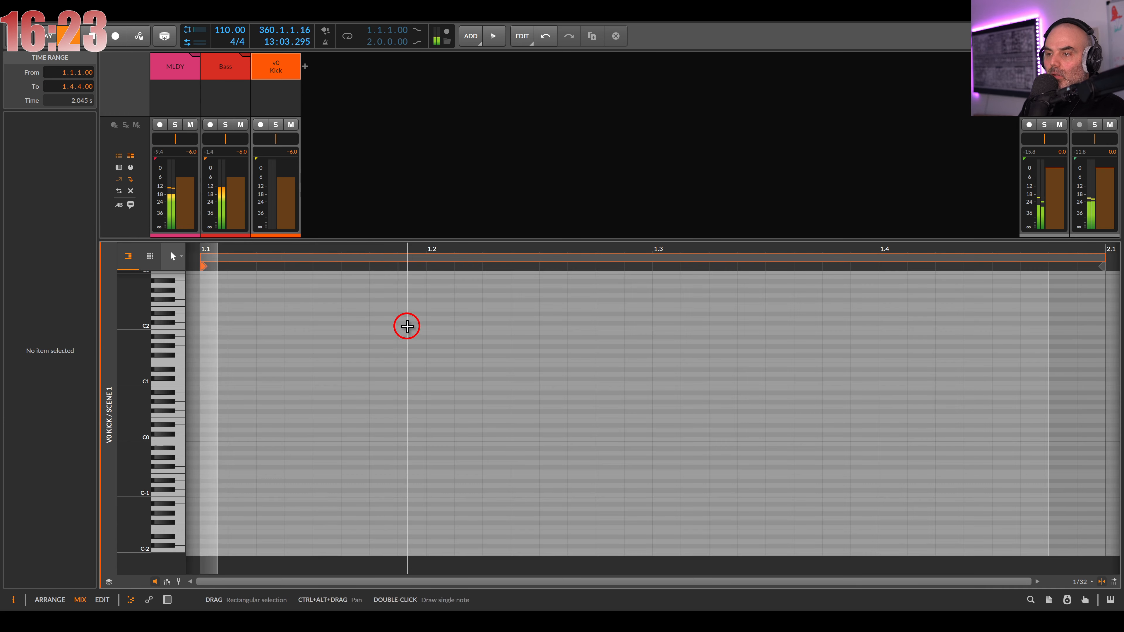
scroll(407, 327, "down", 2)
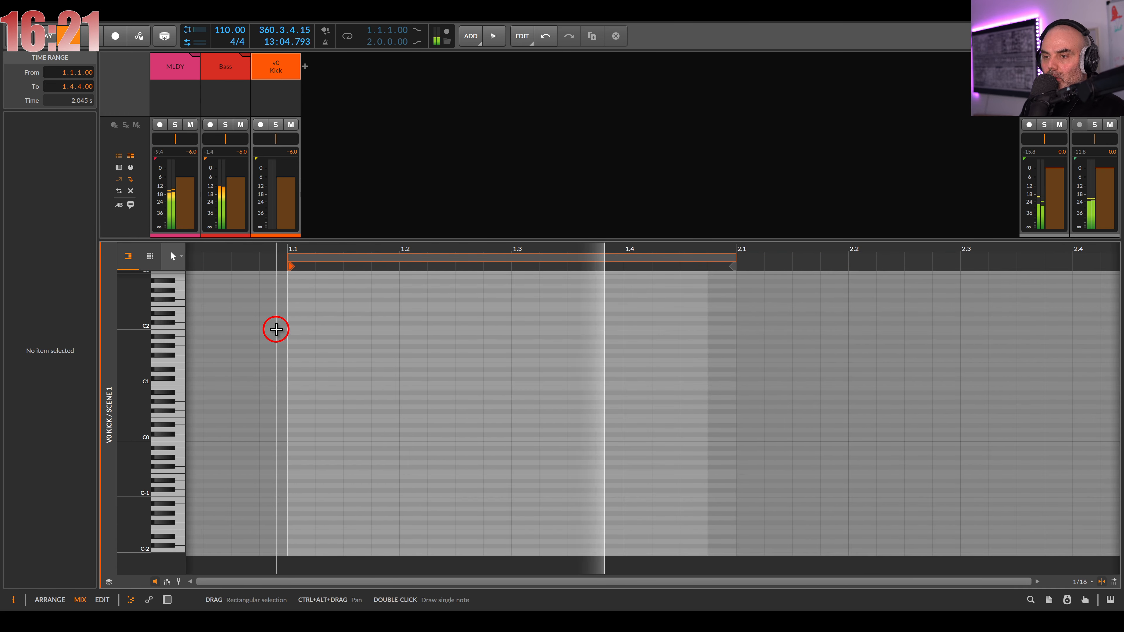
double_click(295, 329)
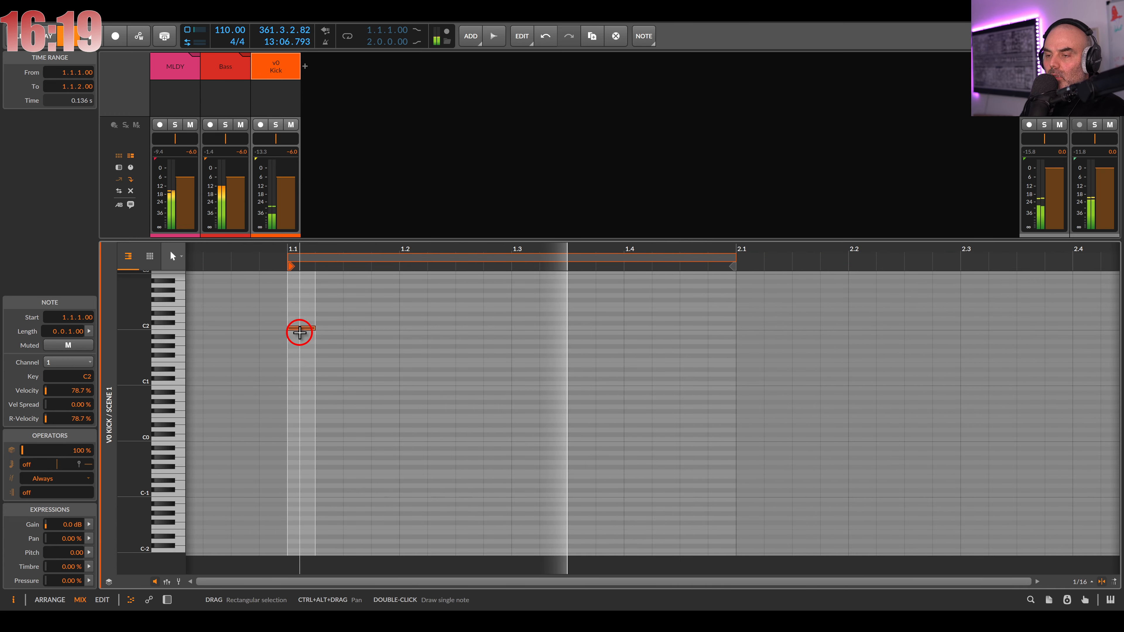
Raise the v0 Kick's Punch, turn Shape and Body fully up and set Click to 73.2 %
double_click(283, 76)
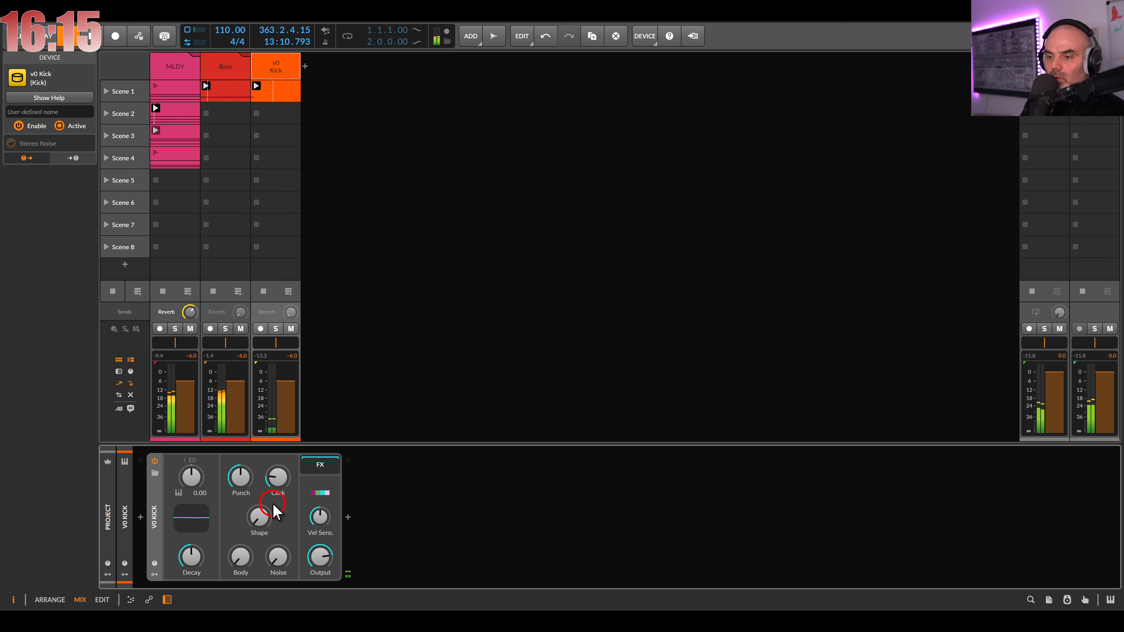
left_click_drag(241, 484, 241, 468)
left_click_drag(242, 559, 277, 491)
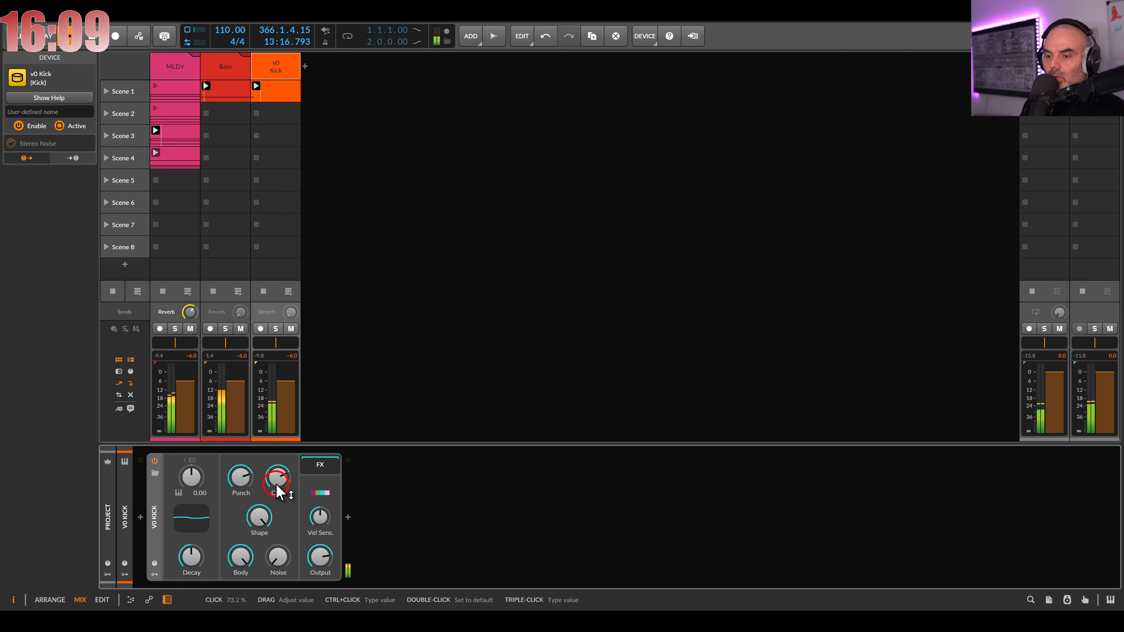
Add a project-level Audio Sidechain modulator, set its source to v0 Kick Out and lower its low cut frequency and rise time
left_click(108, 574)
left_click(128, 478)
double_click(289, 133)
left_click(210, 472)
mouse_move(204, 543)
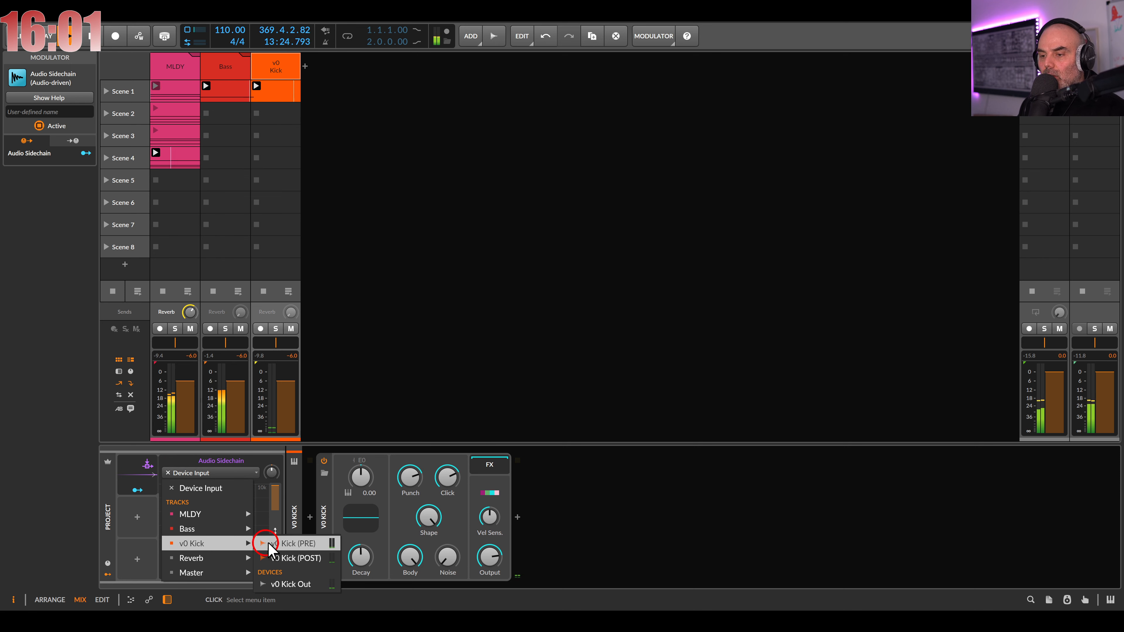
left_click(301, 583)
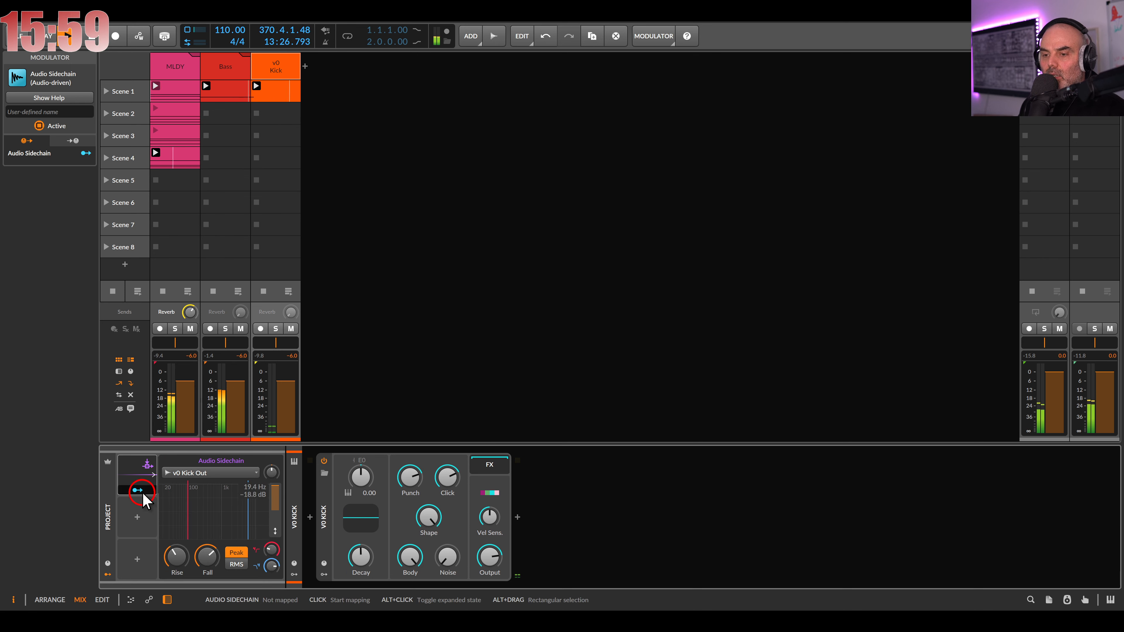
left_click_drag(183, 539, 172, 511)
Map the Audio Sidechain modulator to the Gain of the Bass track's Instrument Layer
left_click(231, 69)
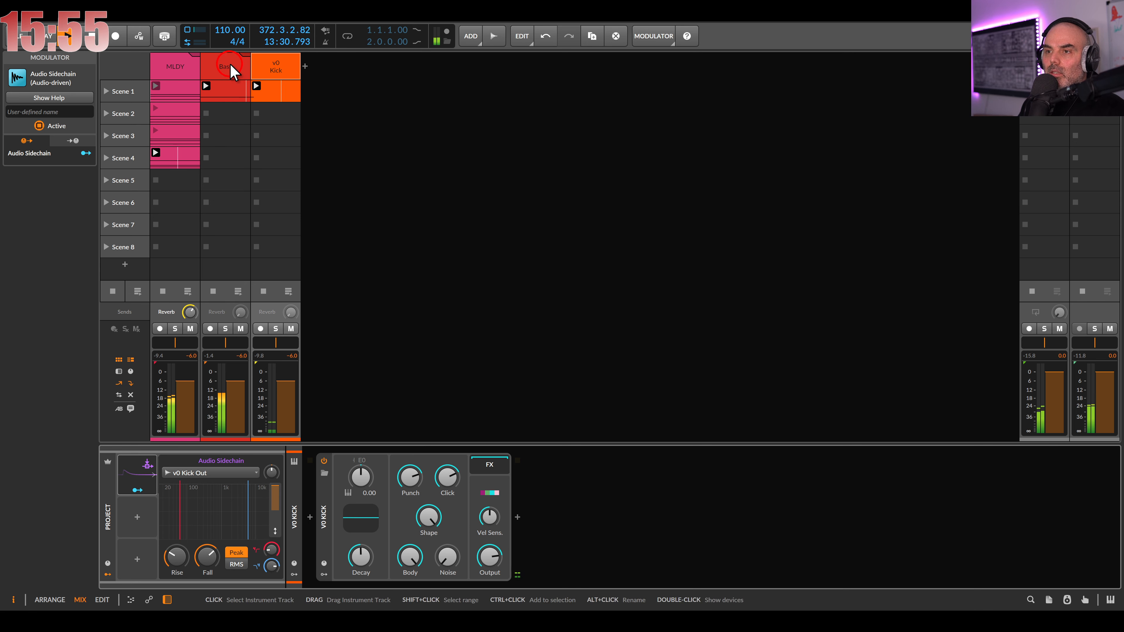
left_click(137, 490)
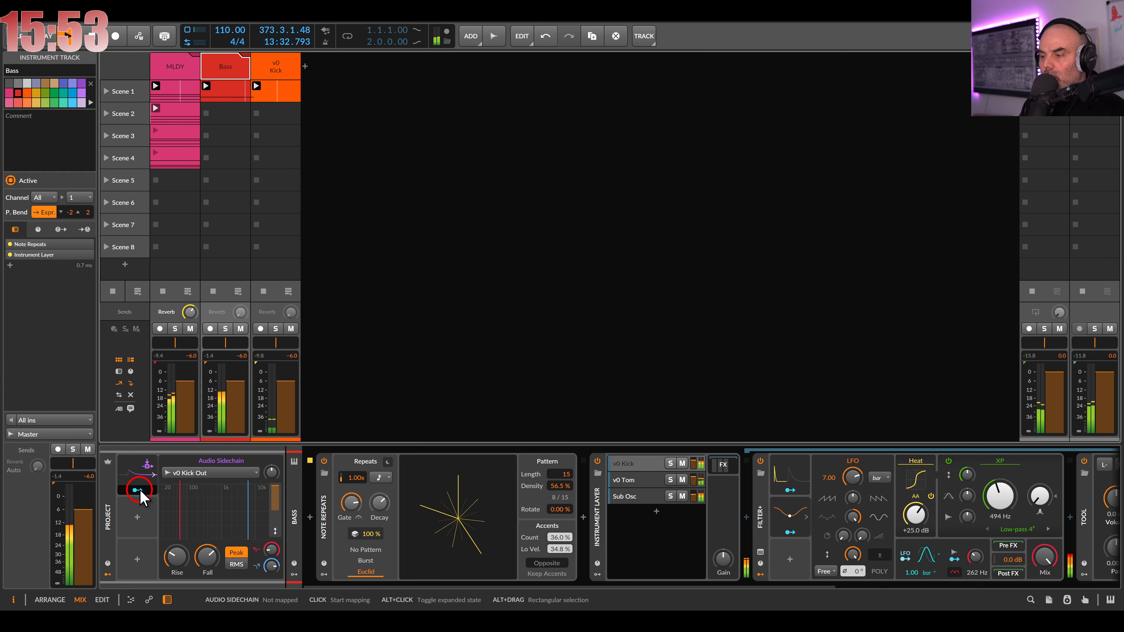
left_click_drag(722, 560, 706, 559)
left_click(326, 317)
Map the Audio Sidechain modulator to the Gain of the MLDY track's Instrument Layer
left_click(176, 66)
left_click(697, 526)
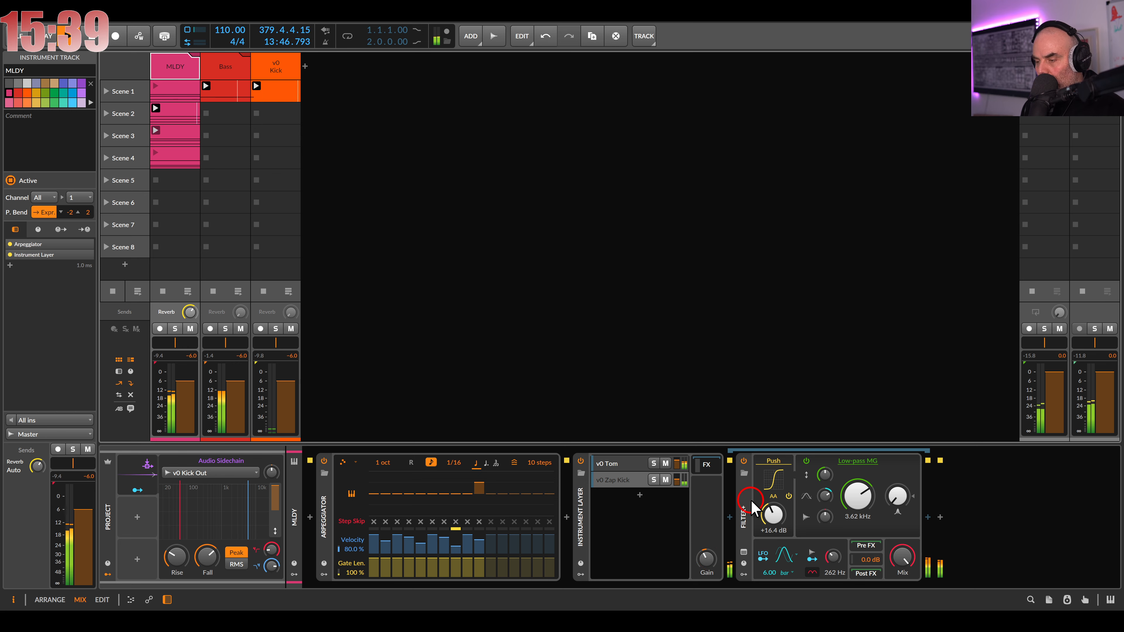
key("ctrl+z")
left_click(137, 490)
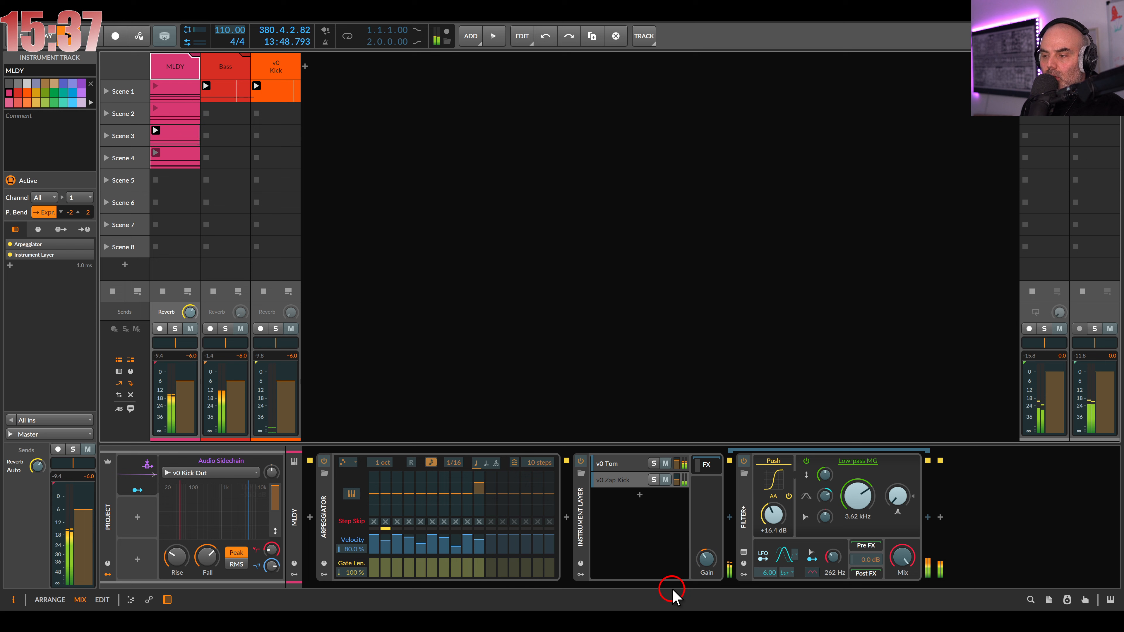
left_click_drag(707, 559, 710, 563)
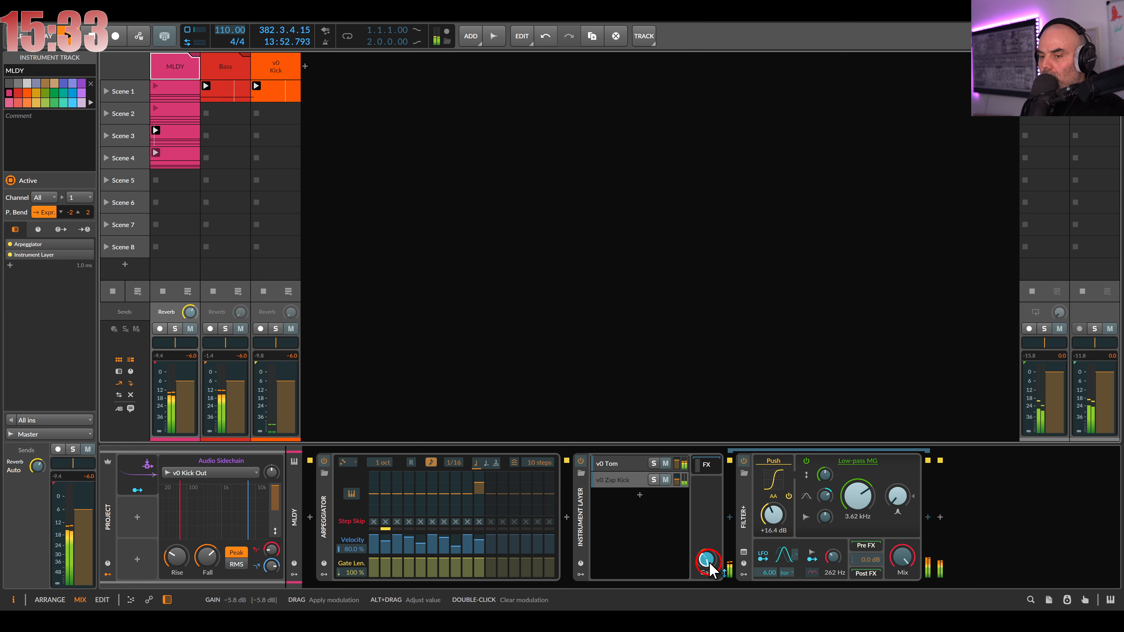
left_click(138, 490)
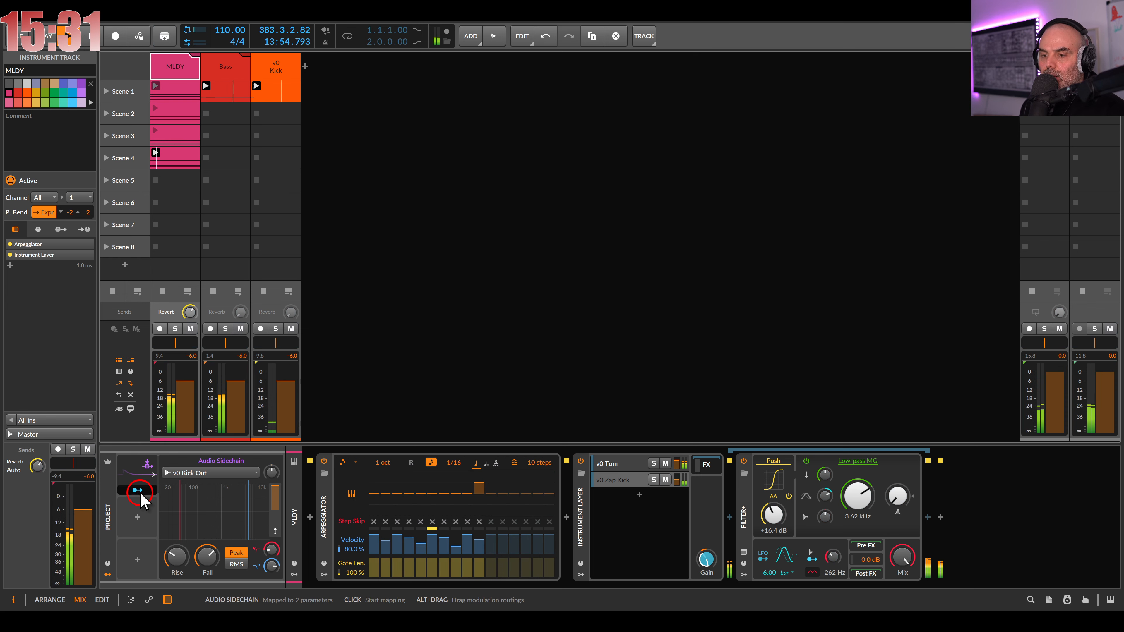
Add sixteenth-long C2 notes at 1.2.2, 1.3.1 and 1.4.1 in the v0 Kick clip
left_click(237, 68)
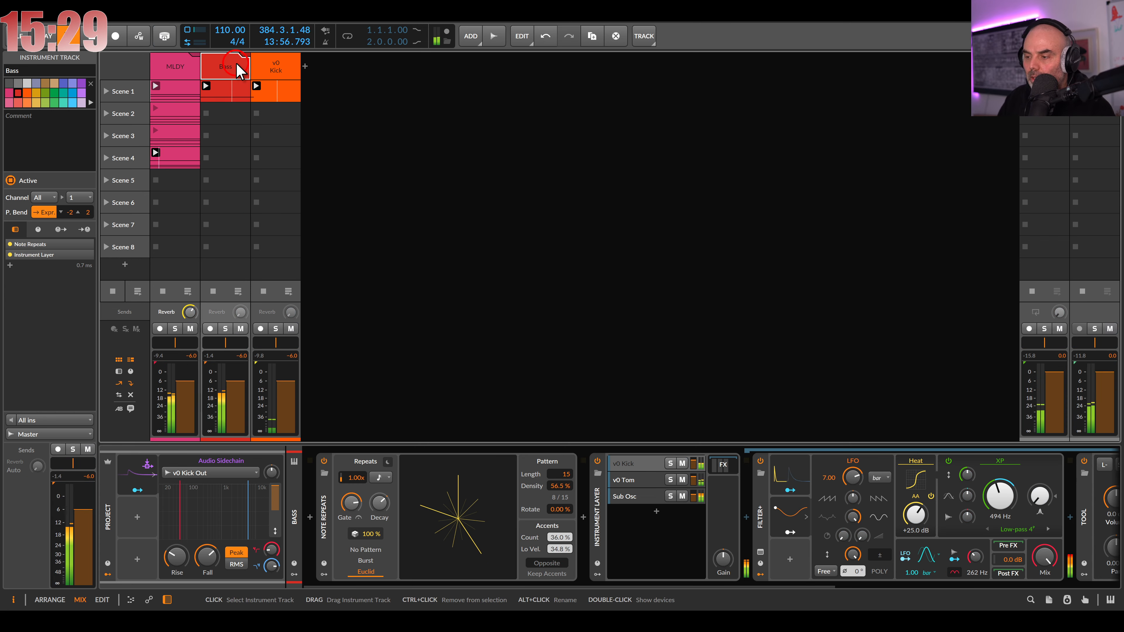
left_click(287, 67)
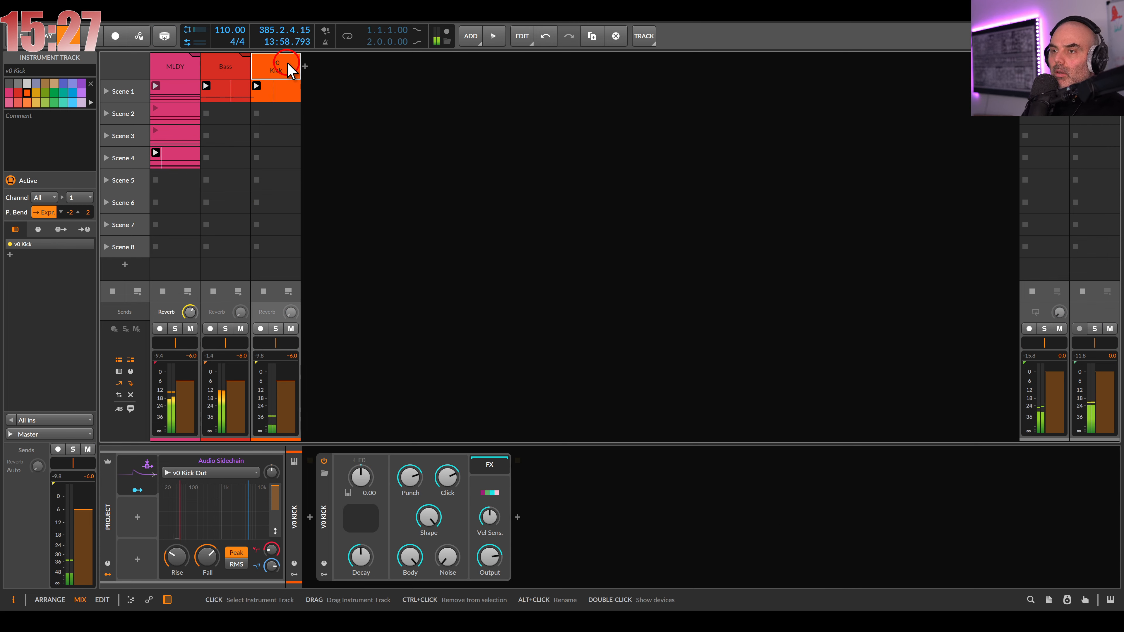
double_click(276, 92)
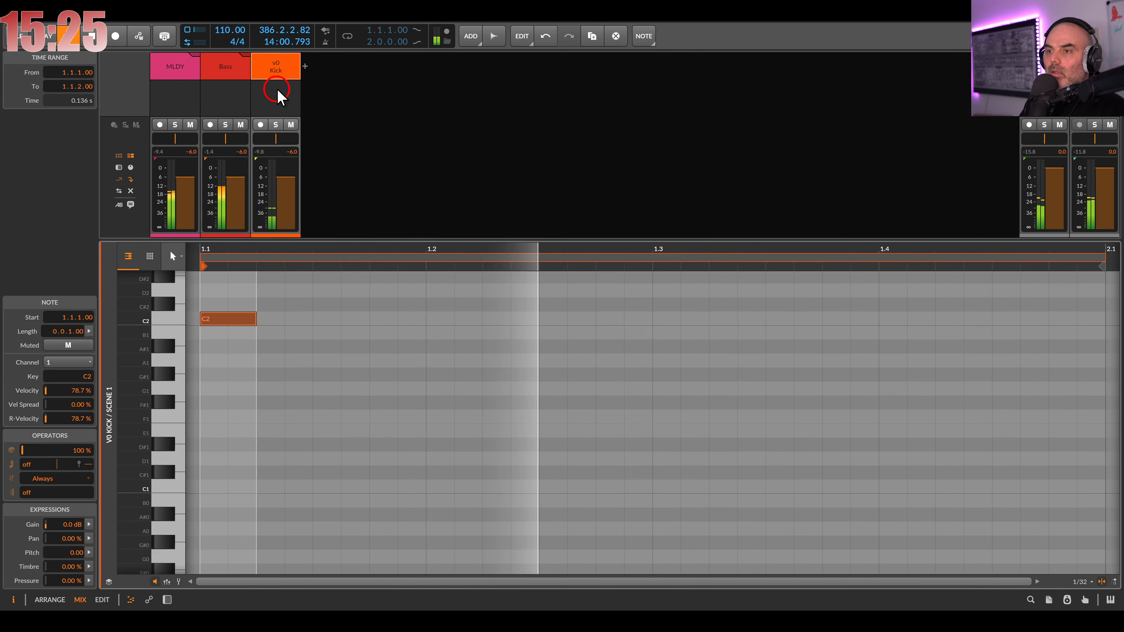
left_click_drag(460, 409, 394, 344)
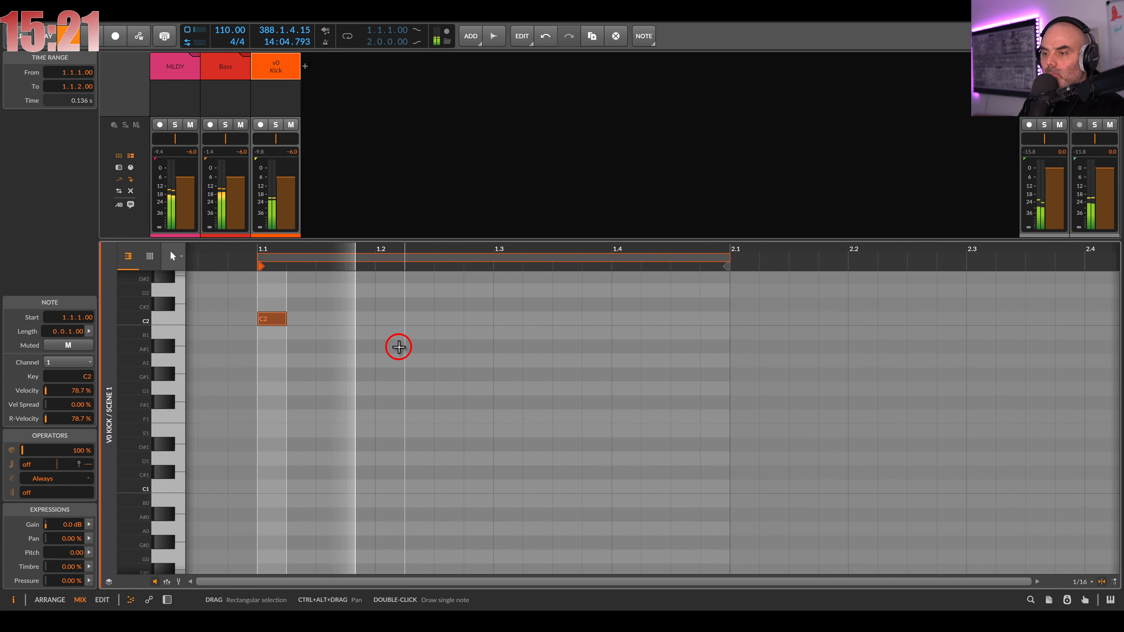
double_click(390, 319)
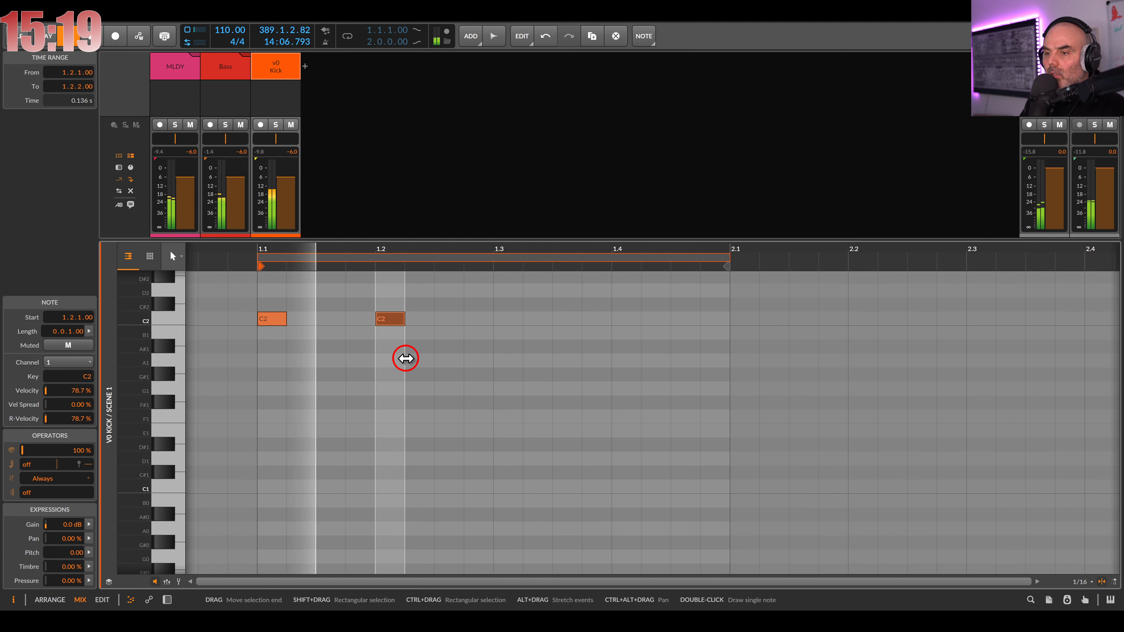
key("Right")
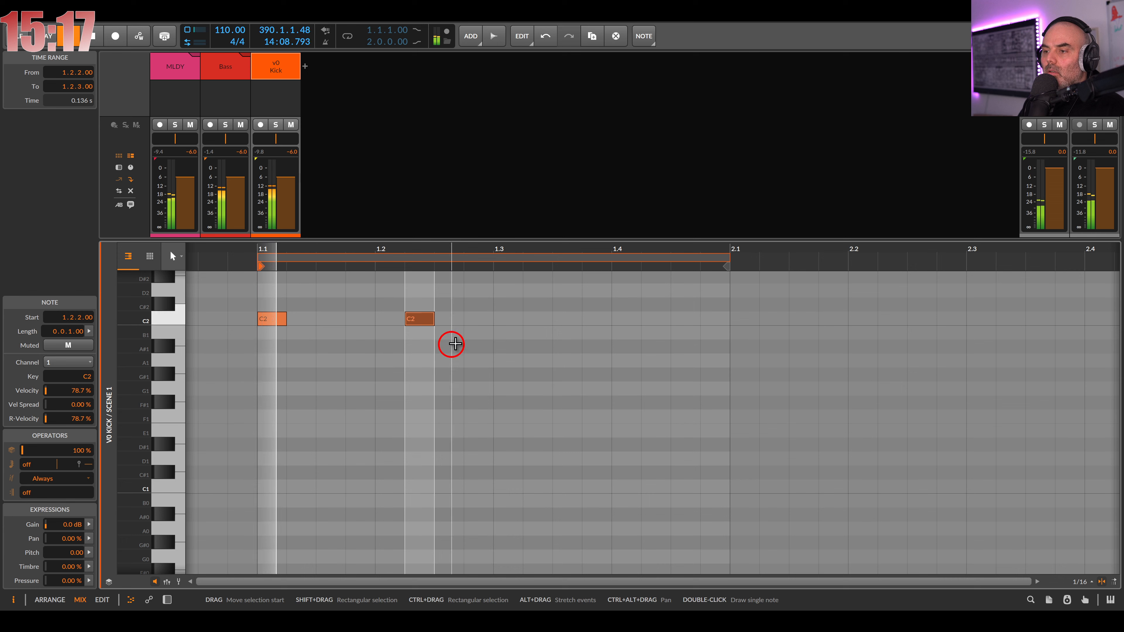
left_click(506, 321)
double_click(505, 322)
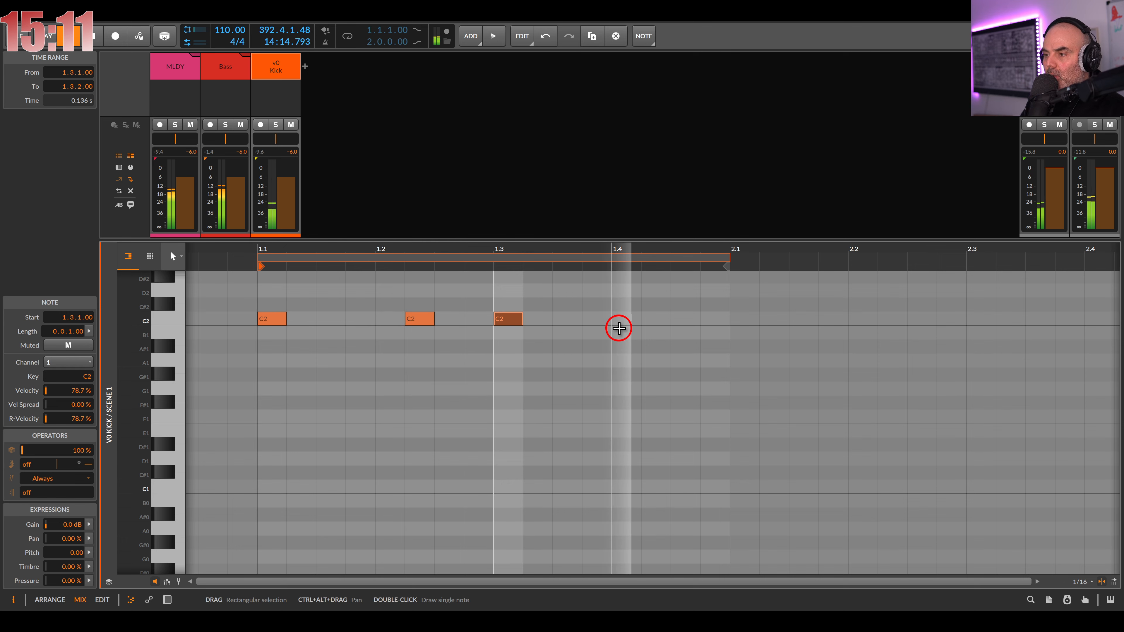
double_click(619, 319)
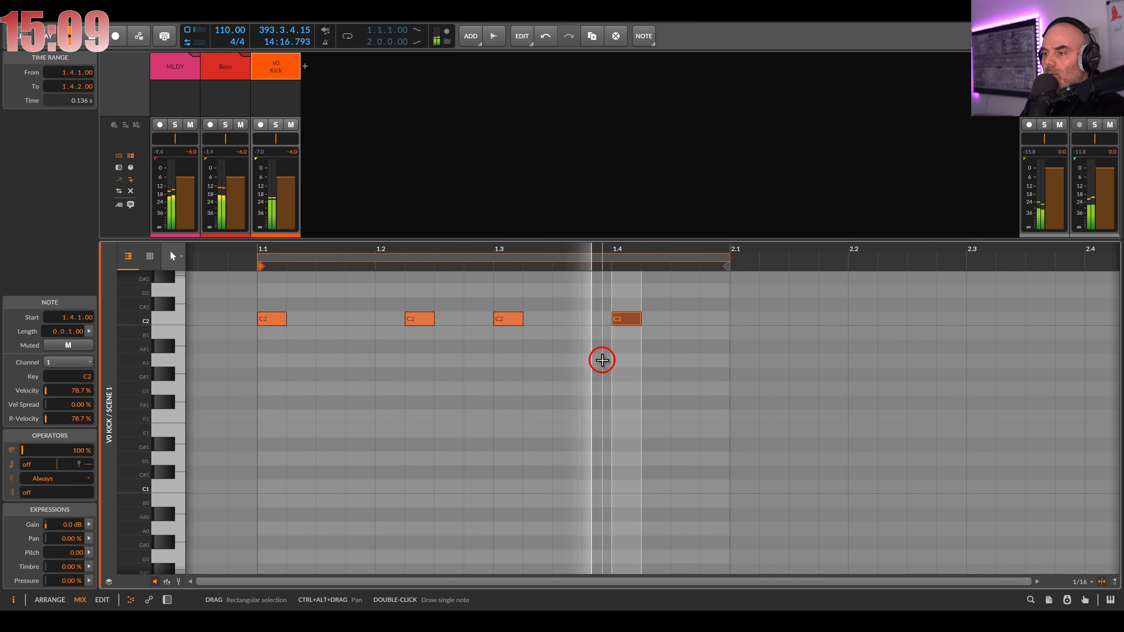
Add a sixteenth-long C2 note at 1.4.4 in the kick clip, set its recurrence length to 4 and toggle the first cycle
double_click(715, 318)
left_click(27, 492)
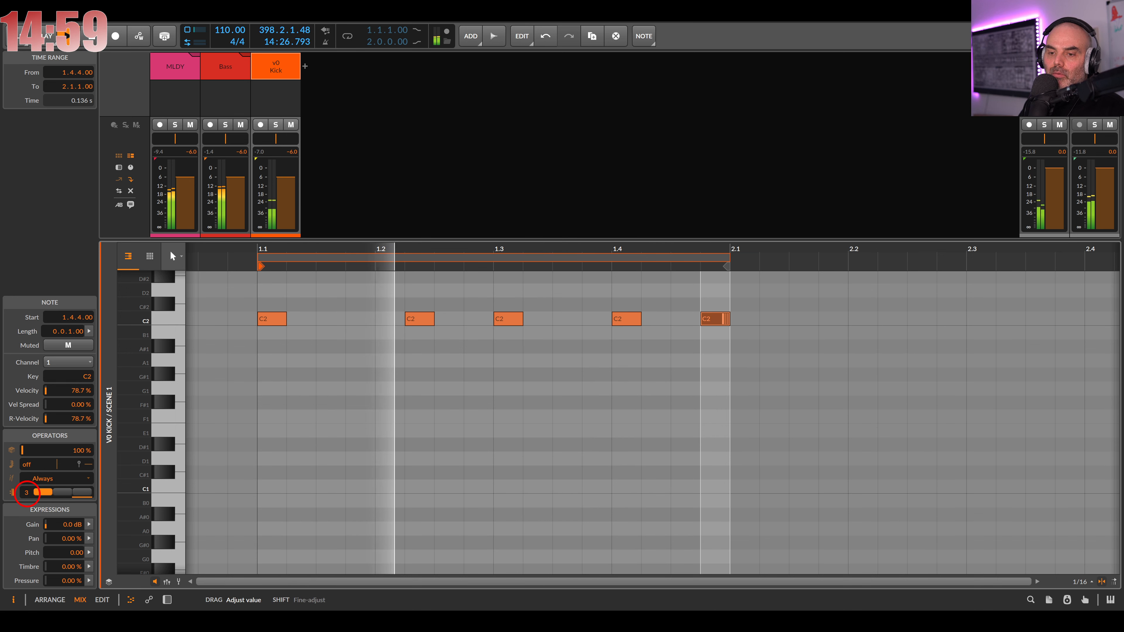
left_click_drag(28, 494, 27, 491)
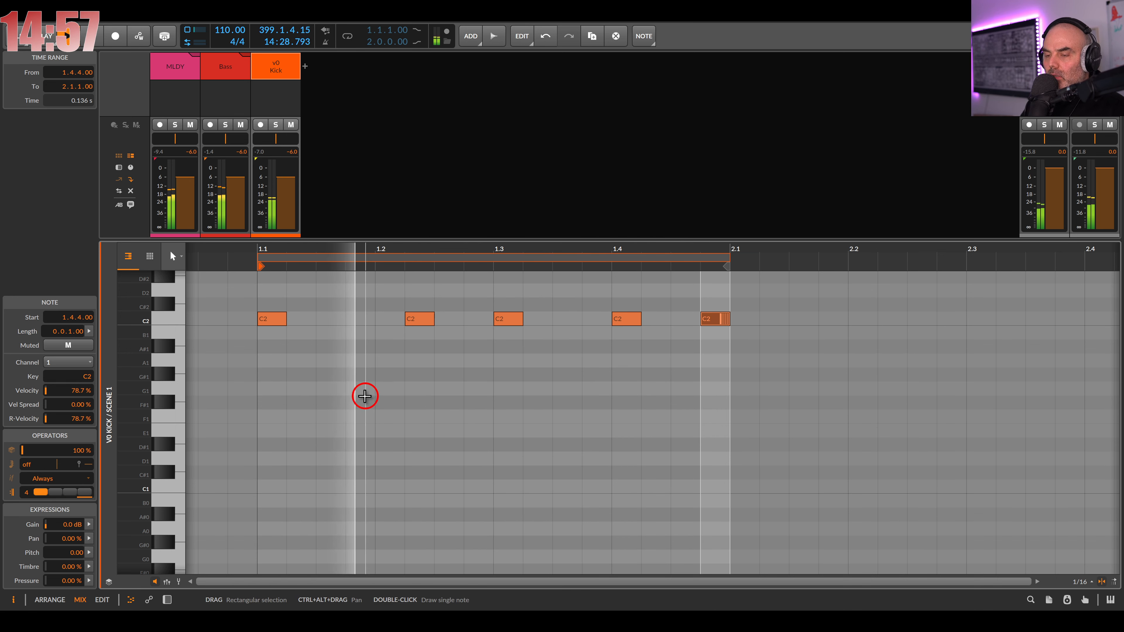
left_click(42, 492)
Tune the v0 Kick to -2.22 st, shorten its Decay and raise its Click amount
left_click(166, 600)
left_click_drag(417, 477, 359, 479)
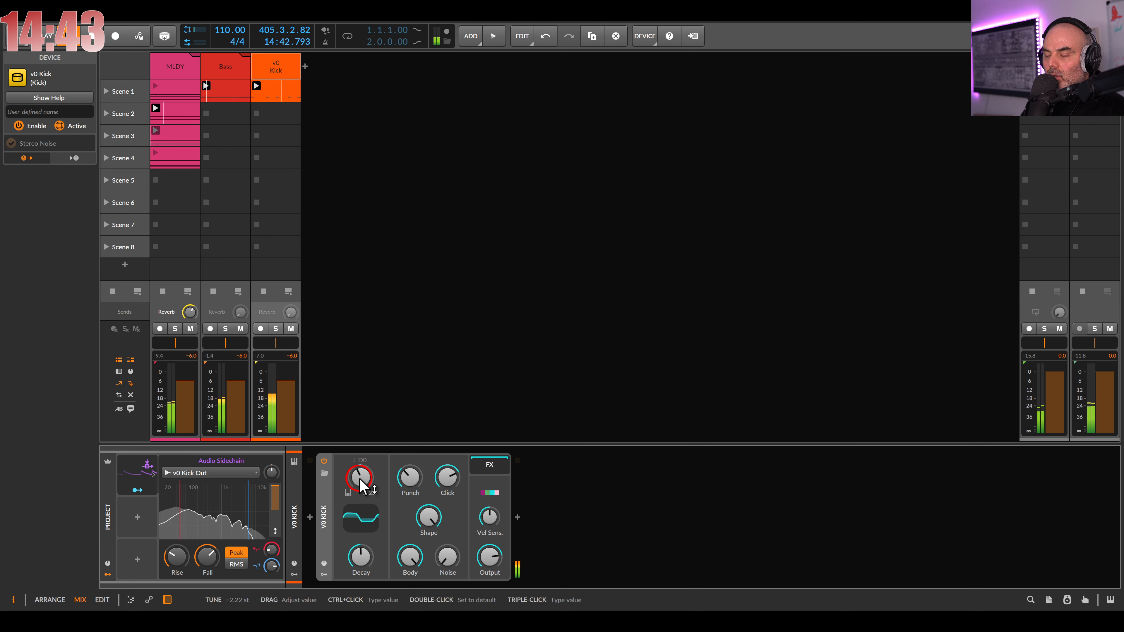
left_click_drag(361, 557, 362, 557)
left_click_drag(443, 485, 442, 485)
Set the v0 Kick's velocity sensitivity to 0% and Noise to 100%, and lower its Shape to the minimum
left_click_drag(489, 515, 489, 515)
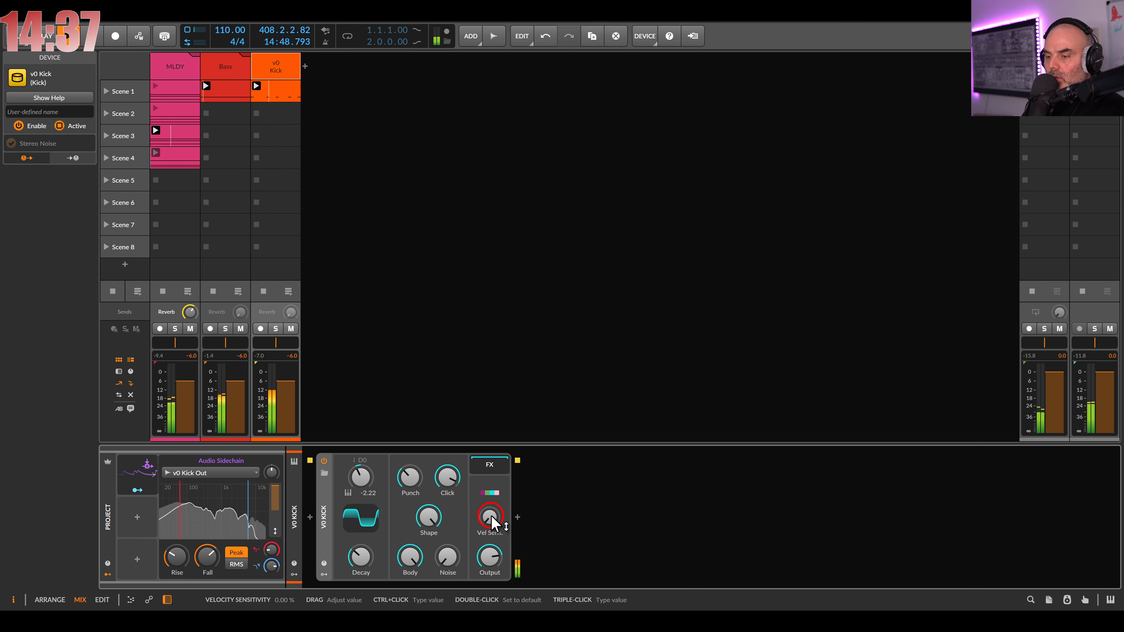
mouse_move(455, 567)
left_mouse_down()
mouse_move(456, 532)
mouse_move(454, 560)
left_mouse_up()
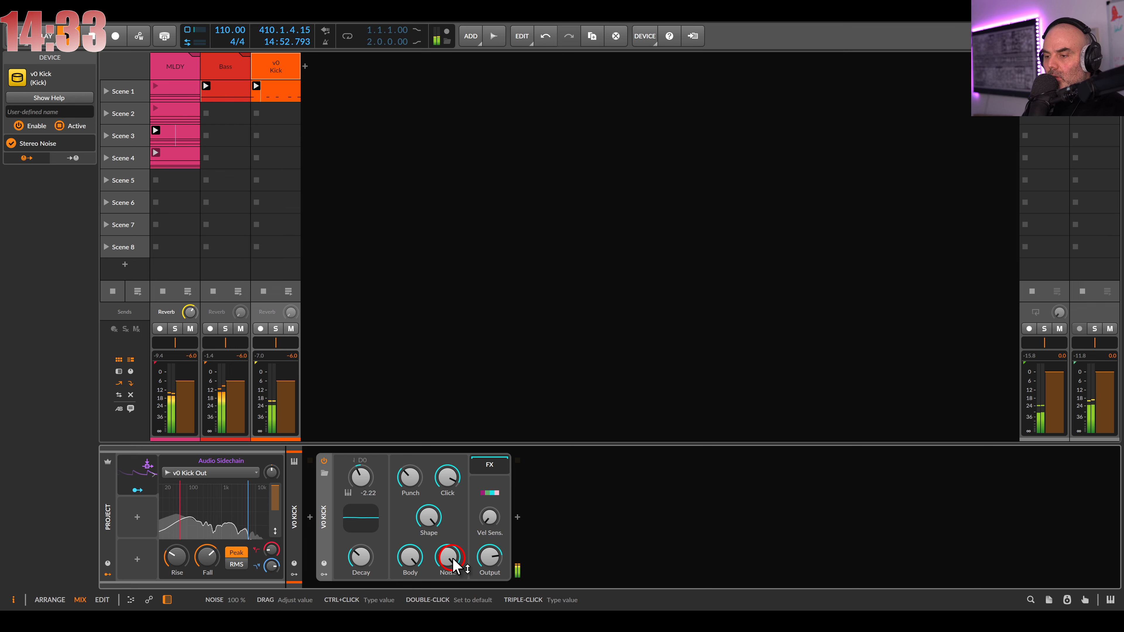
left_click_drag(428, 517, 431, 527)
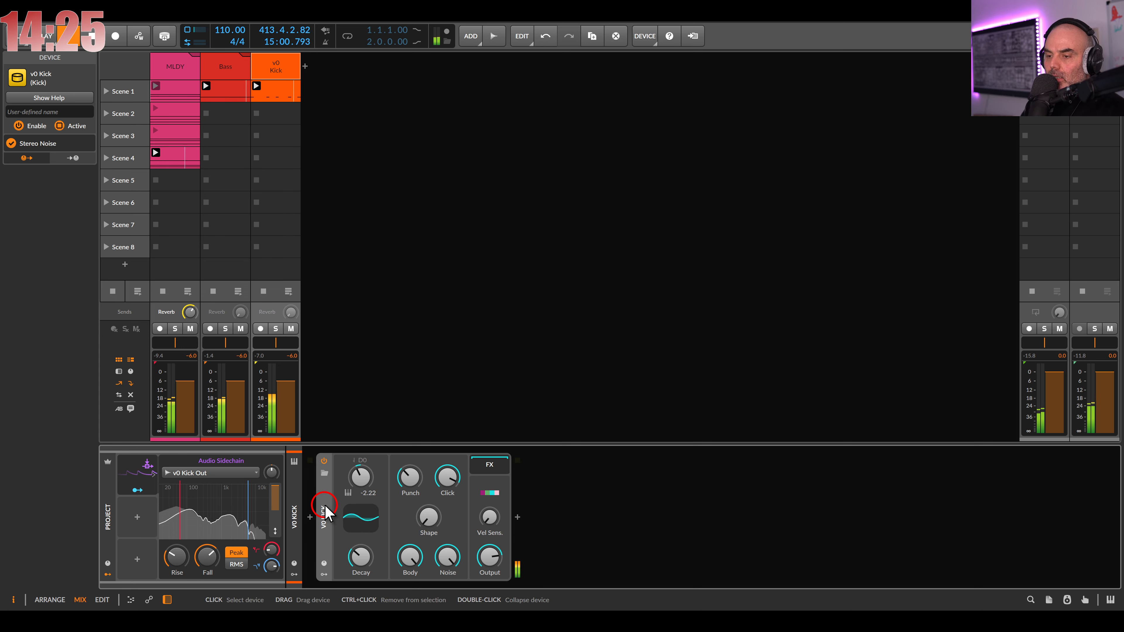
Wrap the v0 Kick in an Instrument Layer and add a second layer holding a v0 Zap Kick
key("ctrl+g")
double_click(386, 512)
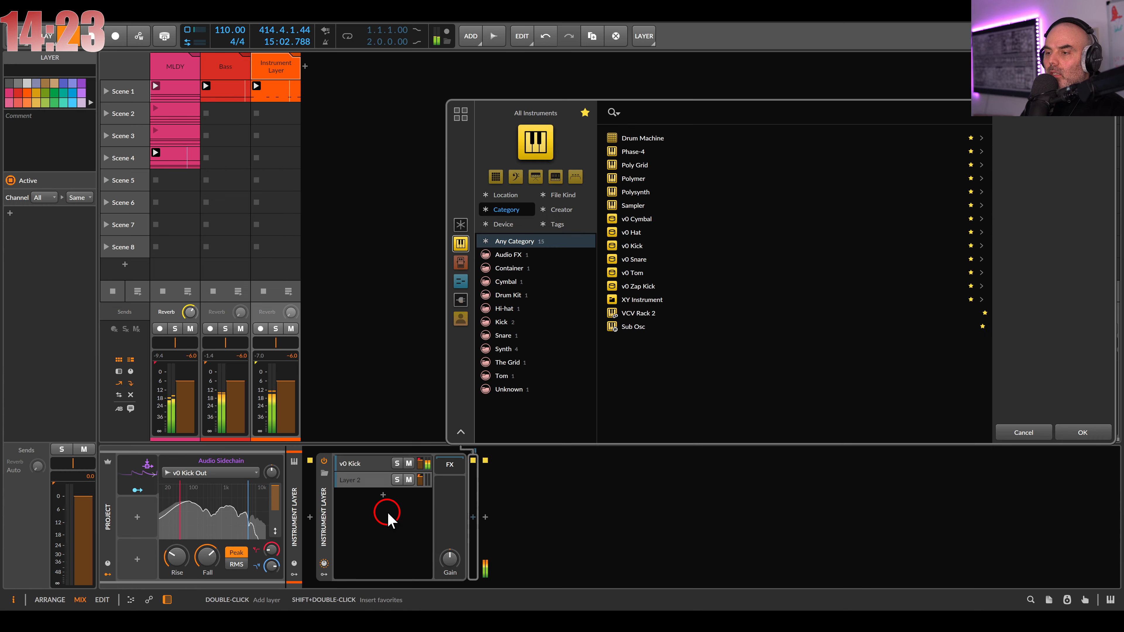
double_click(631, 288)
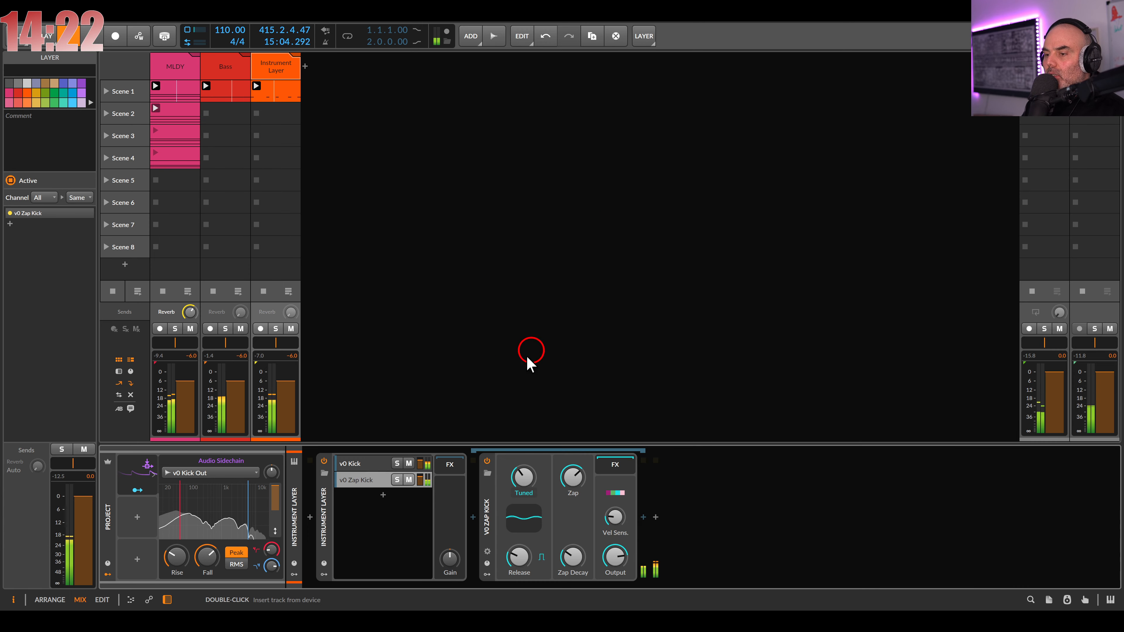
Tune the v0 Zap Kick to 36.6 Hz (D0) and switch its amplitude envelope from Release to Decay mode
left_click(372, 480)
left_click(373, 481)
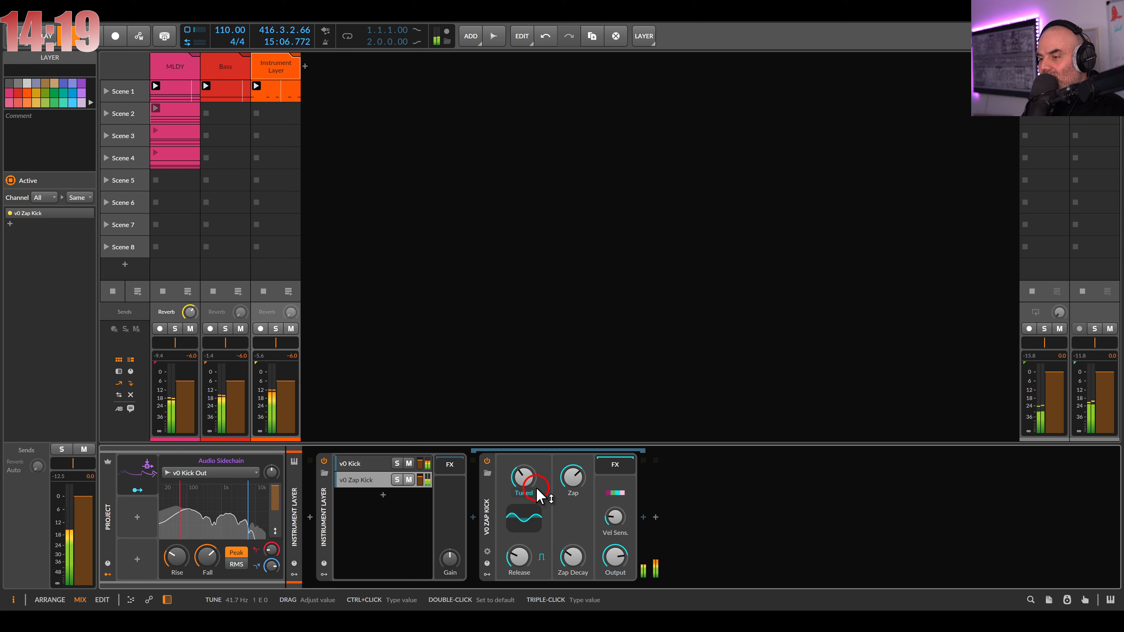
left_click_drag(521, 475, 522, 472)
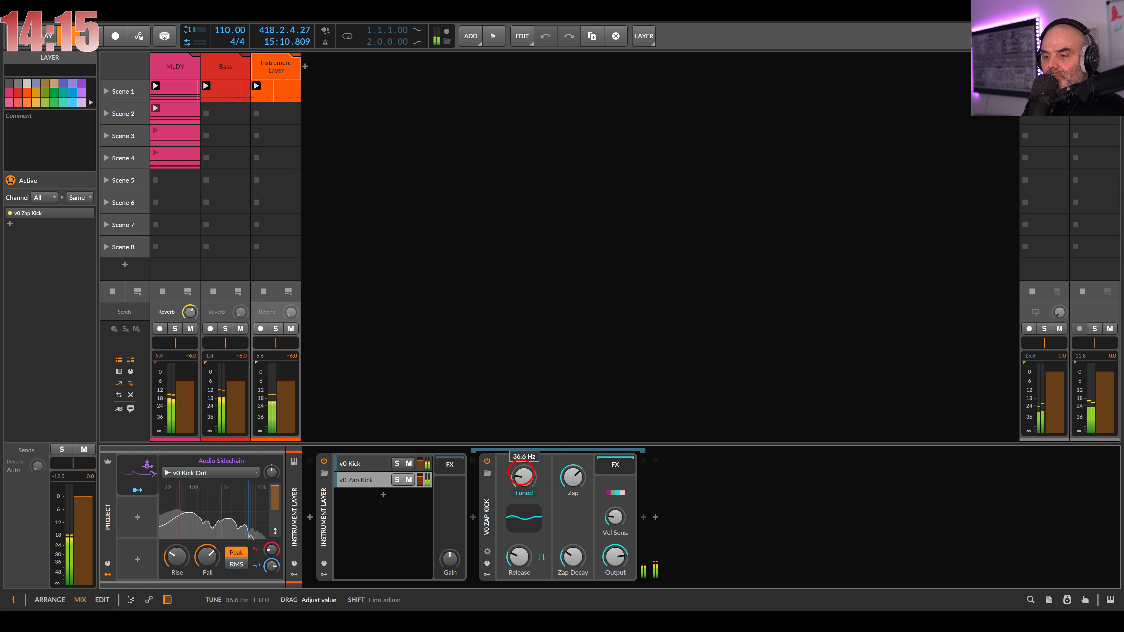
left_click_drag(522, 475, 522, 475)
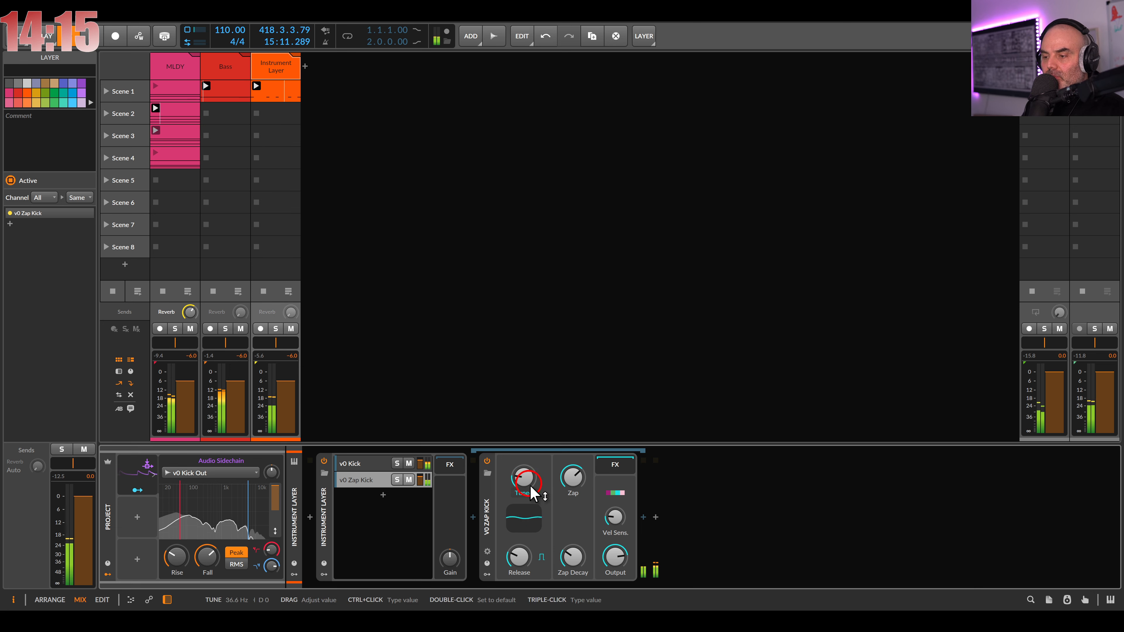
left_click(541, 557)
Adjust the v0 Zap Kick's Decay and Zap Decay times, and raise its Zap depth to about 27
left_click_drag(519, 557, 572, 562)
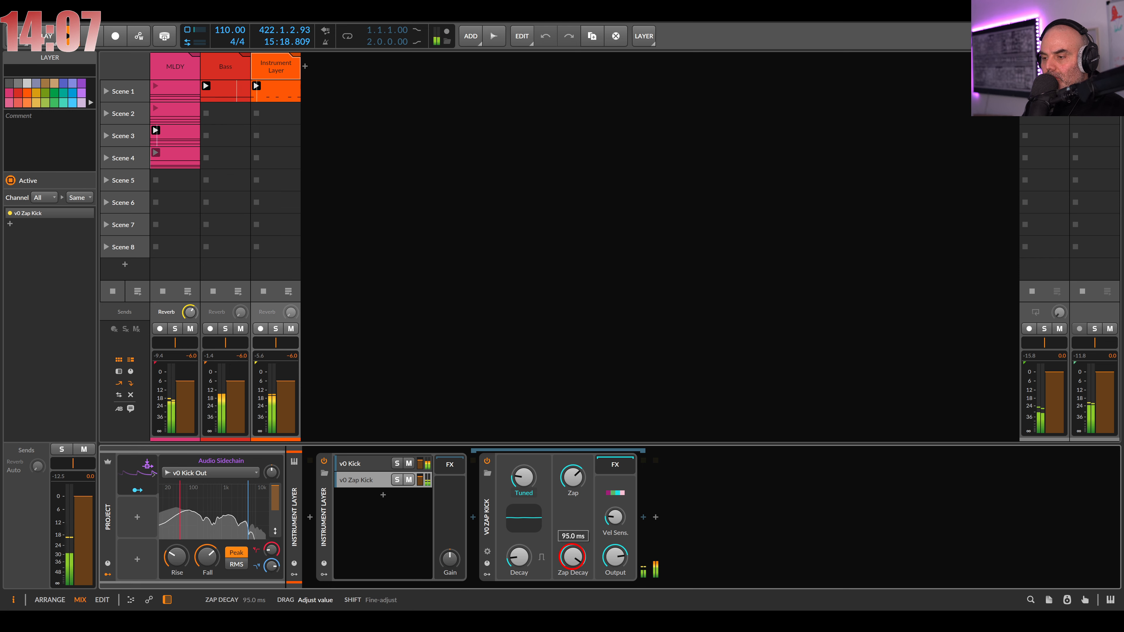
left_click_drag(572, 557, 572, 557)
left_click_drag(572, 477, 572, 473)
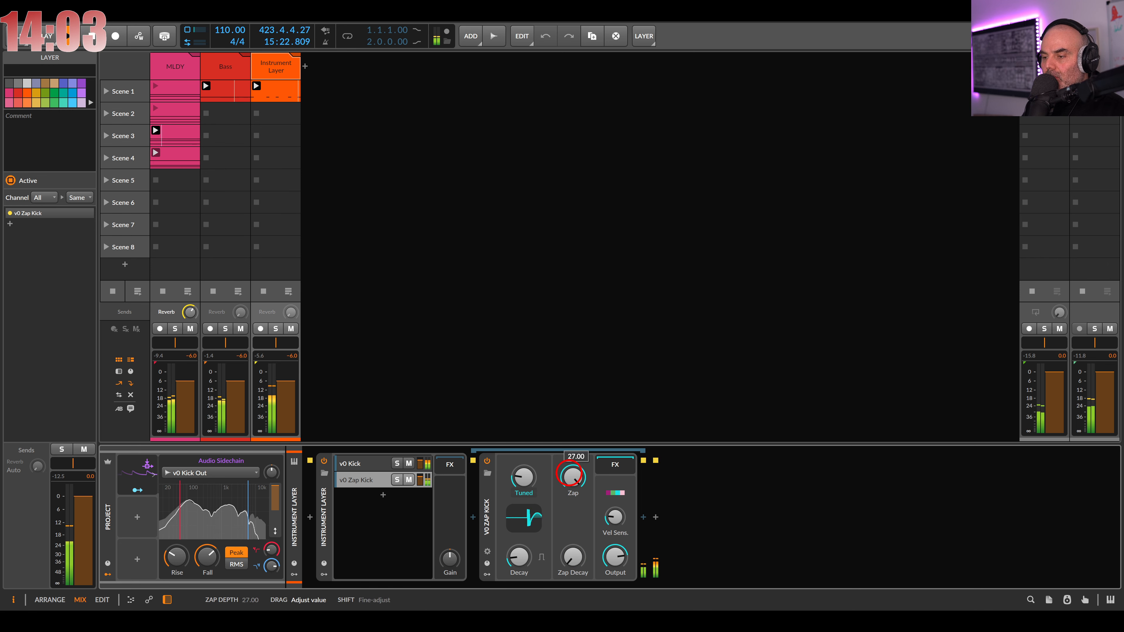
left_click_drag(571, 475, 571, 475)
Insert a Filter+ device after the v0 Zap Kick in its layer
left_click(643, 517)
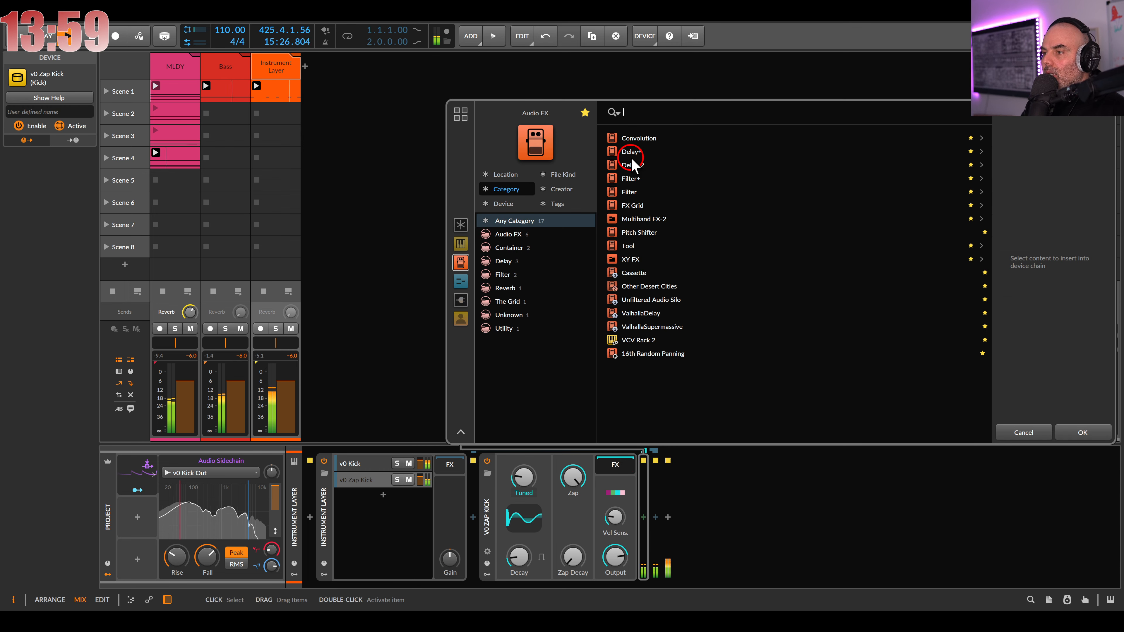
double_click(630, 178)
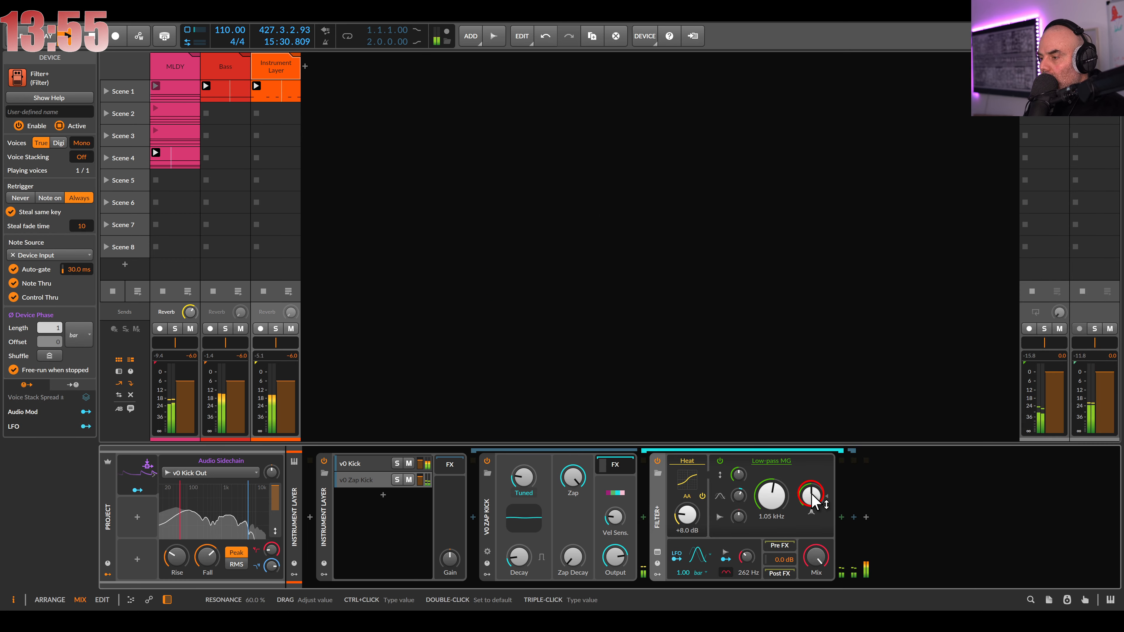
Set the Filter+ cutoff to about 4.98 kHz and its LFO rate to 4.00 bars
left_click_drag(738, 496, 769, 494)
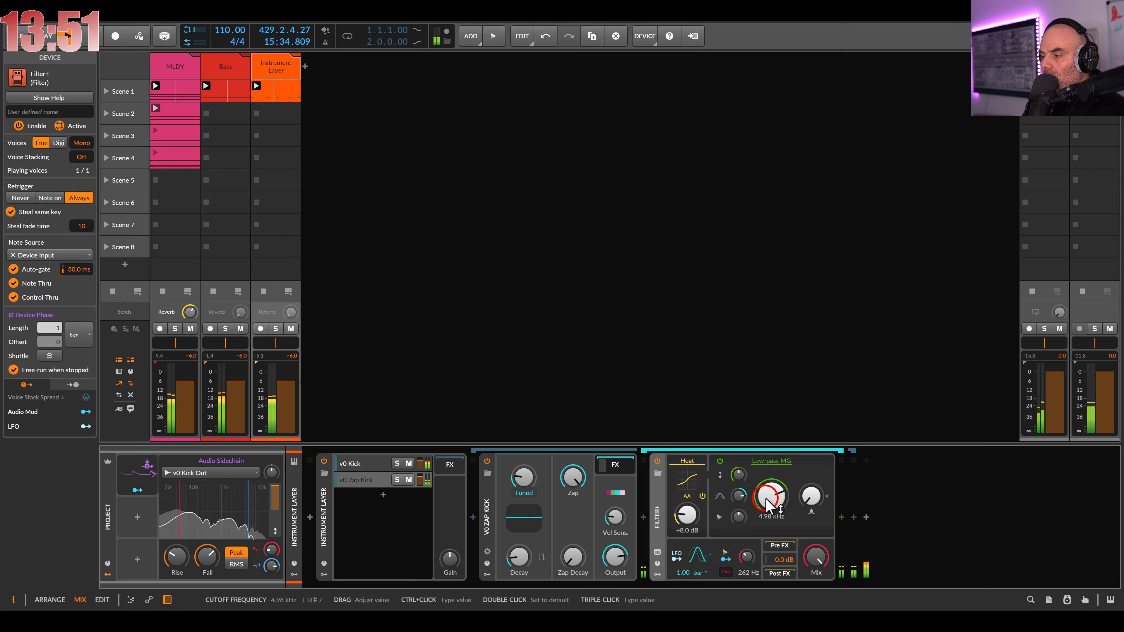
left_click(680, 574)
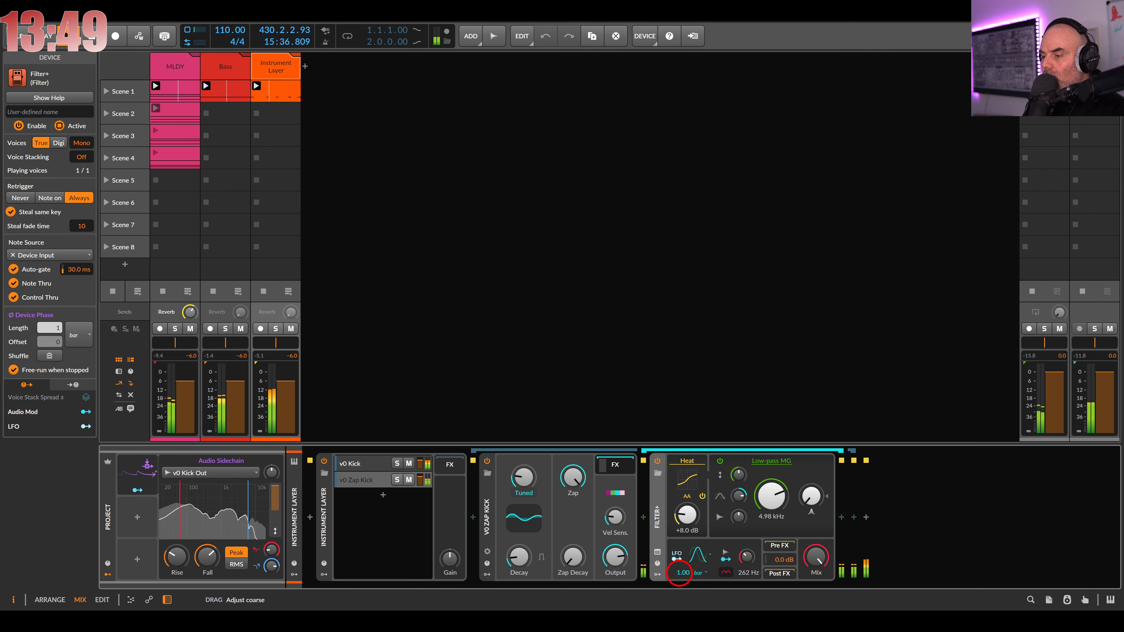
Insert a Delay+ after Filter+, choose its Ping L mode, and adjust its EQ low cut and high cut, the latter to about 3.08 kHz
left_click(843, 517)
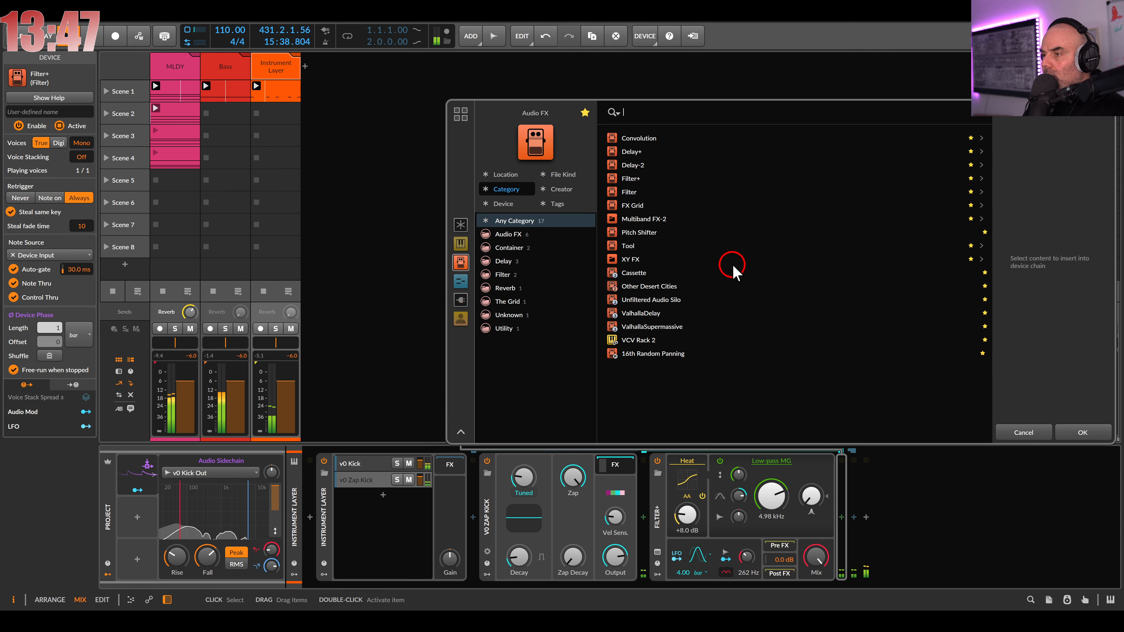
double_click(633, 152)
left_click(873, 497)
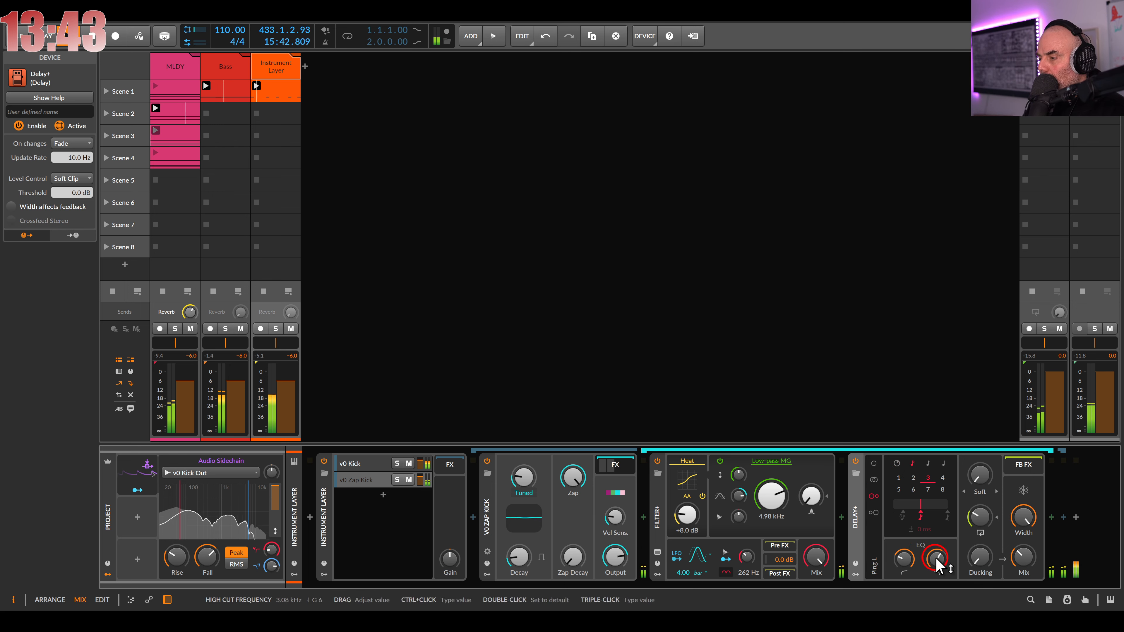
left_click(903, 559)
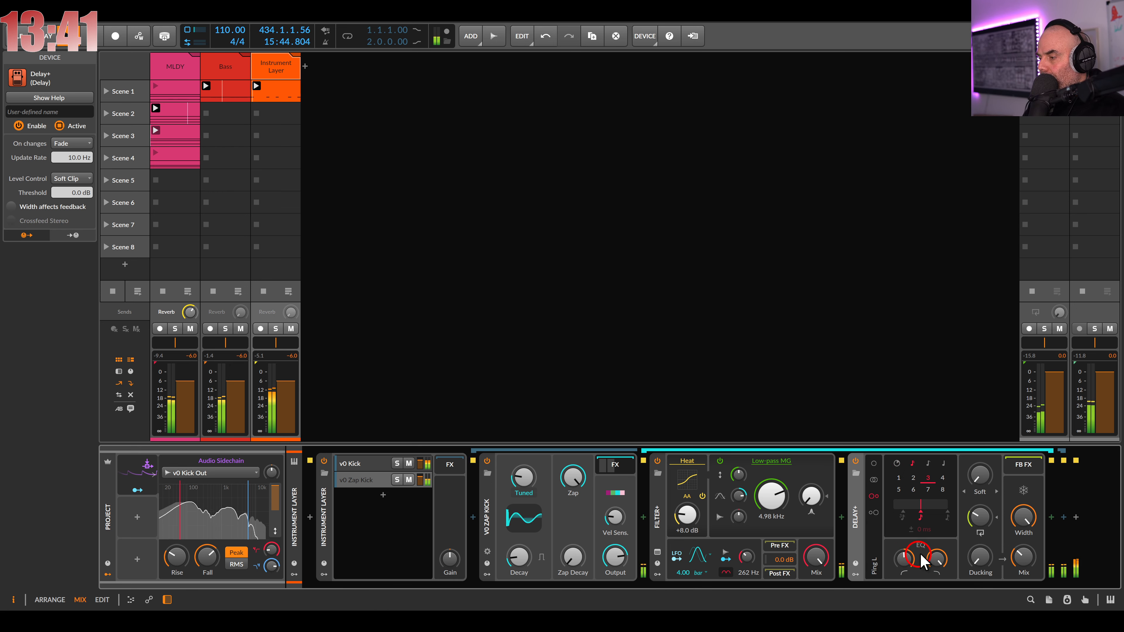
Raise the Delay+ feedback to about 83% and add some ducking to balance the repeats
left_click(1022, 559)
left_click(1010, 541)
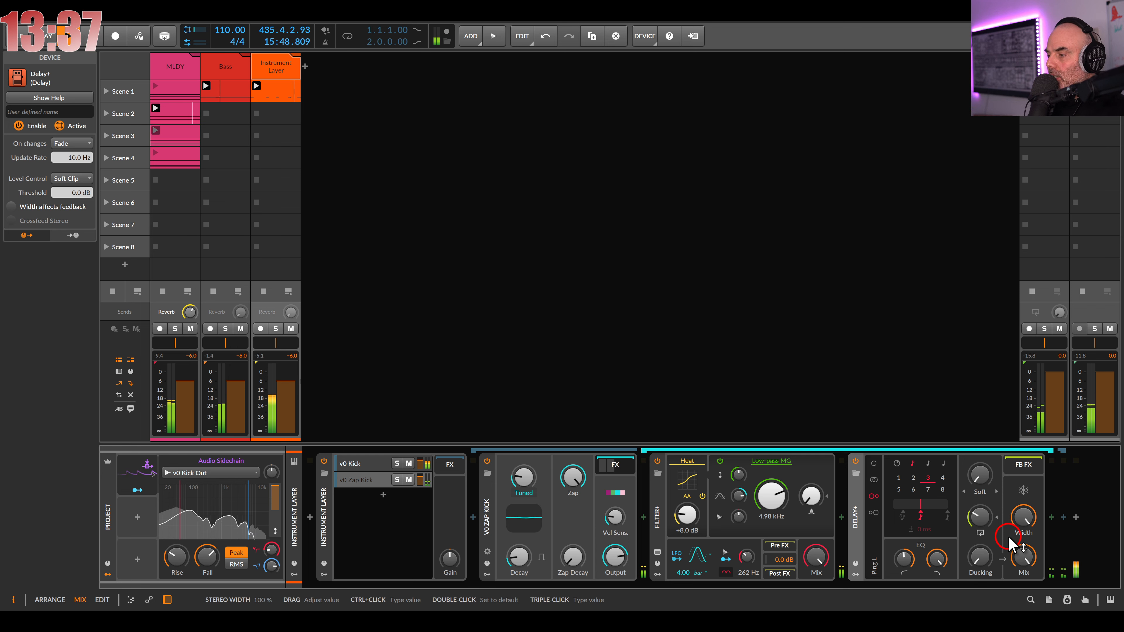
left_click_drag(979, 518, 980, 504)
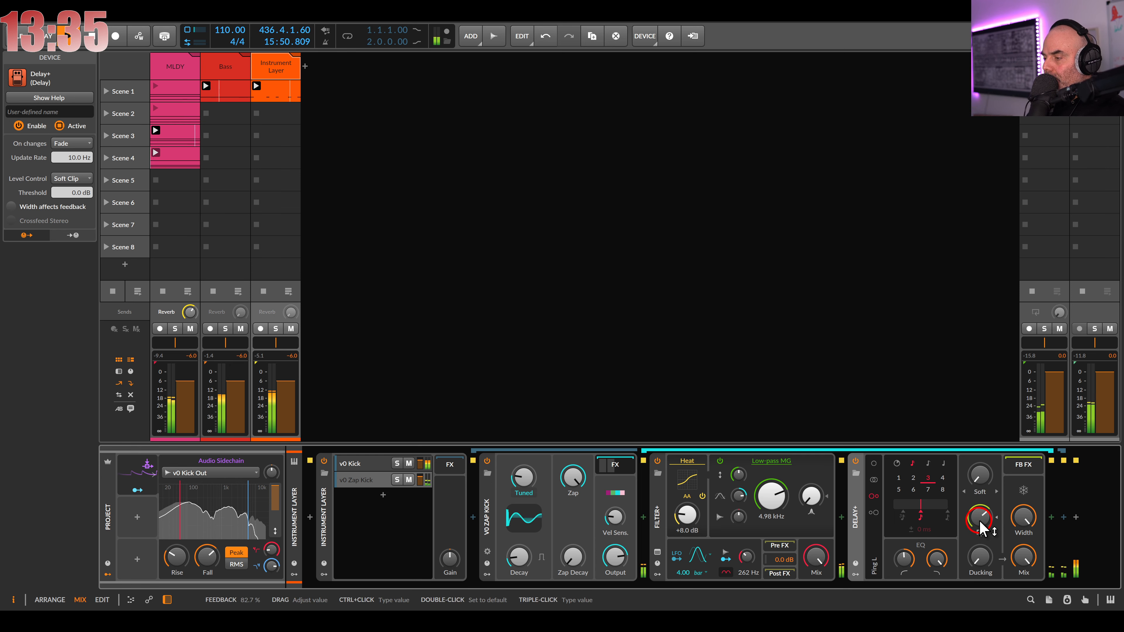
left_click(981, 559)
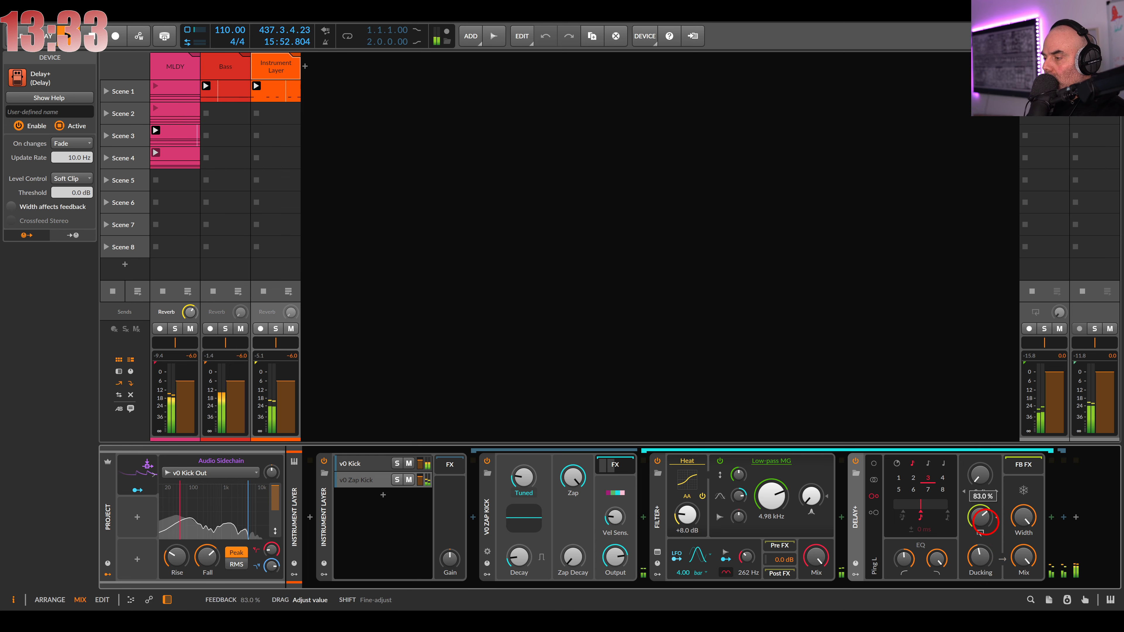
Audition the v0 Zap Kick layer in solo and raise the Filter+ heat to +14.9 dB
left_click(416, 534)
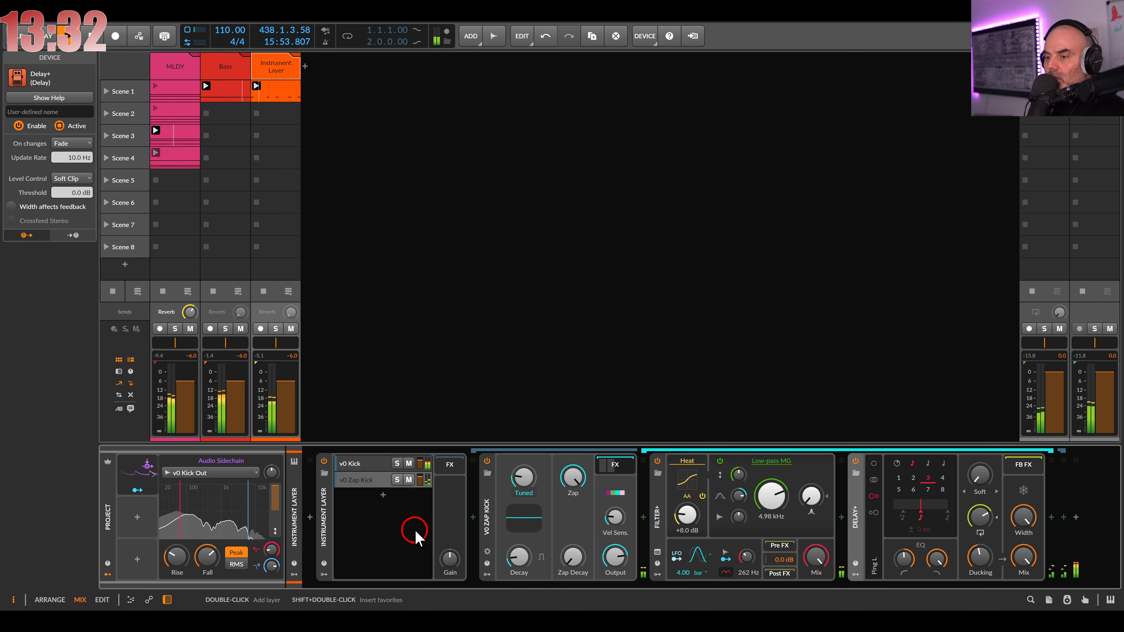
left_click(398, 480)
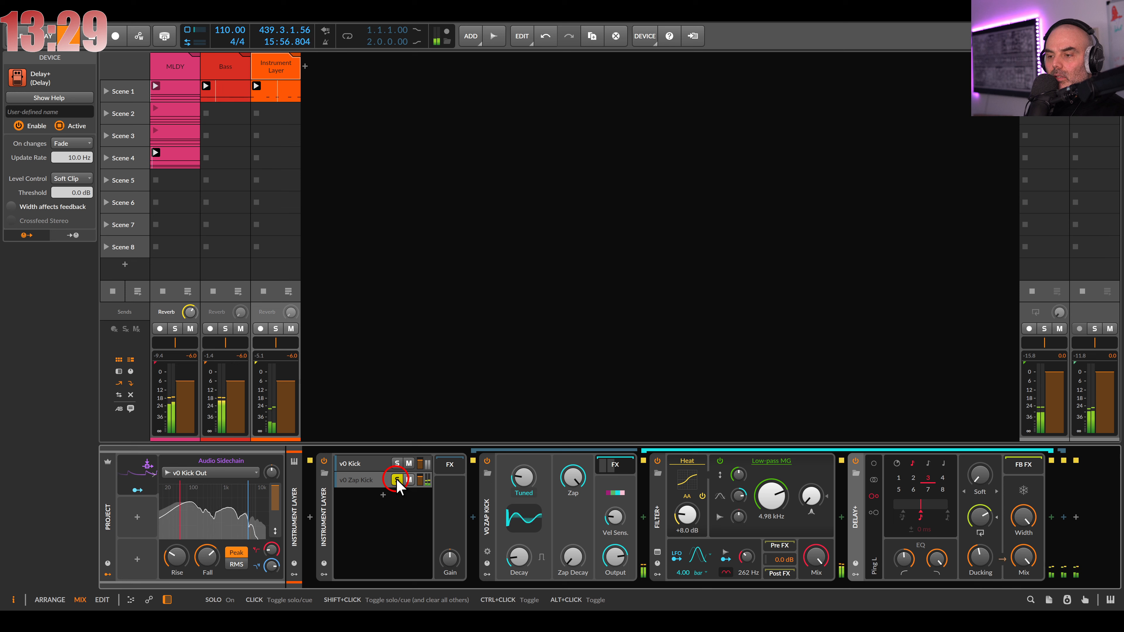
left_click(398, 480)
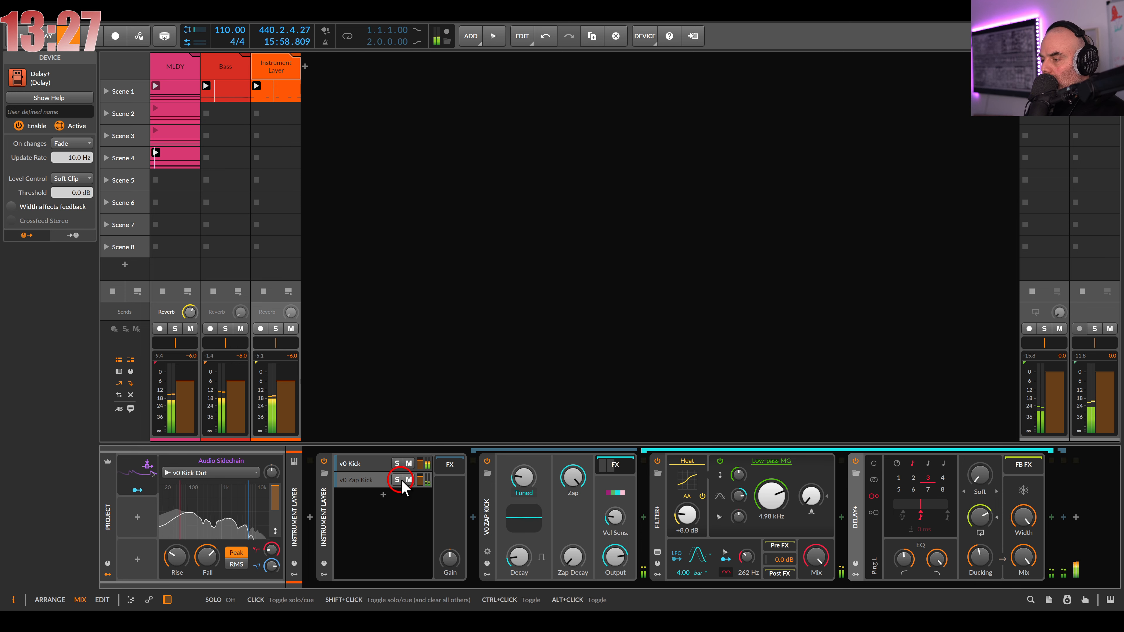
left_click_drag(686, 515, 687, 498)
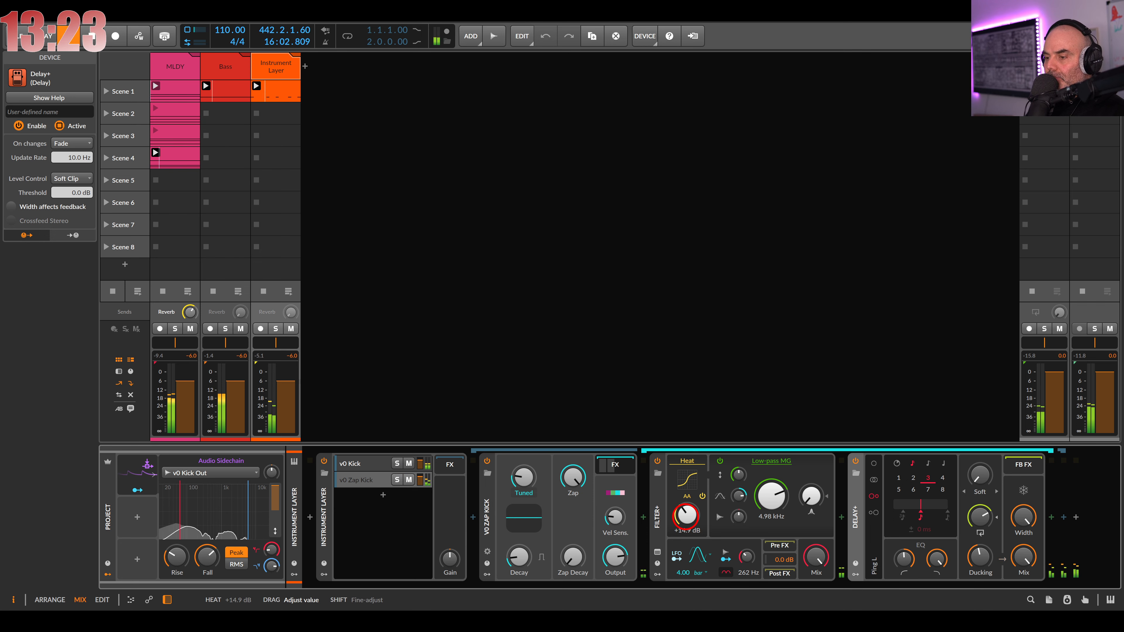
left_click_drag(686, 516, 686, 518)
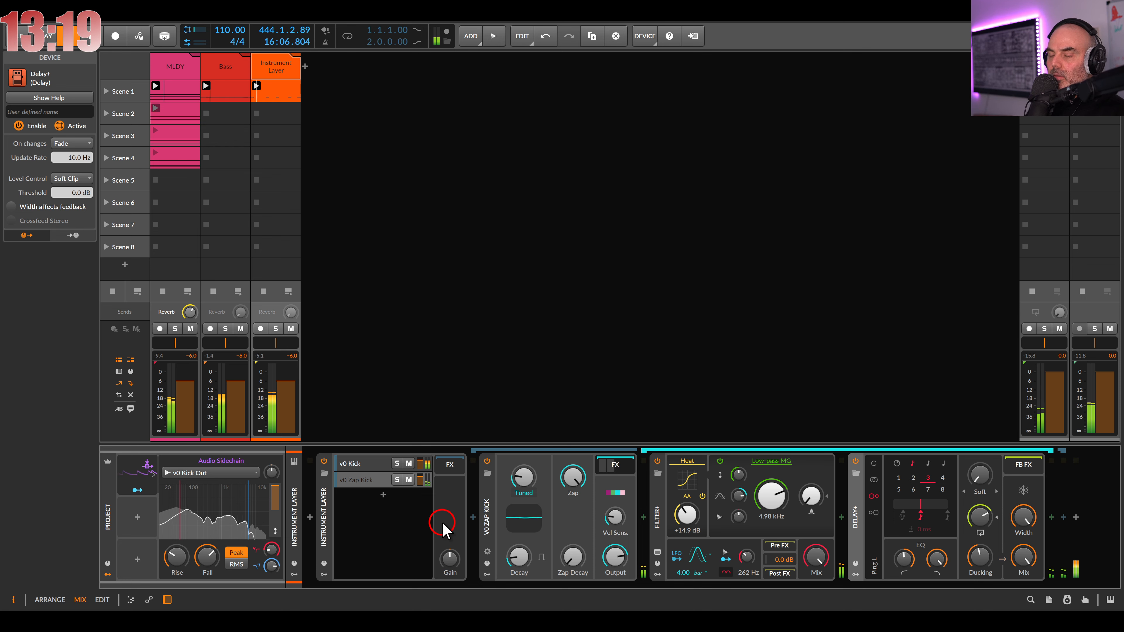
Show the Instrument Layer's chains as mixer channels and adjust the Reverb send of the v0 Zap Kick chain
left_click(371, 484)
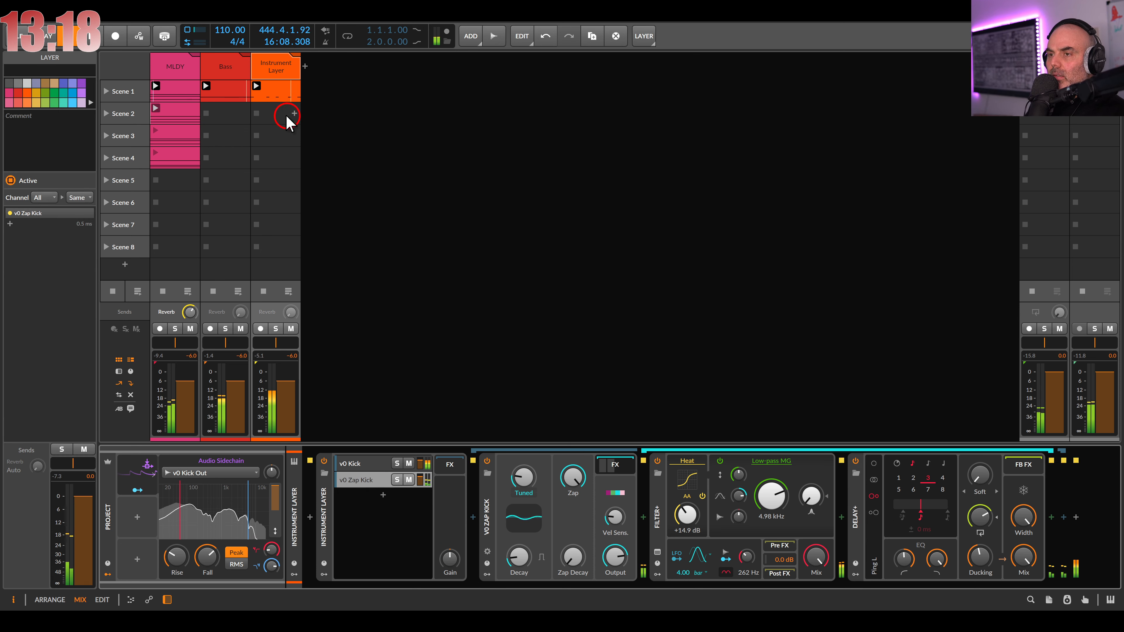
left_click(304, 58)
left_click(381, 68)
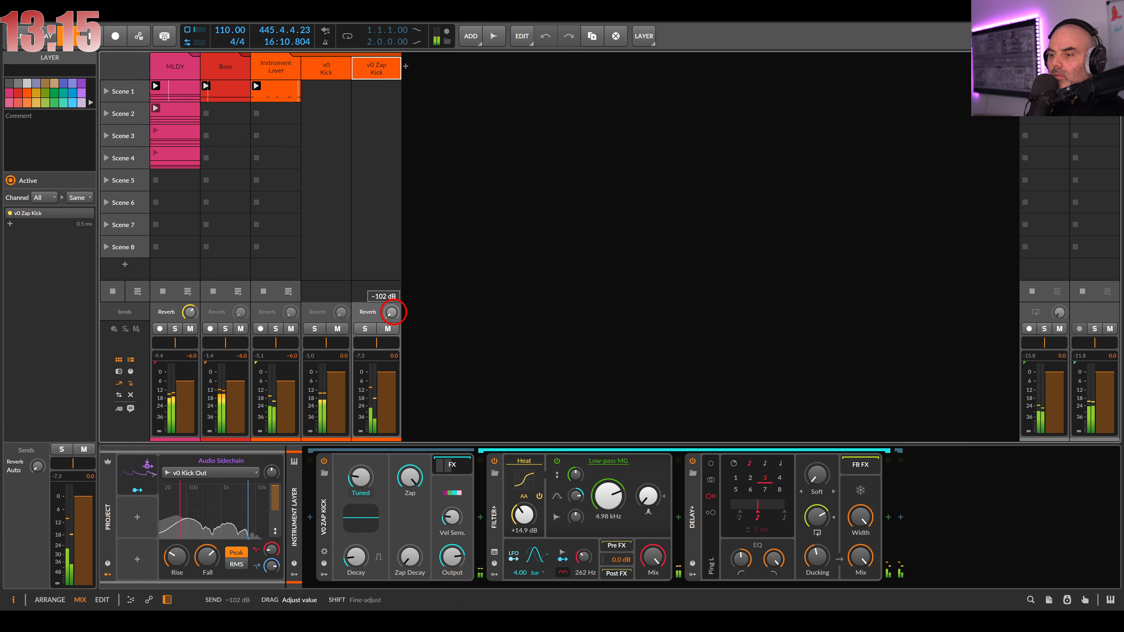
mouse_move(393, 312)
left_mouse_down()
mouse_move(393, 303)
mouse_move(393, 312)
left_mouse_up()
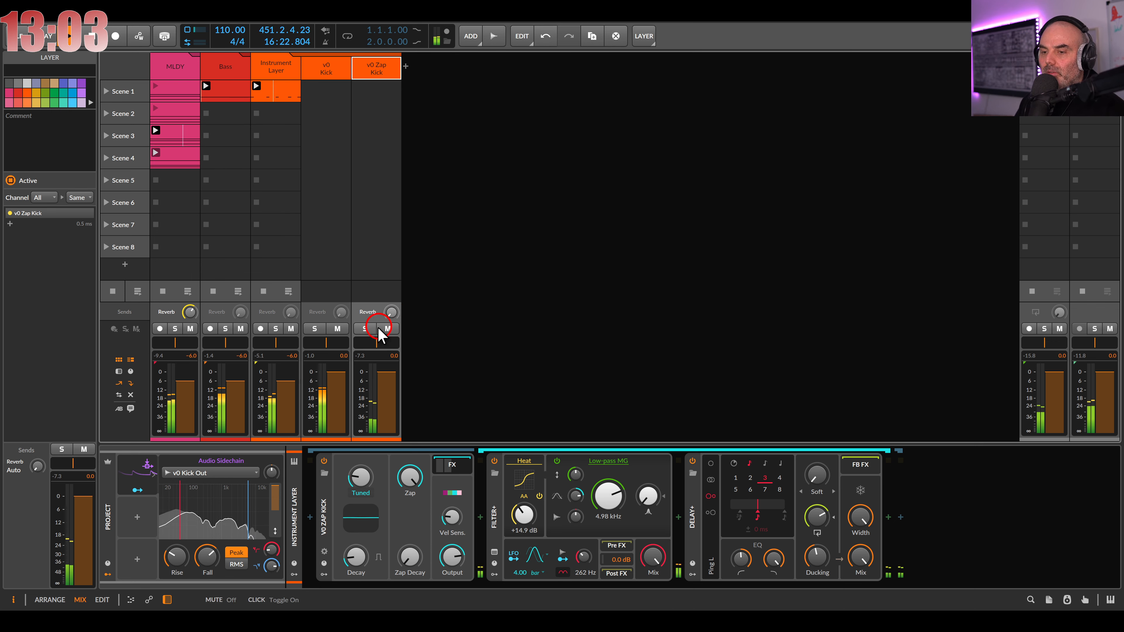
Add an LFO modulator to the project and set its waveform tilt to -100%
left_click(138, 518)
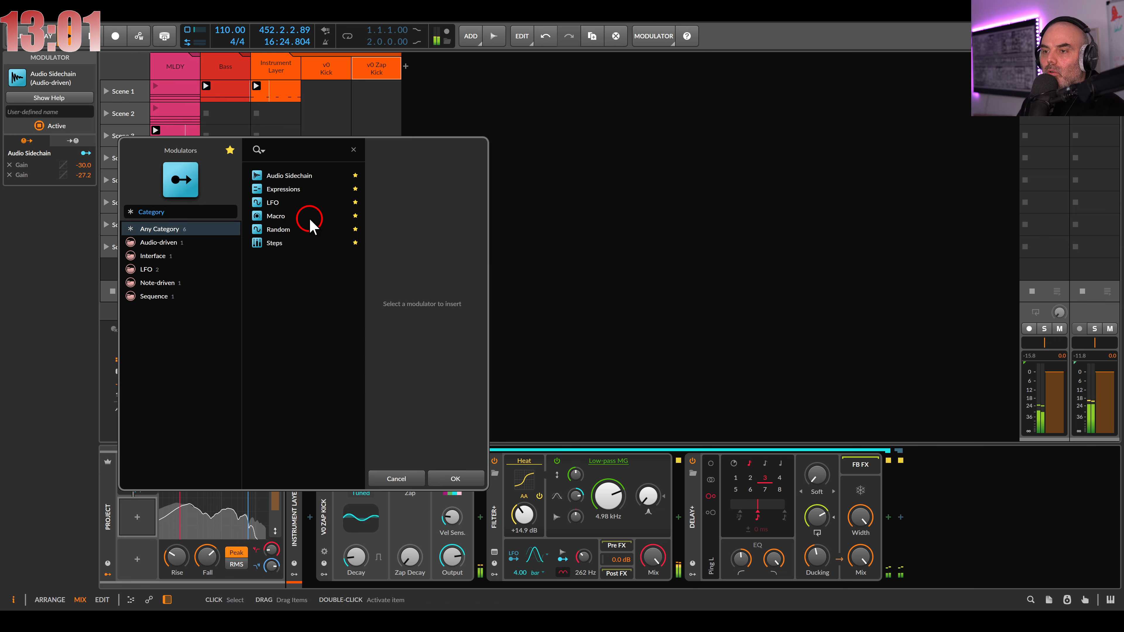
double_click(274, 204)
left_click(138, 509)
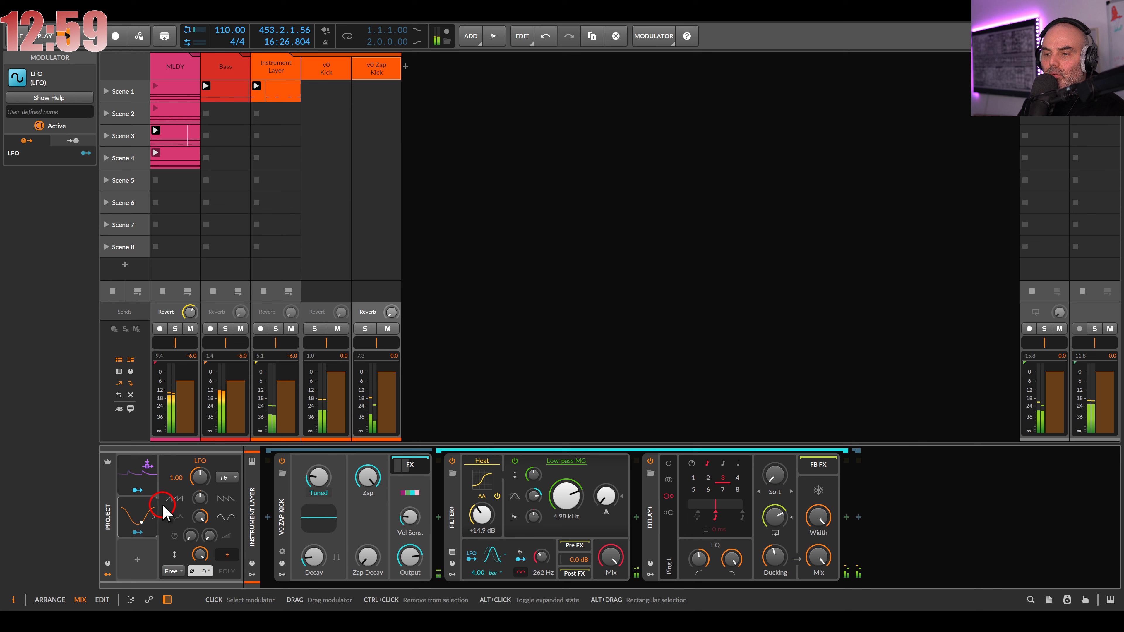
left_click(199, 505)
left_click_drag(197, 512, 202, 504)
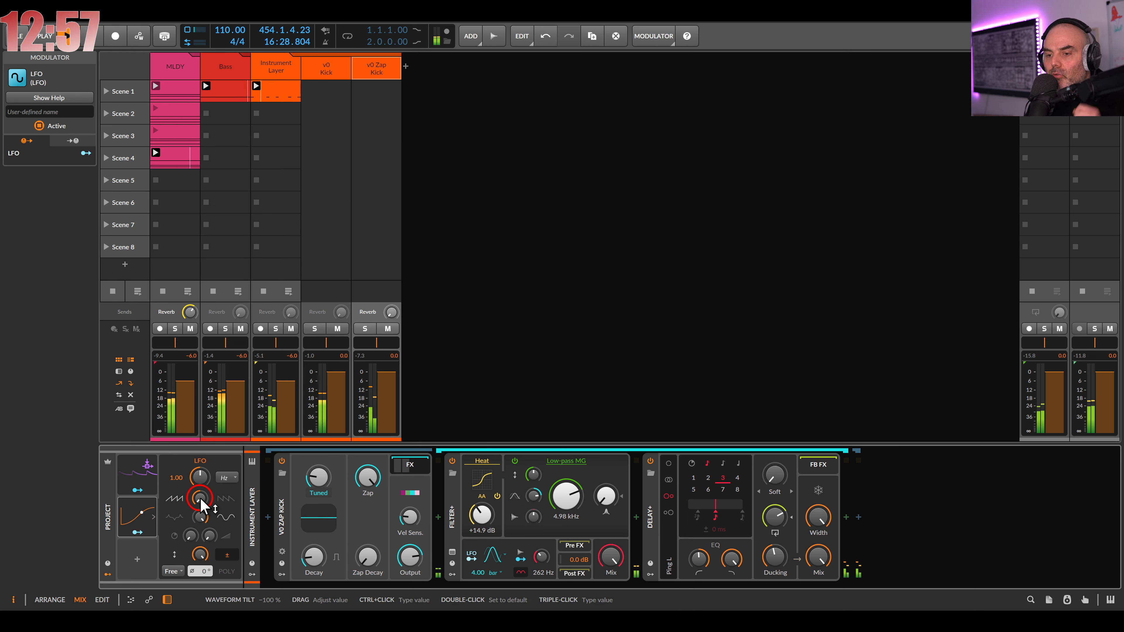
Set the project LFO to a bar timebase with a rate of 8.00 and Sync retriggering
left_click(227, 478)
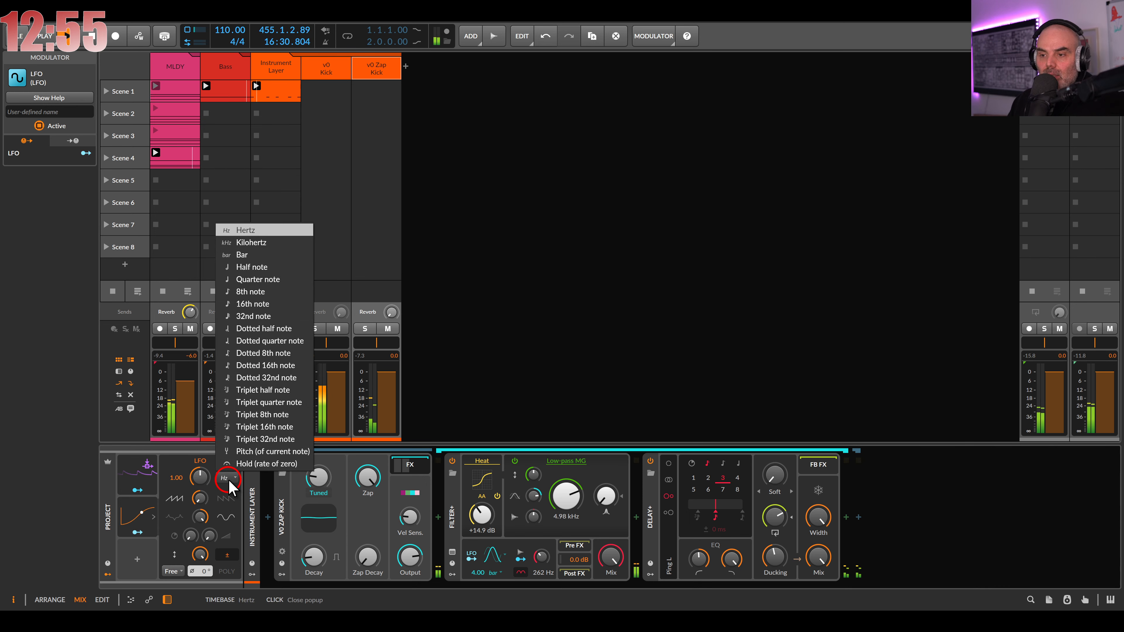
left_click(265, 253)
left_click(167, 465)
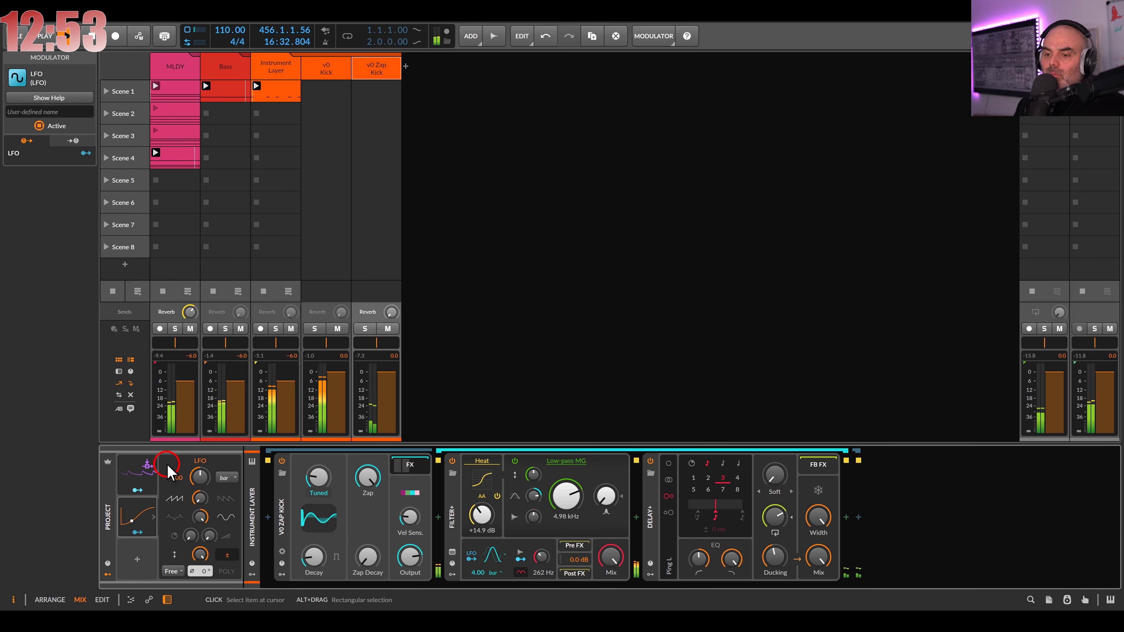
left_click_drag(195, 501, 195, 491)
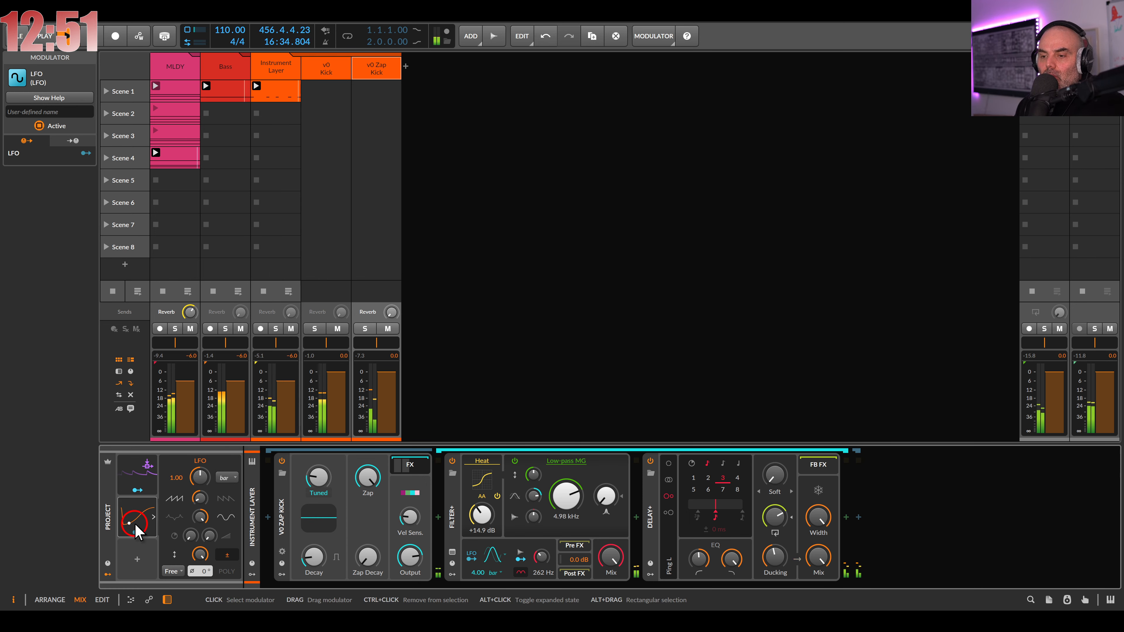
left_click(172, 571)
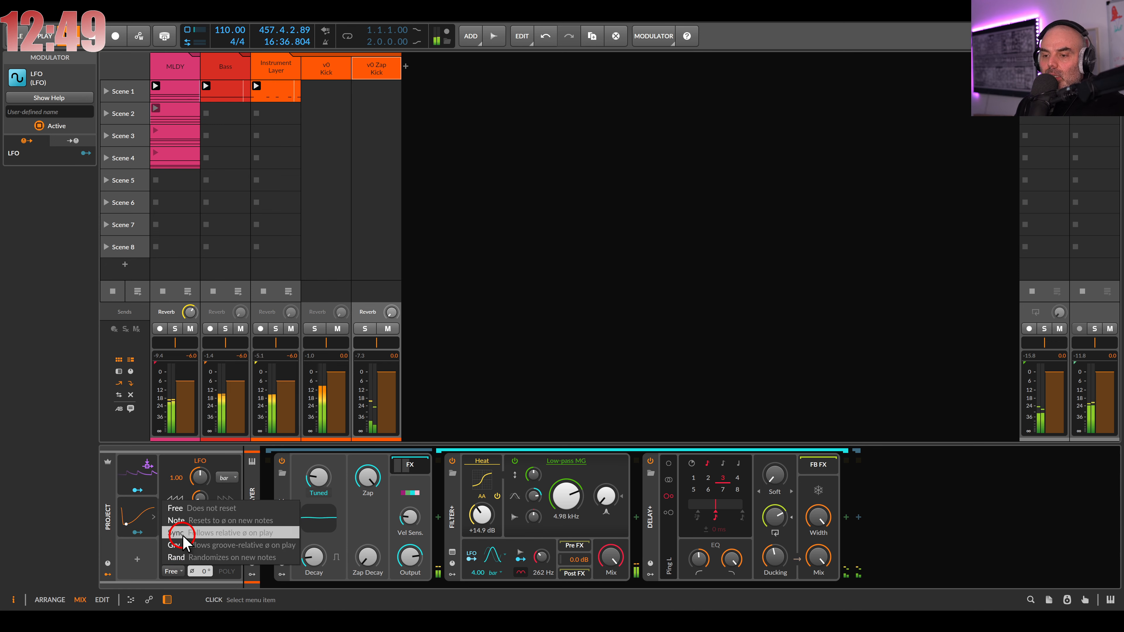
left_click(177, 482)
triple_click(175, 486)
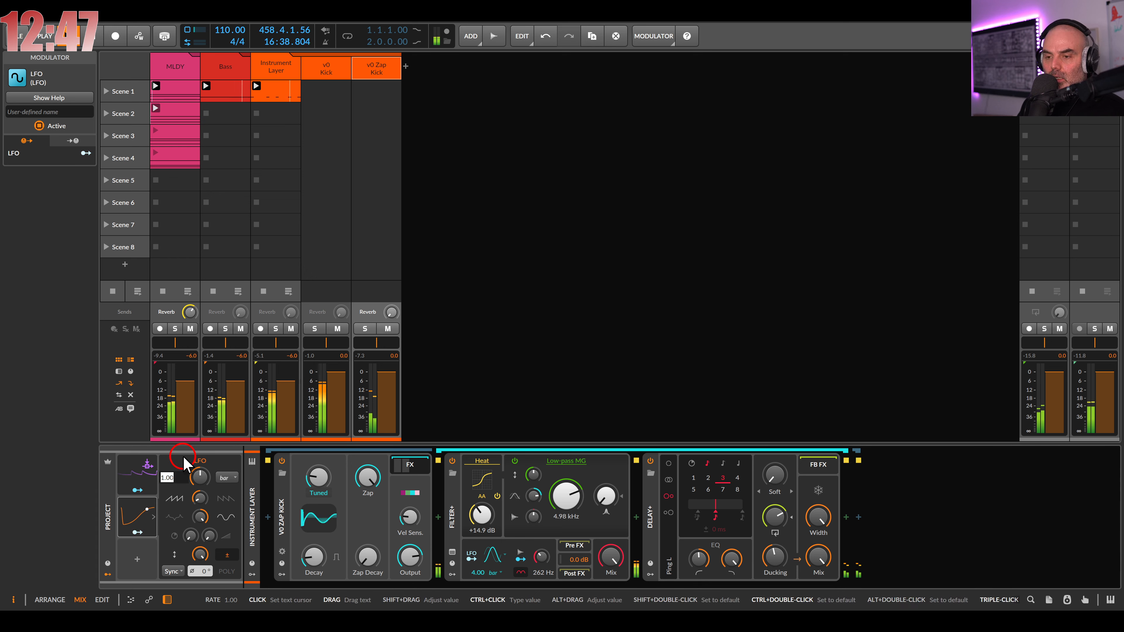
type("8")
key("Return")
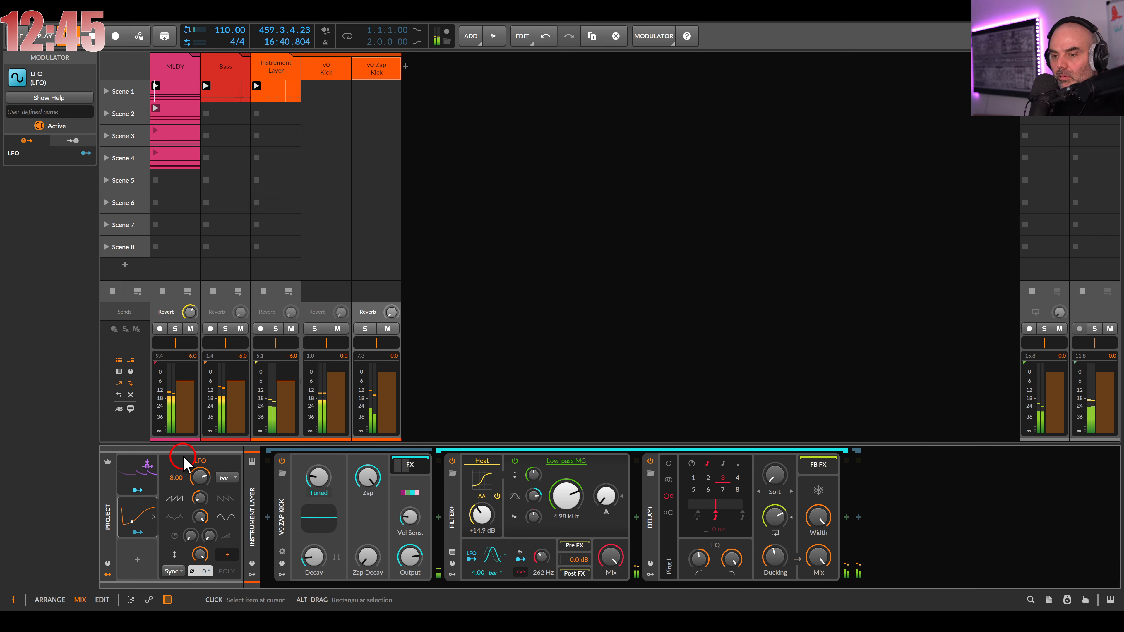
Map the project LFO to the Reverb send of the v0 Zap Kick chain with an amount of 0.655
left_click(137, 532)
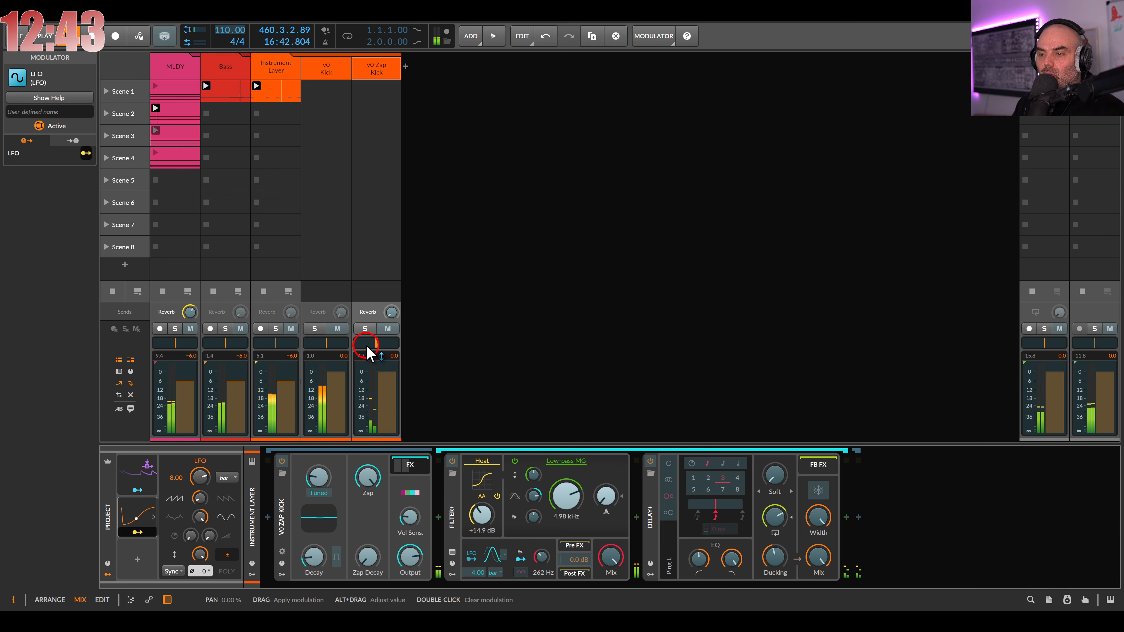
left_click_drag(391, 312, 392, 306)
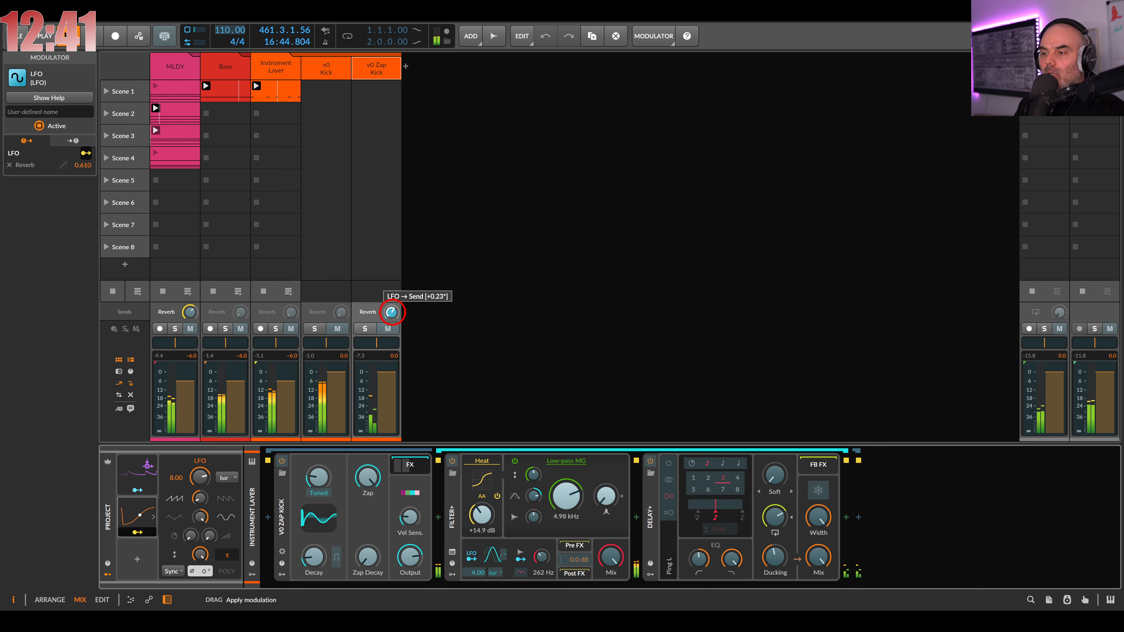
left_click(138, 532)
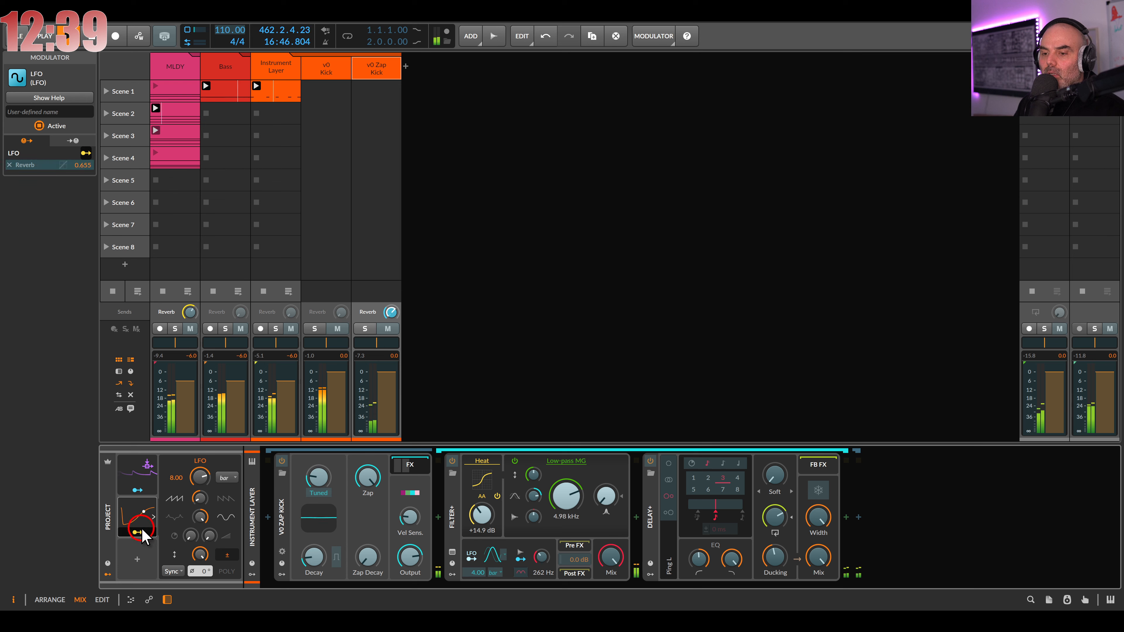
left_click(195, 499)
left_click(456, 366)
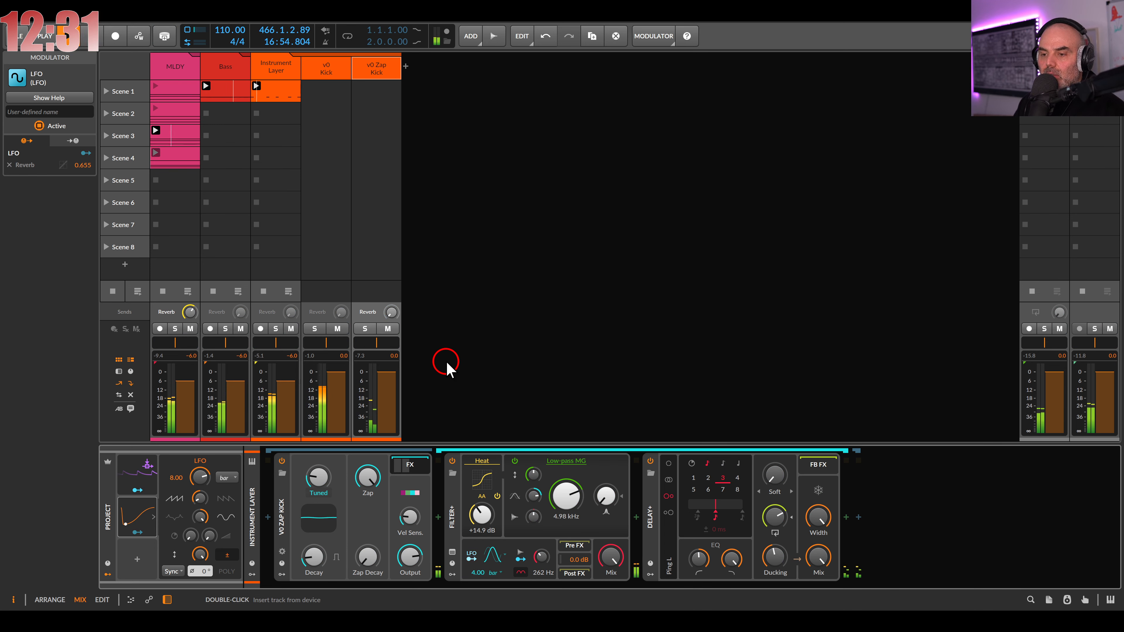
Hide the Instrument Layer's chains and create a new track with the v0 Snare instrument
left_click(295, 56)
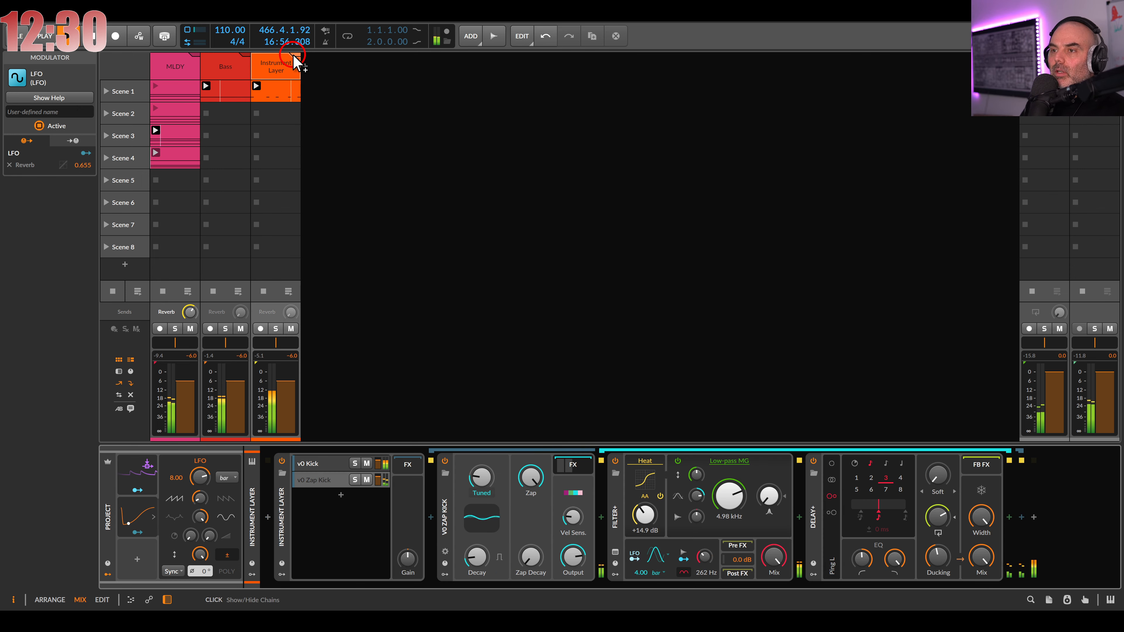
double_click(404, 212)
double_click(462, 257)
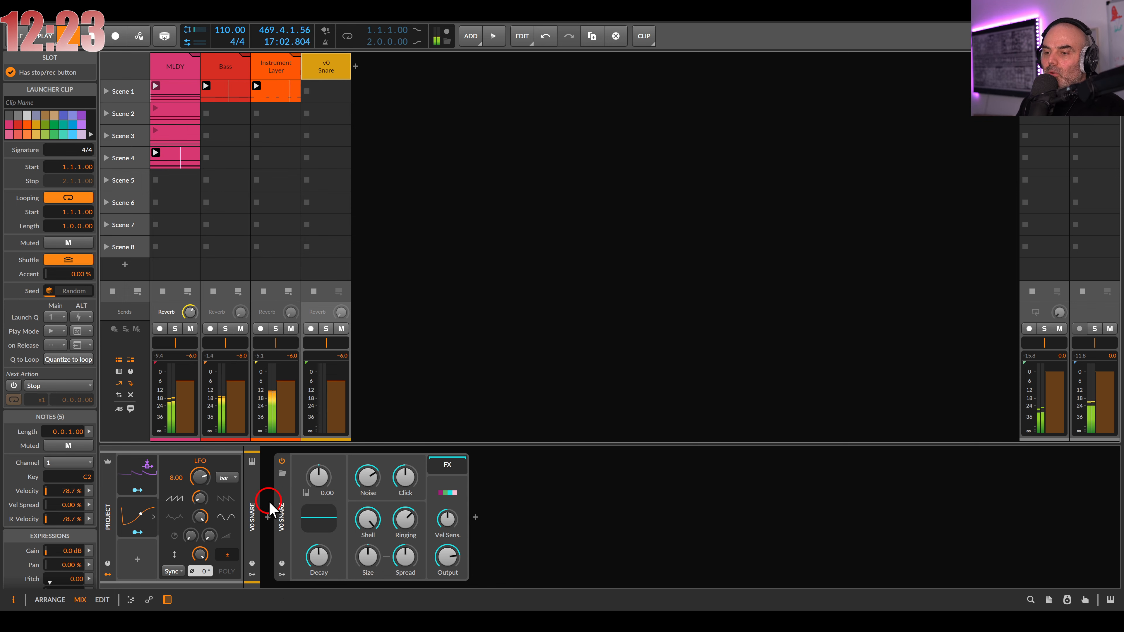
Insert a Stepwise sequencer ahead of v0 Snare and a Note FX Layer between the two devices
left_click(268, 518)
double_click(458, 206)
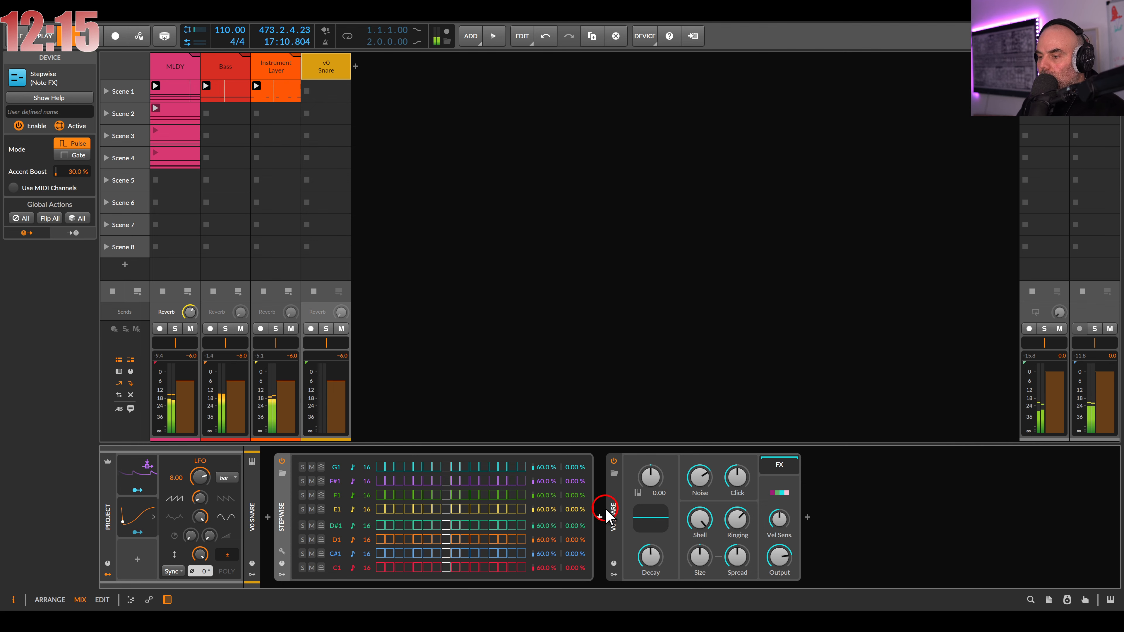
left_click(600, 517)
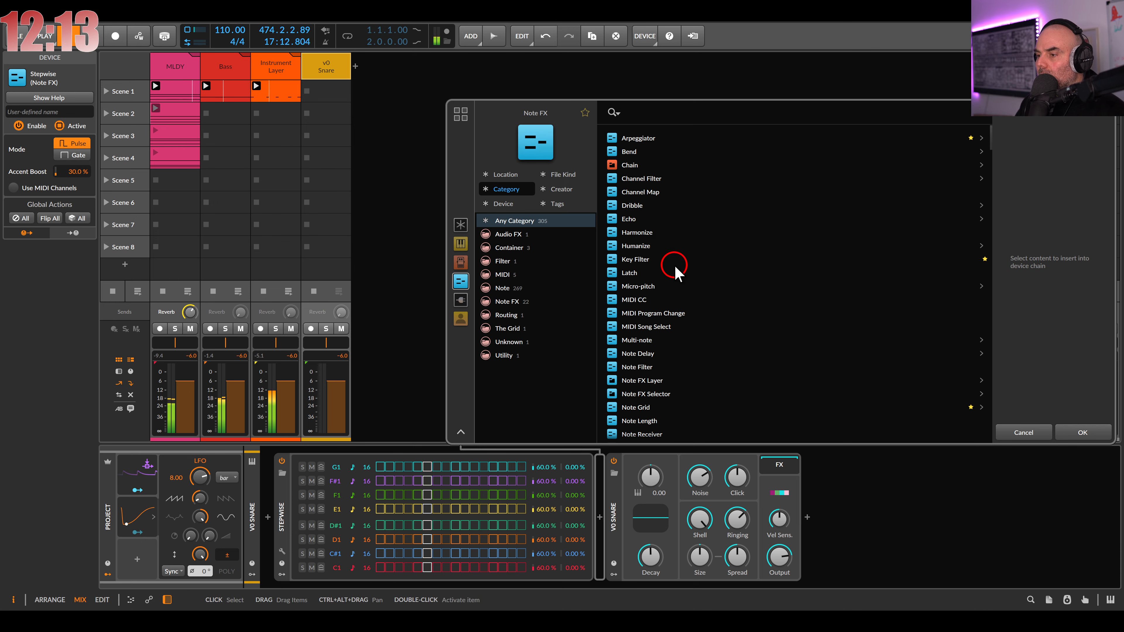
double_click(654, 388)
Add an empty layer to the Note FX Layer without inserting a device, and select that layer
double_click(669, 524)
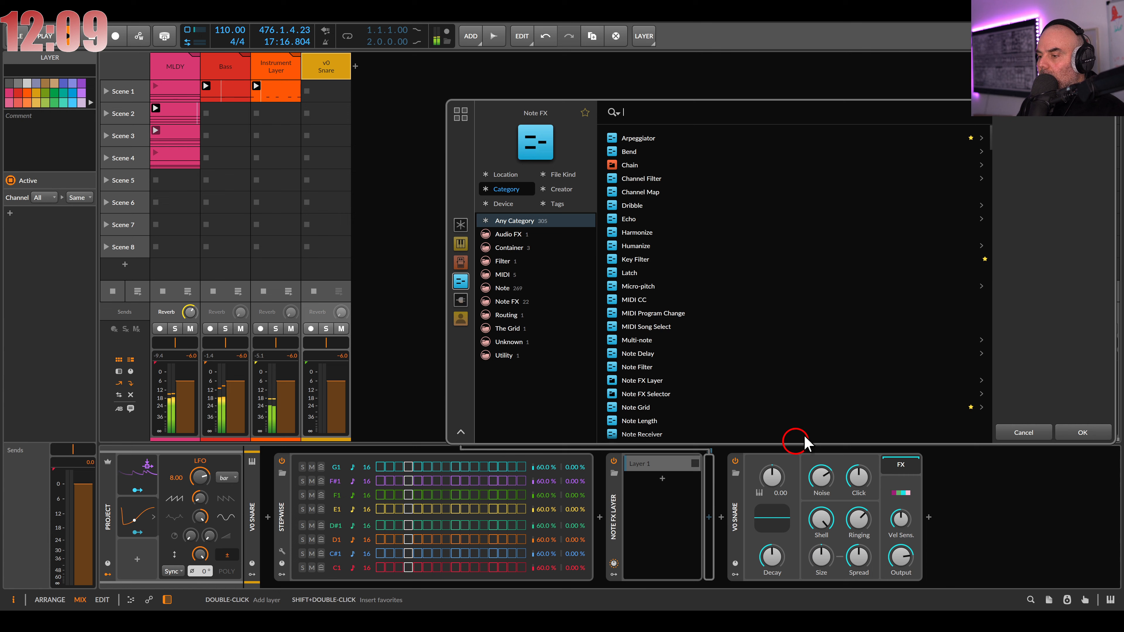
left_click(1070, 433)
left_click(648, 467)
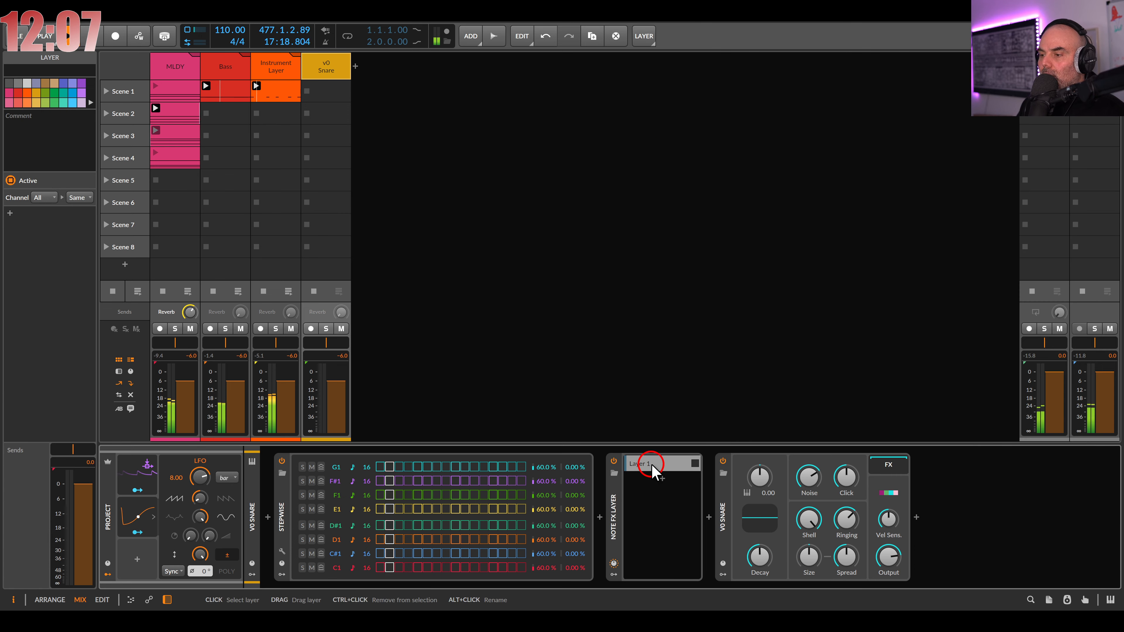
Enable Use MIDI Channels on the Stepwise sequencer and move v0 Snare into Layer 1 of the Note FX Layer
left_click(286, 500)
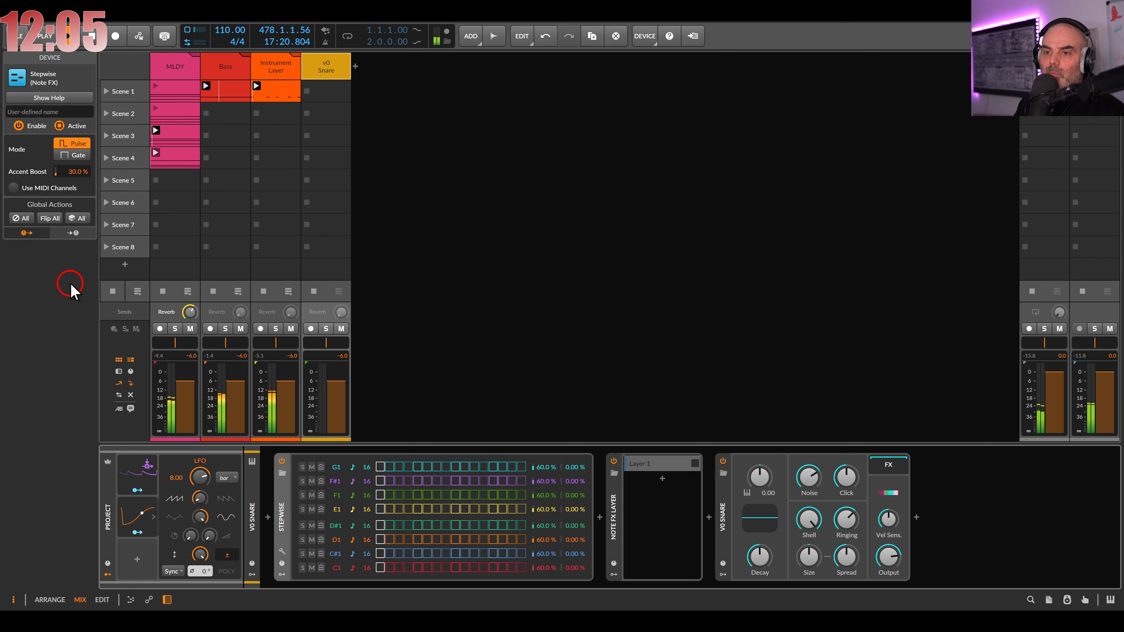
left_click(34, 196)
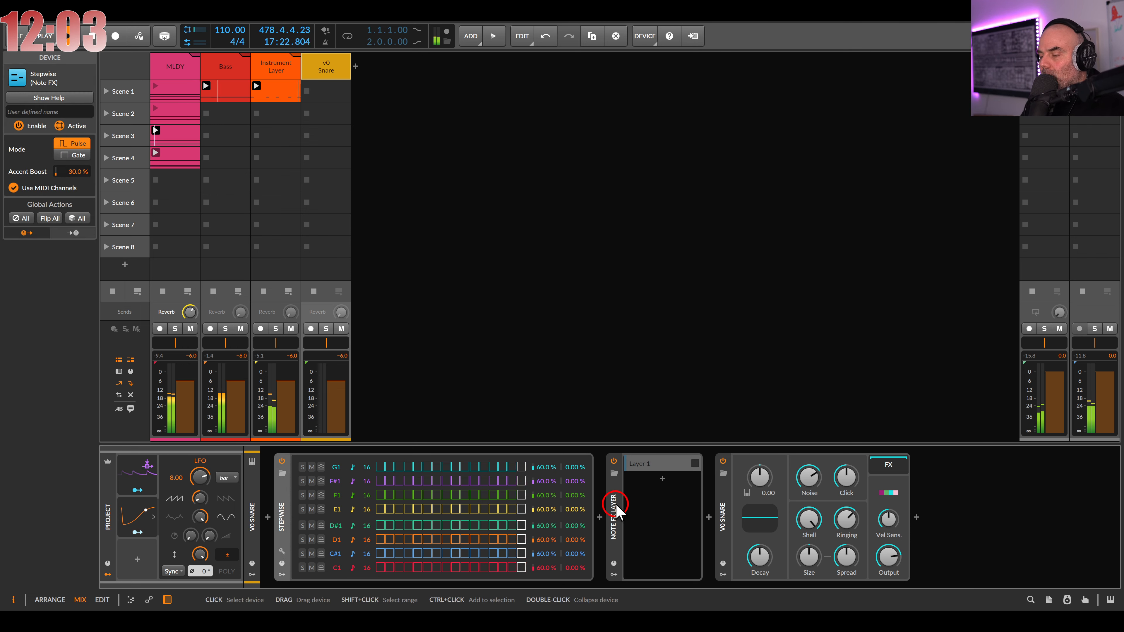
left_click_drag(720, 509, 661, 467)
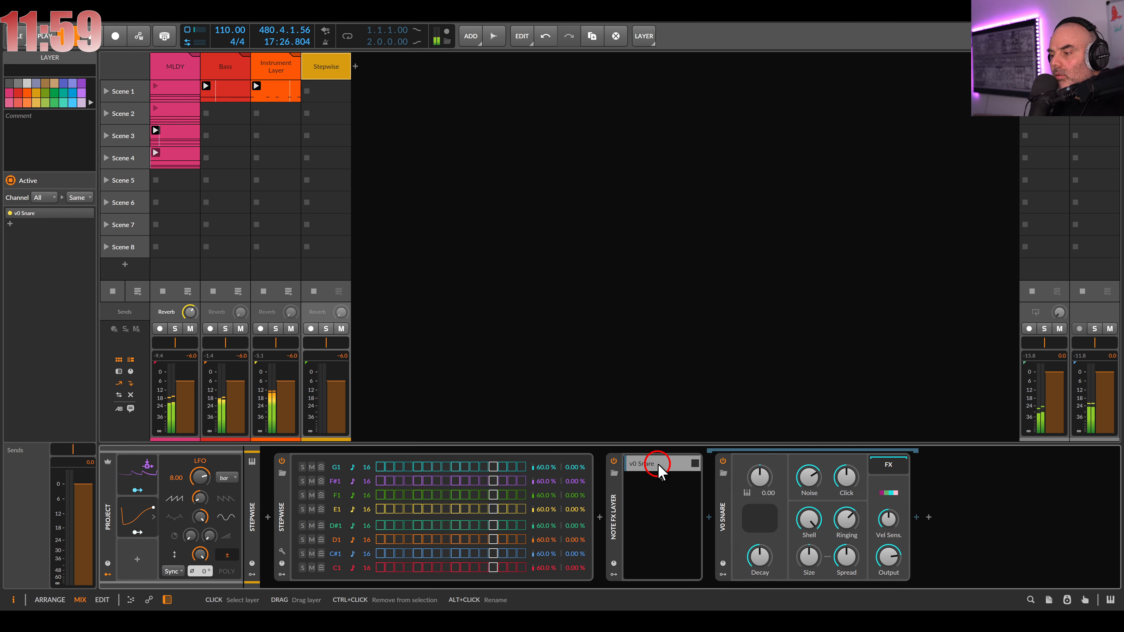
Add a C1 hit on Stepwise's first step and restrict the Note FX Layer's only layer to input channel 1
left_click(380, 568)
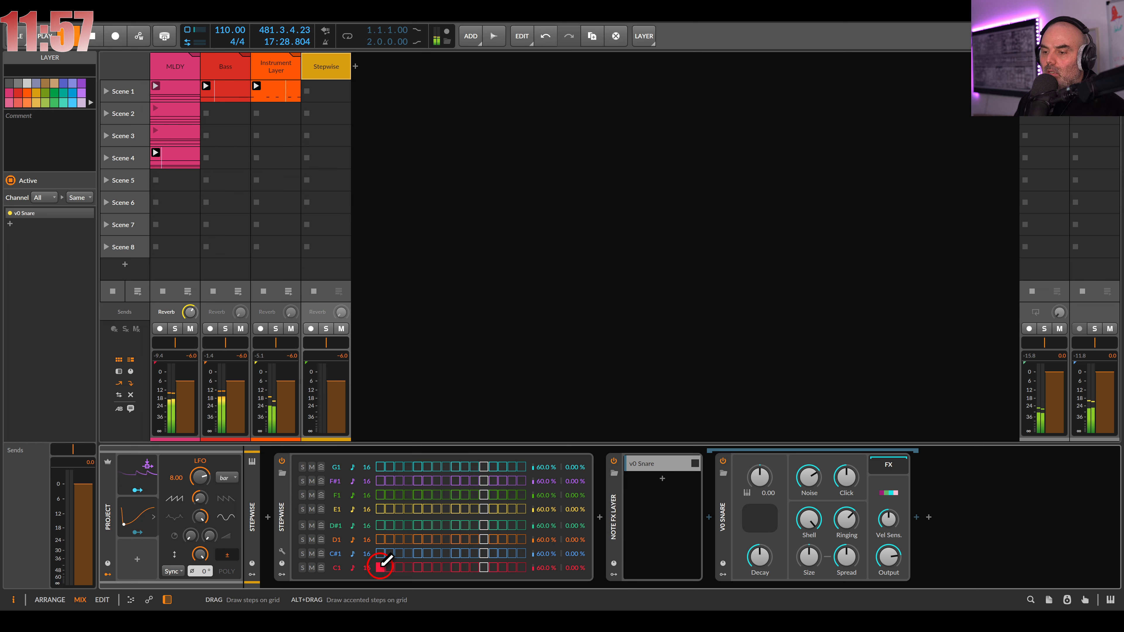
left_click(636, 465)
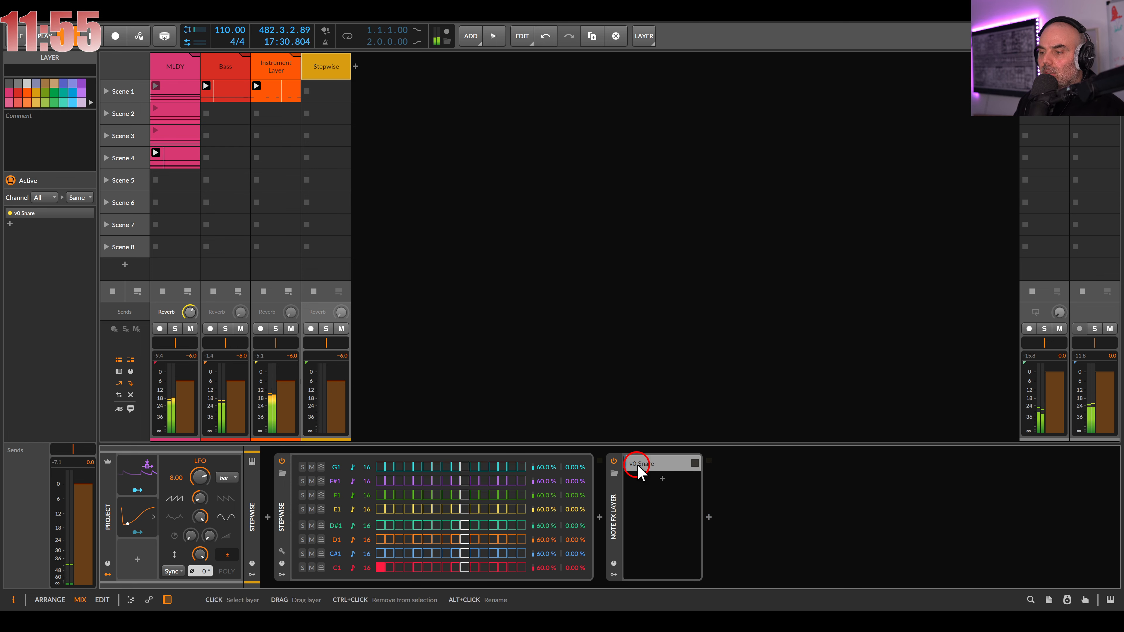
left_click(46, 198)
left_click(50, 224)
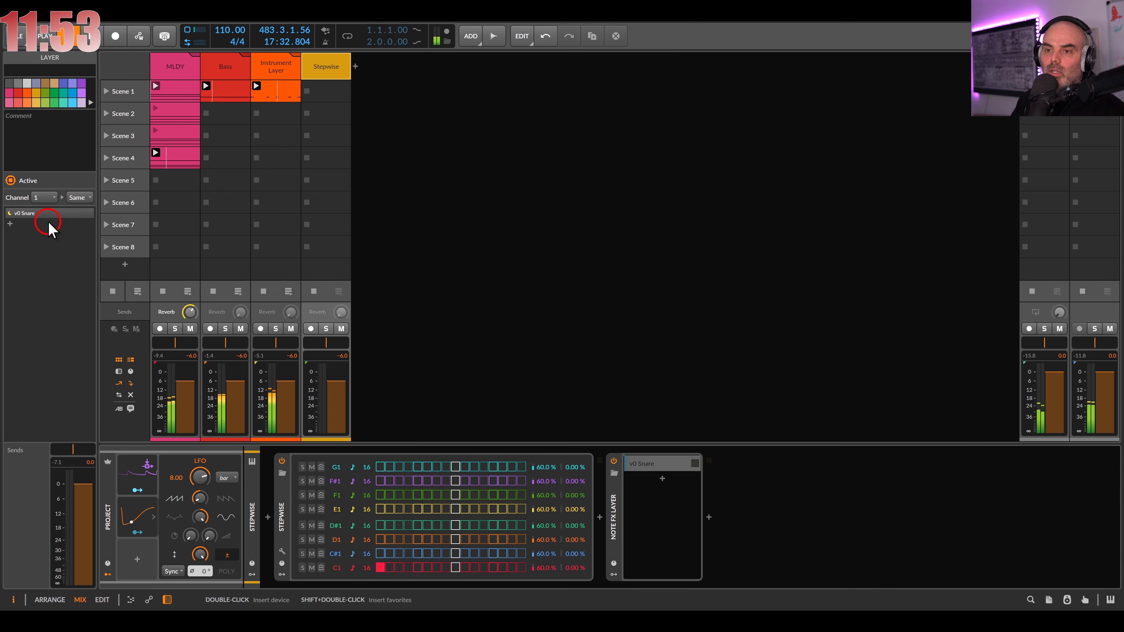
left_click(646, 465)
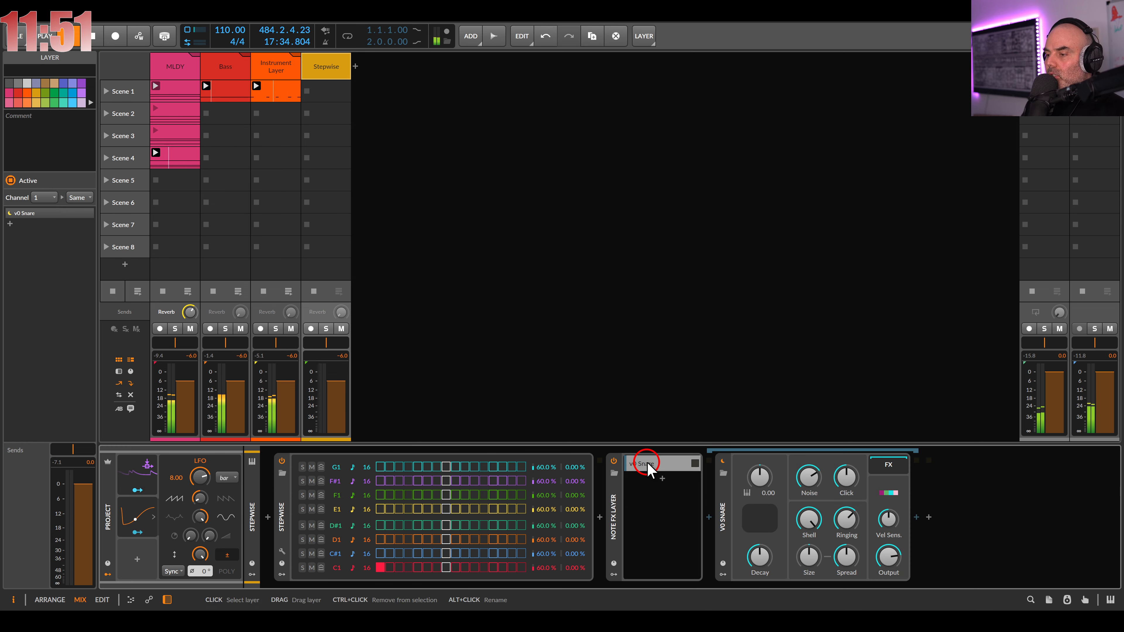
Solo the snare track and draw additional C1 hits on steps 4, 9, 10 and 12
left_click(325, 328)
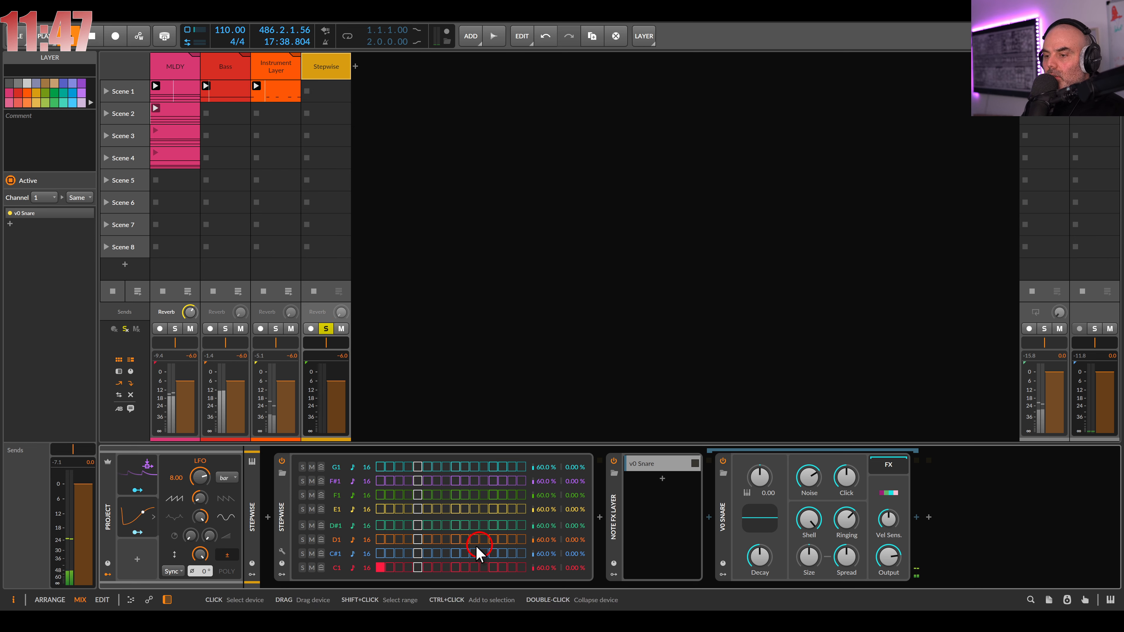
left_click(409, 568)
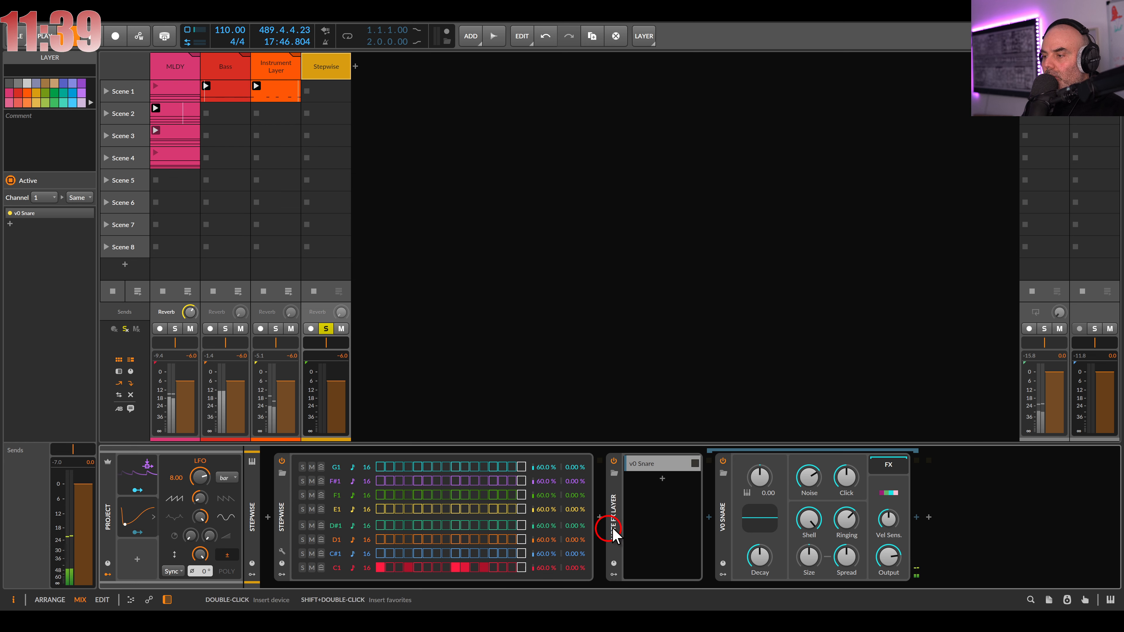
Move v0 Snare out behind the Note FX Layer and program a 15-step C#1 lane with hits on steps 6, 12 and 14
left_click_drag(721, 509, 936, 503)
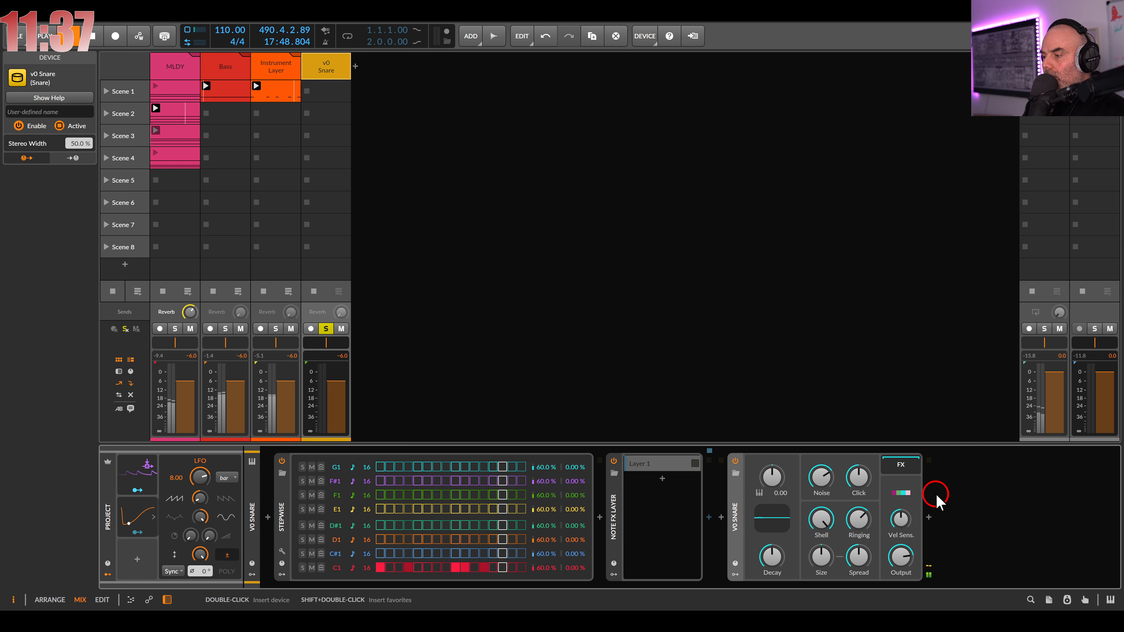
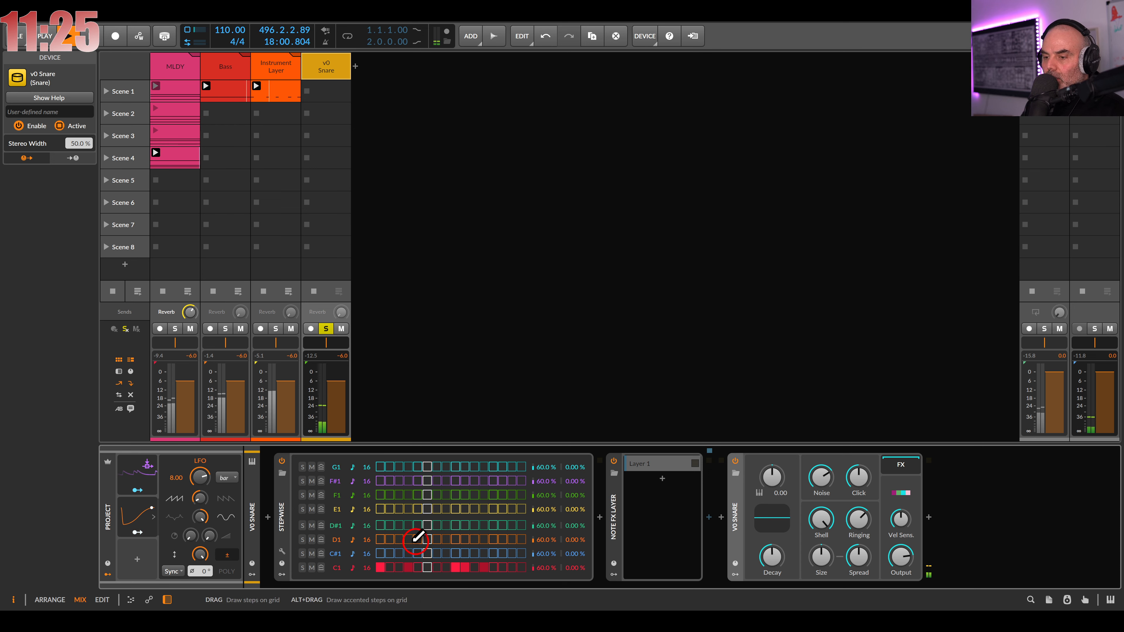
left_click_drag(367, 556, 366, 555)
left_click(483, 553)
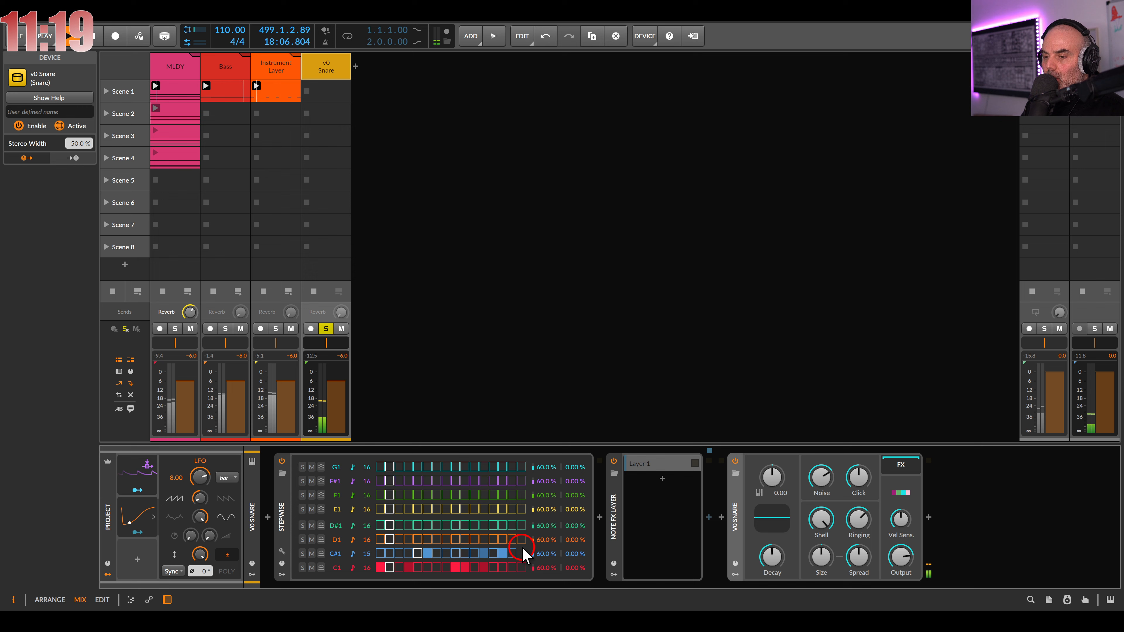
Add an empty second layer to the Note FX Layer and set its input channel to 2
left_click(663, 517)
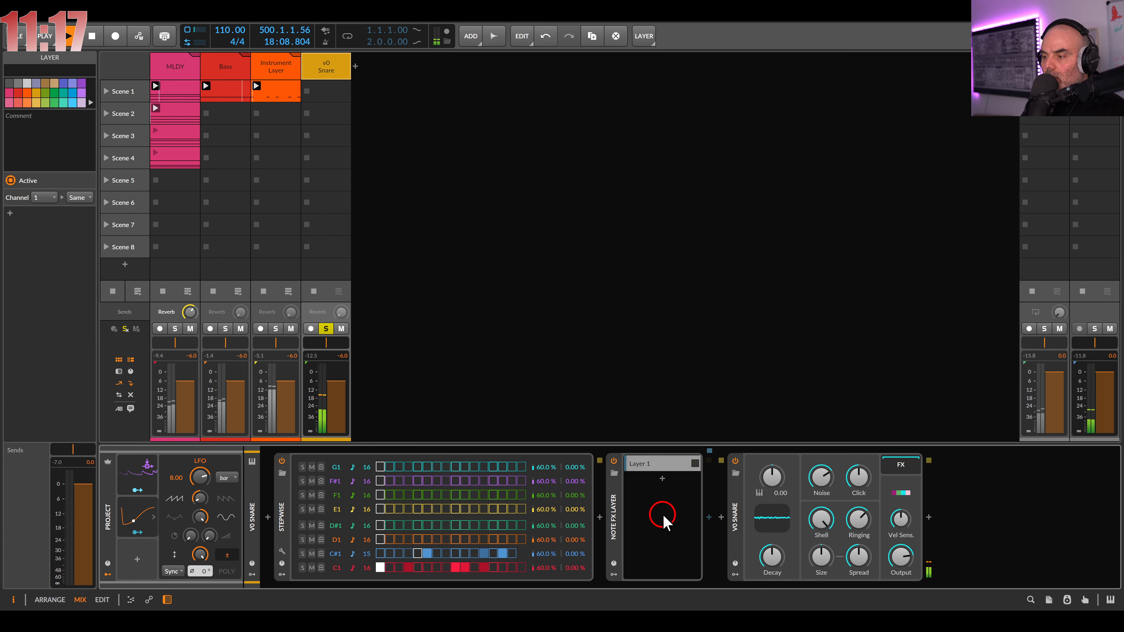
left_click(1025, 433)
left_click(655, 481)
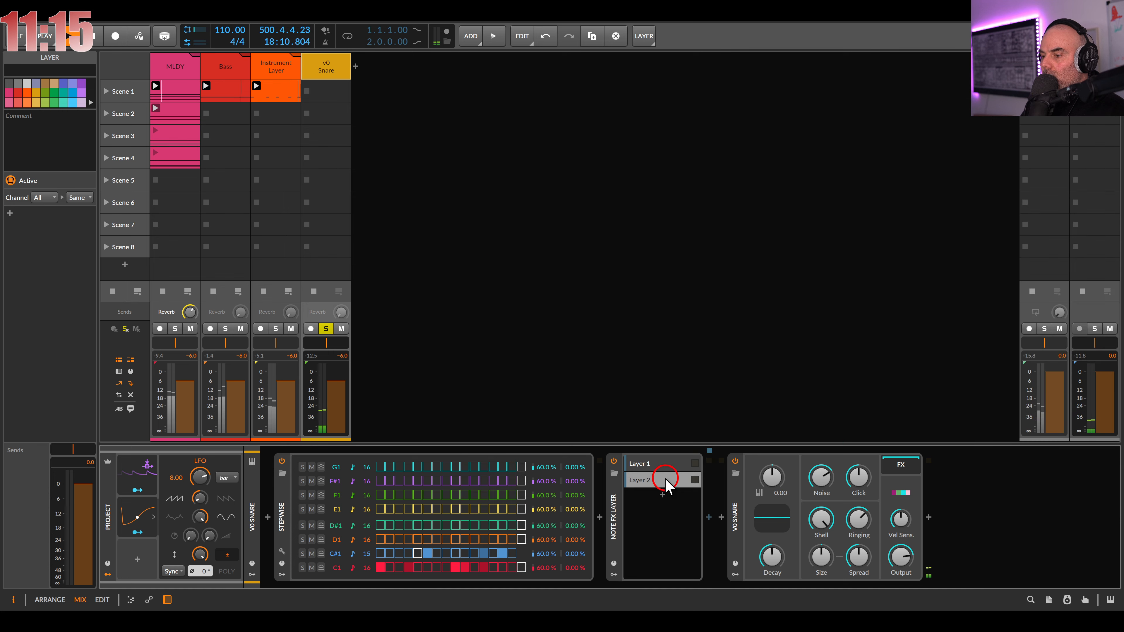
left_click(44, 198)
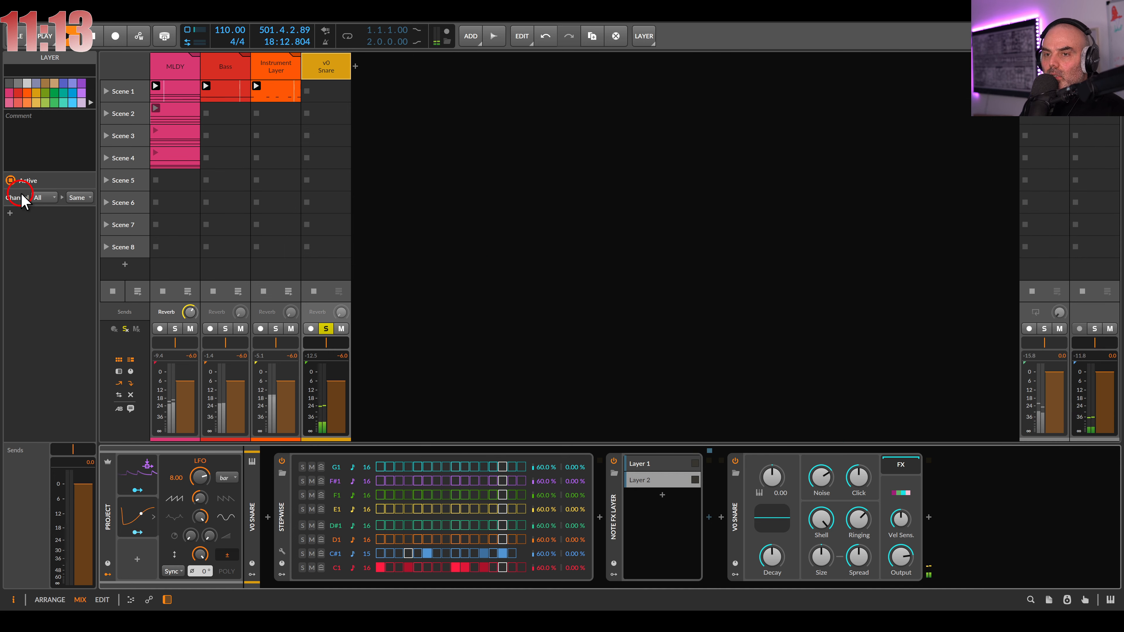
left_click(57, 221)
left_click(655, 481)
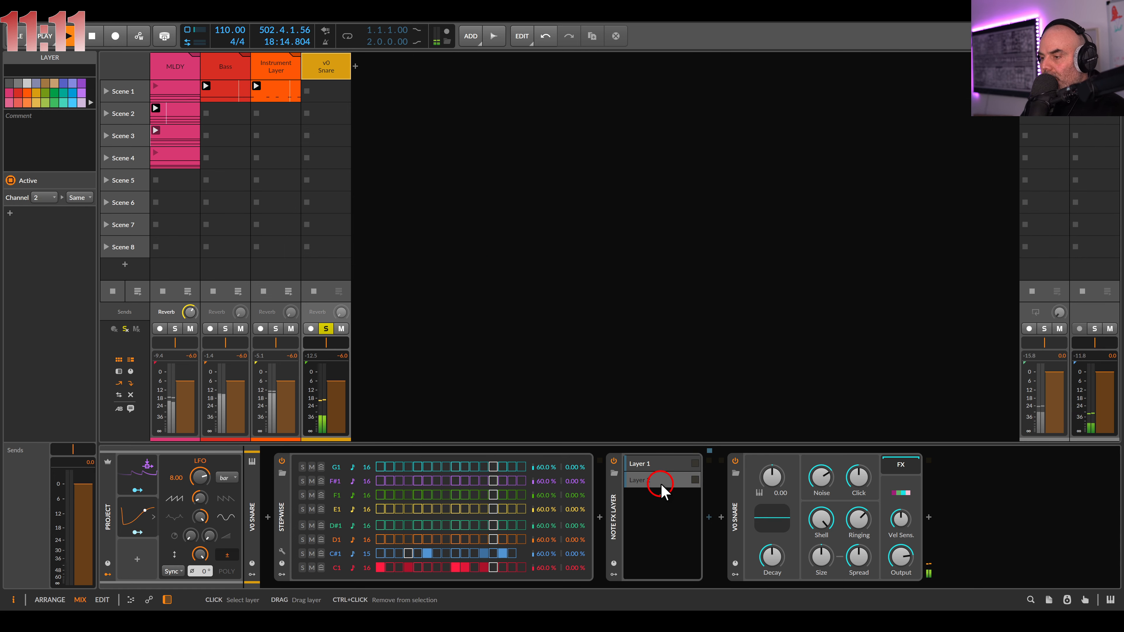
Insert Note Repeats into the second layer and place a Latch device ahead of it
left_click(708, 516)
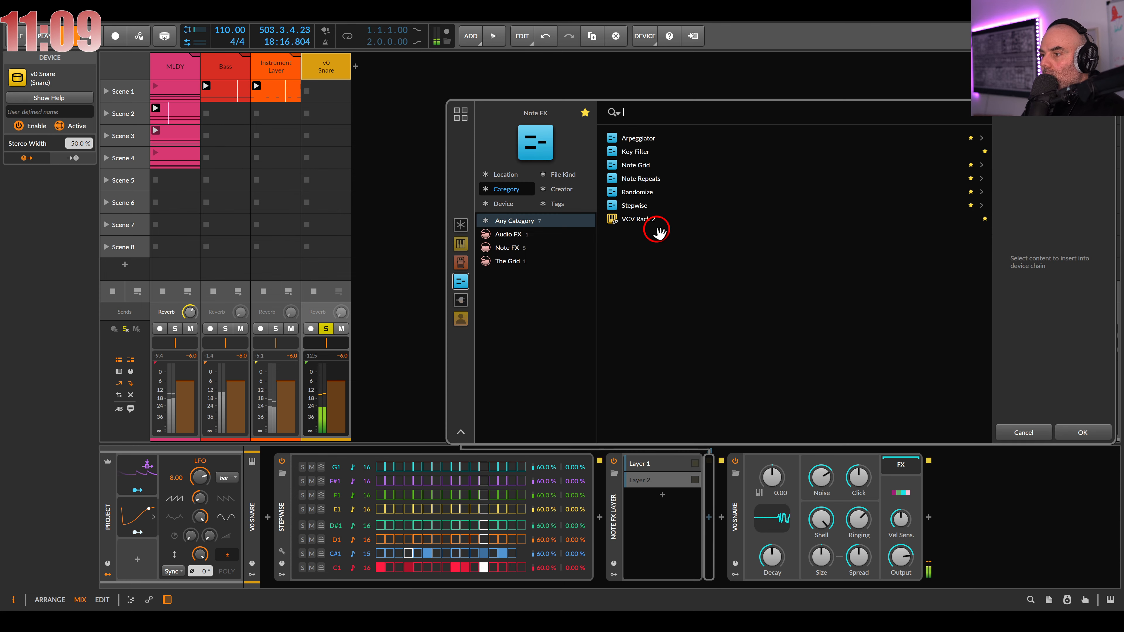
double_click(647, 180)
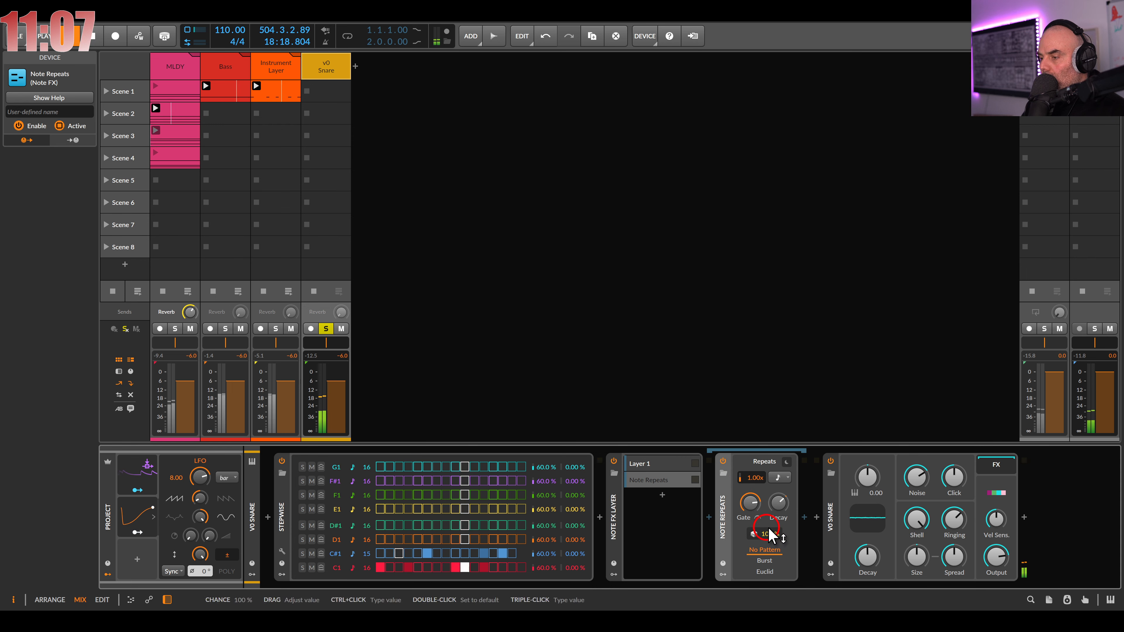
left_click(709, 518)
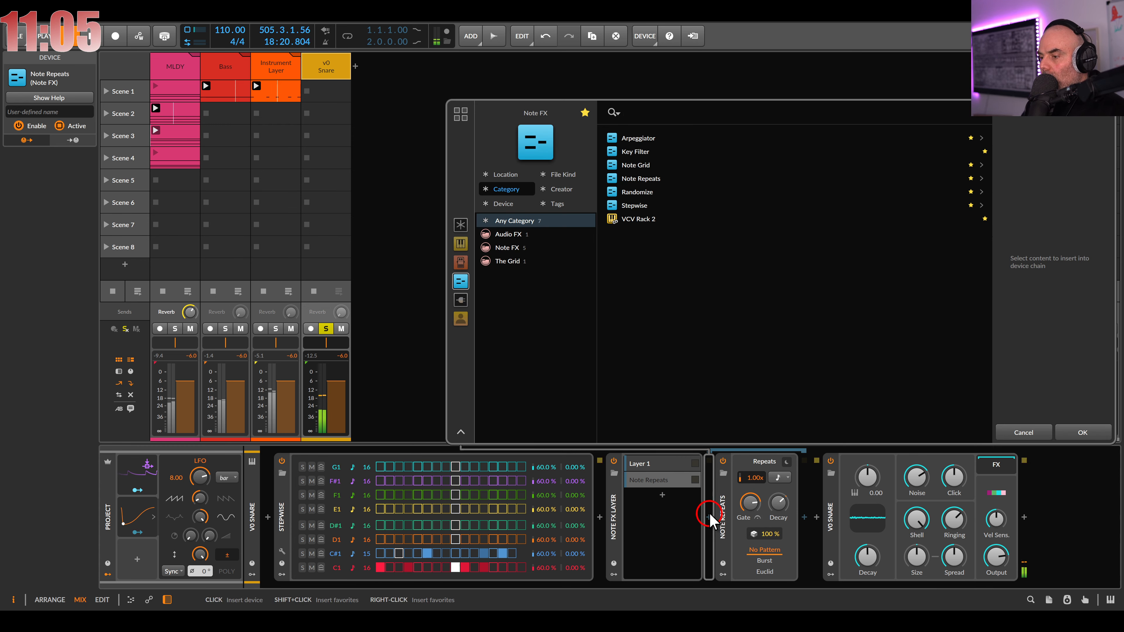
left_click(585, 113)
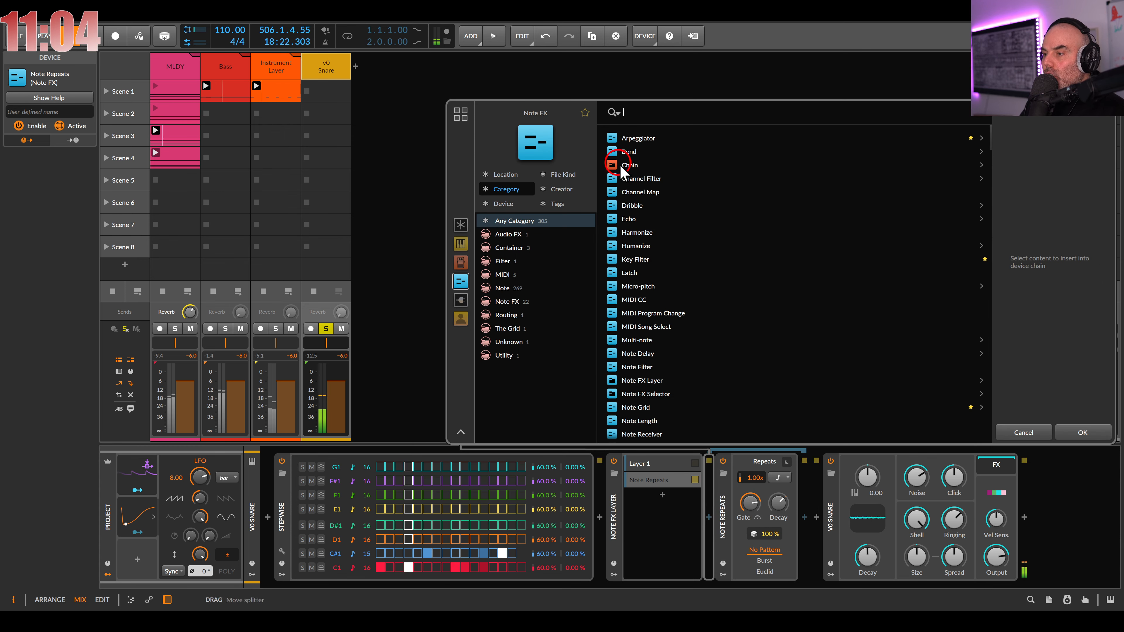
double_click(638, 274)
Set the Latch device's mode to as Toggle
left_click(758, 510)
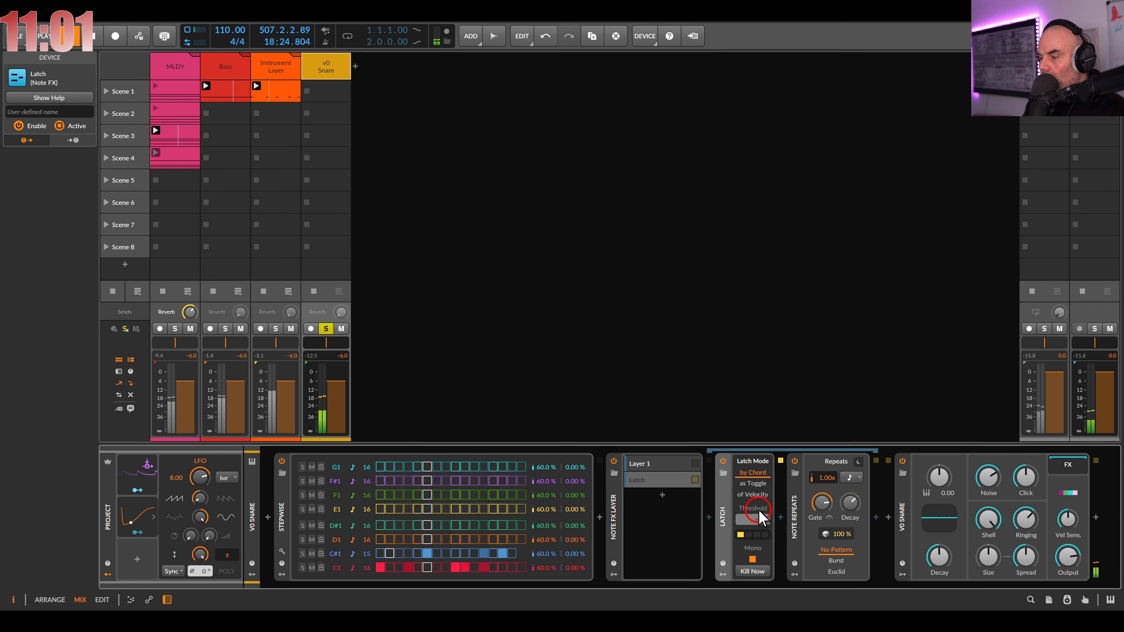
left_click(752, 484)
left_click(752, 483)
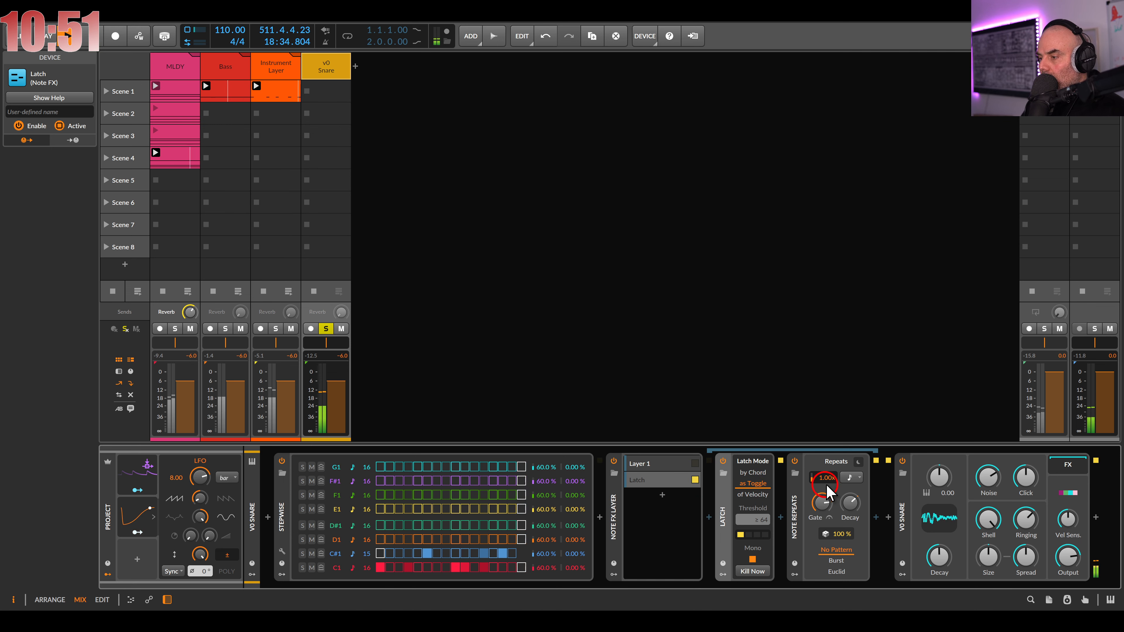
Adjust the timebase of Note Repeats and set its chance to 43.0 %
left_click(852, 478)
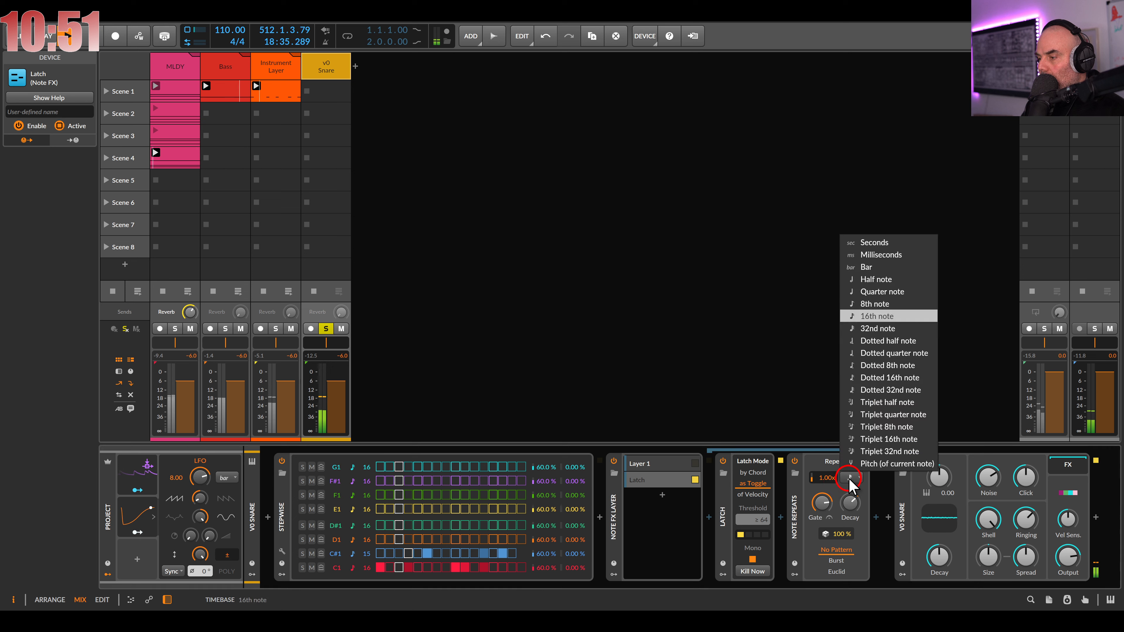
left_click(878, 337)
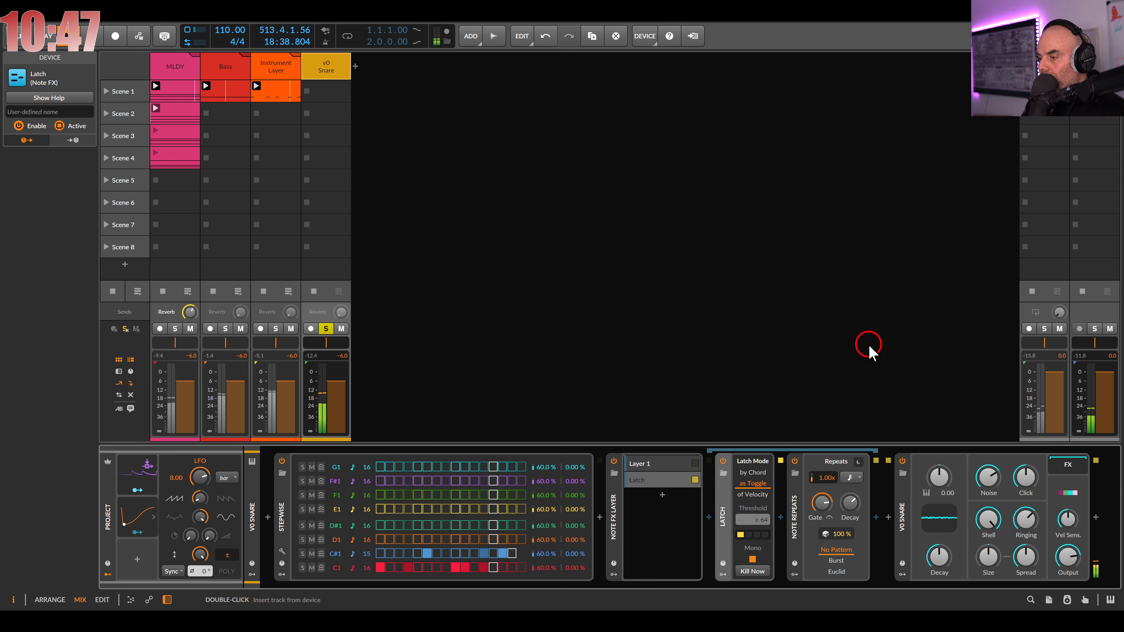
mouse_move(839, 540)
left_mouse_down()
mouse_move(838, 553)
mouse_move(850, 531)
left_mouse_up()
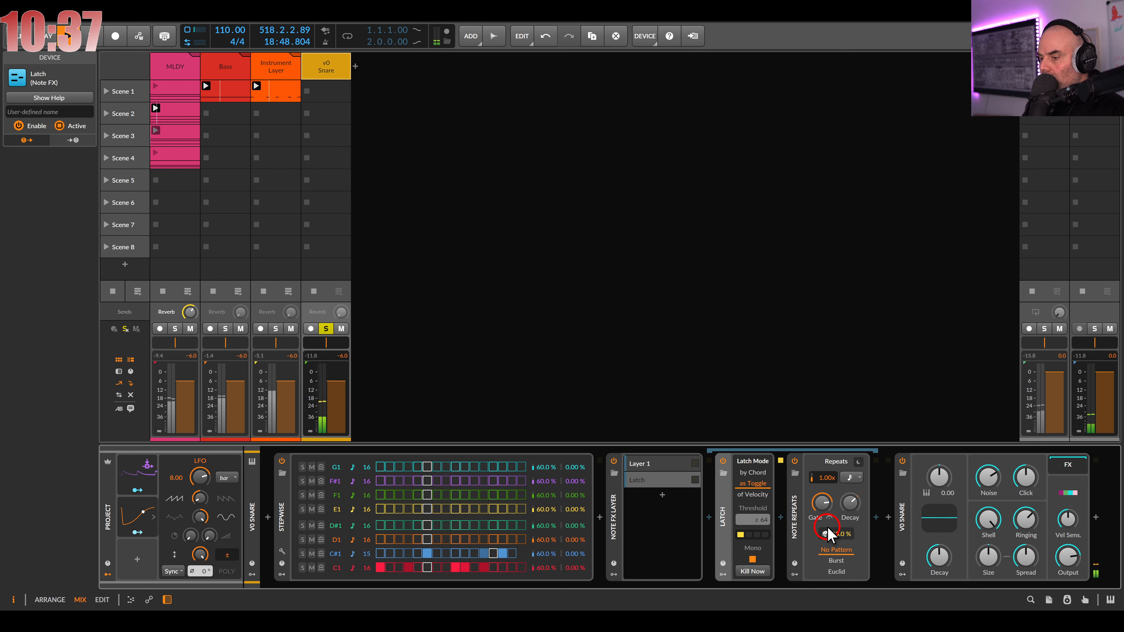
Set the C#1 lane's velocity in Stepwise to 11.3 % and take the snare track out of solo
left_click_drag(537, 555, 538, 554)
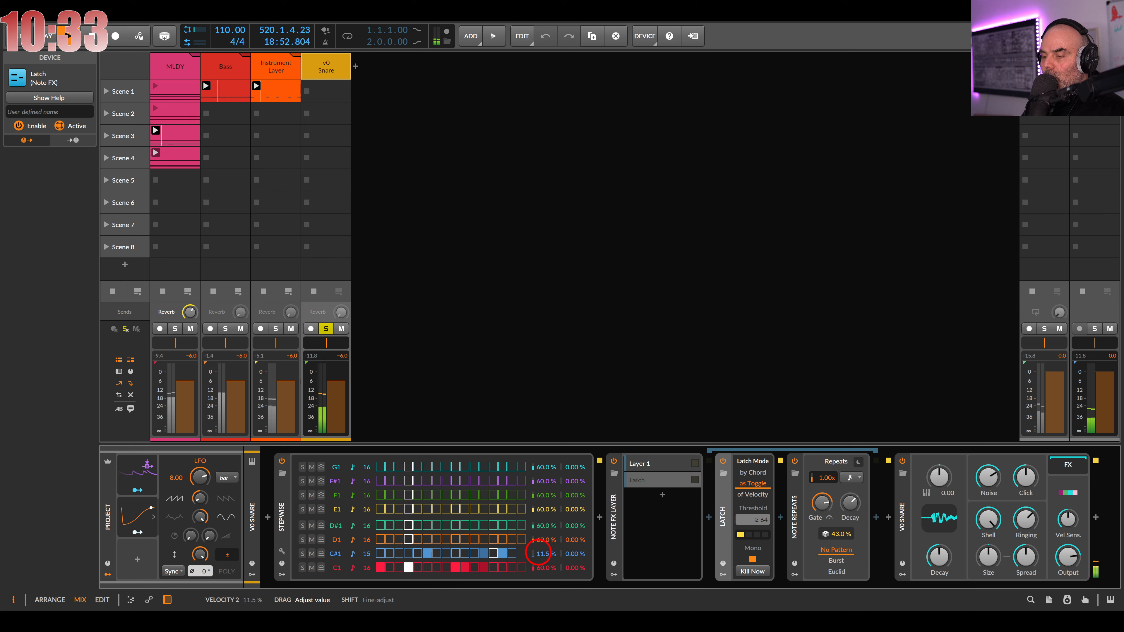
left_click_drag(538, 554, 540, 554)
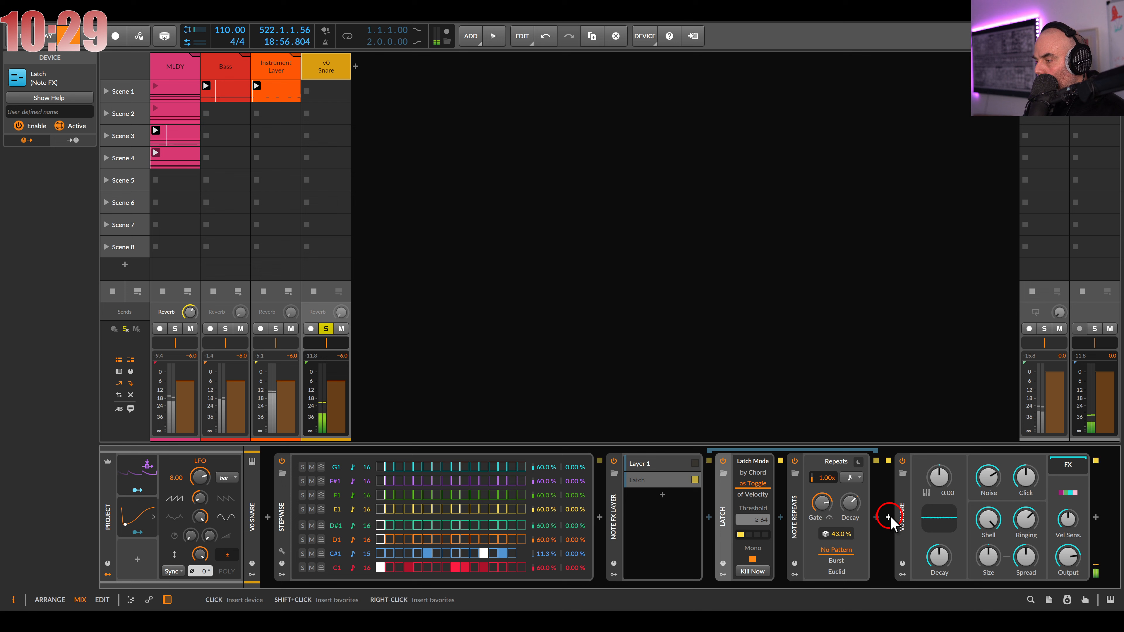
left_click(327, 329)
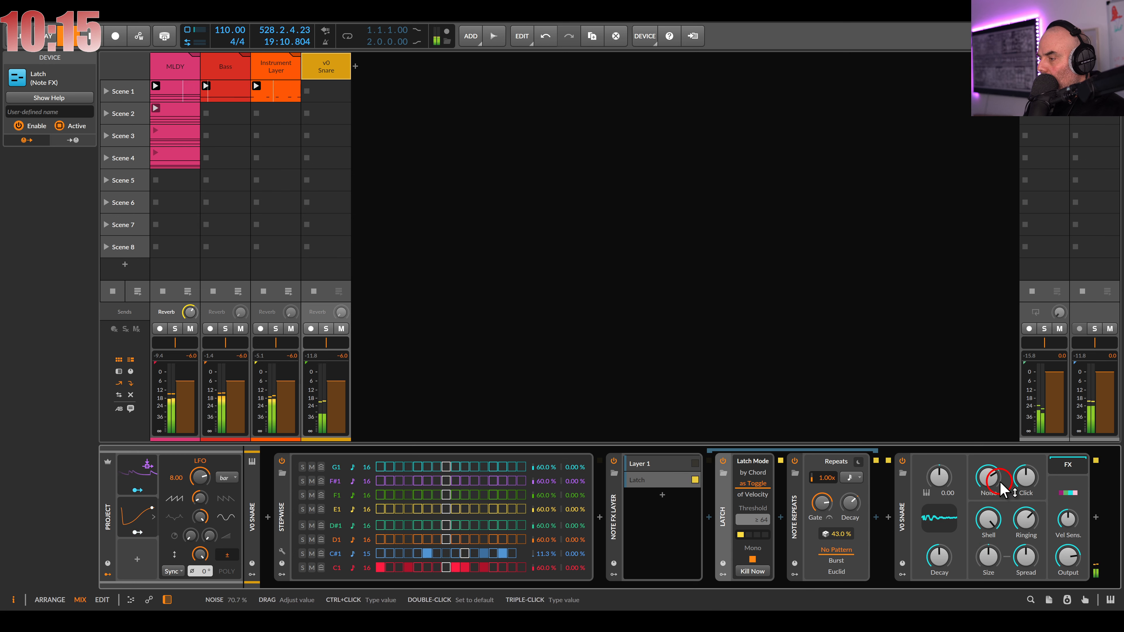
Adjust v0 Snare's Noise level and add a Random modulator to the device with a note-based timebase
left_click_drag(990, 479, 992, 479)
left_click(903, 575)
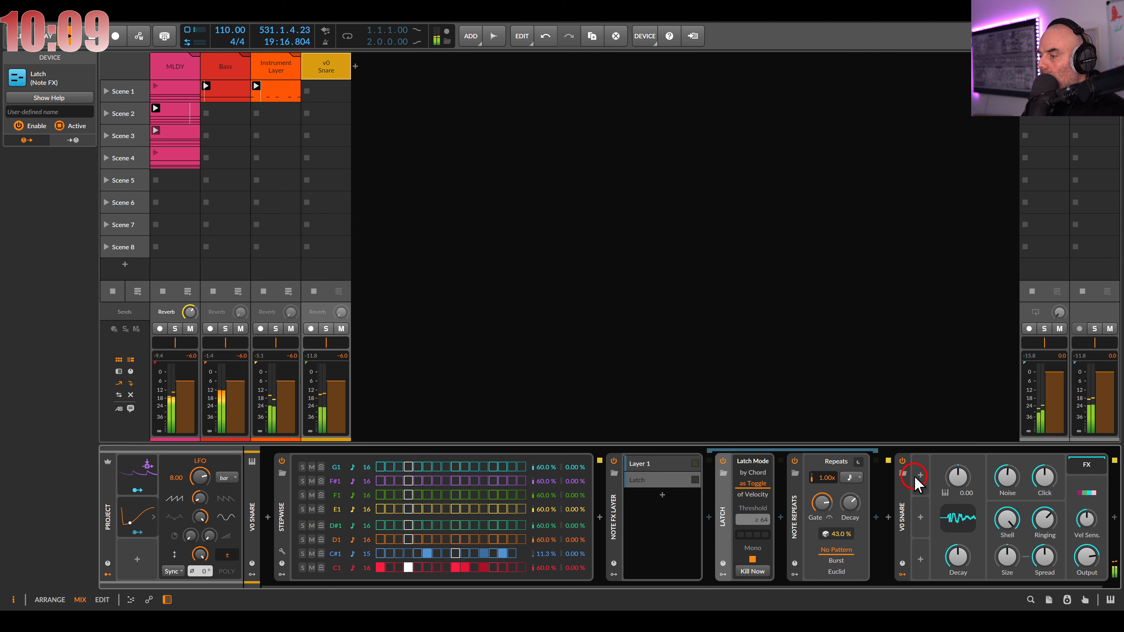
left_click(921, 474)
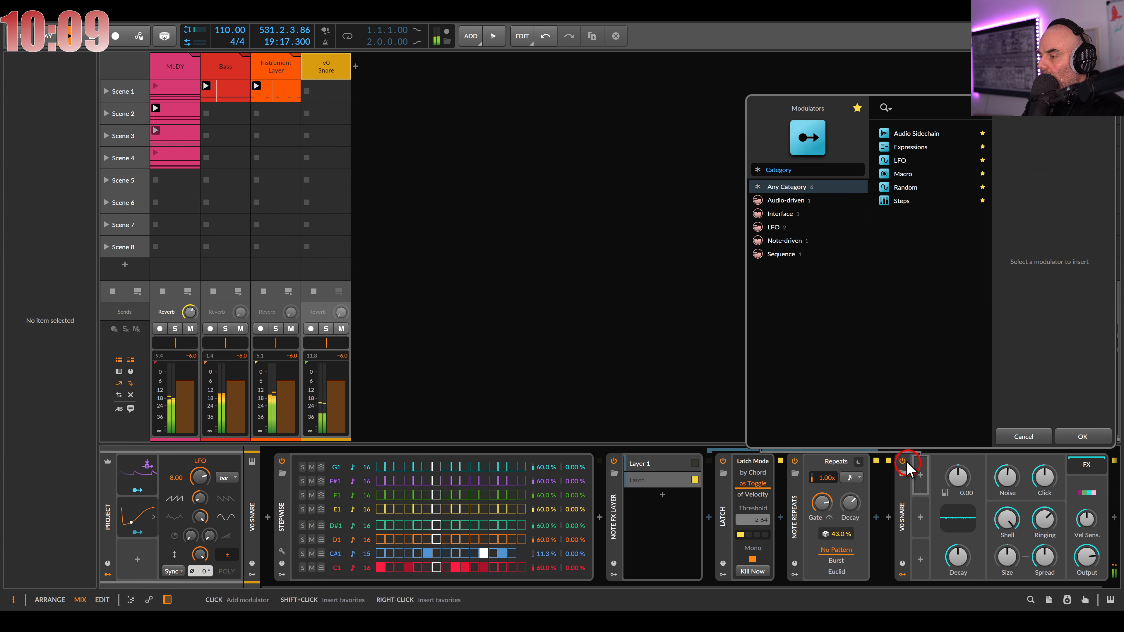
double_click(907, 186)
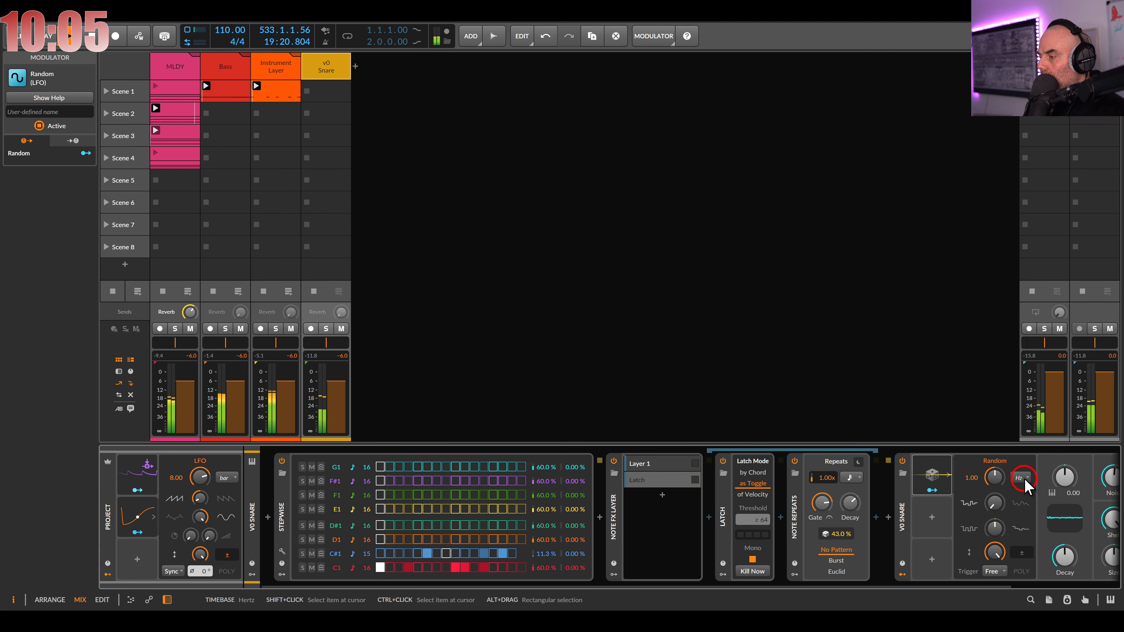
left_click(1020, 478)
left_click(1043, 327)
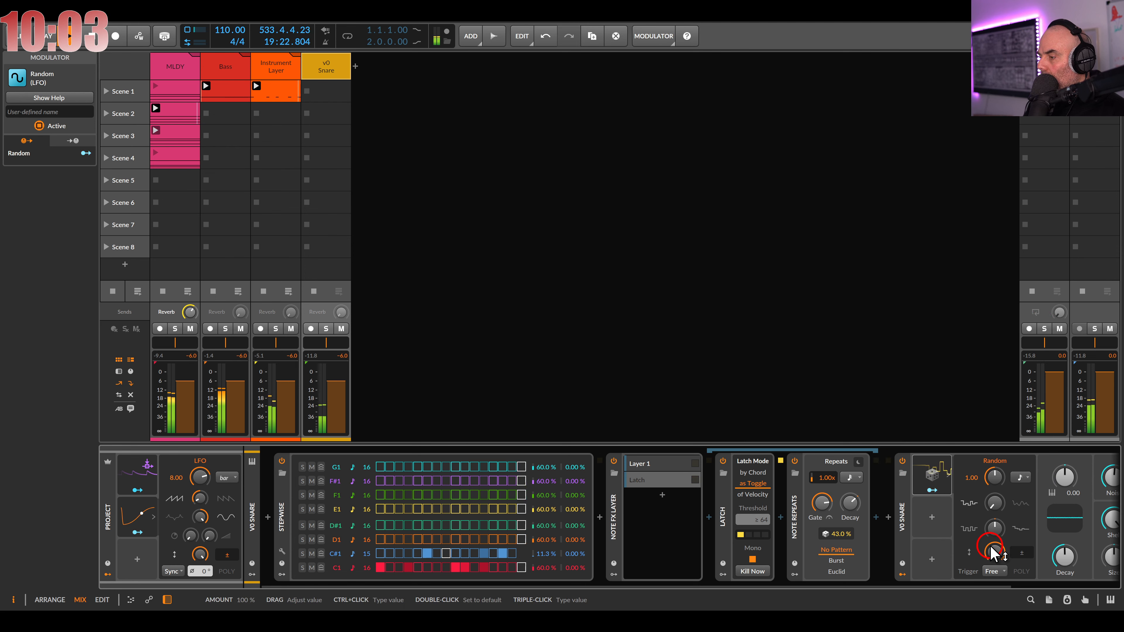
Map the Random modulator to v0 Snare's Noise with an amount of 0.488
left_click_drag(935, 486, 810, 520)
left_click(807, 490)
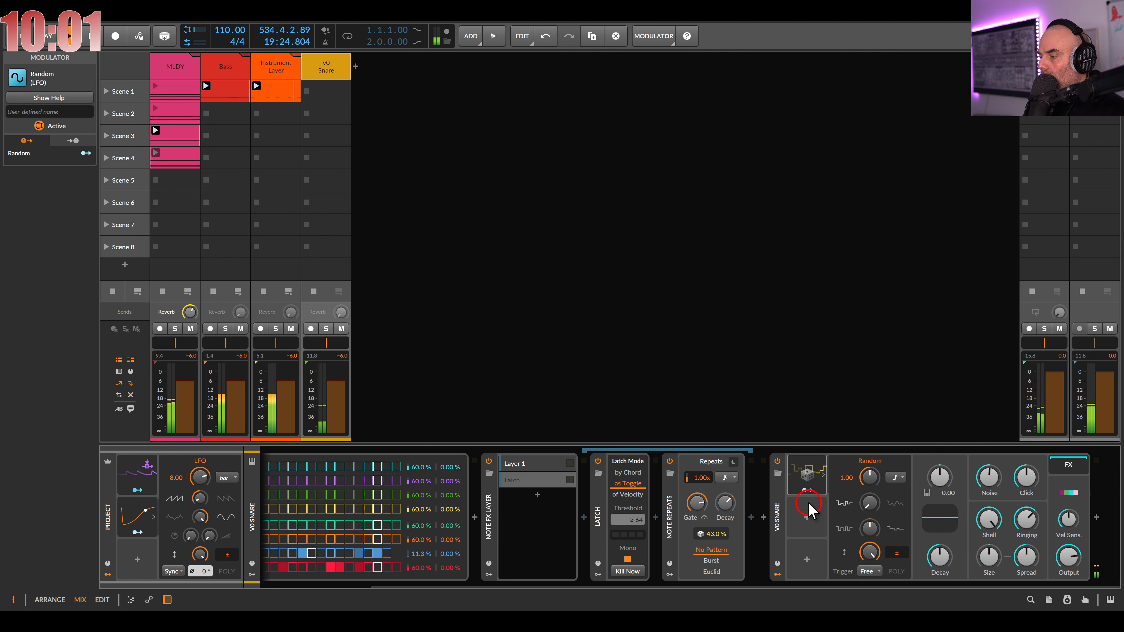
left_click_drag(988, 487, 979, 477)
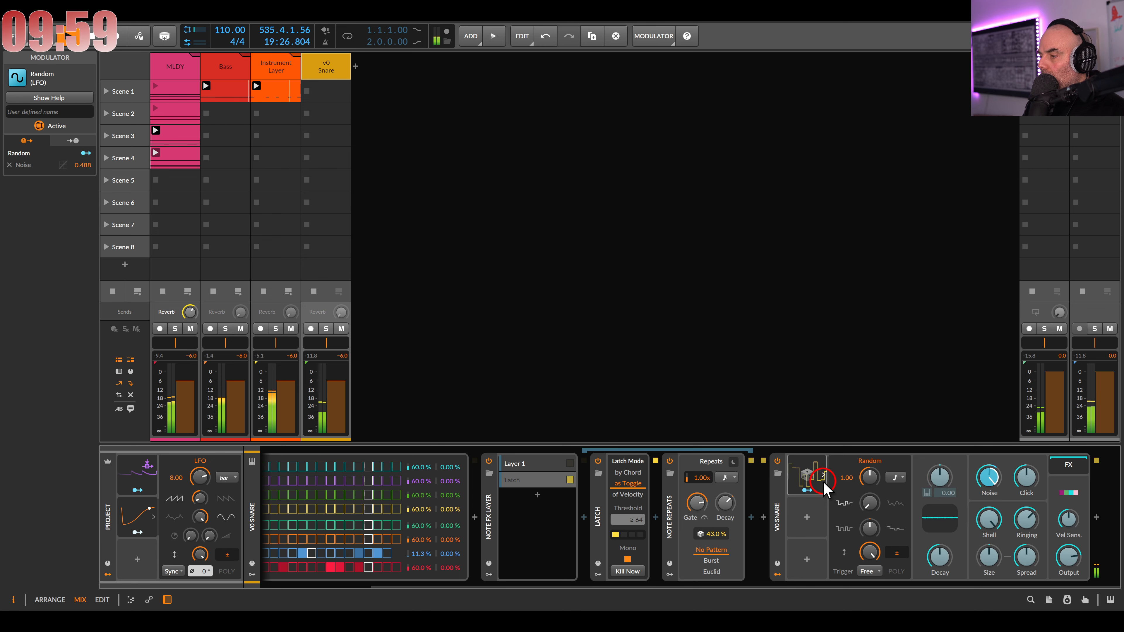
left_click(807, 491)
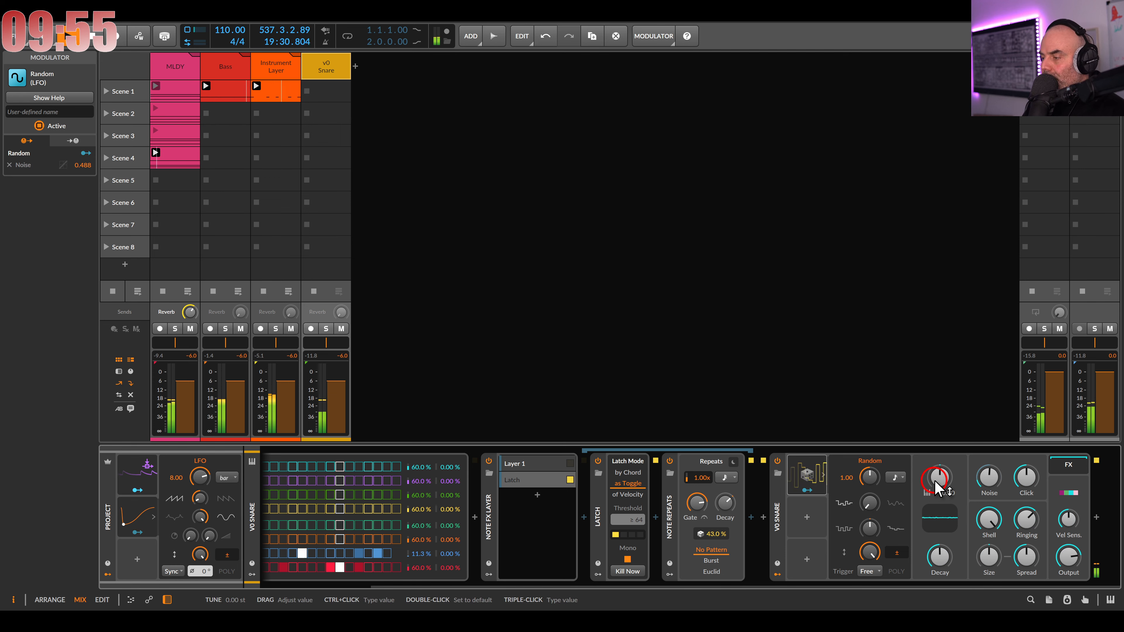
Clear the C#1 lane in Stepwise and draw new steps at positions 1, 5, 9 and 13
scroll(558, 495, "left", 3)
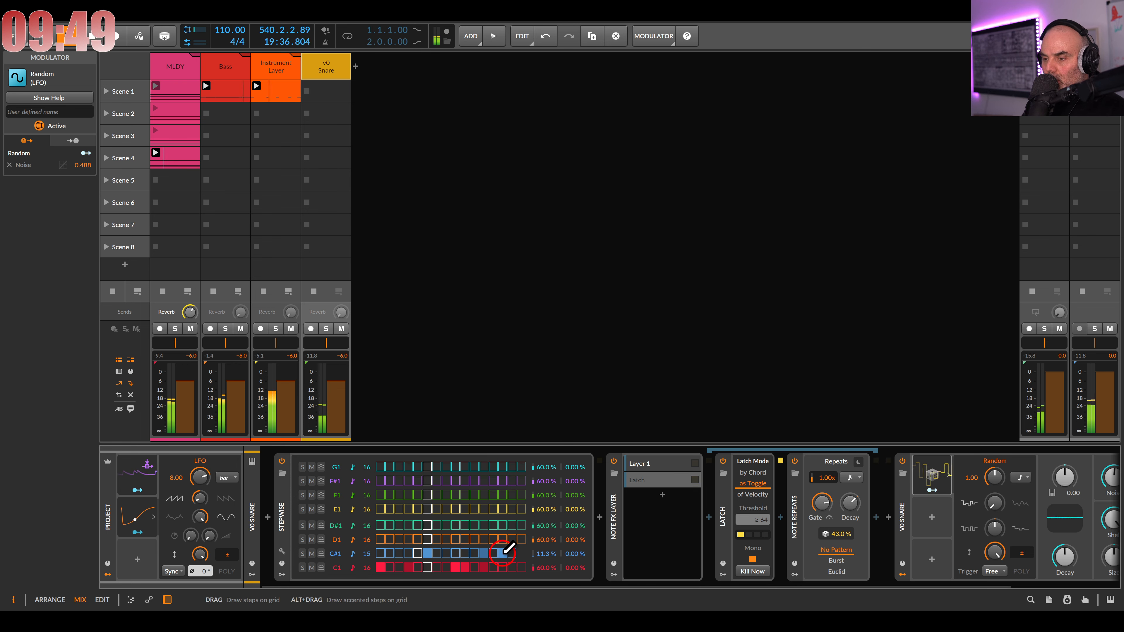
left_click_drag(504, 549, 396, 553)
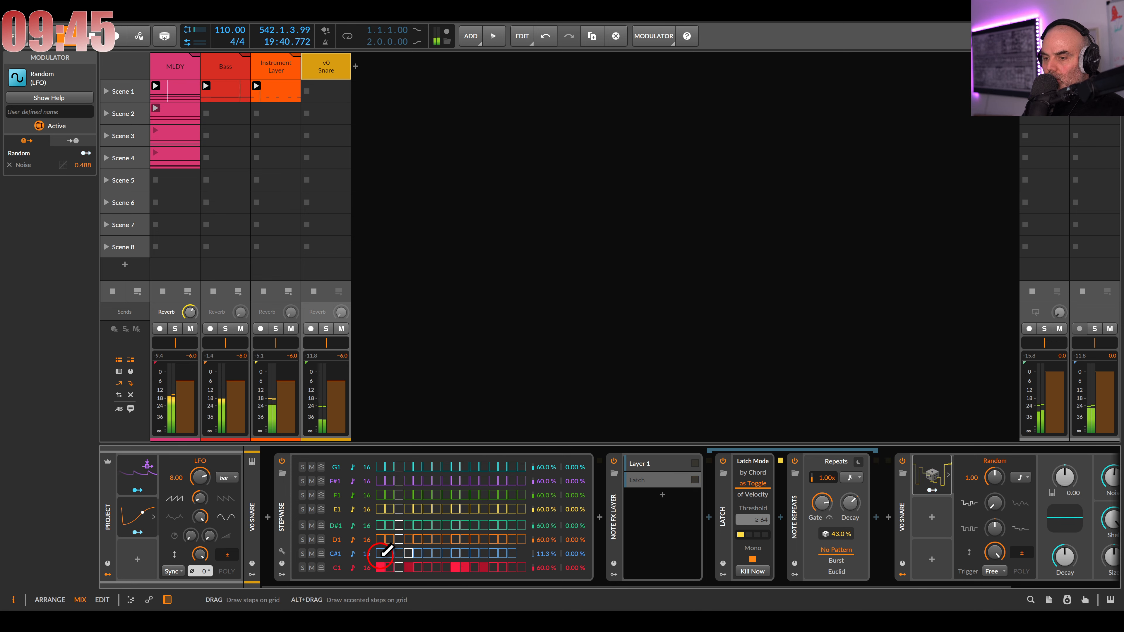
left_click(380, 554)
left_click(417, 553)
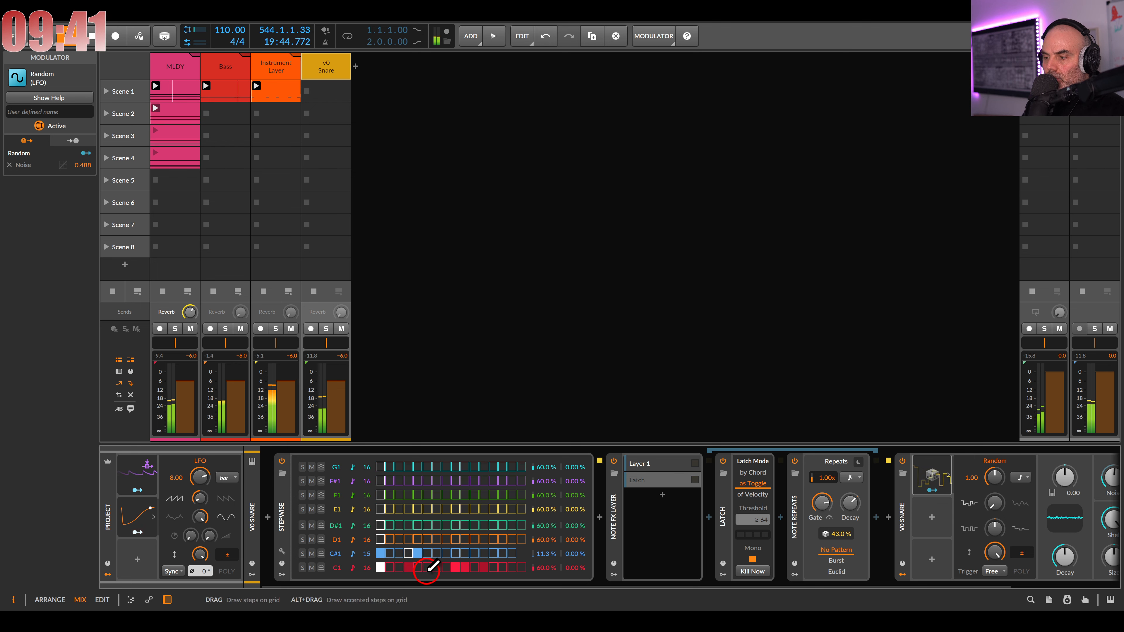
left_click(455, 553)
left_click(491, 553)
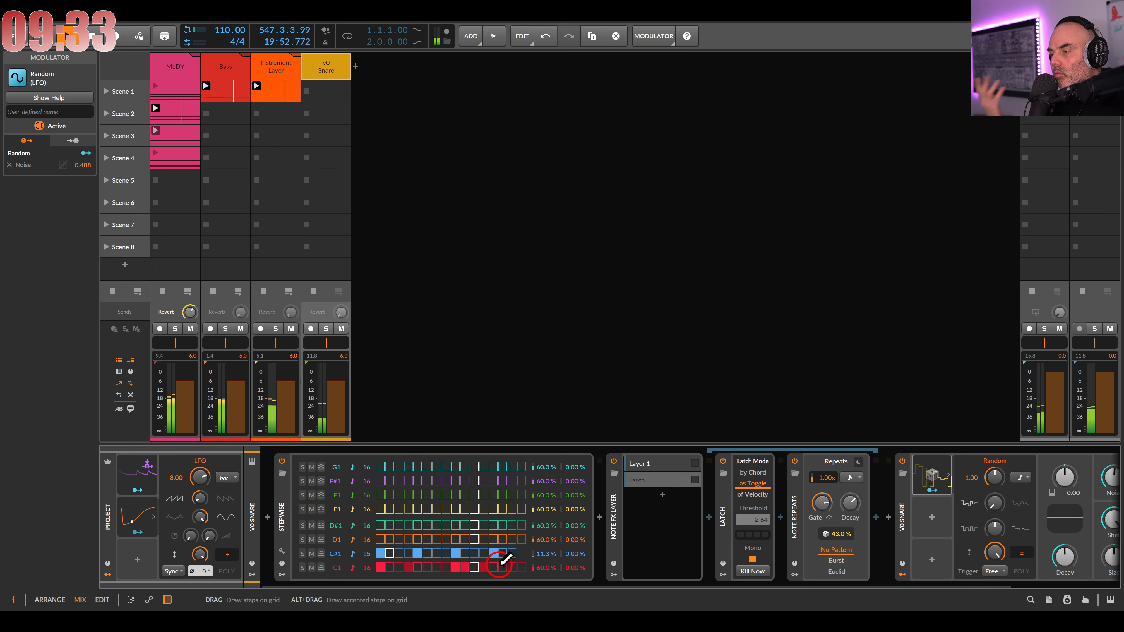
Set the Note Repeats chance to 24.5 % and accent steps 1 and 9 in Stepwise's C1 lane
left_click(752, 559)
left_click_drag(843, 540, 834, 534)
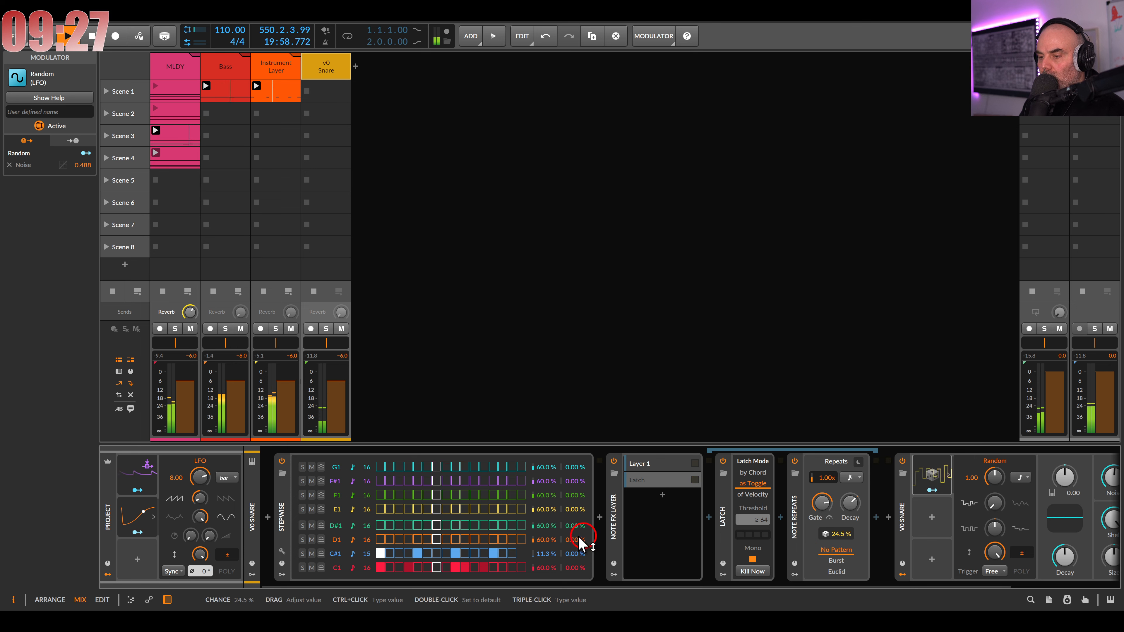
left_click(381, 567)
left_click(456, 568, "alt")
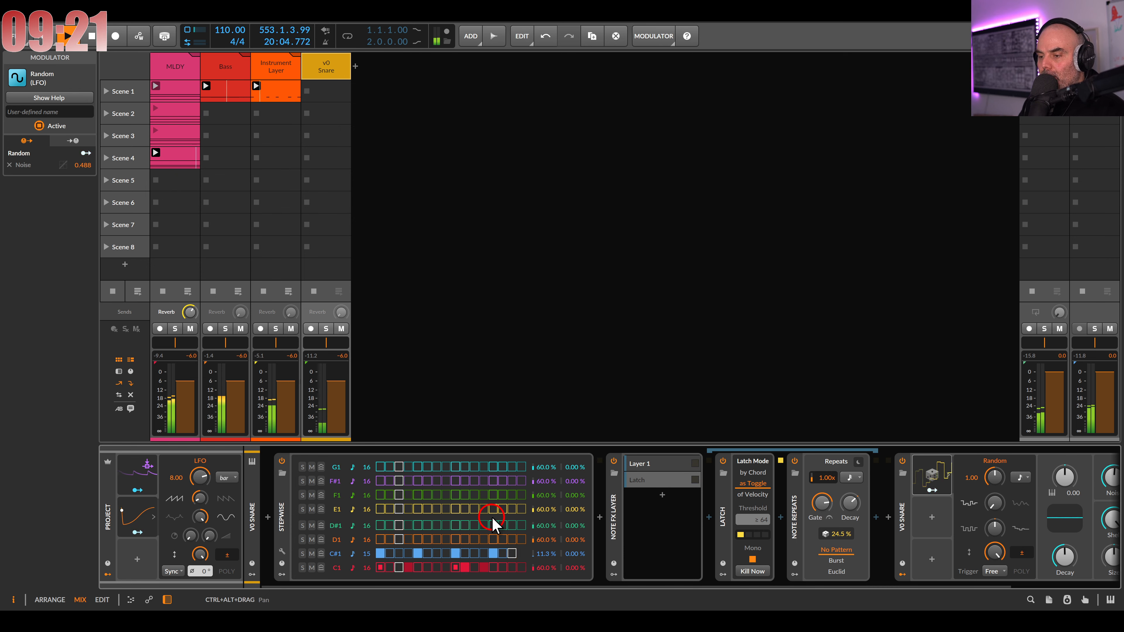
Try different Ringing and Decay settings on v0 Snare, resetting Ringing to its default
left_click_drag(712, 538, 479, 553)
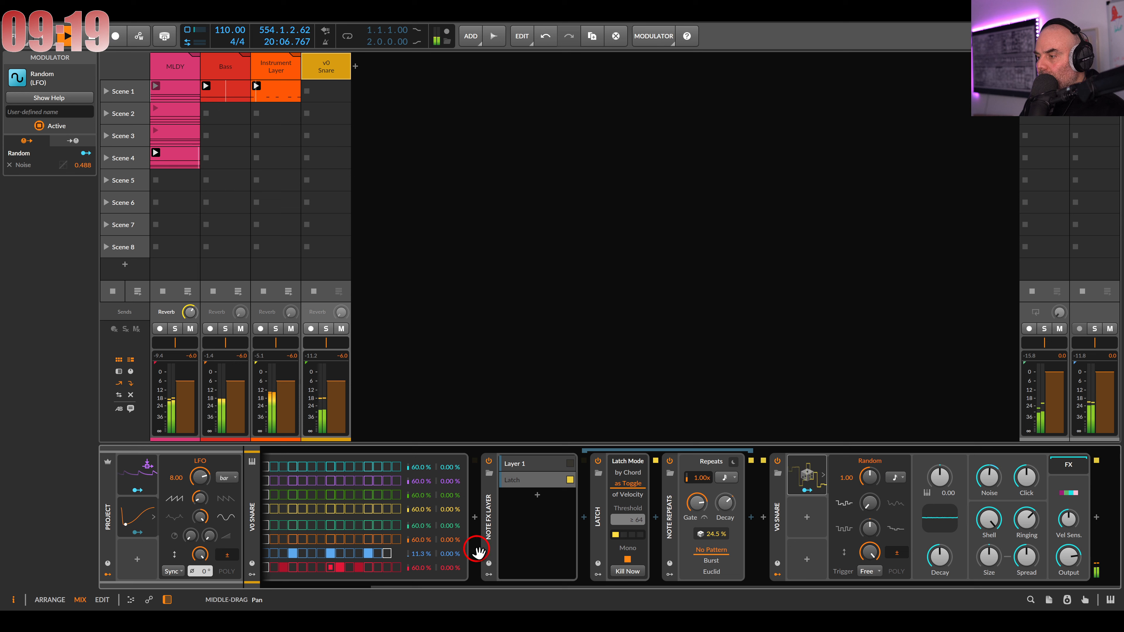
left_click_drag(1027, 519, 999, 559)
double_click(1029, 523)
left_click(940, 559)
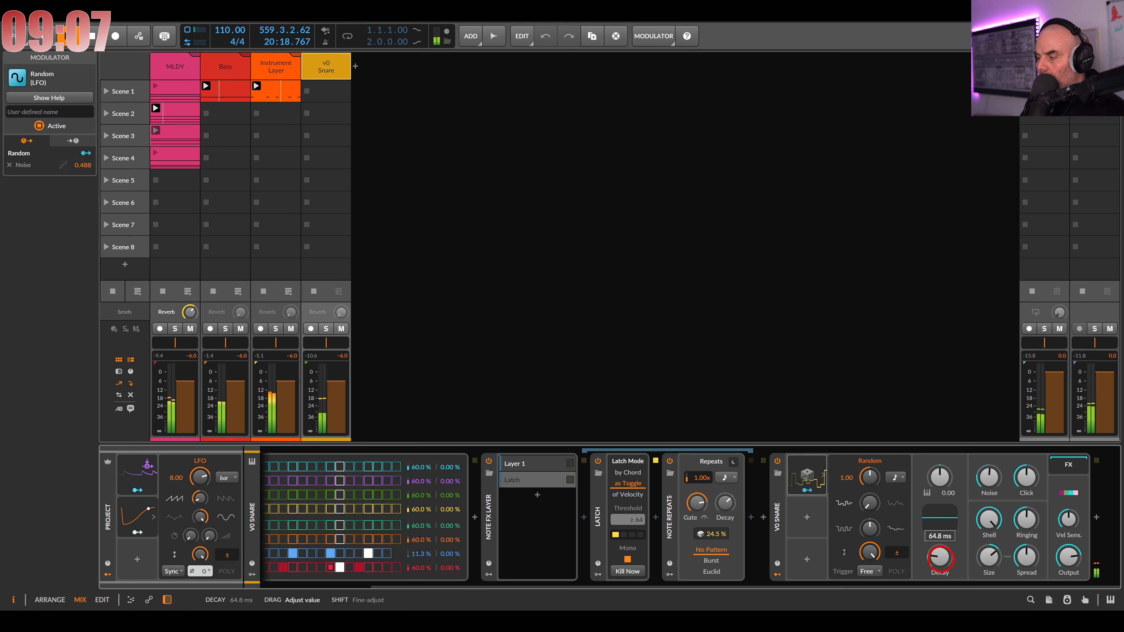
left_click_drag(939, 559, 940, 559)
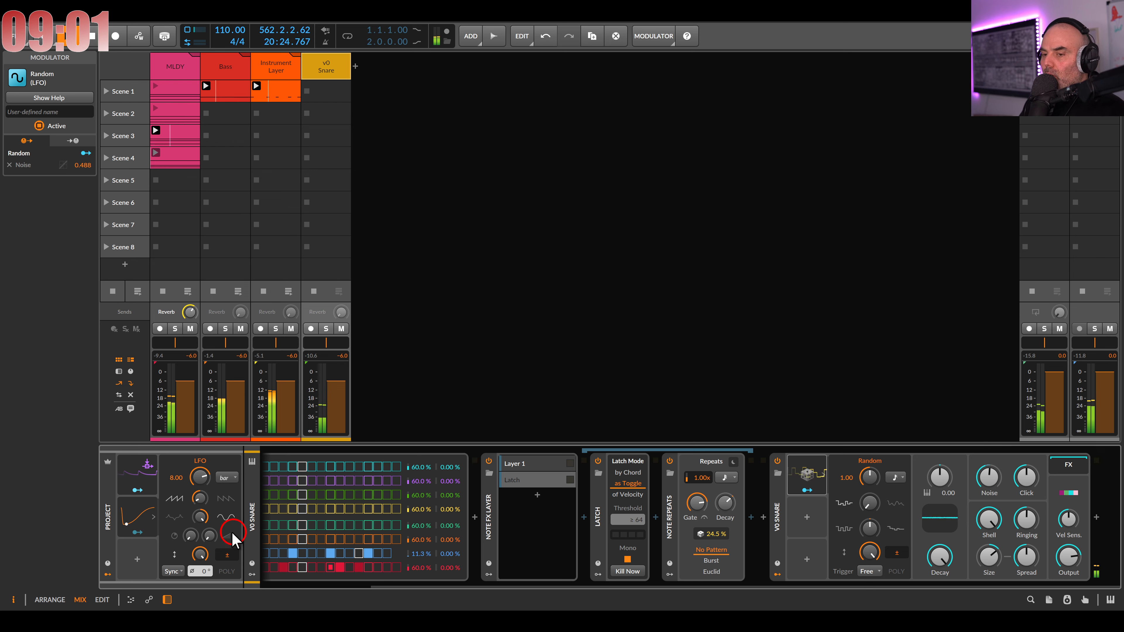
Map the project's Audio Sidechain modulator to v0 Snare's Output and set the Decay to 143 ms
left_click(137, 491)
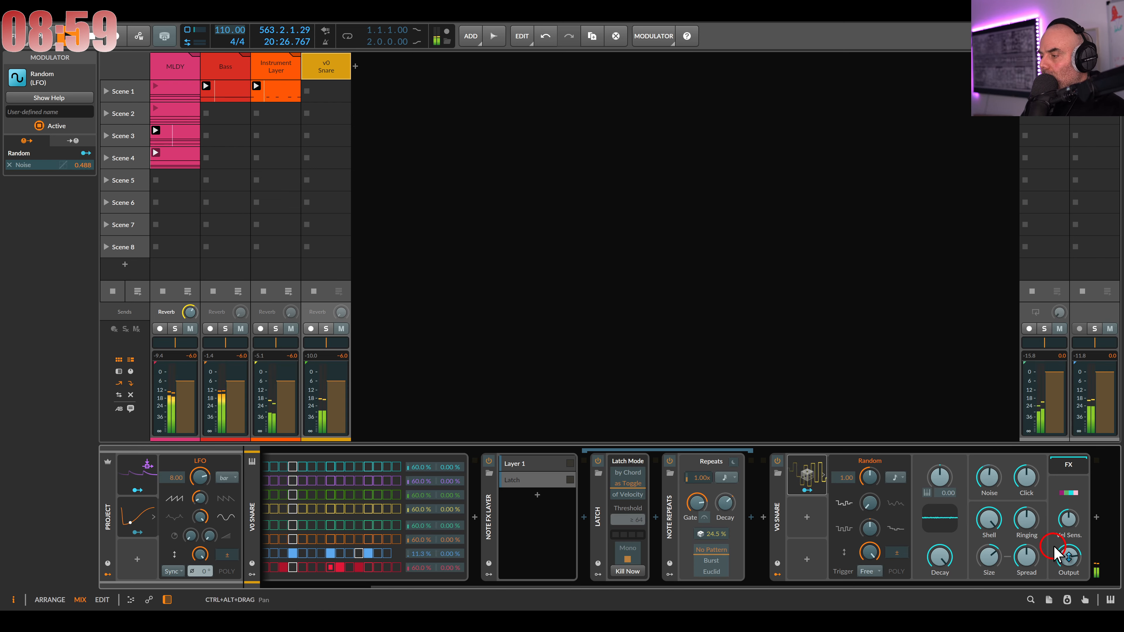
left_click_drag(1068, 550, 1068, 548)
left_click(142, 490)
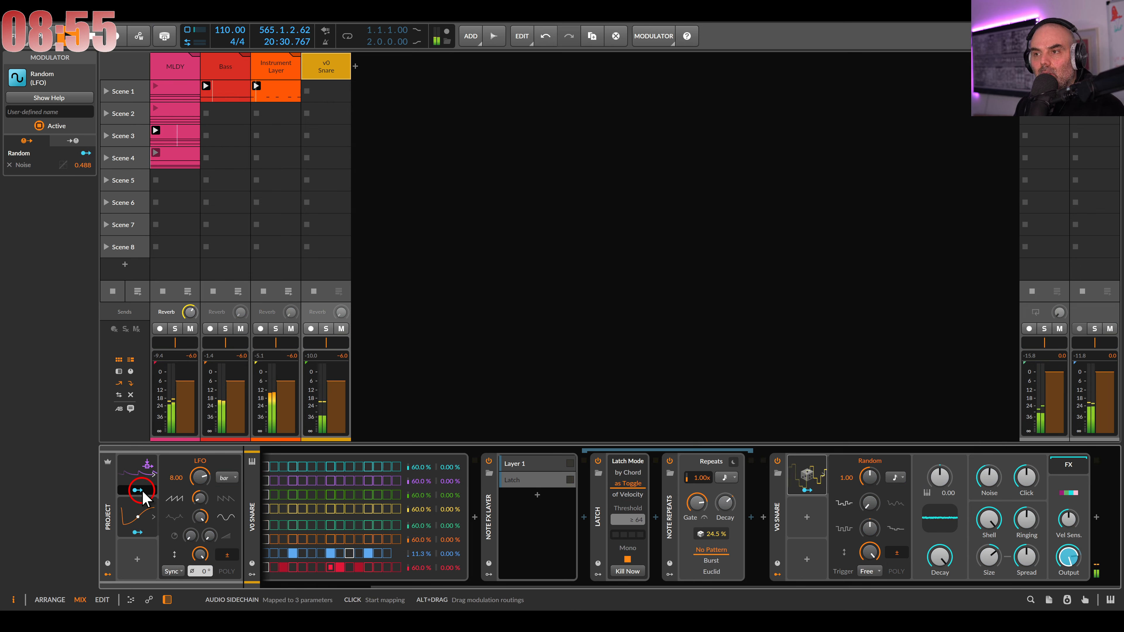
left_click_drag(939, 560, 940, 556)
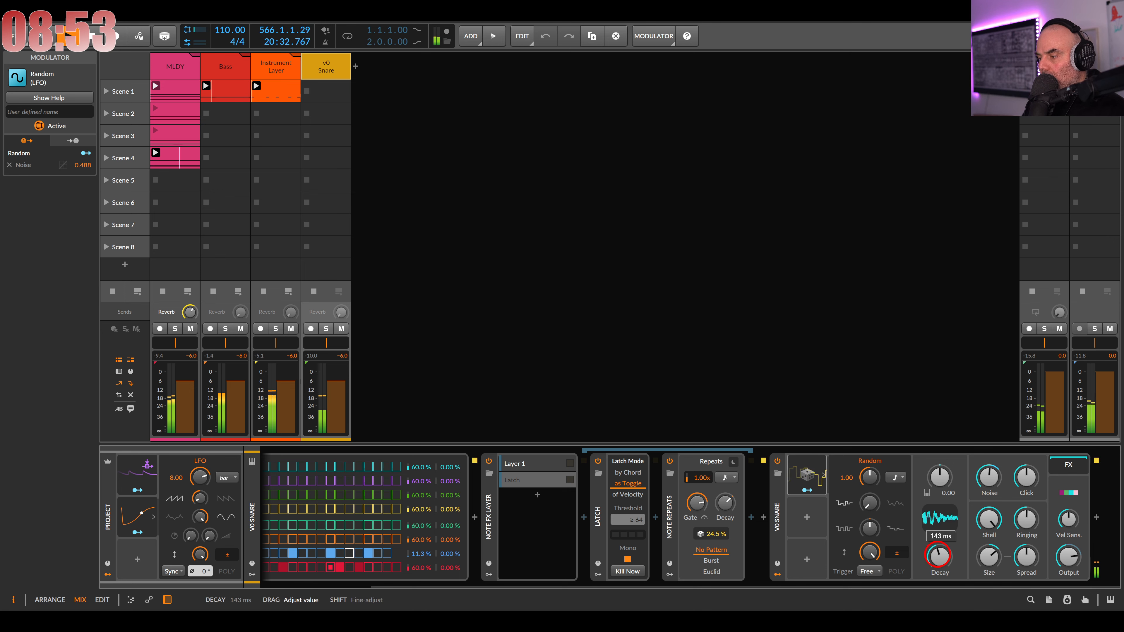
Add a Steps modulator to v0 Snare, change its timebase and set its trigger mode to Note Random
left_click(809, 519)
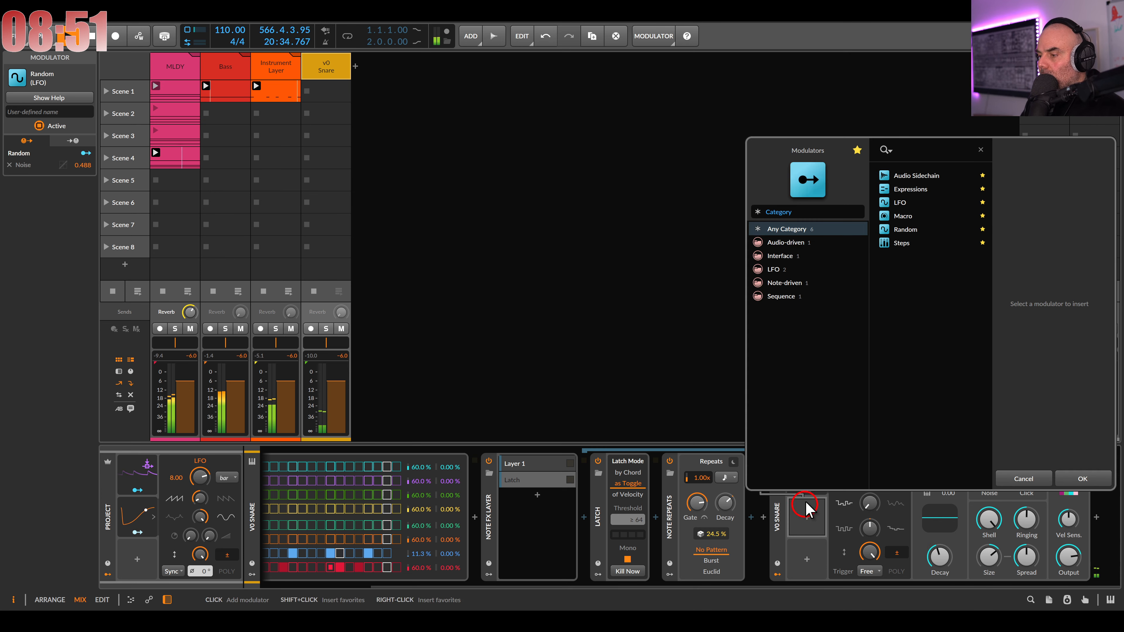
double_click(906, 242)
left_click(807, 516)
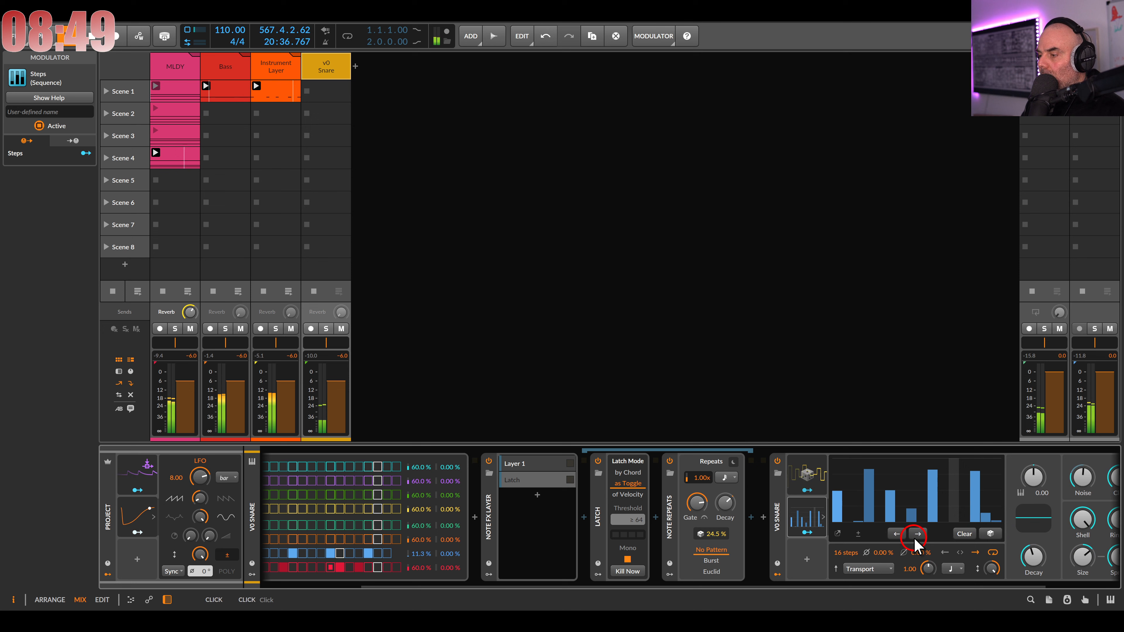
left_click(954, 571)
left_click(978, 554)
left_click(883, 569)
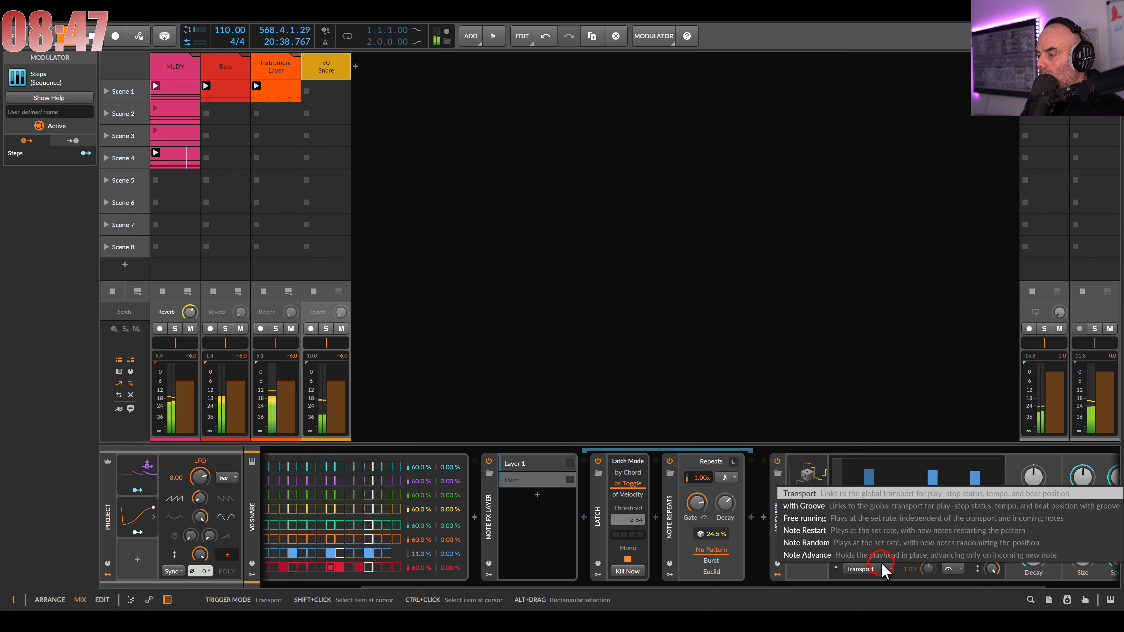
left_click(853, 543)
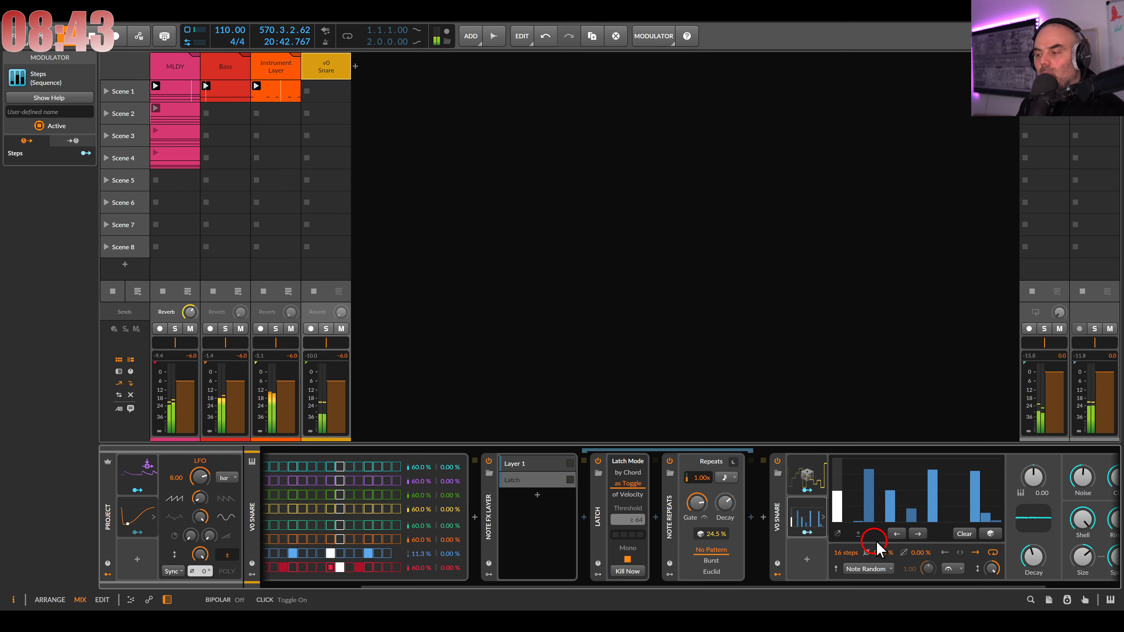
Randomize the step values of v0 Snare's Steps modulator several times
left_click(989, 534)
left_click(989, 534)
left_click(990, 534)
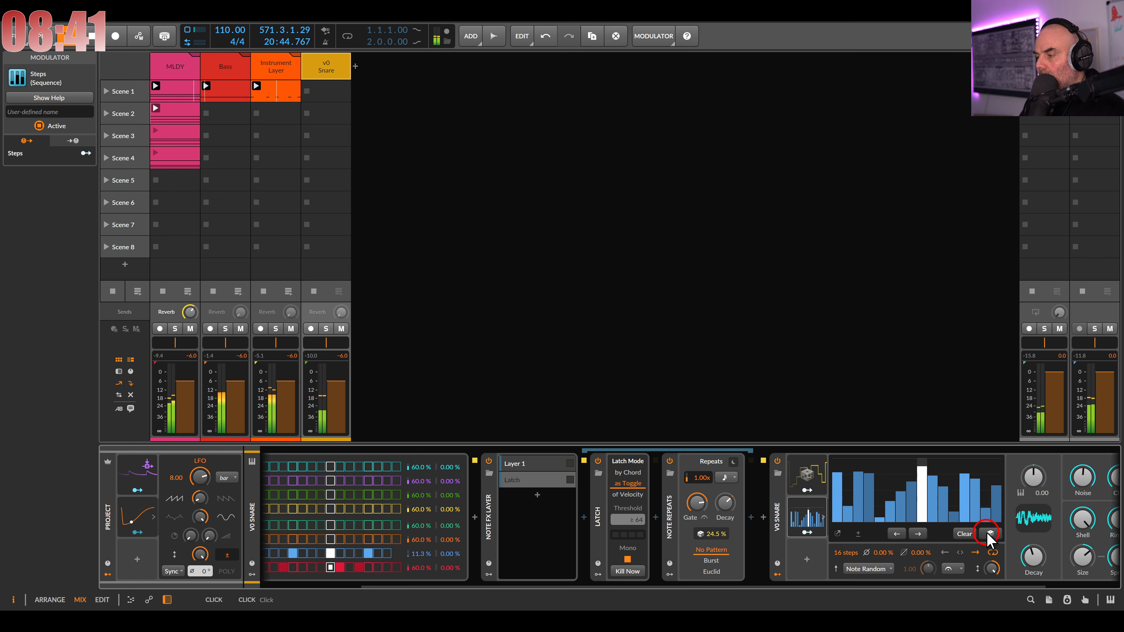
left_click(989, 534)
Map the Steps modulator to v0 Snare's Decay with an amount of ×3.153
left_click_drag(928, 546, 736, 541)
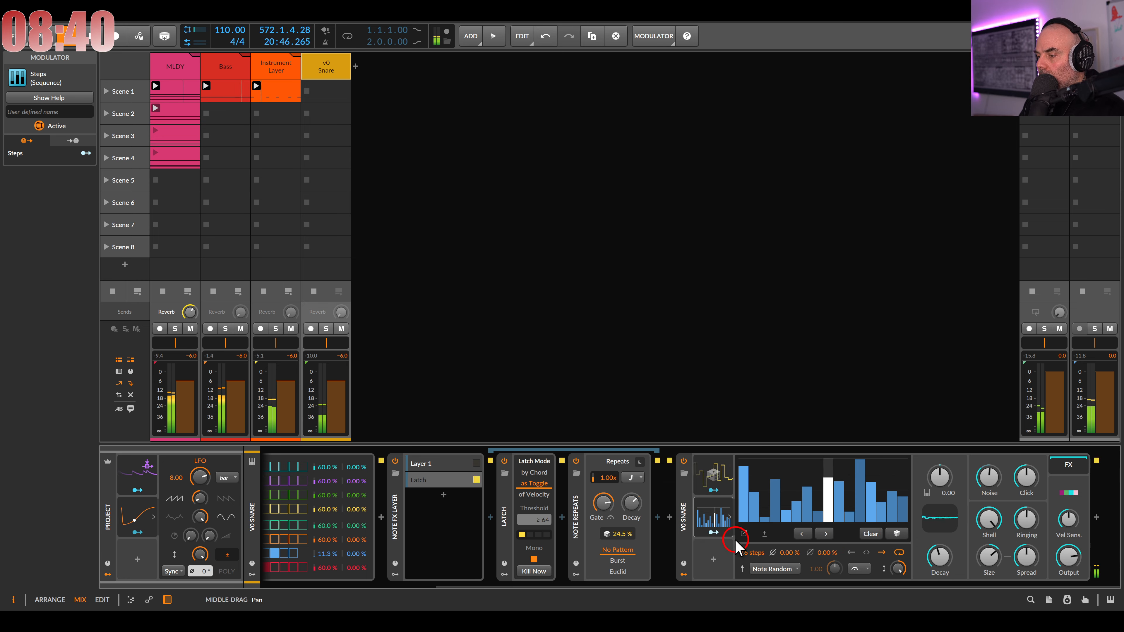
left_click(716, 533)
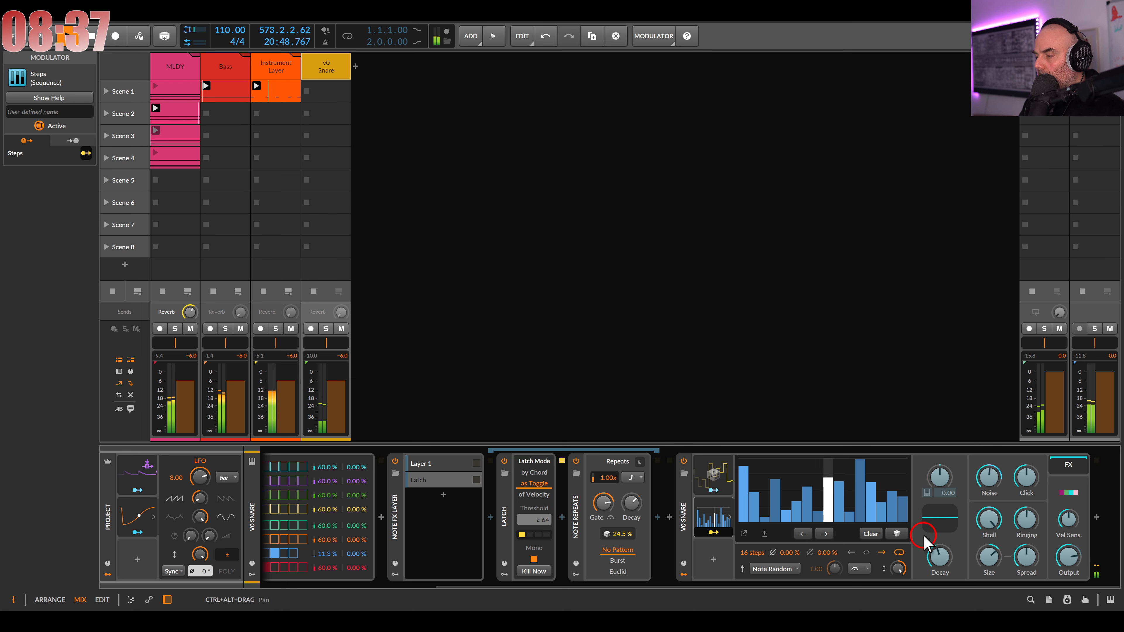
left_click_drag(939, 558, 940, 544)
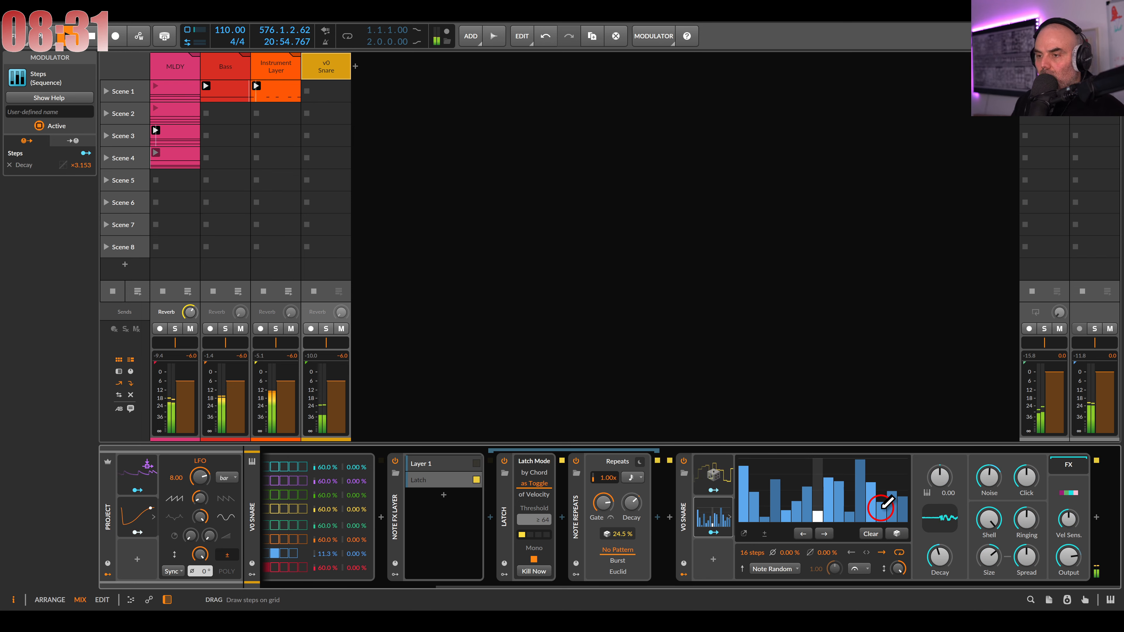
Raise the snare track's Reverb send slightly and insert ValhallaSupermassive into v0 Snare's FX chain
left_click_drag(340, 314, 341, 314)
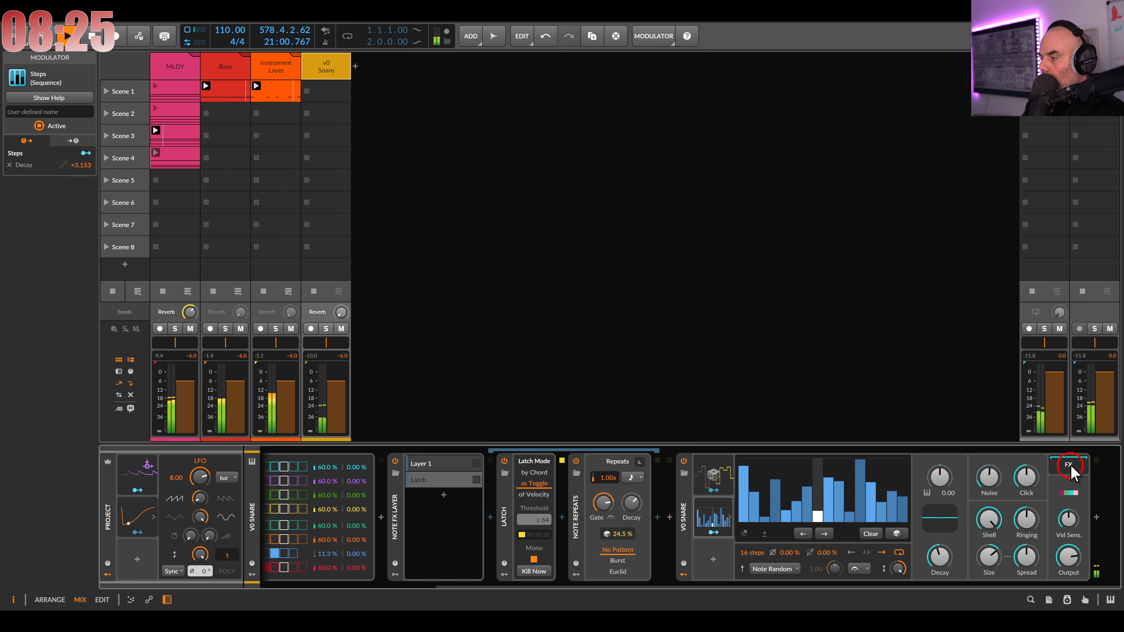
left_click(1096, 518)
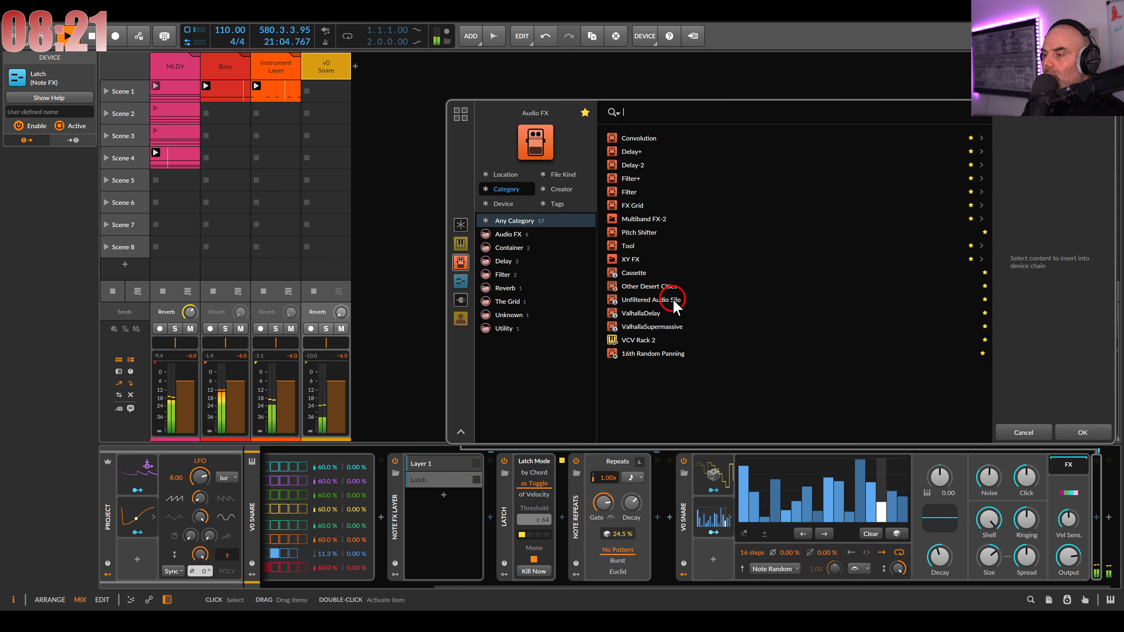
double_click(666, 328)
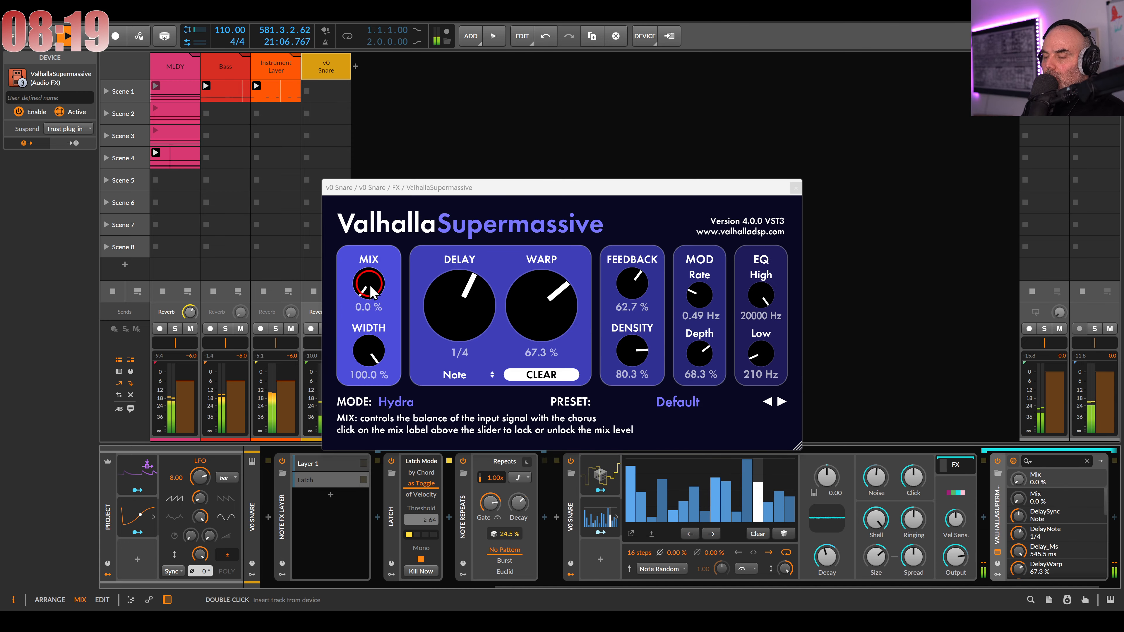
Set Supermassive's Mix to 9.0 %, try the Leo mode, and settle on the Orion mode
left_click_drag(370, 279, 369, 272)
left_click(400, 402)
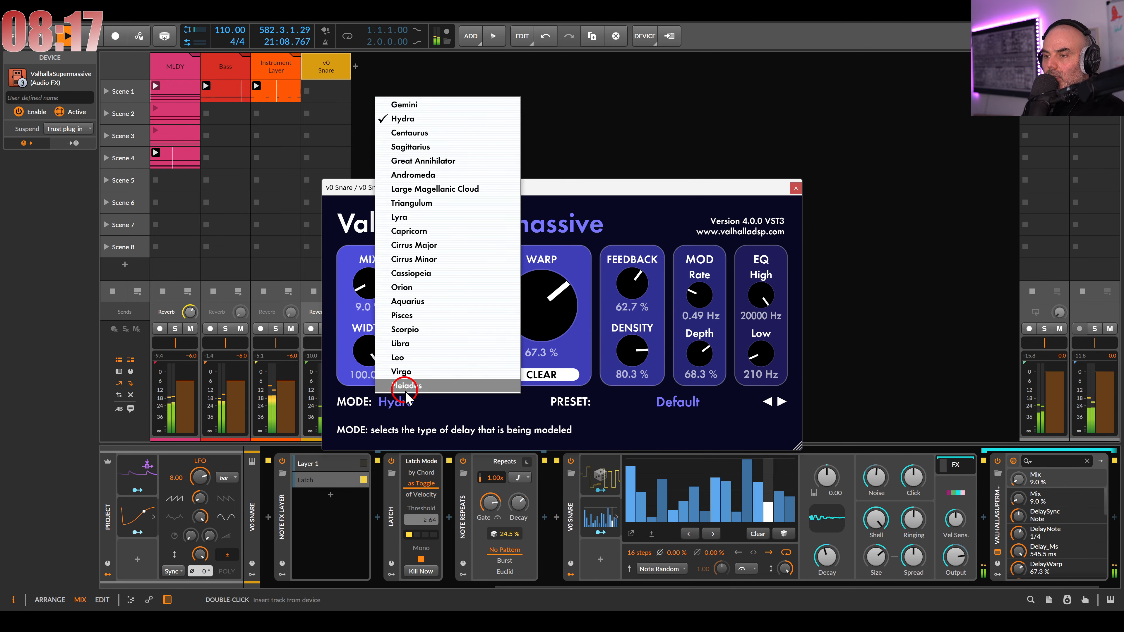
left_click(414, 358)
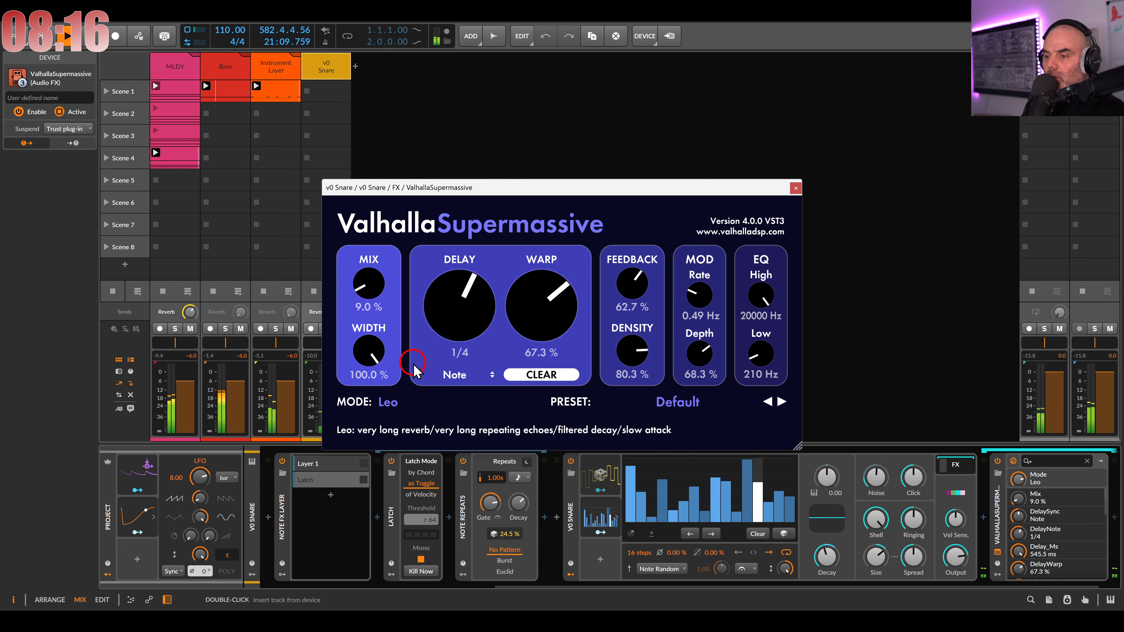
left_click(394, 398)
left_click(419, 295)
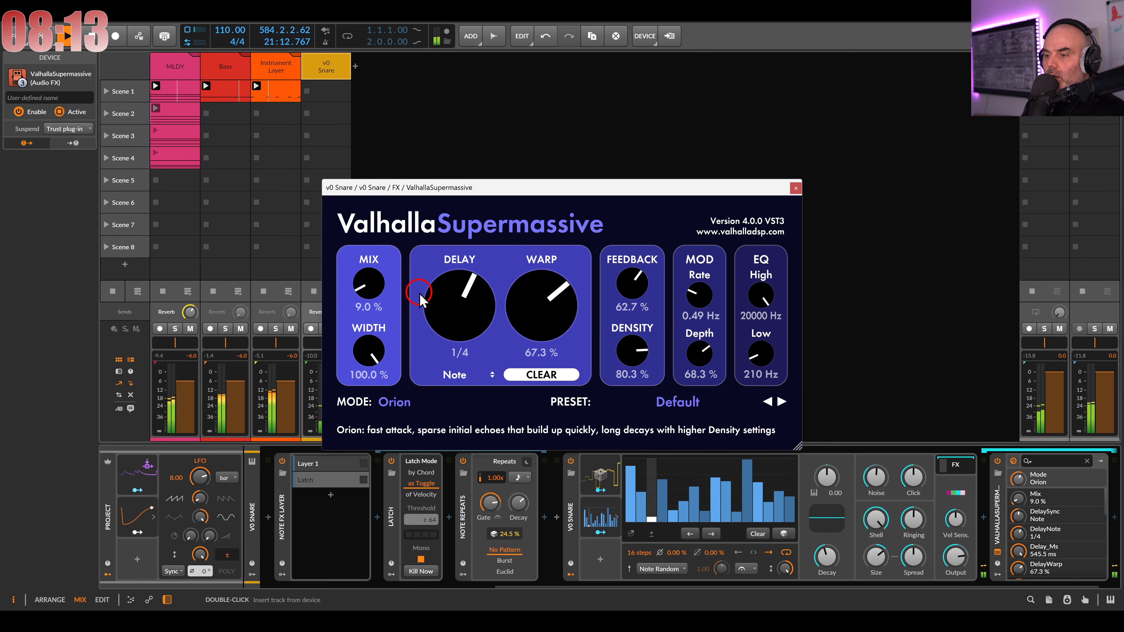
Solo the snare track and raise Supermassive's Mix to 42.4 %
left_click_drag(371, 284, 373, 264)
left_click_drag(360, 187, 431, 168)
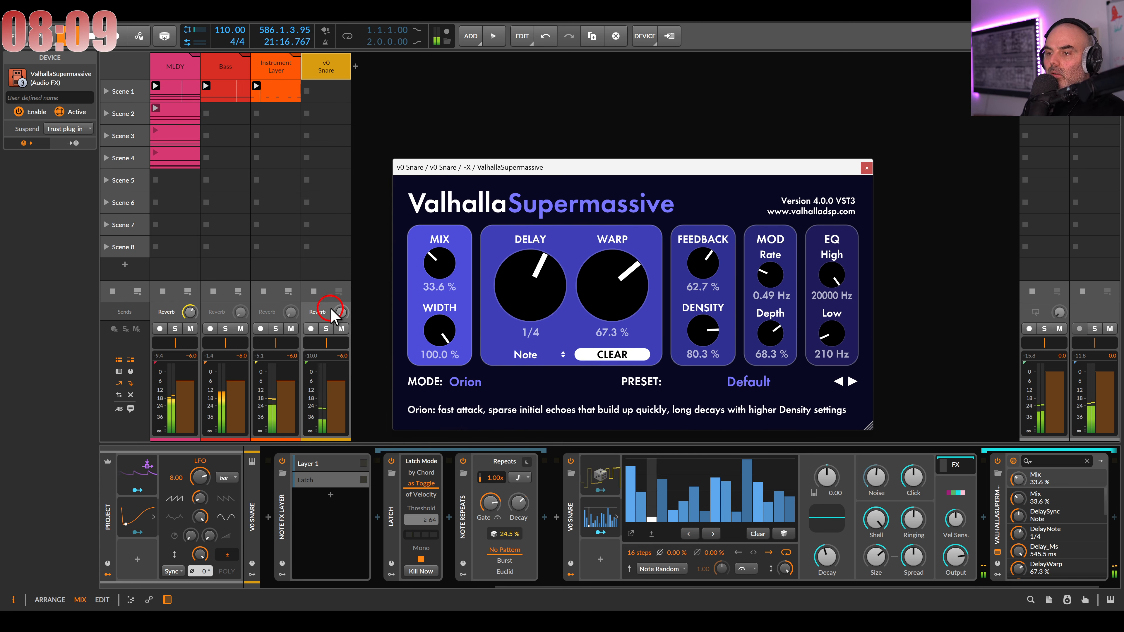
left_click(326, 328)
left_click_drag(447, 265, 451, 266)
left_click_drag(501, 167, 443, 142)
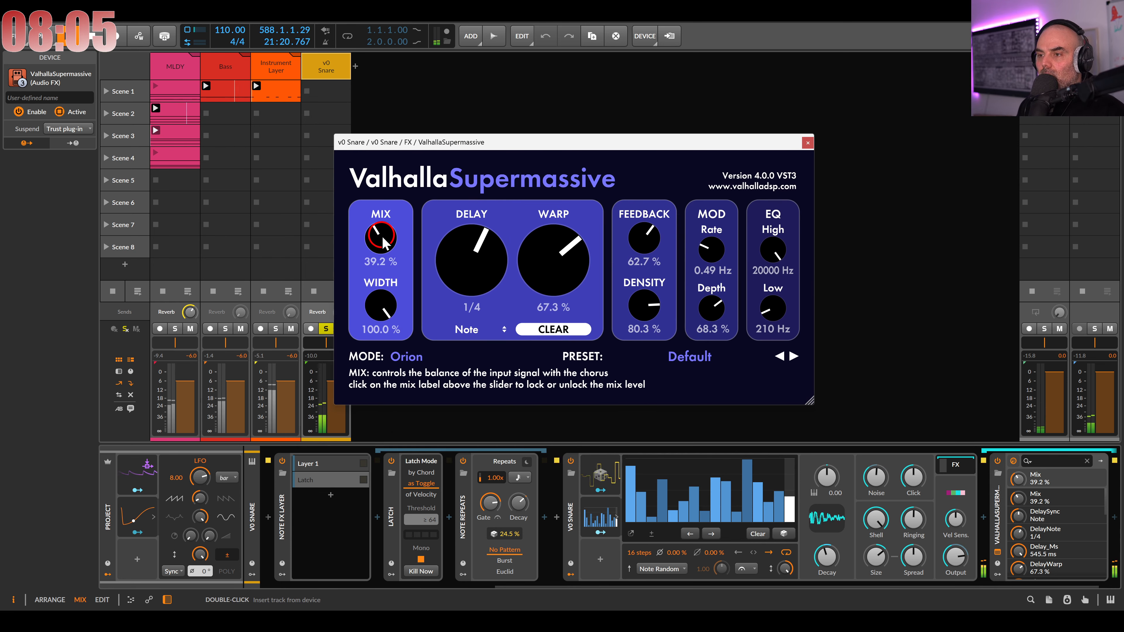
left_click_drag(385, 244, 385, 241)
Set Supermassive's Density and Mod Depth to 0.0 %, EQ Low to 1270 Hz and Mix to 100.0 %
left_click_drag(644, 305, 619, 396)
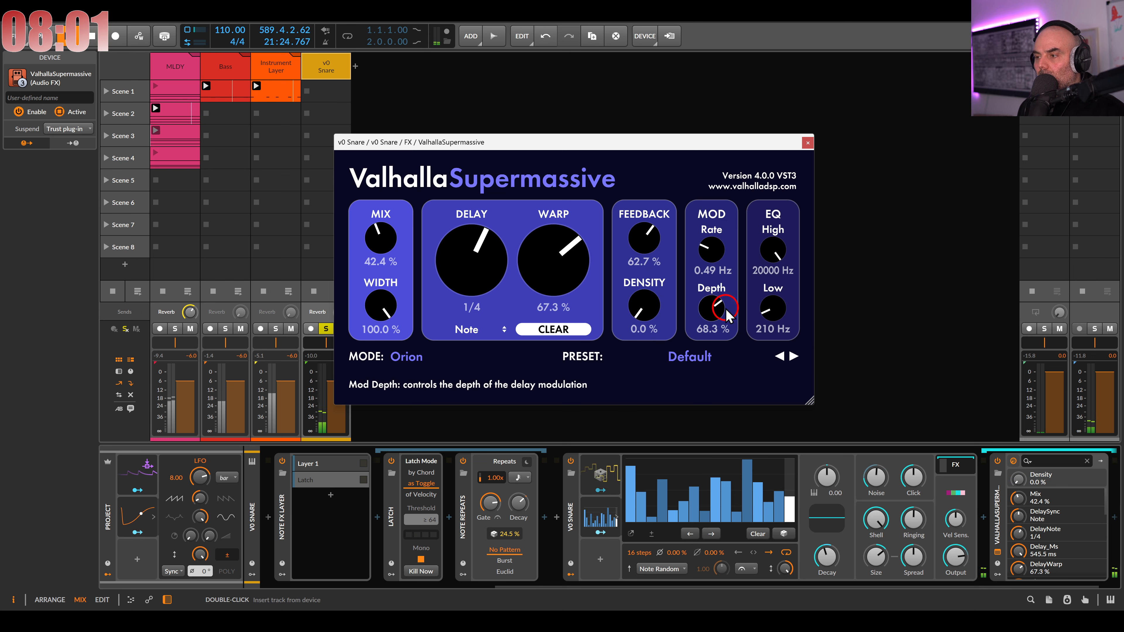
left_click_drag(712, 308, 717, 350)
left_click_drag(793, 317, 773, 302)
left_click_drag(379, 238, 369, 84)
left_click(765, 315)
Set Supermassive's Feedback and Mix to 0.0 % and its Warp to 100.0 %
left_click(634, 301)
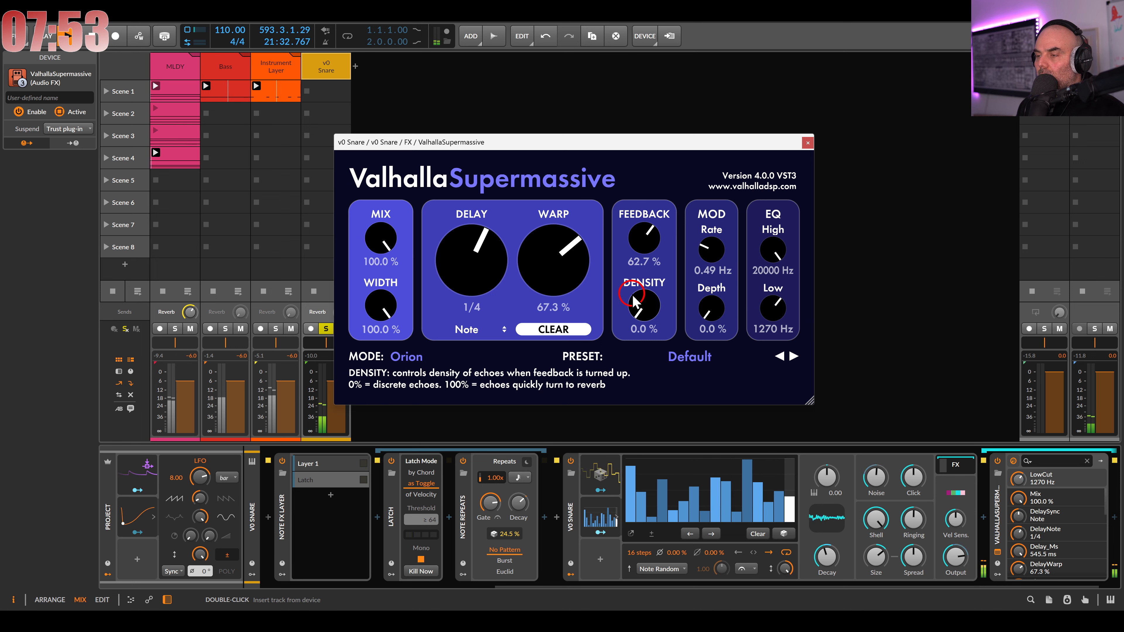
left_click_drag(642, 237, 665, 364)
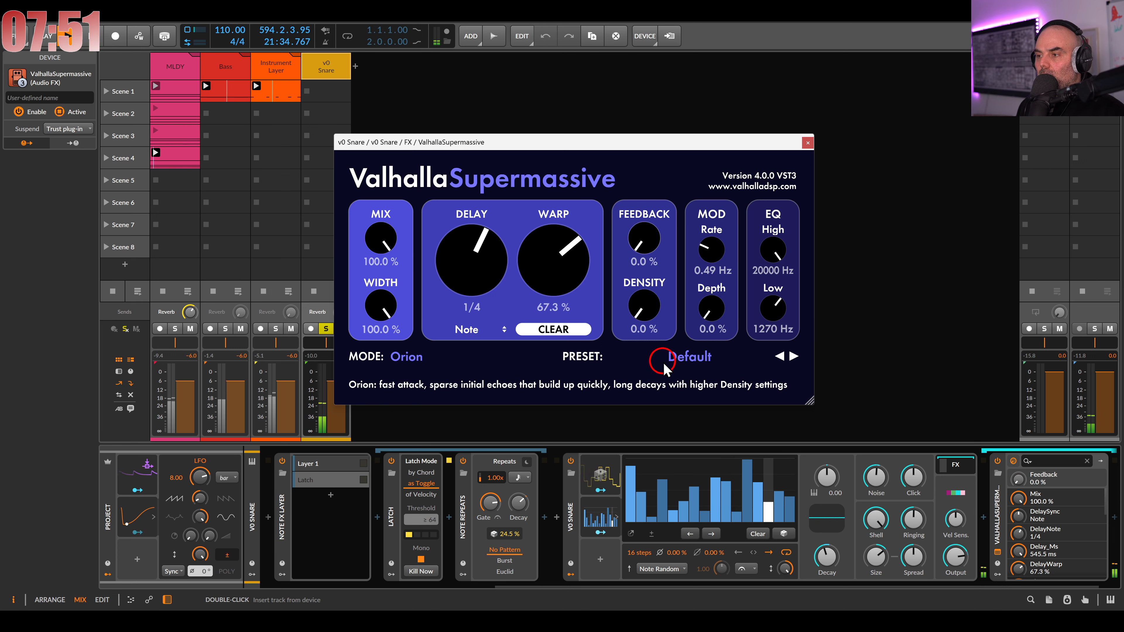
left_click_drag(396, 266, 421, 409)
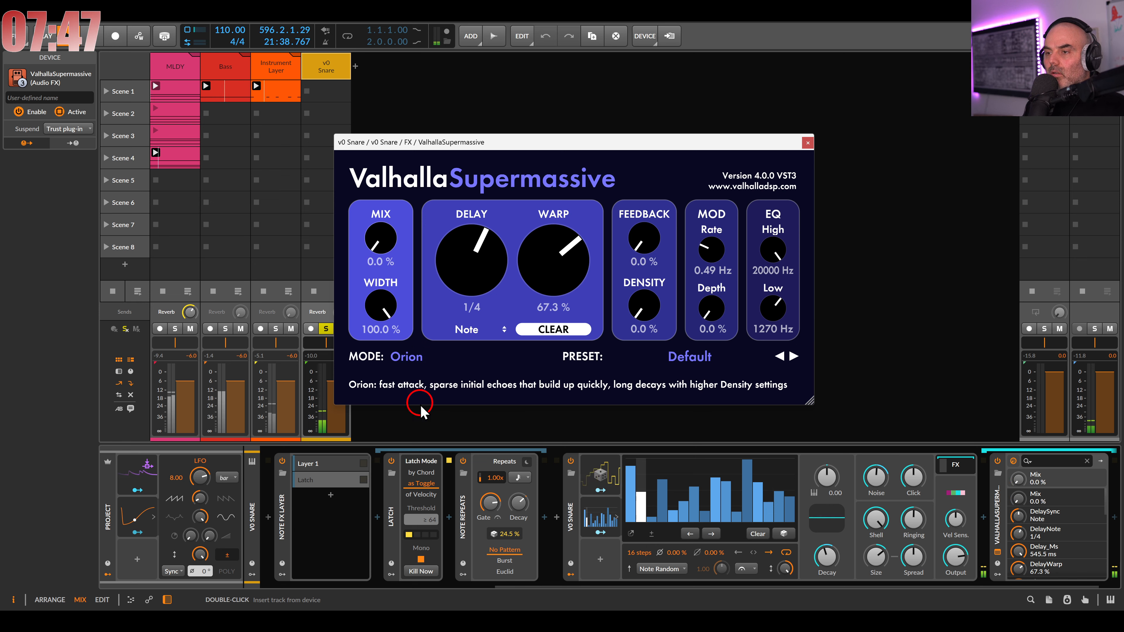
left_click_drag(382, 221, 392, 296)
left_click_drag(382, 229, 387, 297)
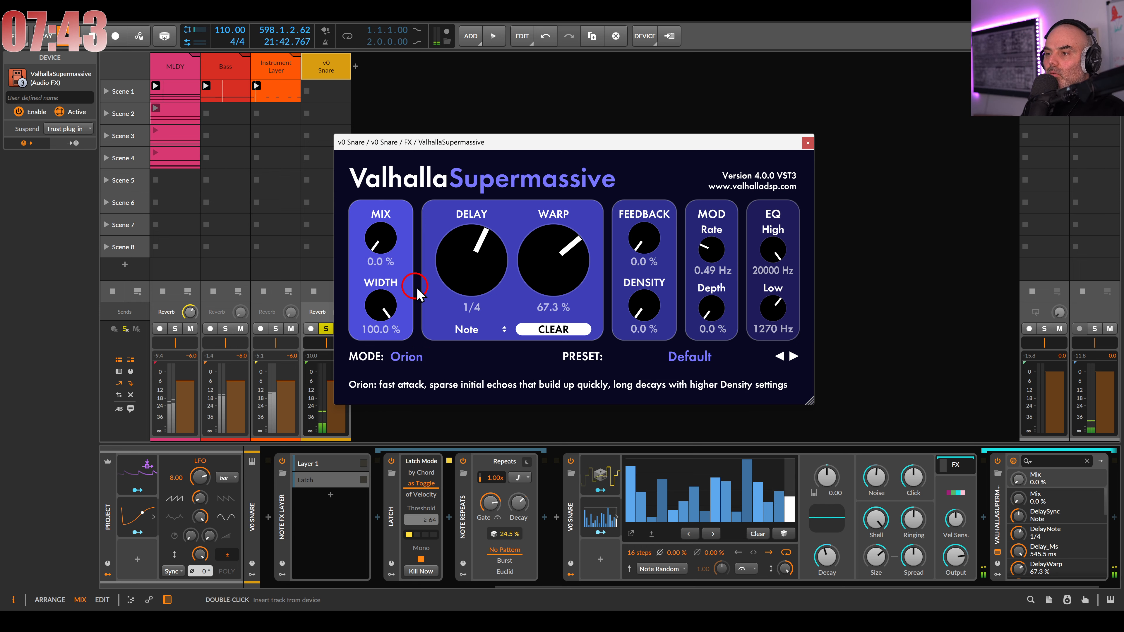
left_click_drag(534, 244, 518, 181)
left_click_drag(376, 246, 369, 382)
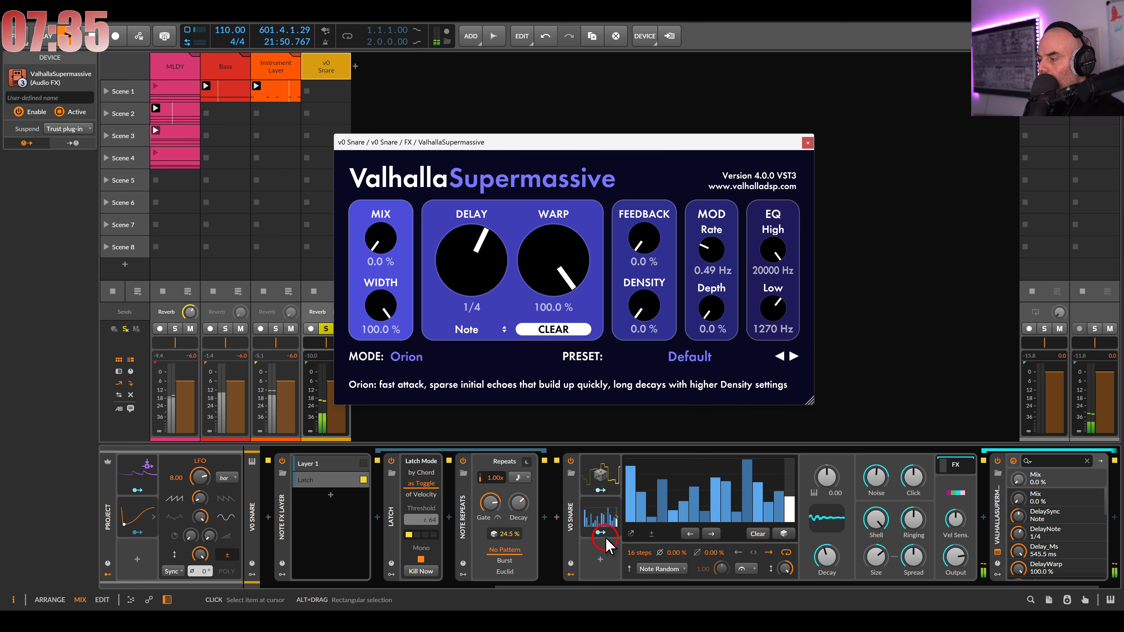
Add a Random modulator to the Supermassive device on the snare track and switch its rate from Hertz to a note value
left_click(998, 575)
left_click(1015, 475)
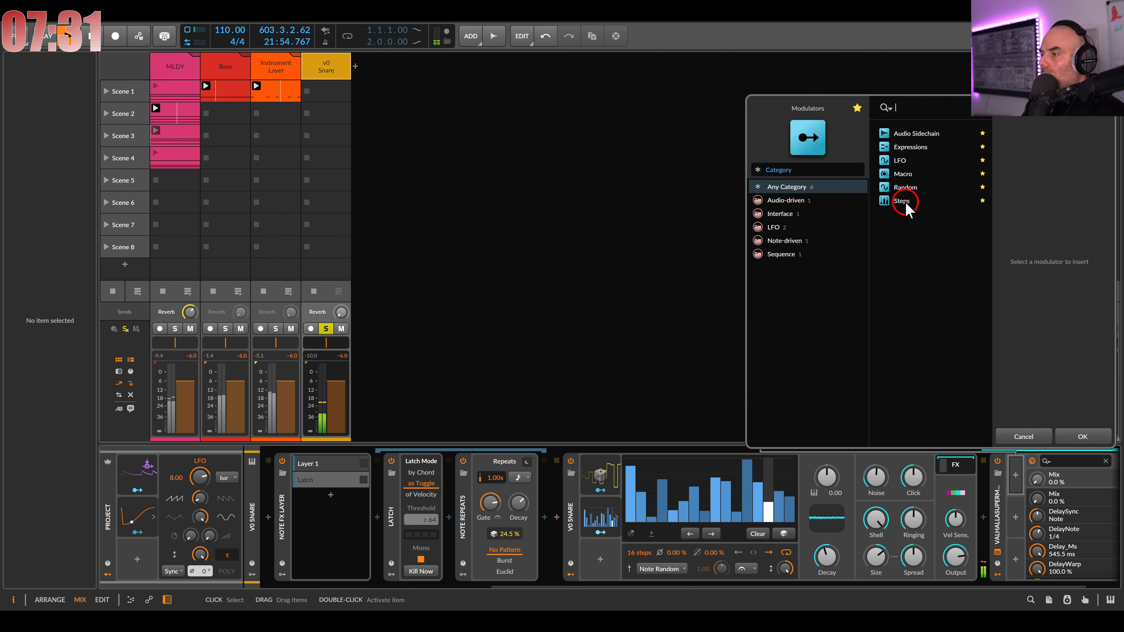
double_click(905, 188)
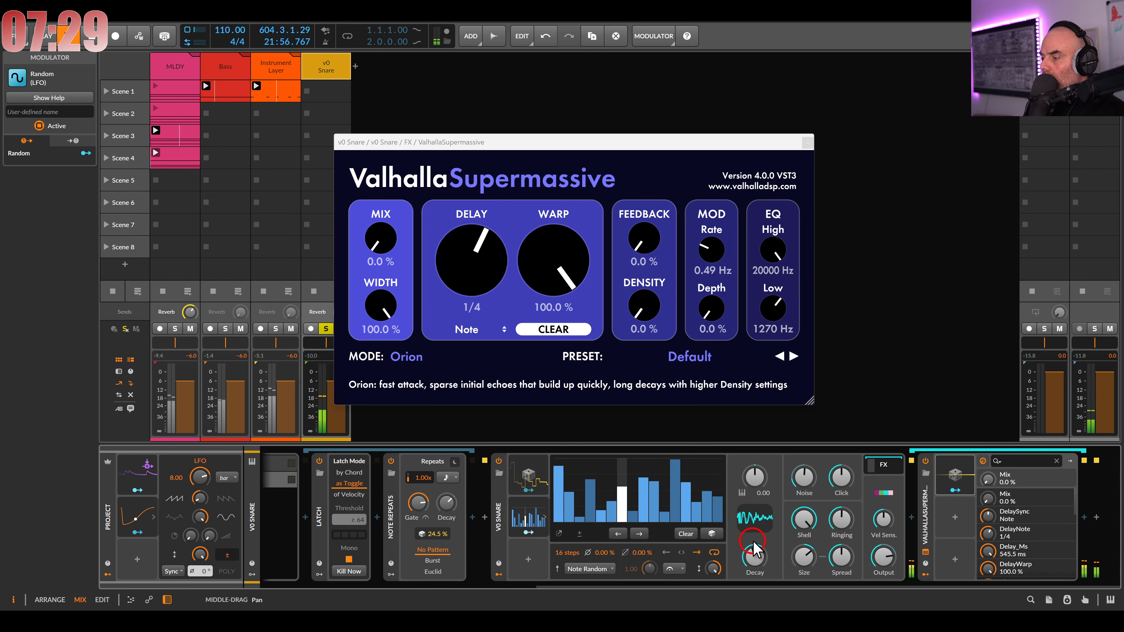
left_click(945, 487)
left_click(1044, 478)
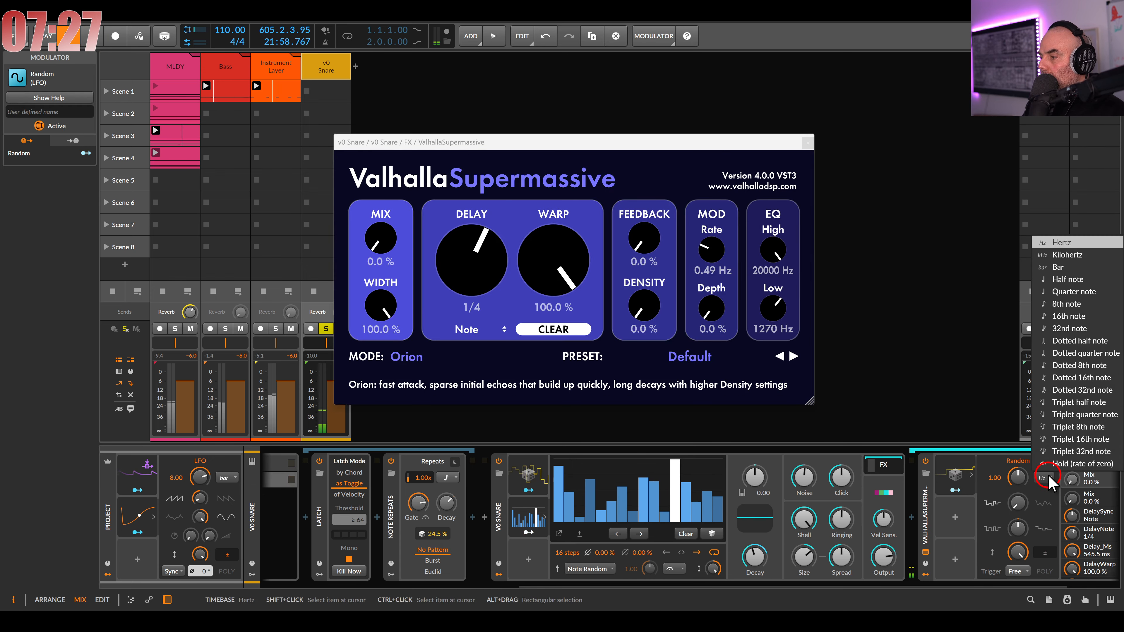
left_click(1071, 340)
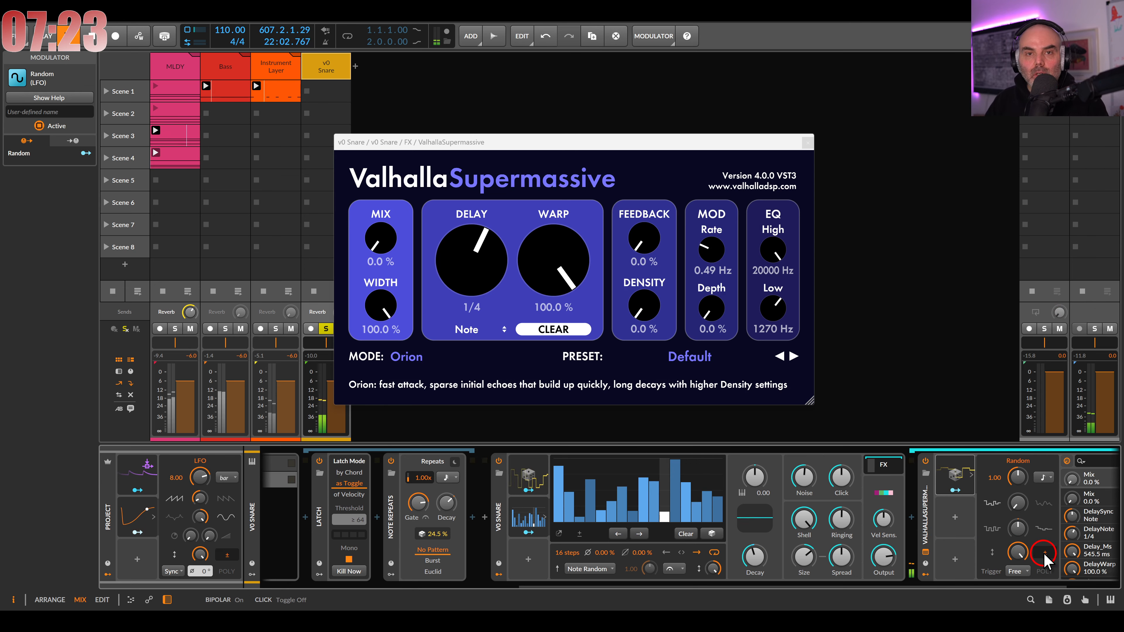
Map the Random modulator to Supermassive's Mix with an amount of 1.000 and set its smoothing to 40.7 %
scroll(989, 540, "right", 3)
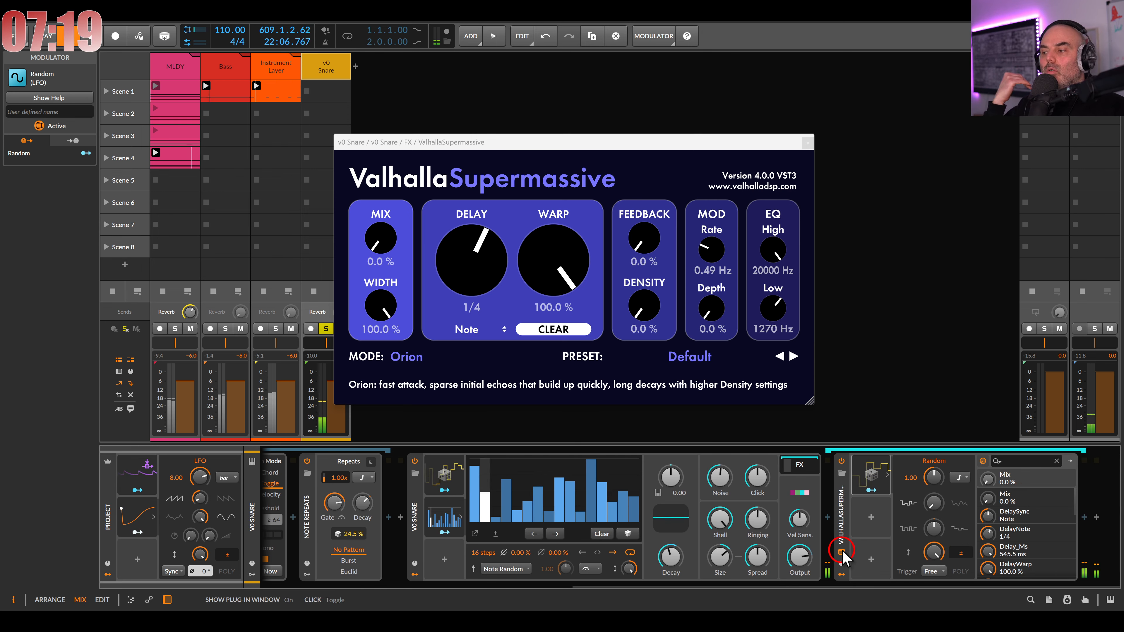
left_click(870, 490)
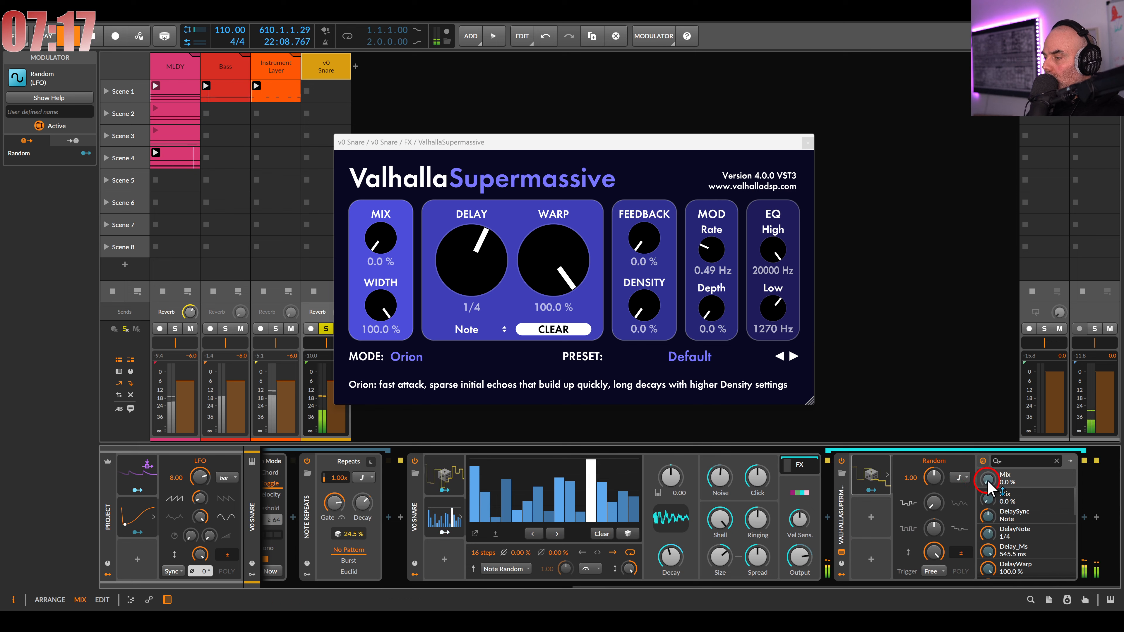
left_click_drag(988, 479, 987, 399)
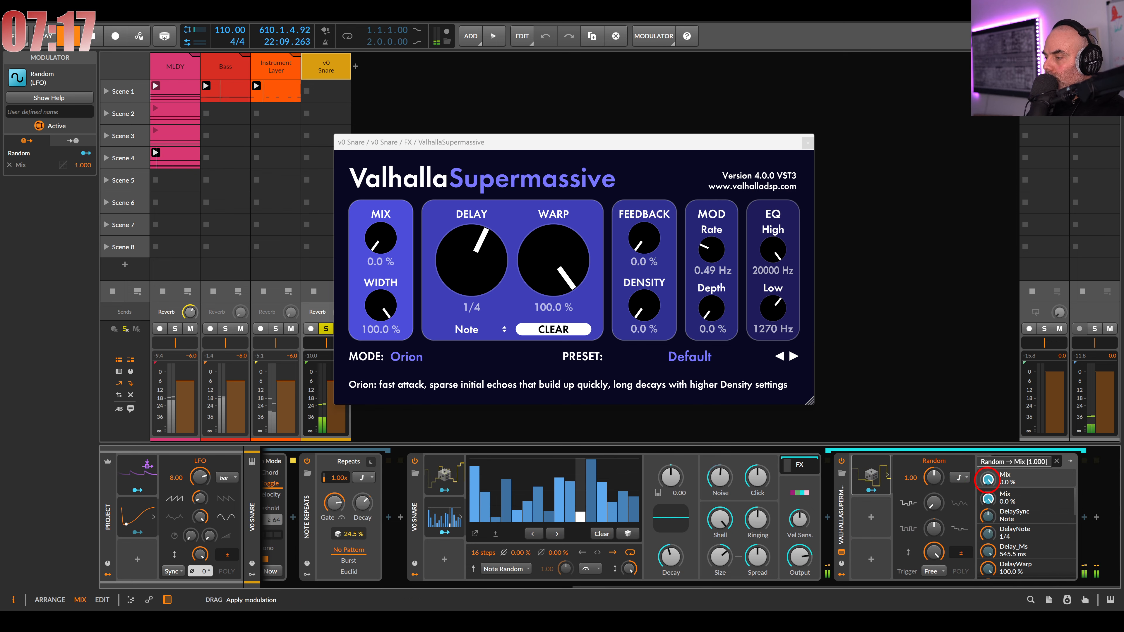
left_click(875, 500)
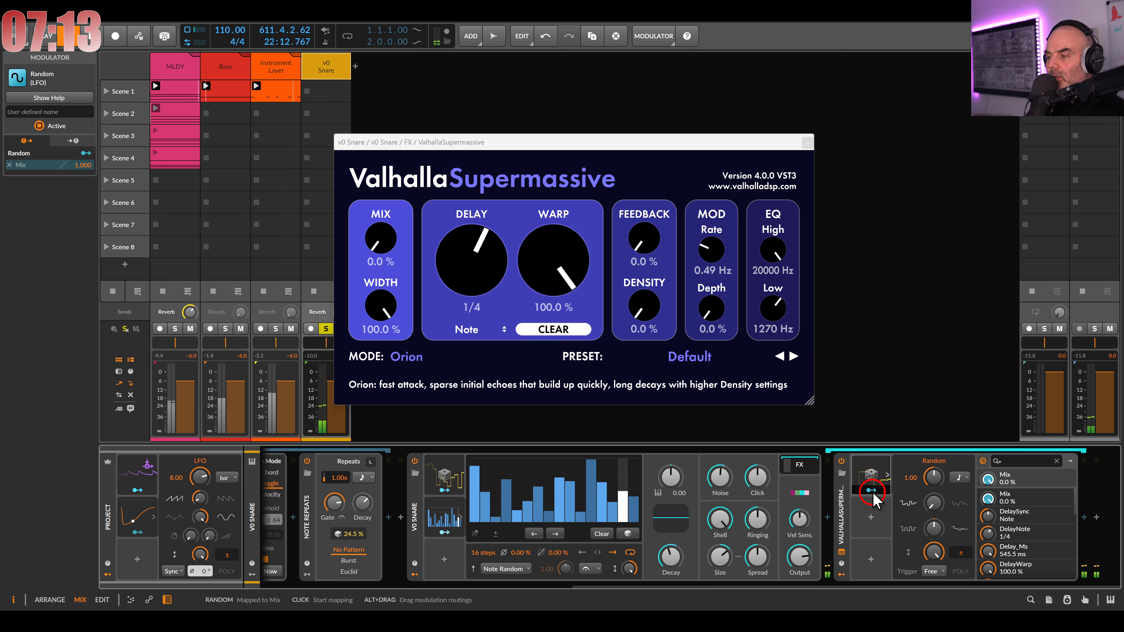
left_click(934, 503)
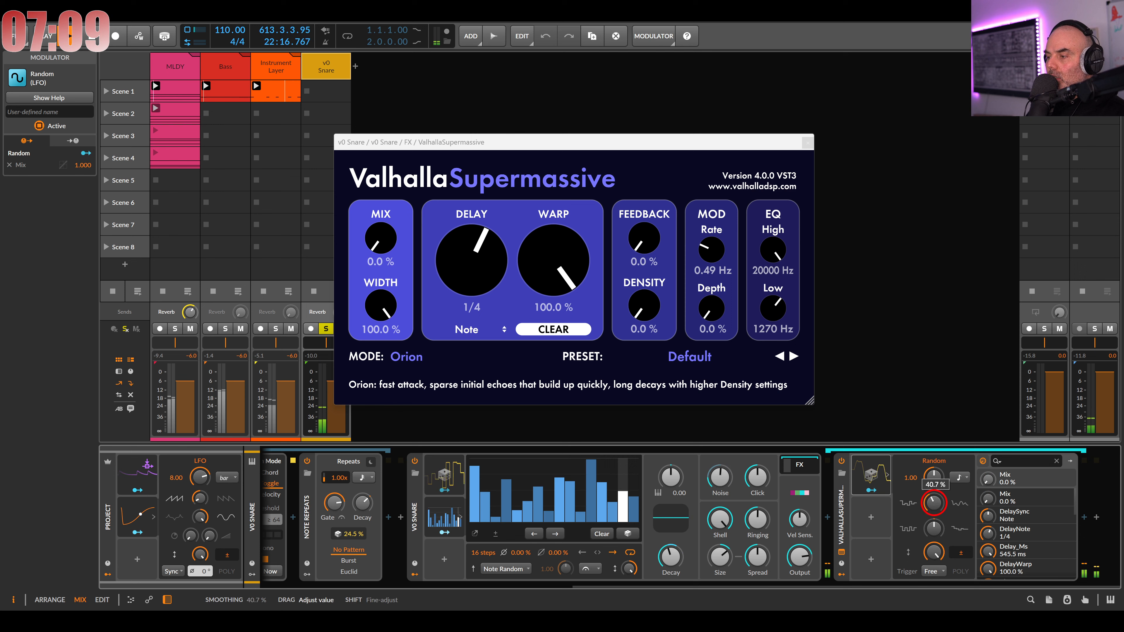
left_click(881, 492)
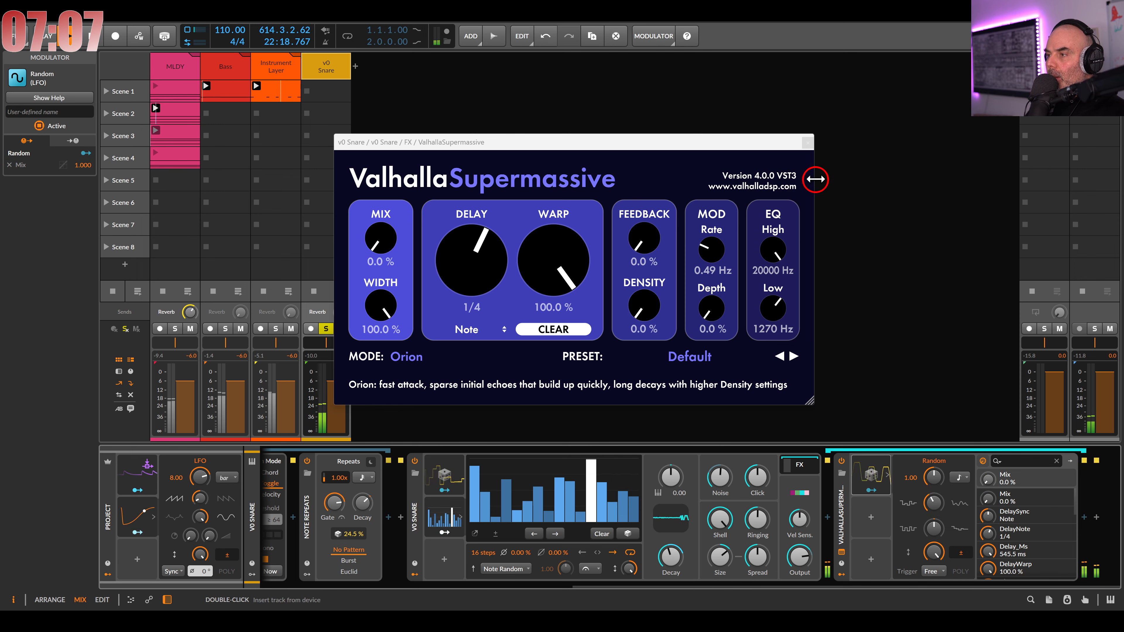
left_click(808, 142)
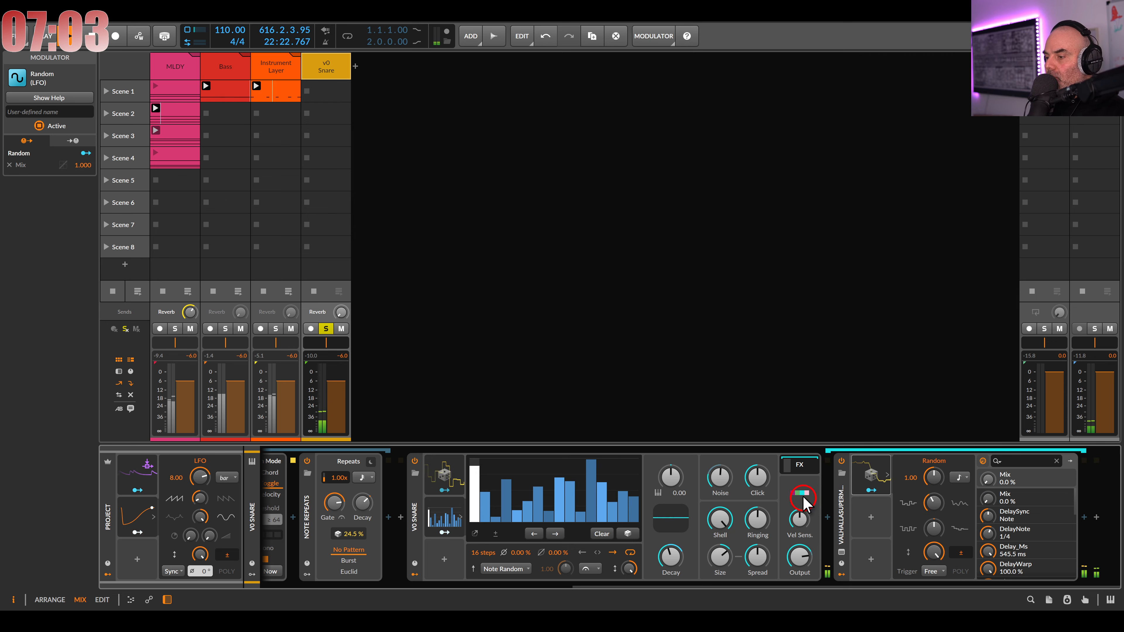
Insert a Tool device before Supermassive and give it a Random modulator running at a 16th-note rate
left_click(827, 520)
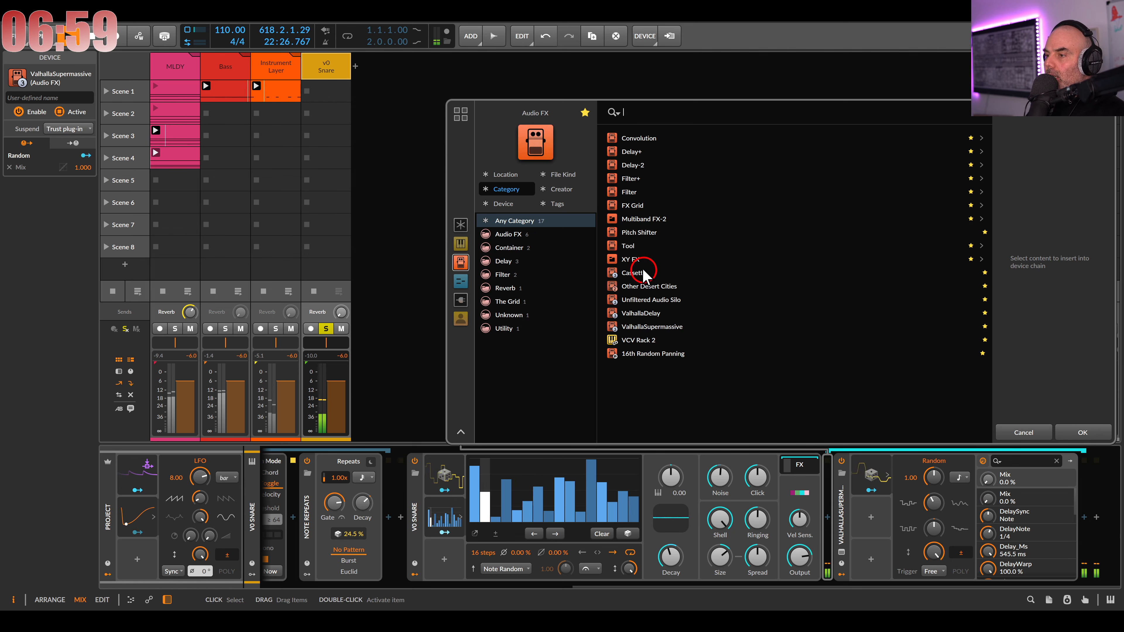
double_click(629, 247)
left_click(841, 575)
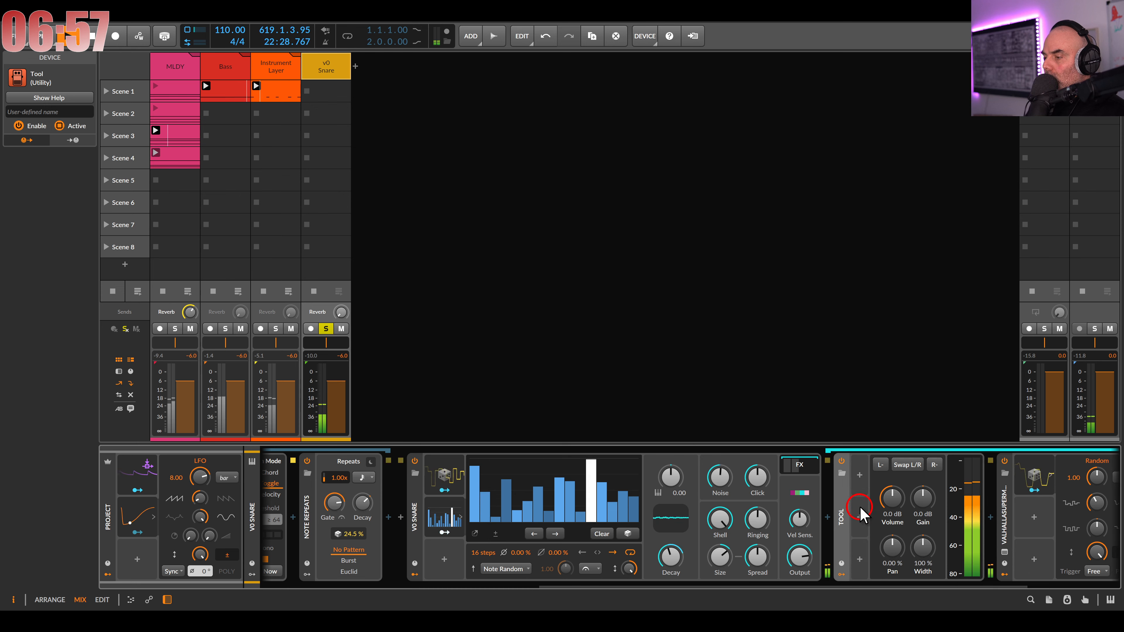
left_click(859, 474)
double_click(903, 187)
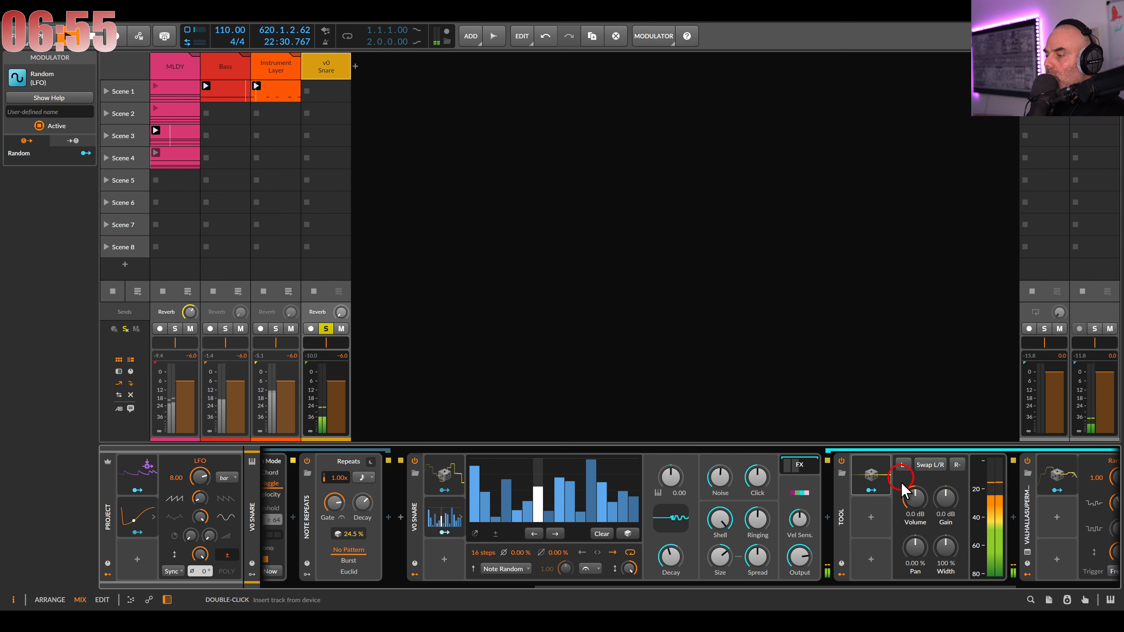
left_click(957, 479)
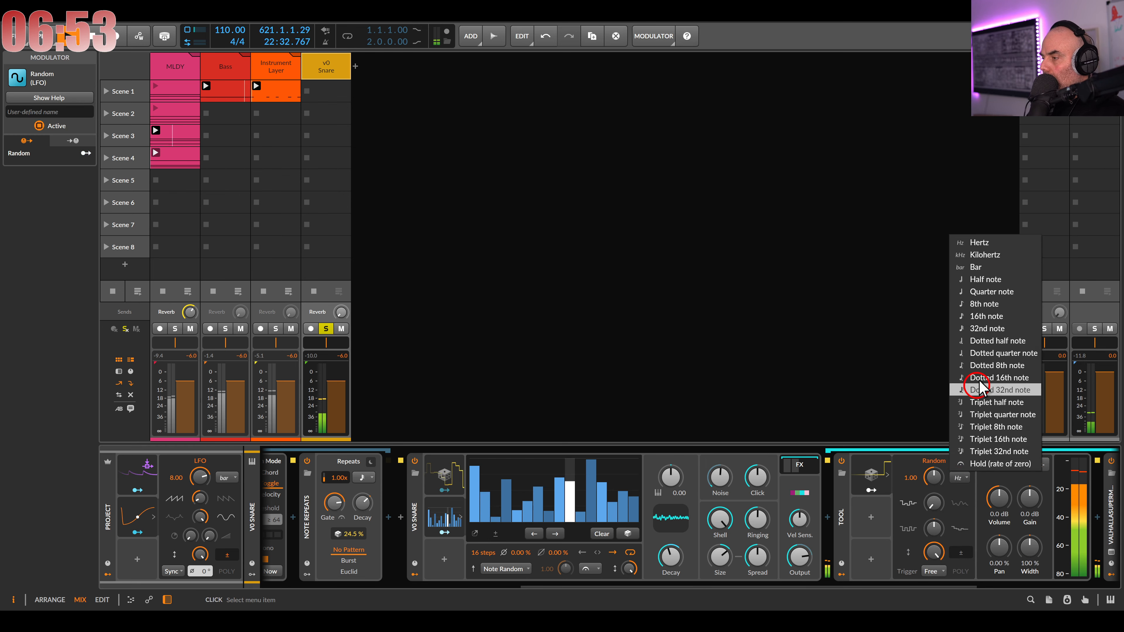
left_click(992, 321)
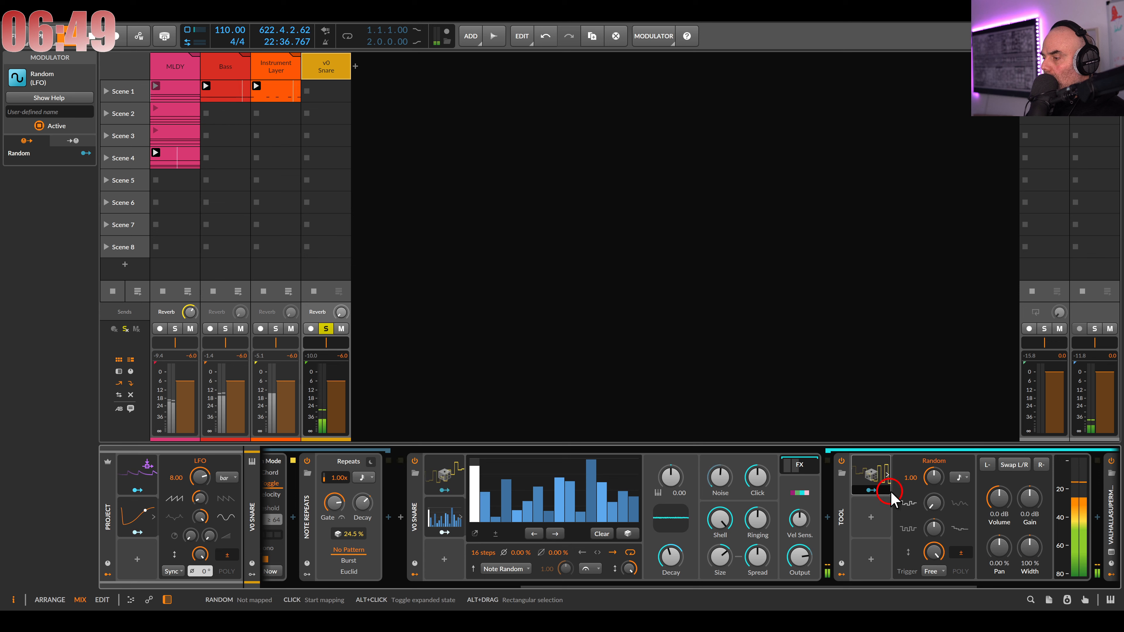
Raise the smoothing of Tool's Random modulator and map it to Tool's Pan with an amount of 103.0 %
left_click_drag(938, 505, 937, 436)
left_click(871, 490)
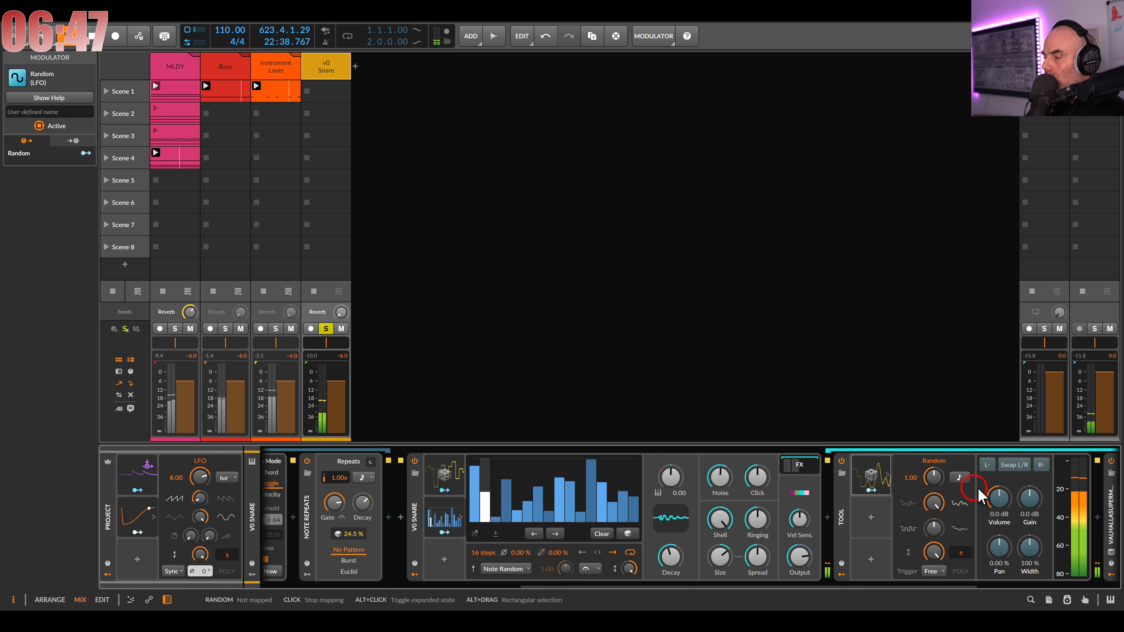
left_click_drag(1000, 551, 999, 544)
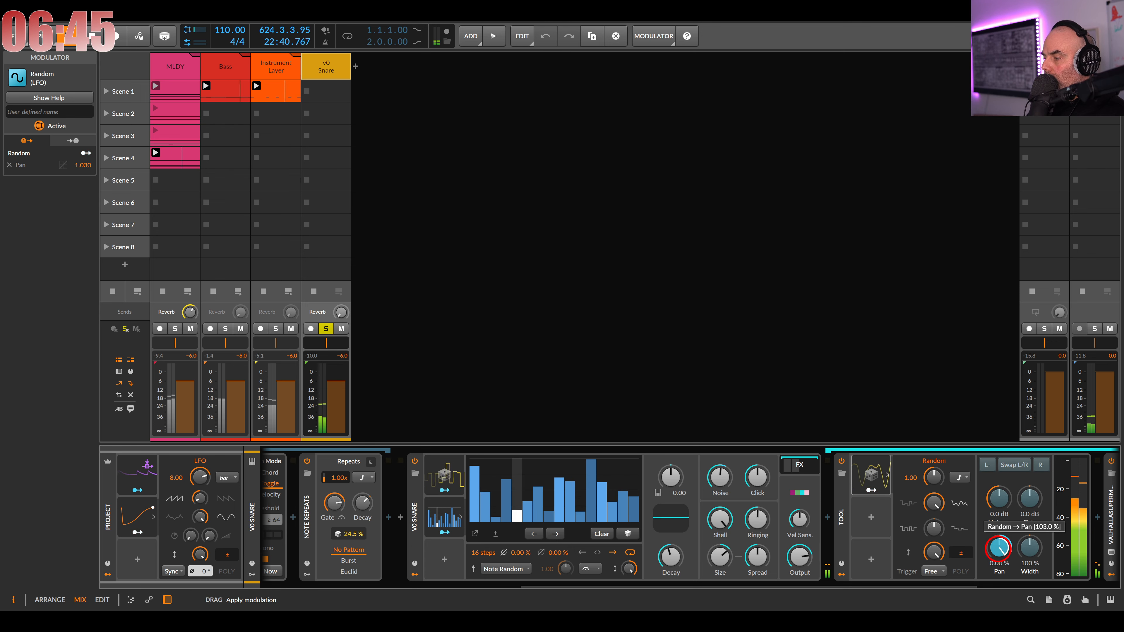
left_click(871, 490)
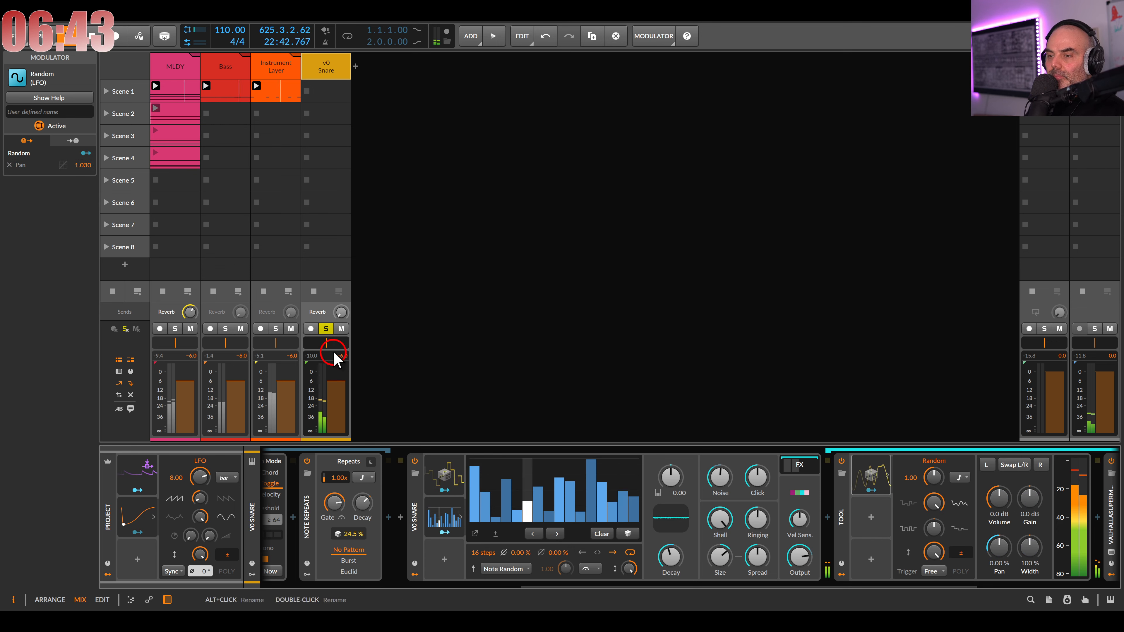
Take the snare track out of solo and rename the Instrument Layer track as Kick
left_click(326, 329)
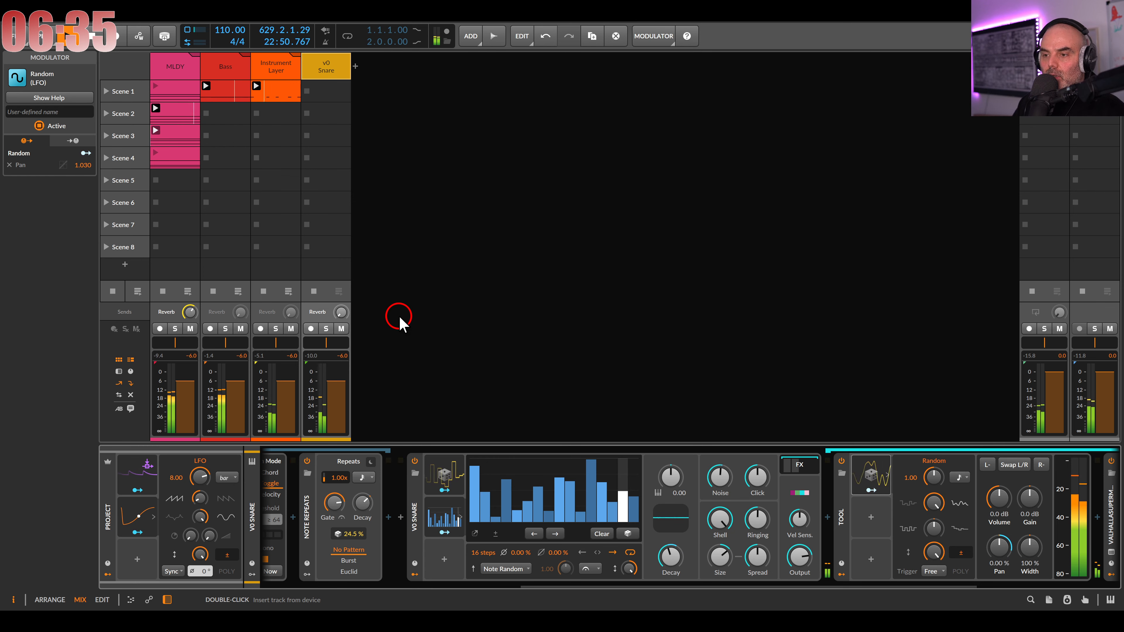
left_click(394, 337)
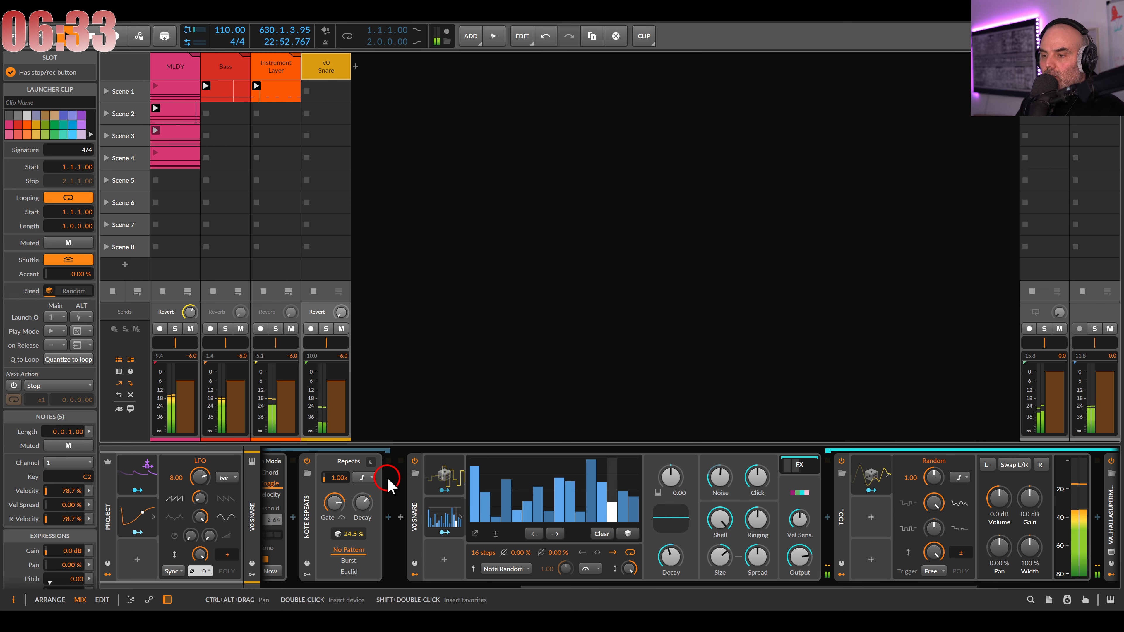
left_click_drag(389, 484, 734, 480)
left_click_drag(500, 465, 723, 460)
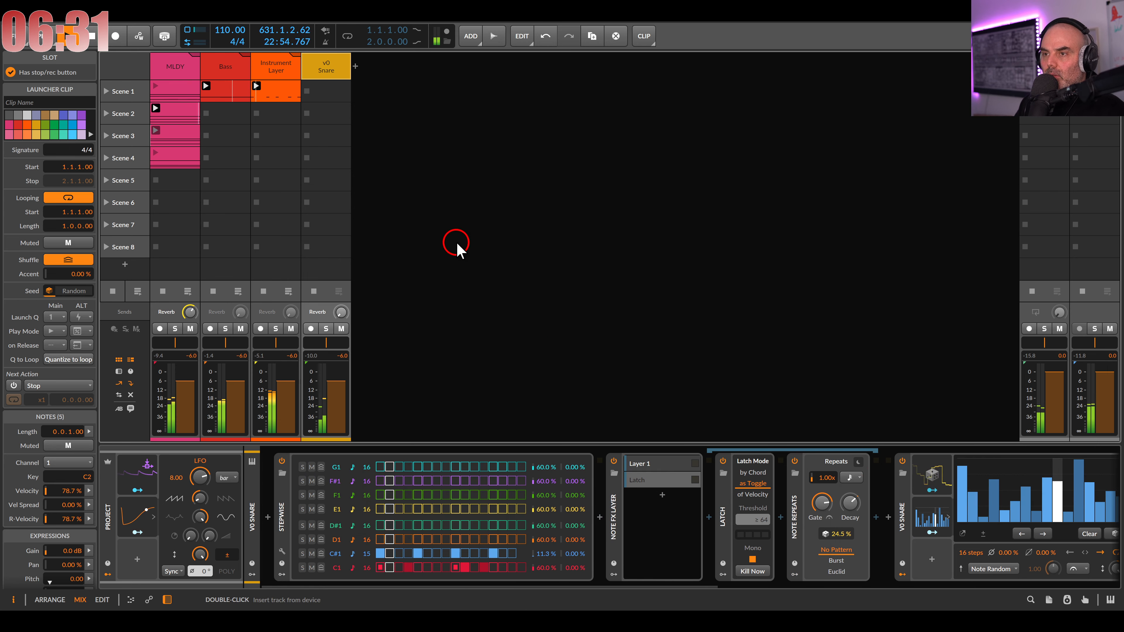
left_click(276, 67)
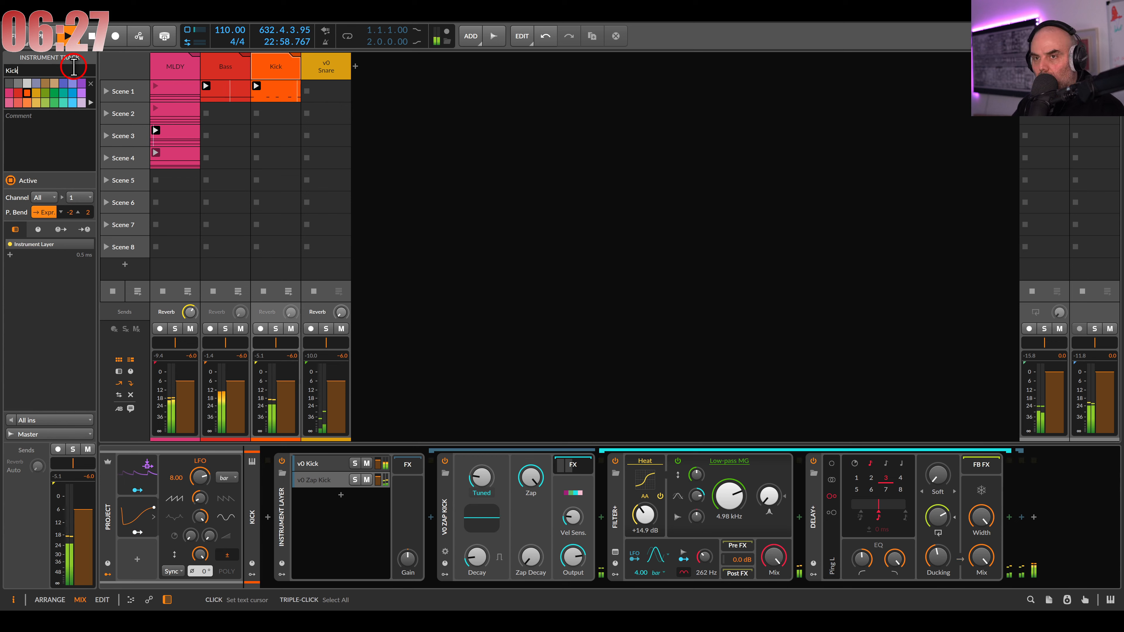
left_click(266, 67)
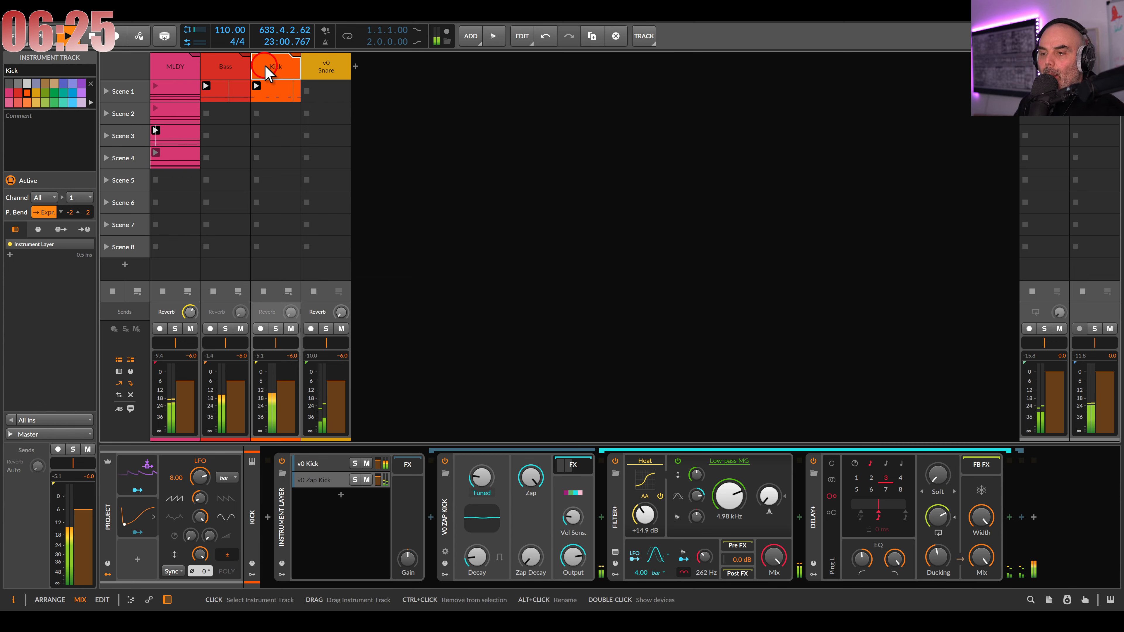
Add an instrument track with v0 Hat and create an empty clip in its Scene 1 slot for note editing
double_click(442, 183)
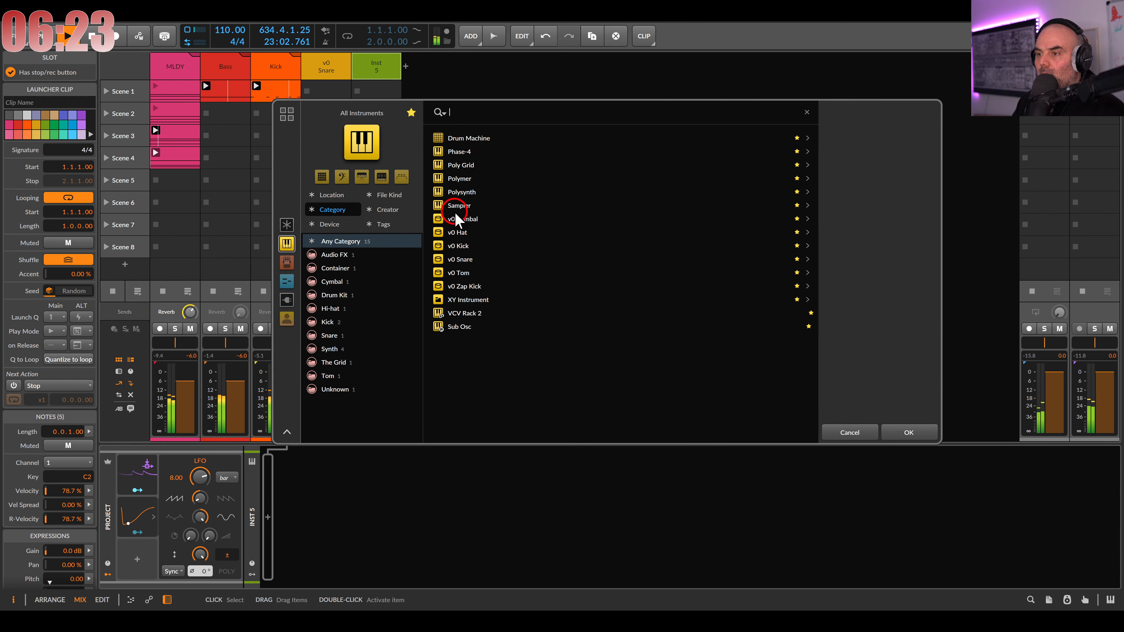
double_click(457, 233)
double_click(372, 91)
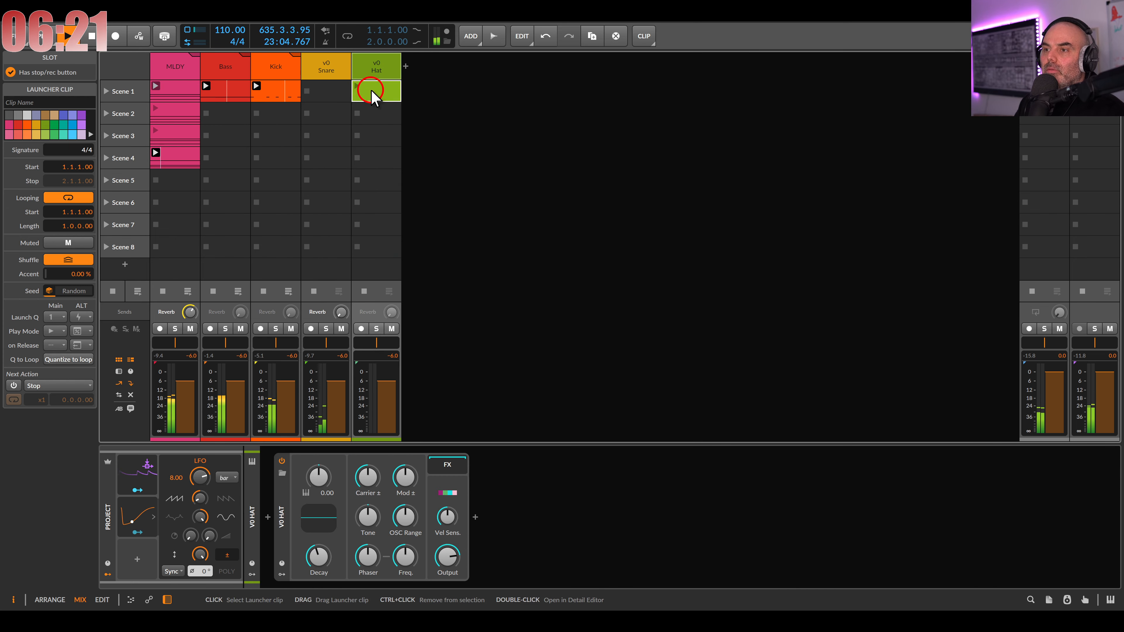
double_click(372, 91)
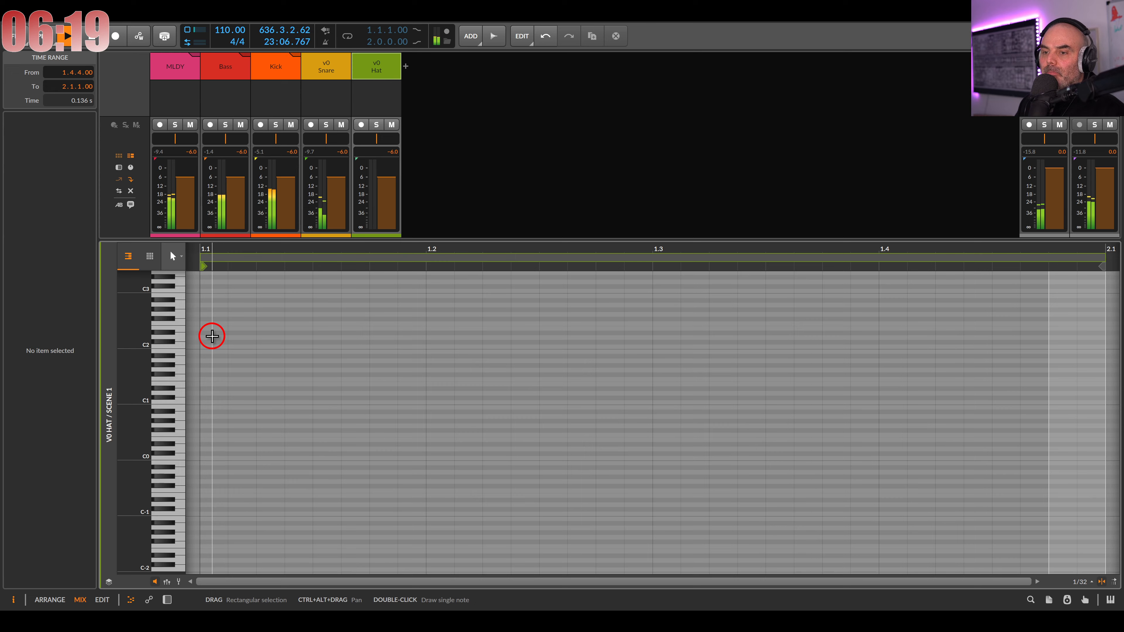
Build and launch a one-beat hat loop with a 16th-long C#2 note at 1.1.3
scroll(347, 338, "down", 2)
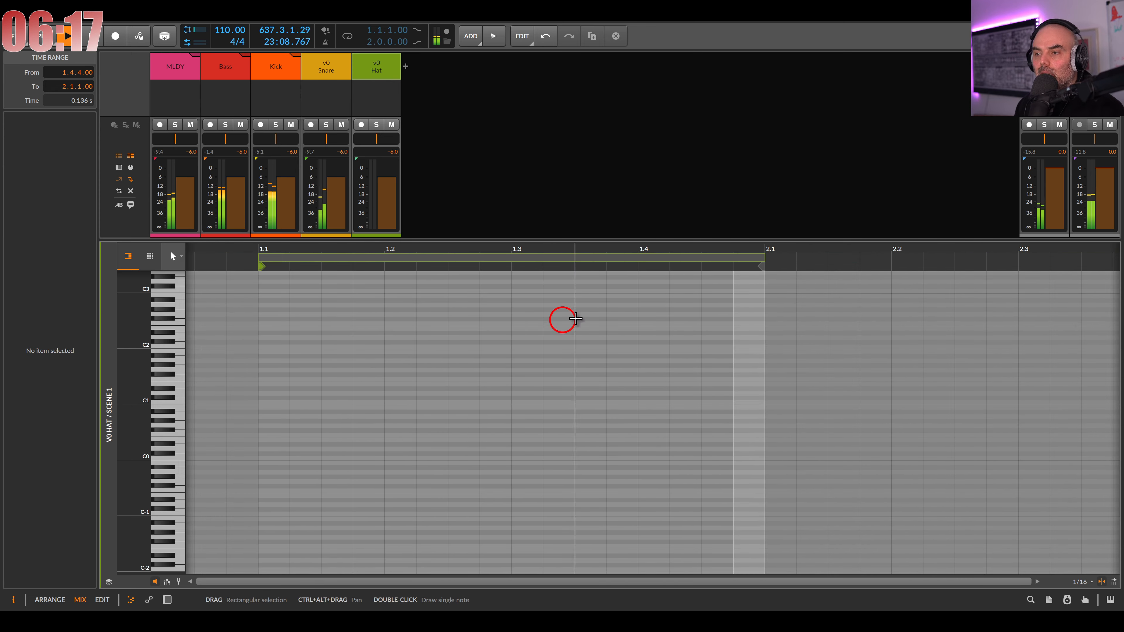
left_click_drag(429, 284, 384, 282)
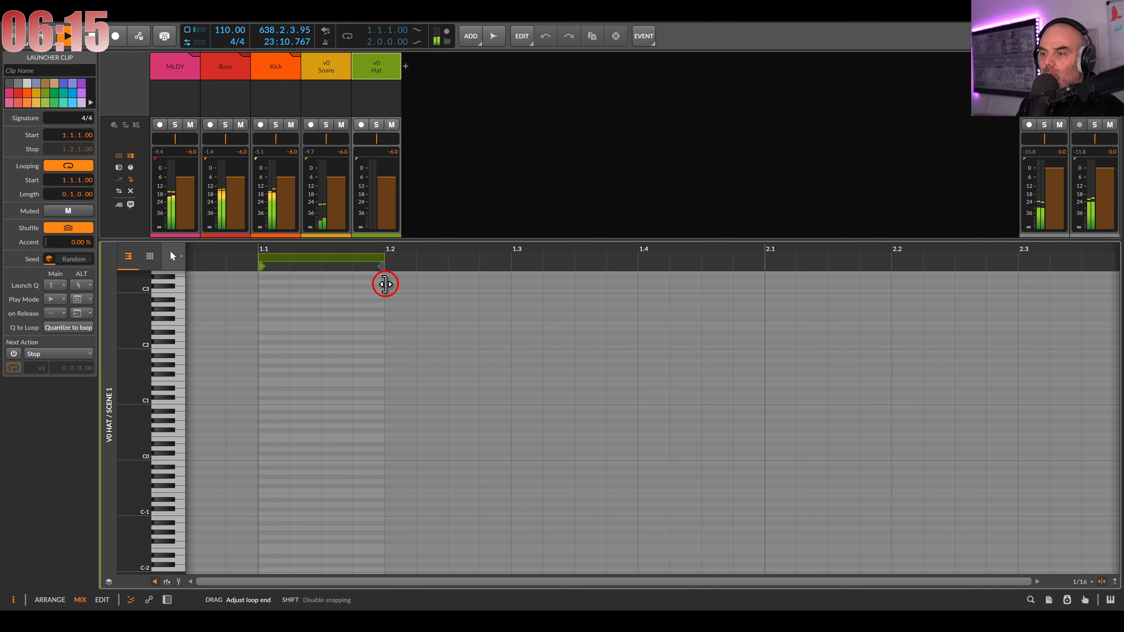
double_click(327, 343)
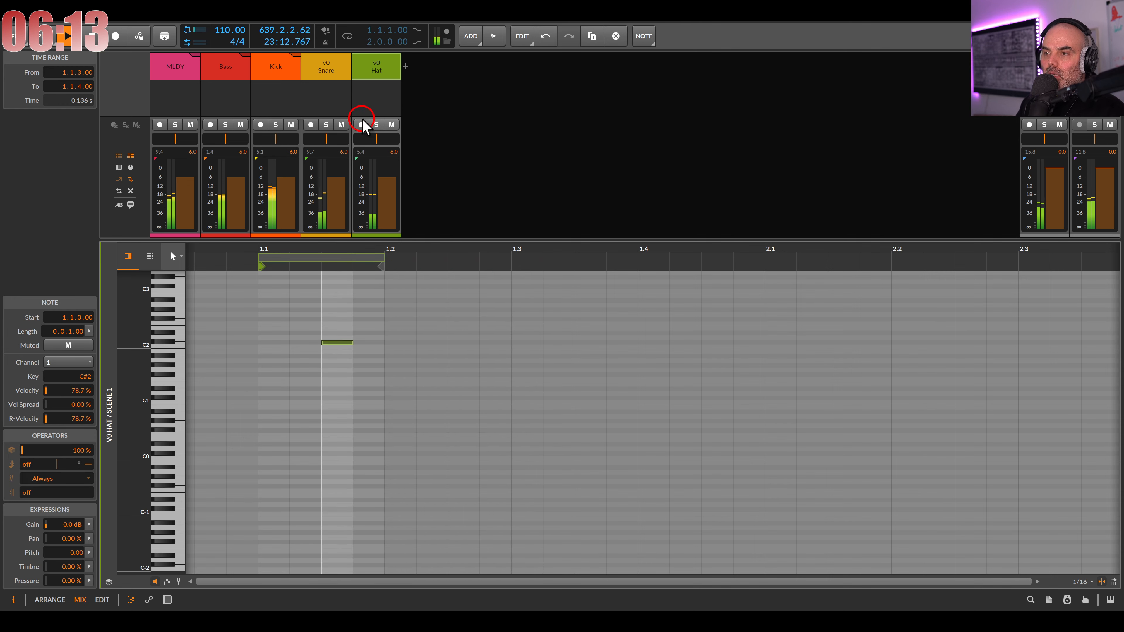
double_click(376, 73)
left_click(356, 86)
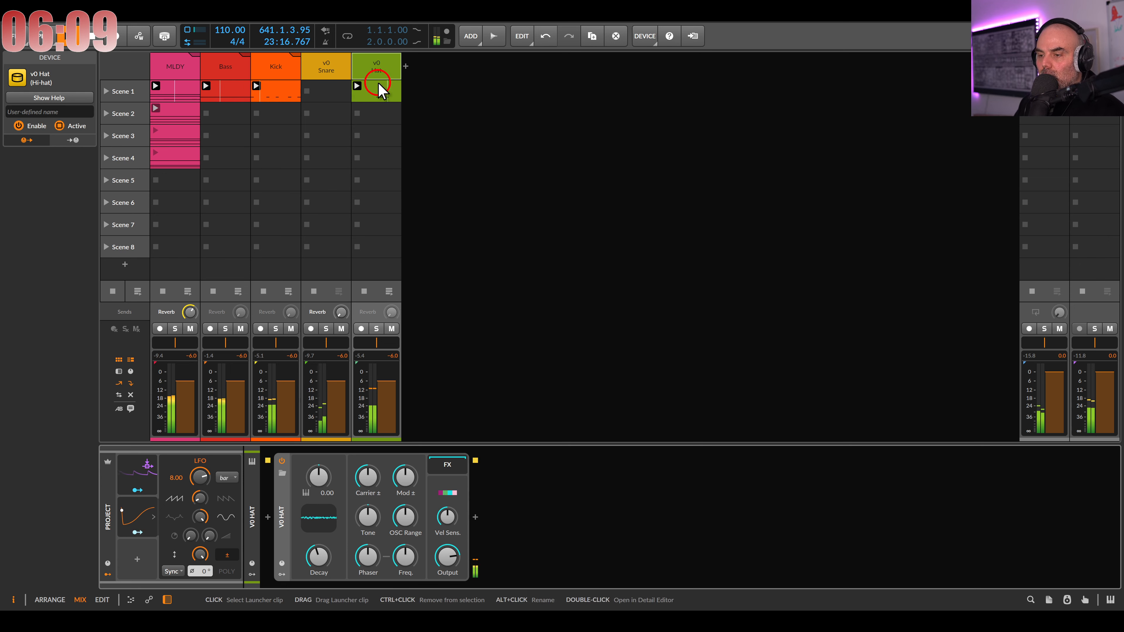
Set v0 Hat's decay to about 105 ms, turn its velocity sensitivity down, and try a higher frequency shift
left_click(319, 557)
left_click_drag(320, 558, 319, 571)
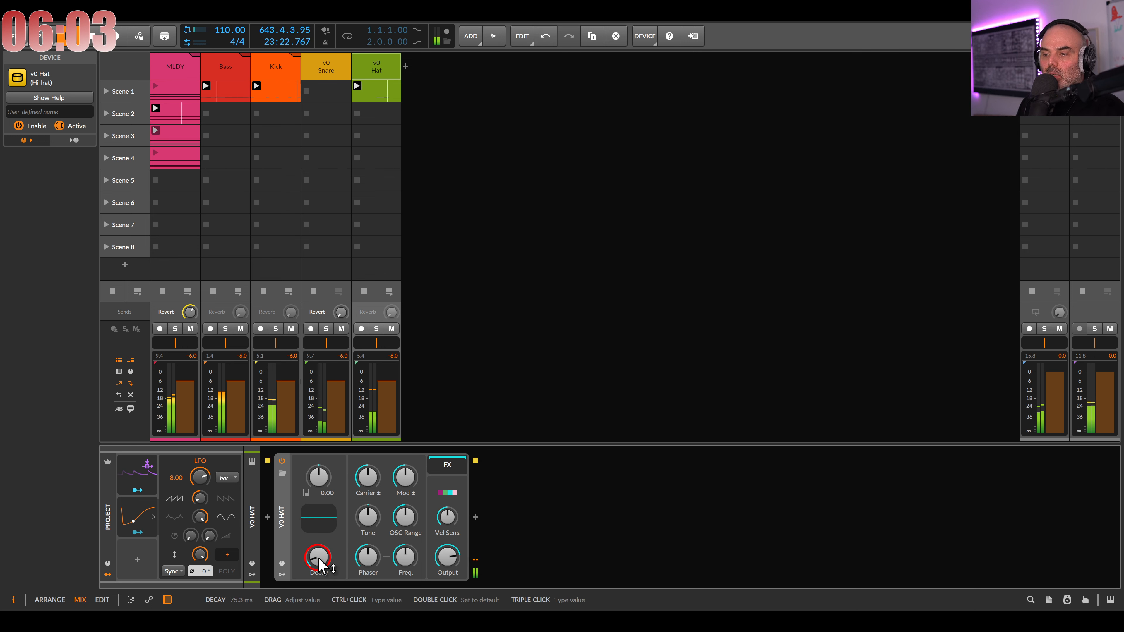
left_click(402, 516)
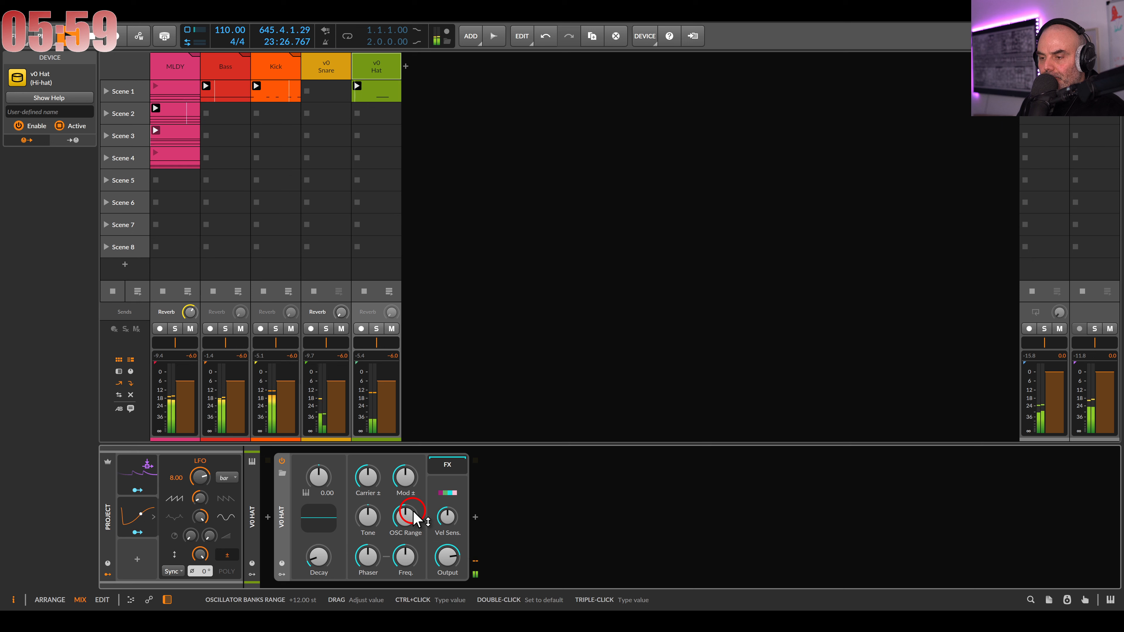
left_click(436, 510)
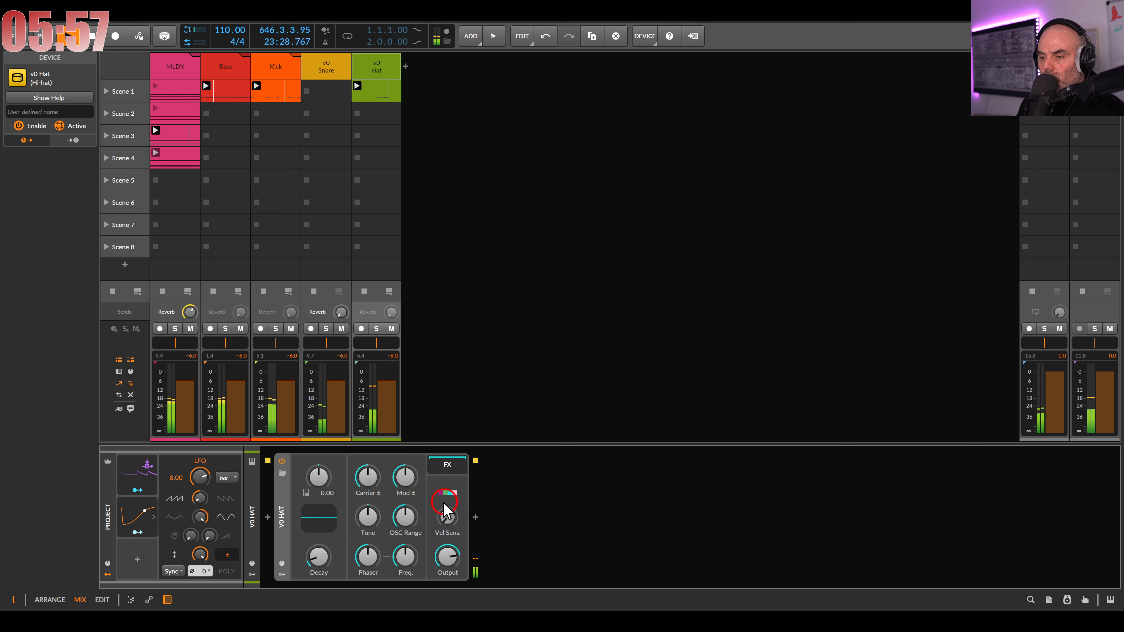
left_click(404, 557)
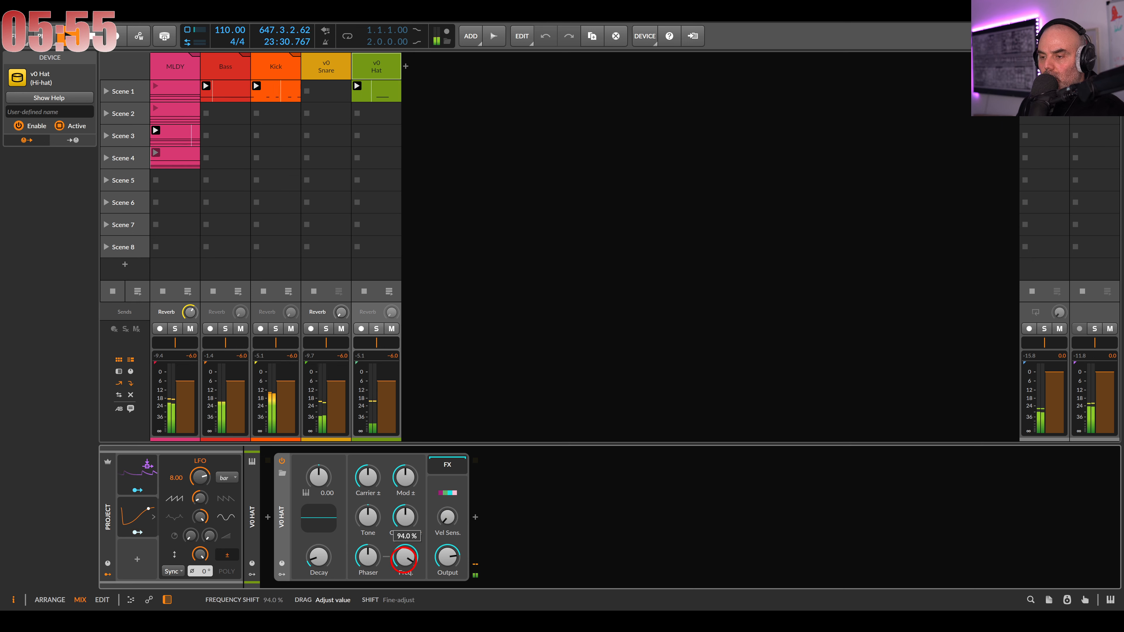
left_click(319, 557)
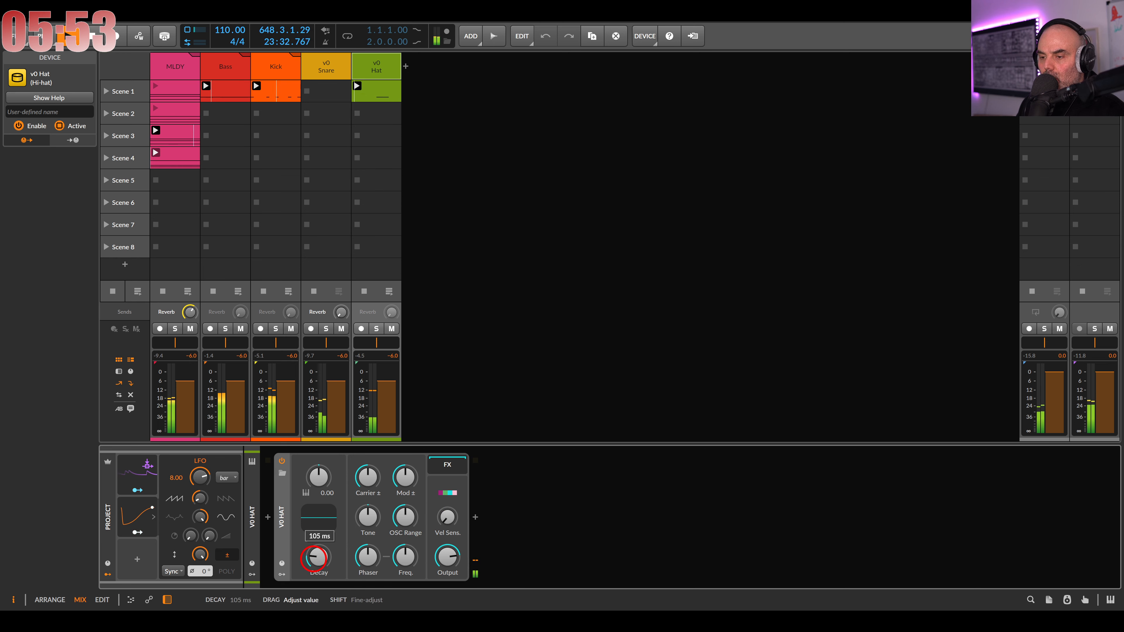
Reshape v0 Hat with no phaser, 0.00 st oscillator range, higher tone and mod, a slightly lower carrier and a shorter decay
left_click(368, 557)
left_click_drag(368, 562, 319, 560)
left_click_drag(362, 528, 405, 527)
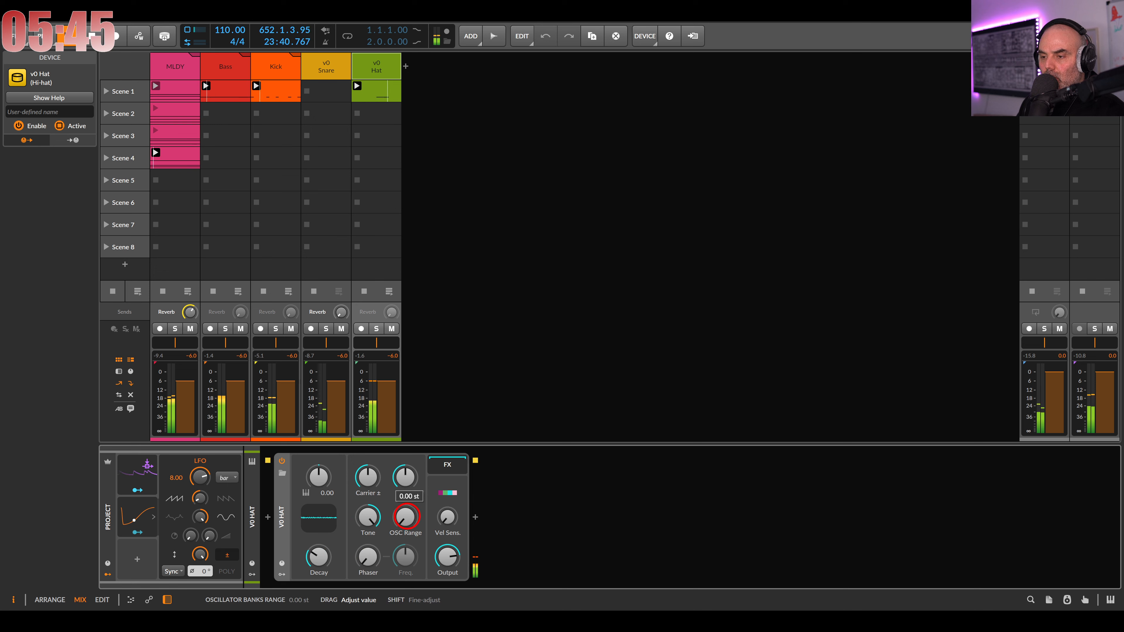
left_click_drag(405, 477, 367, 480)
left_click(324, 552)
left_click_drag(324, 553, 327, 559)
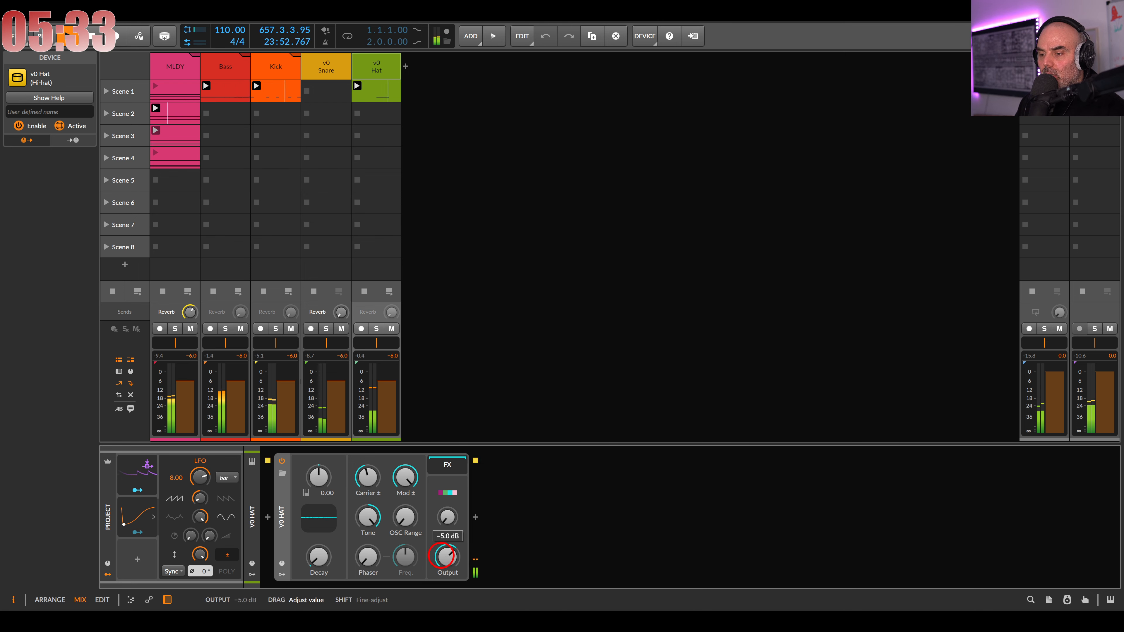
Insert Delay+ into v0 Hat's FX chain and set its pattern to Ping L
left_click(448, 466)
left_click(488, 517)
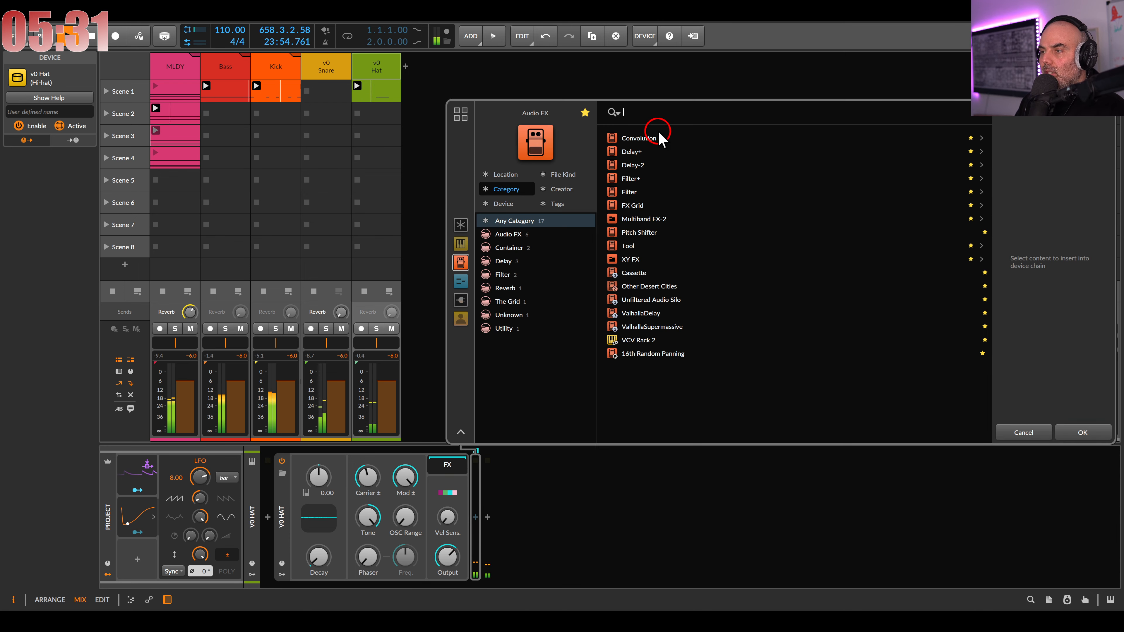
double_click(638, 152)
left_click(507, 497)
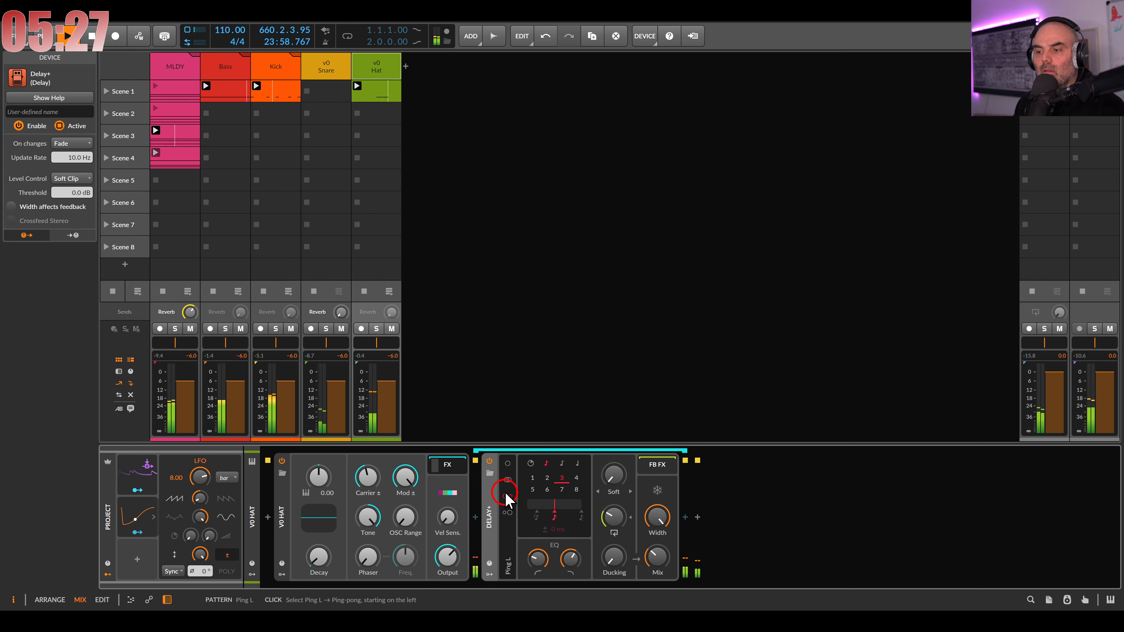
Fine-tune v0 Hat's decay and adjust the Delay+ EQ cutoffs, keeping the Ping L pattern
left_click(320, 555)
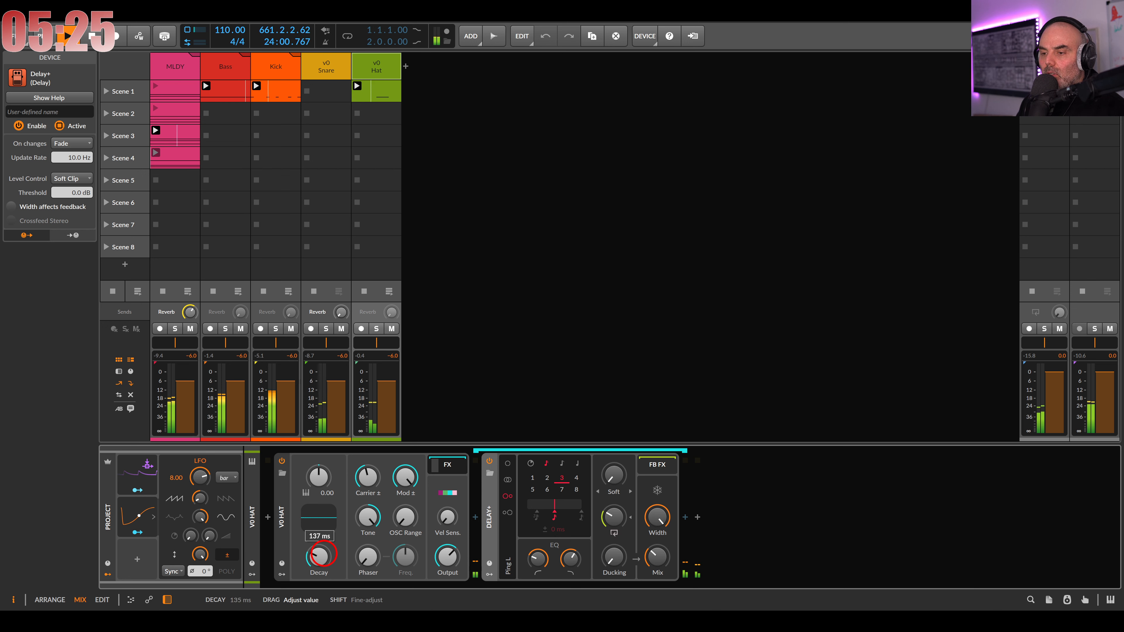
left_click_drag(322, 555, 346, 556)
left_click_drag(537, 559, 538, 555)
left_click(507, 496)
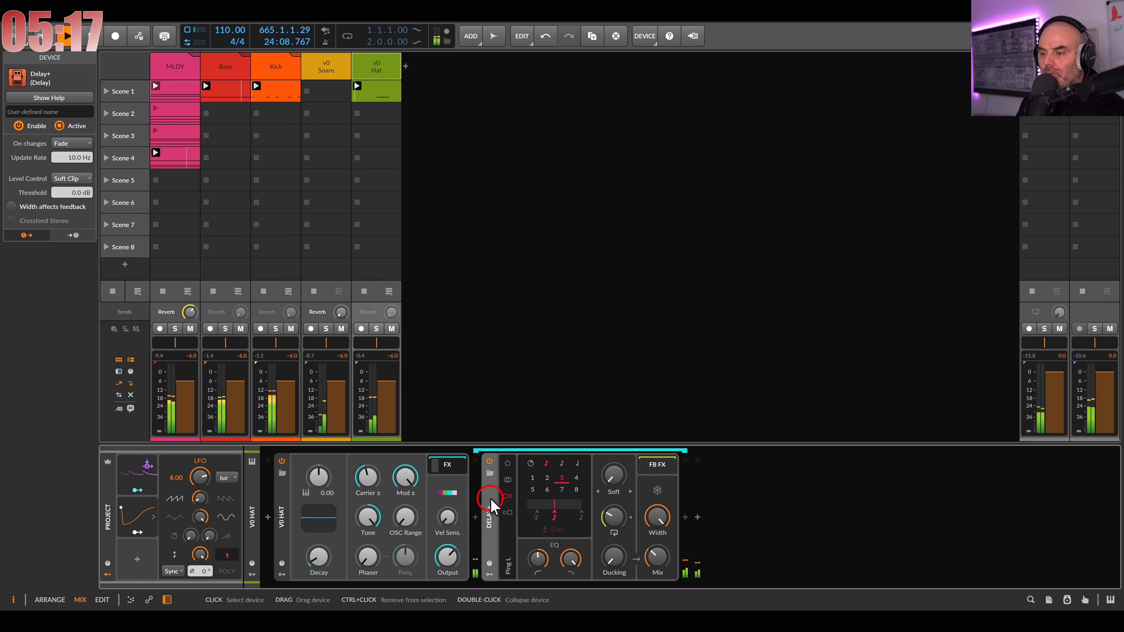
Lower v0 Hat's output to about -9.5 dB and adjust the Delay+ mix
left_click(447, 557)
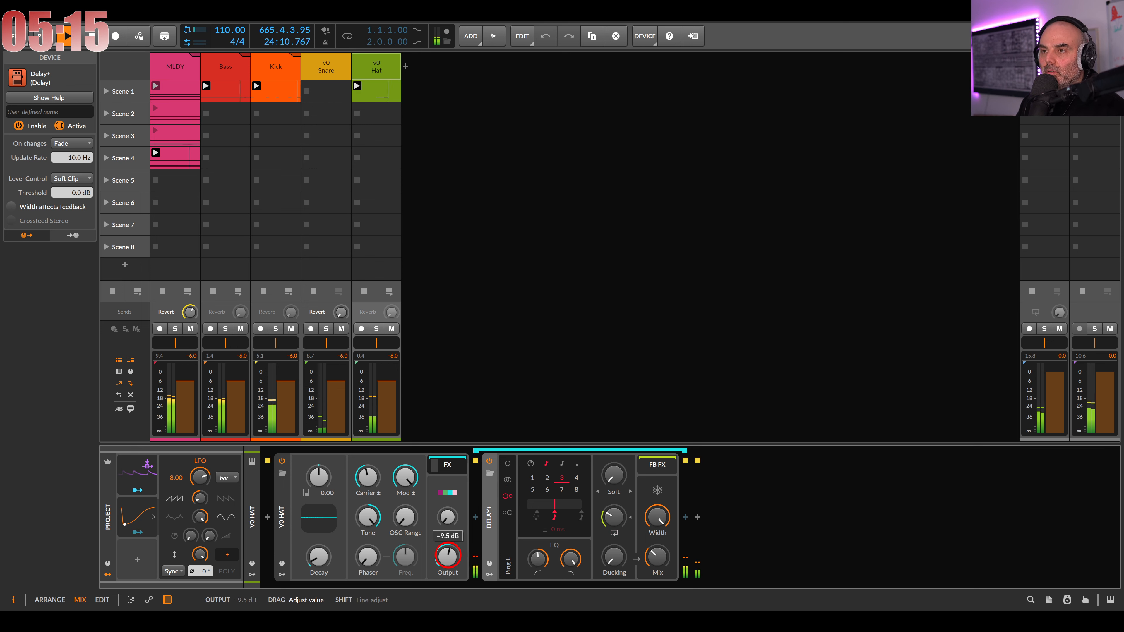
left_click_drag(447, 557, 448, 559)
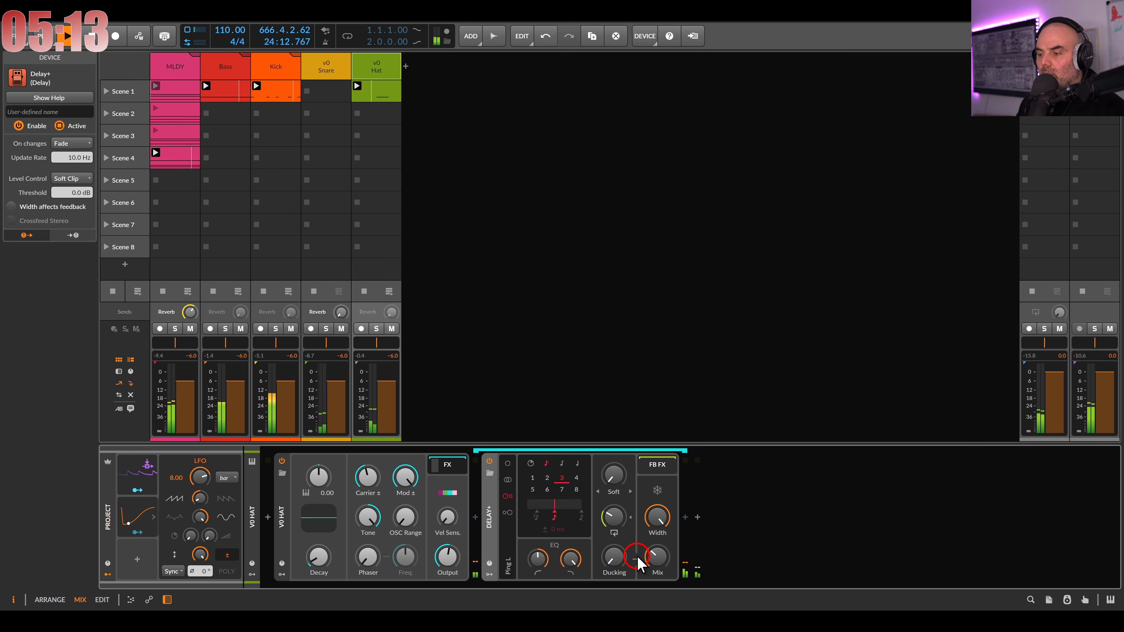
left_click(658, 557)
left_click_drag(658, 557, 658, 556)
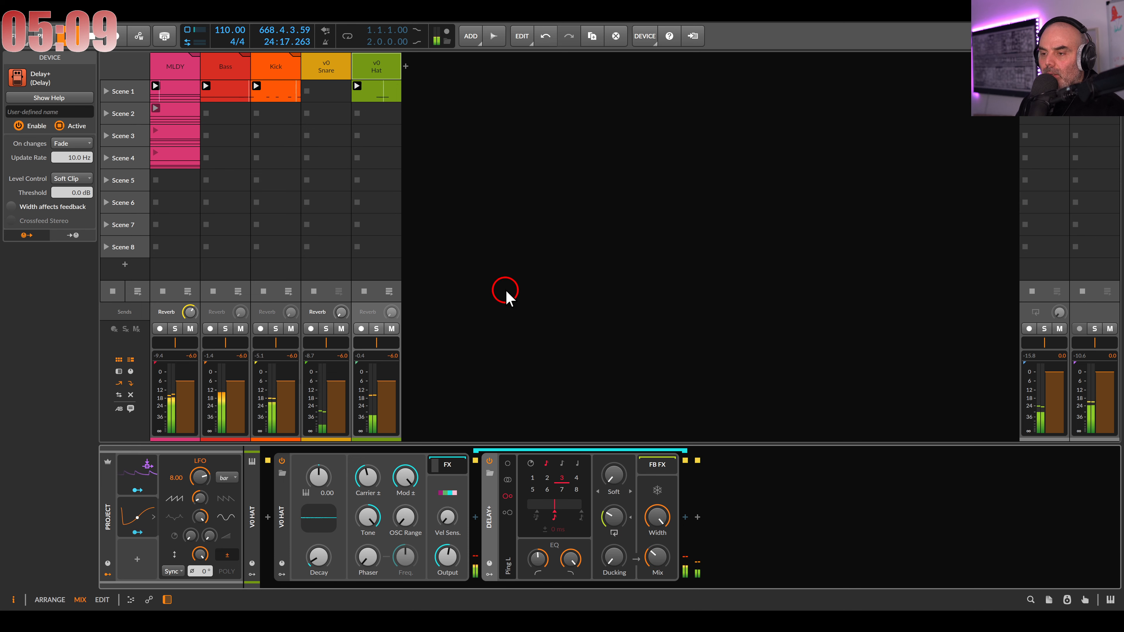
Add an instrument track with v0 Cymbal and create an empty clip in its Scene 1 slot for note editing
double_click(487, 195)
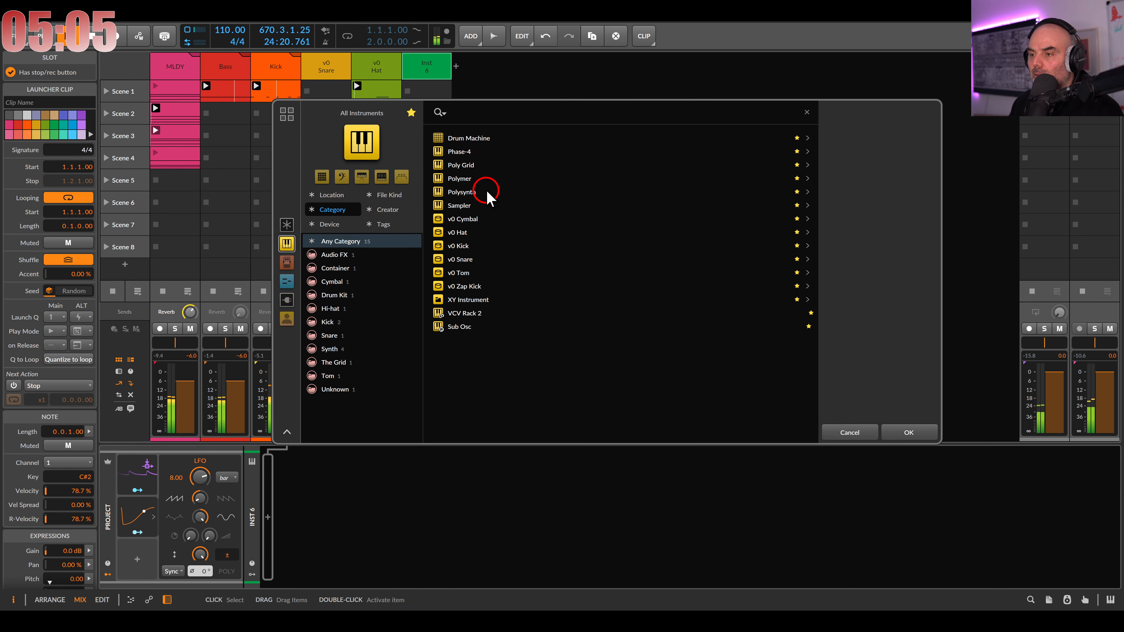
double_click(471, 220)
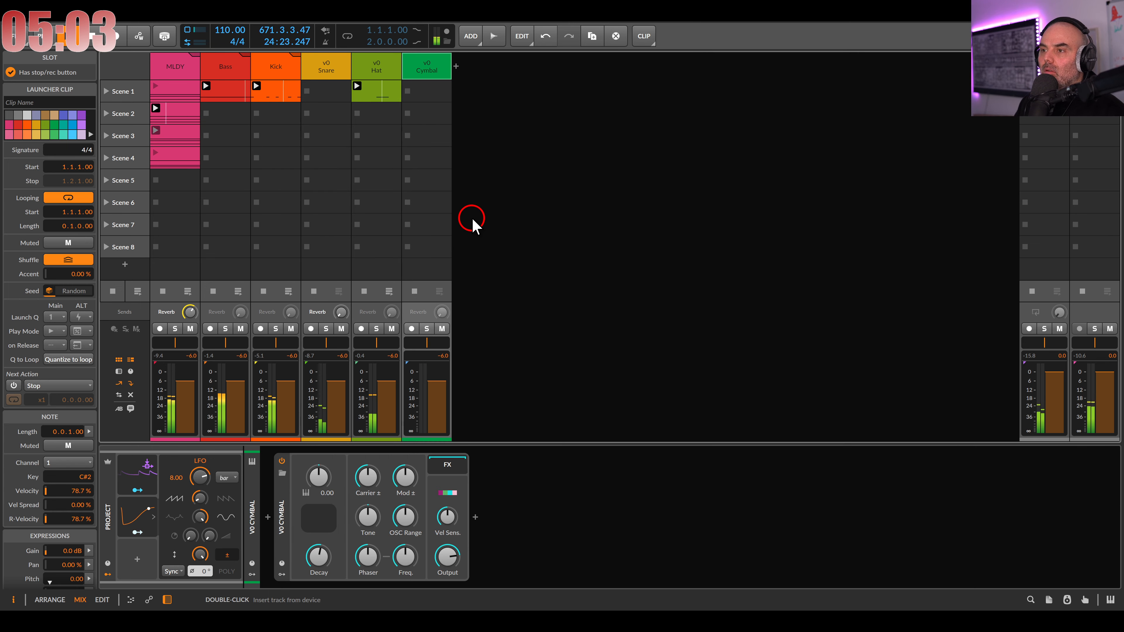
double_click(429, 95)
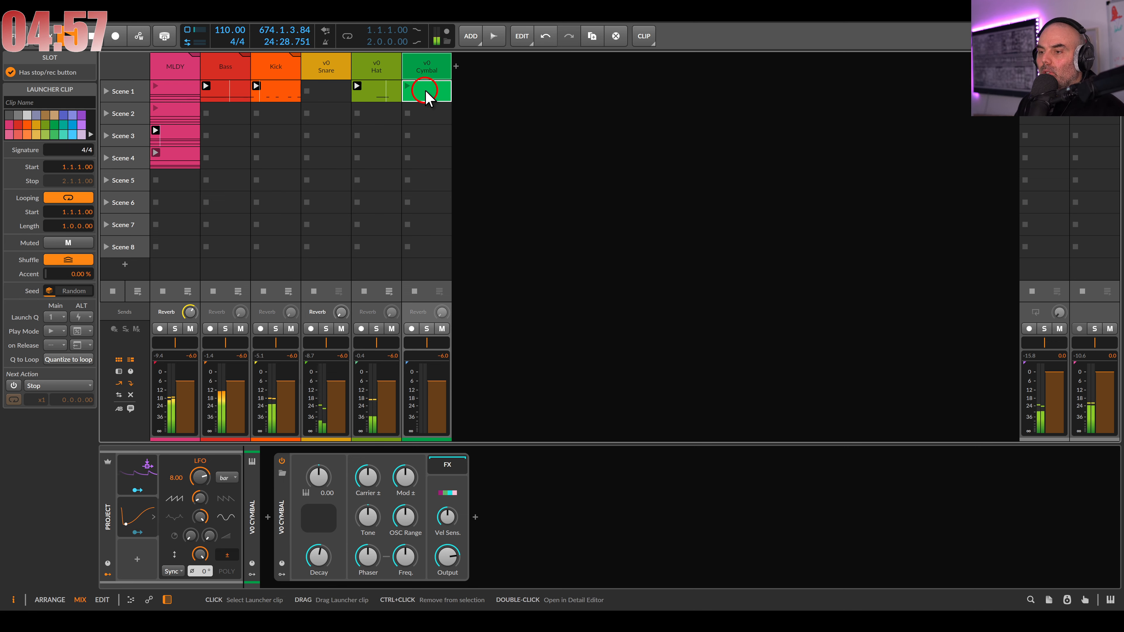
double_click(426, 92)
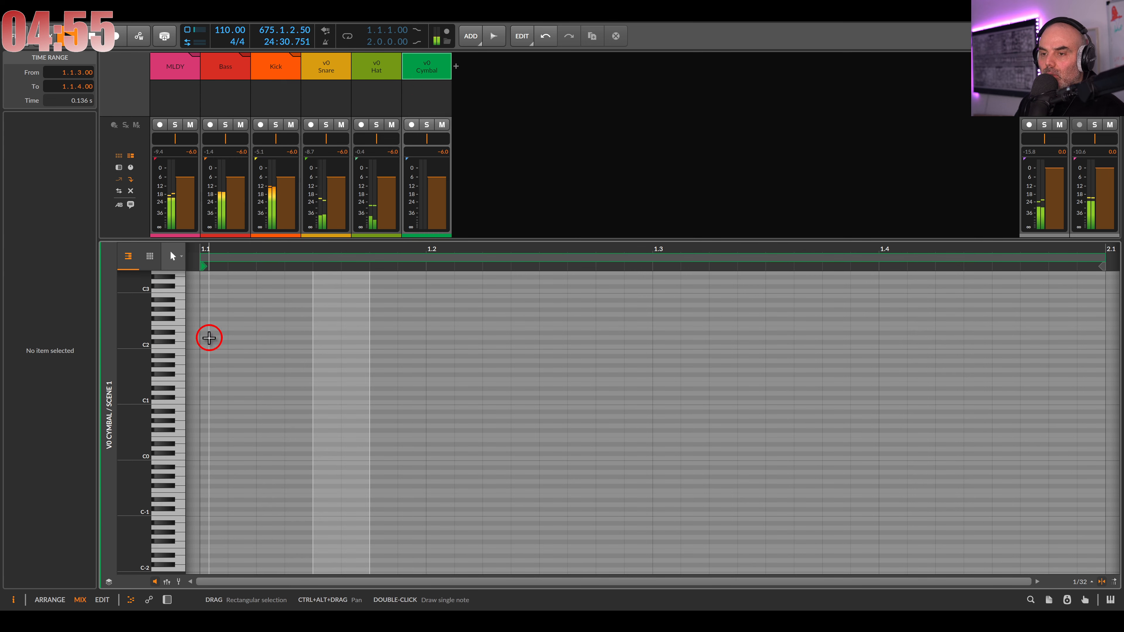
Shorten the cymbal clip's loop to five 16ths, add a 16th-long C3 note at 1.1.1, and launch the clip
left_click(178, 345)
scroll(306, 338, "down", 4)
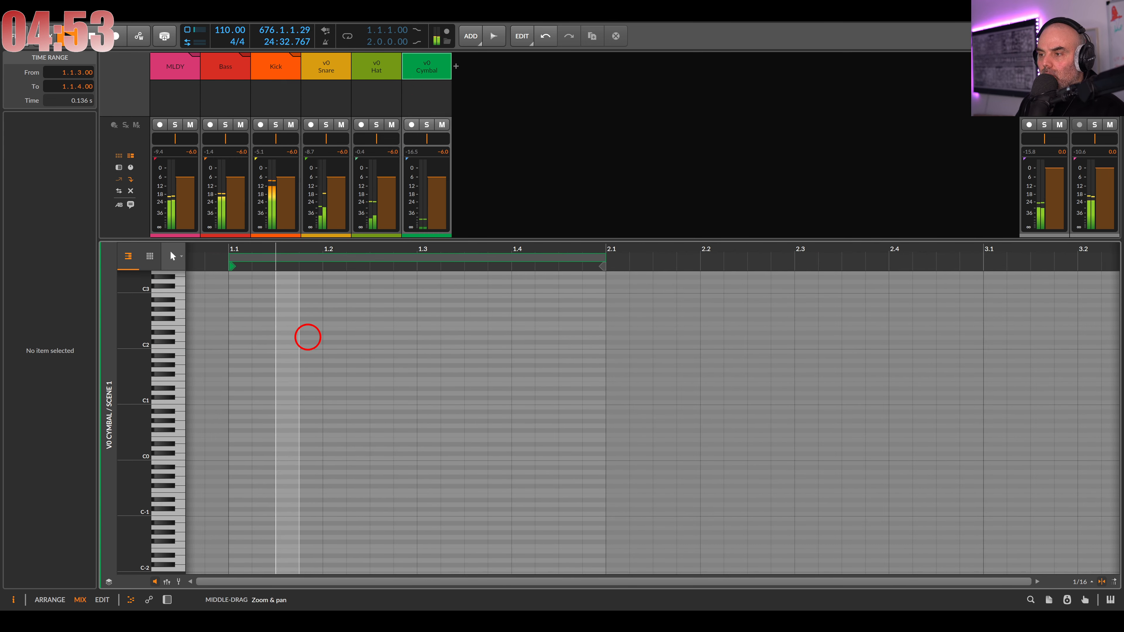
scroll(261, 340, "up", 2)
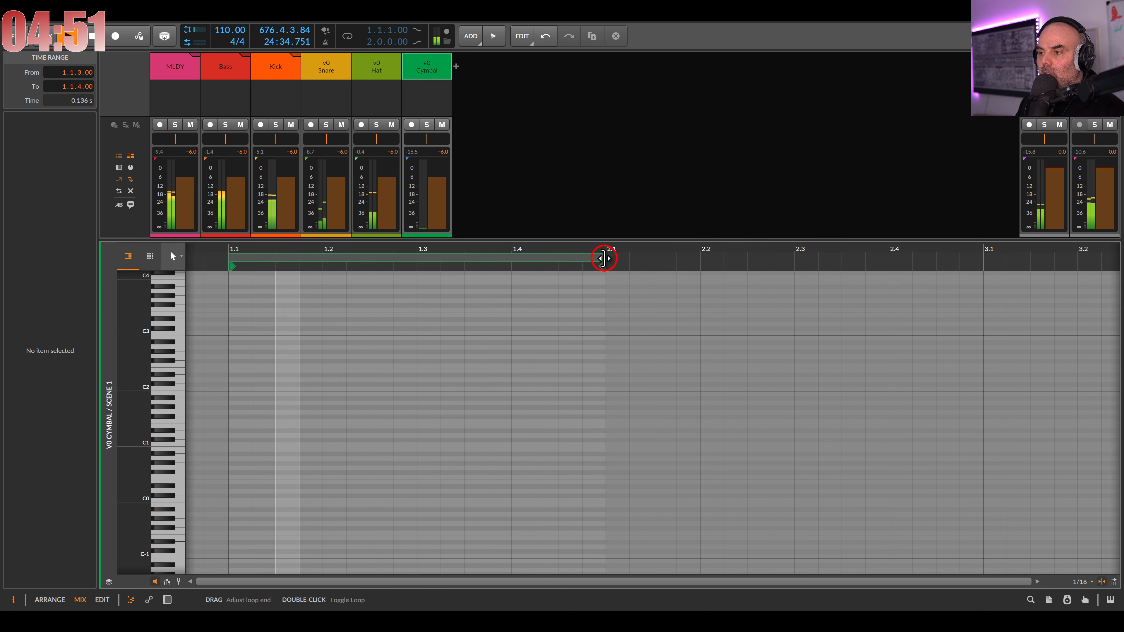
left_click_drag(604, 258, 349, 291)
double_click(240, 334)
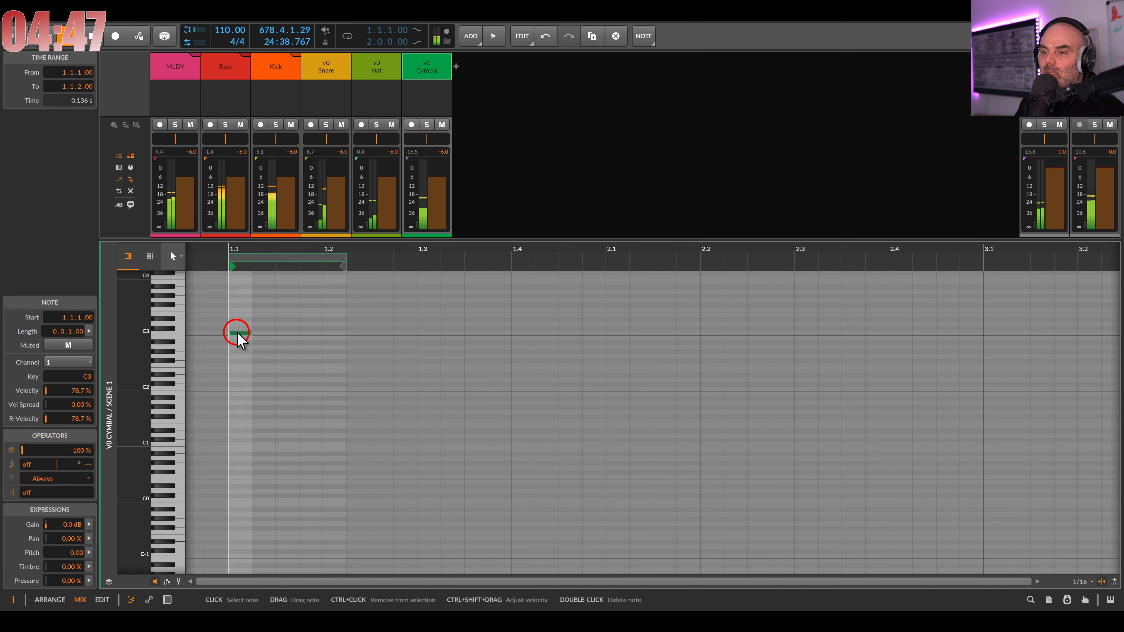
double_click(409, 76)
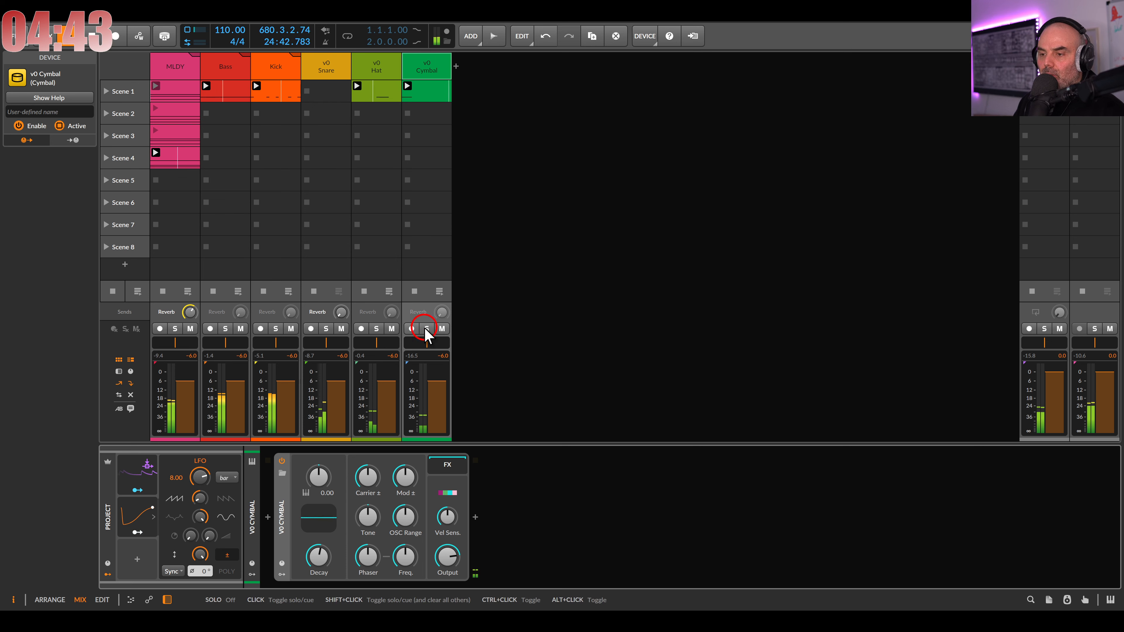
Tune v0 Cymbal up to 12.00, lengthen its decay to 3.60 s, and set the phaser mix to 100 %
left_click_drag(333, 562, 326, 563)
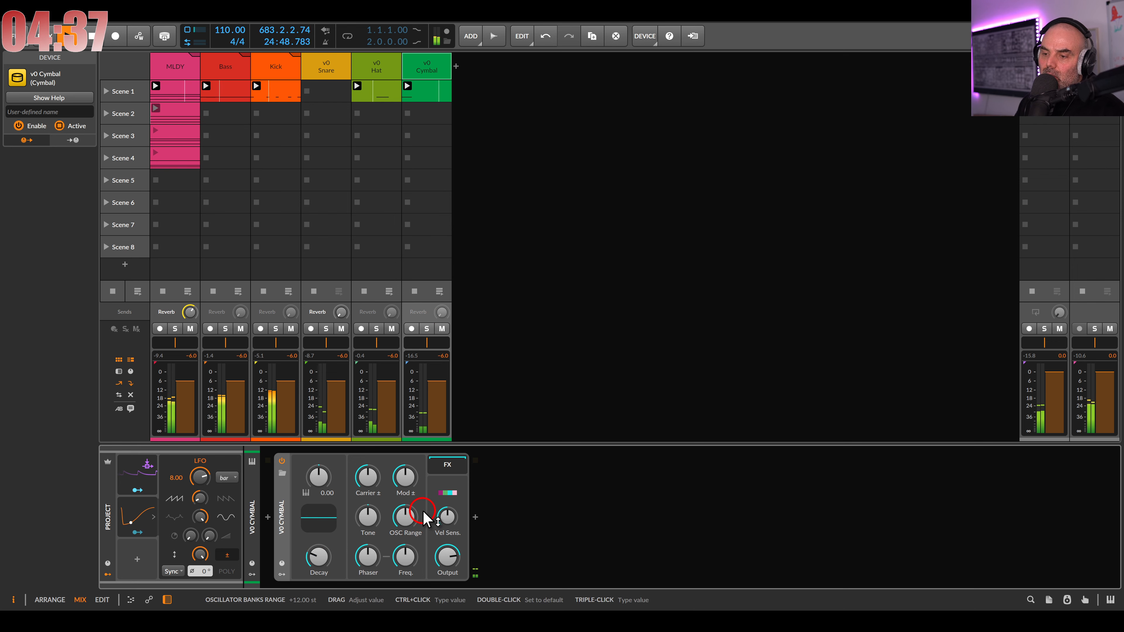
left_click_drag(317, 487, 316, 480)
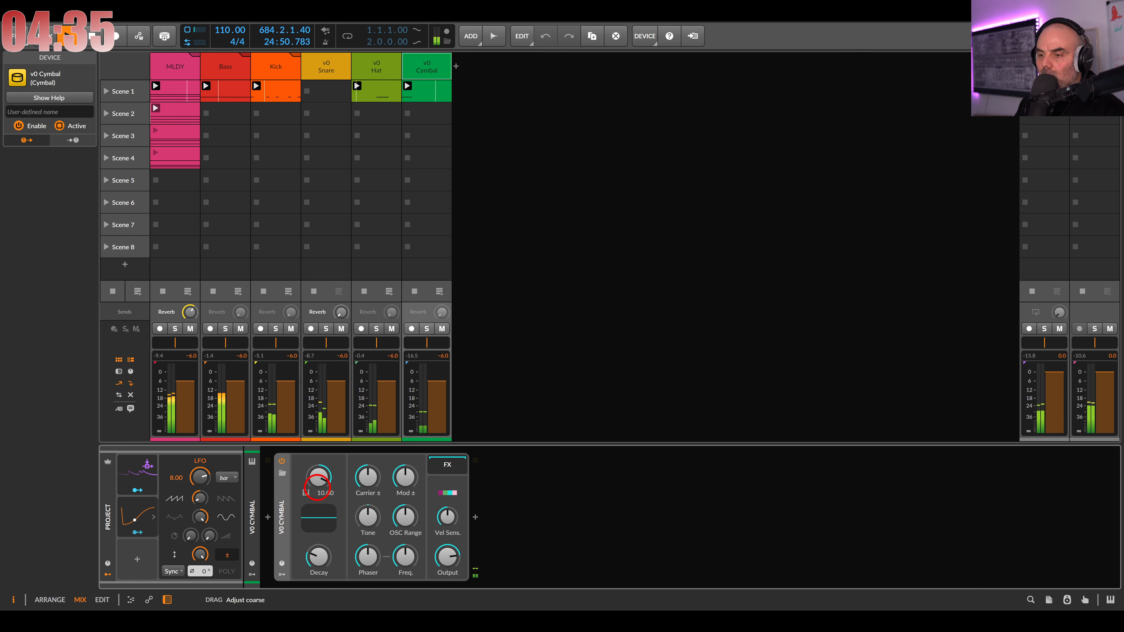
left_click_drag(318, 555, 318, 553)
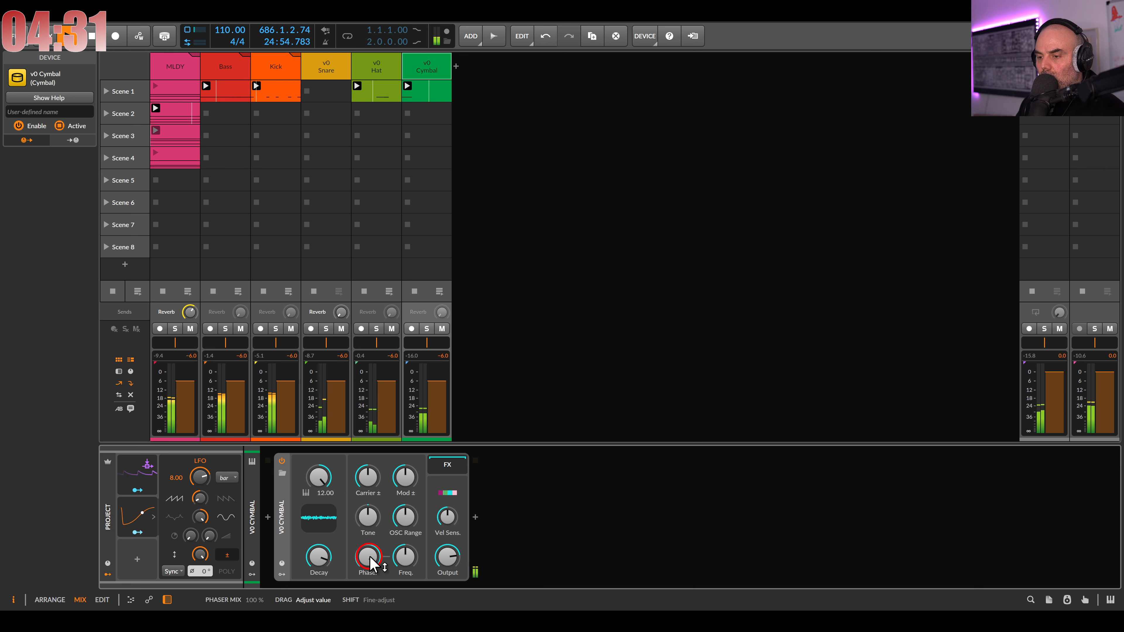
mouse_move(406, 563)
left_mouse_down()
mouse_move(406, 580)
mouse_move(407, 553)
mouse_move(406, 565)
left_mouse_up()
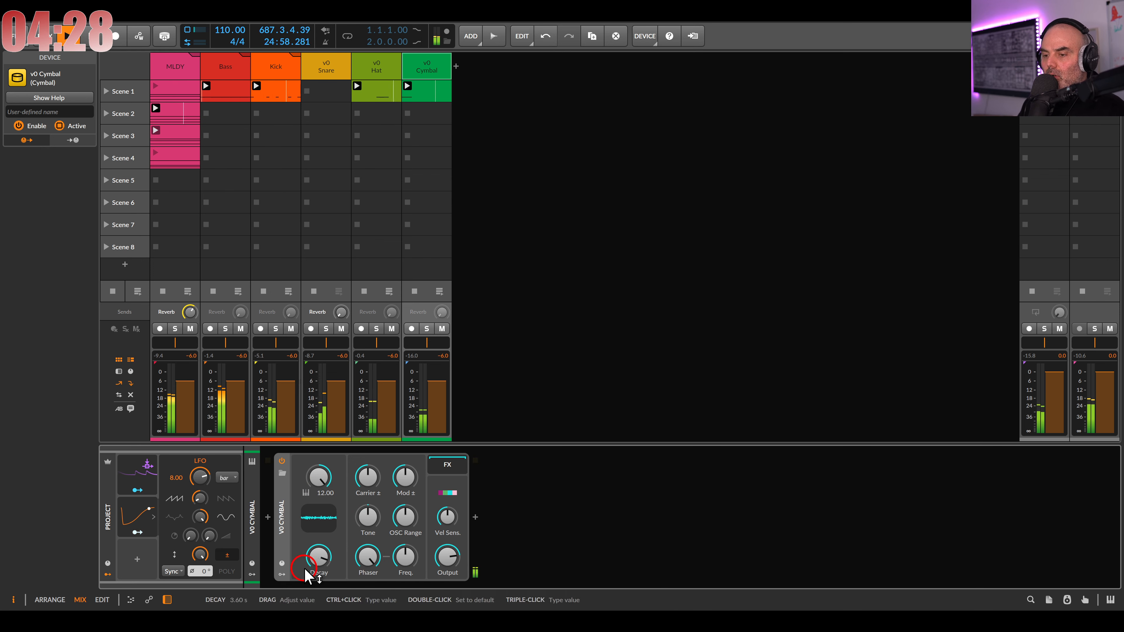
Add an LFO modulator to v0 Cymbal and set its rate unit to bar
left_click(282, 574)
left_click(300, 476)
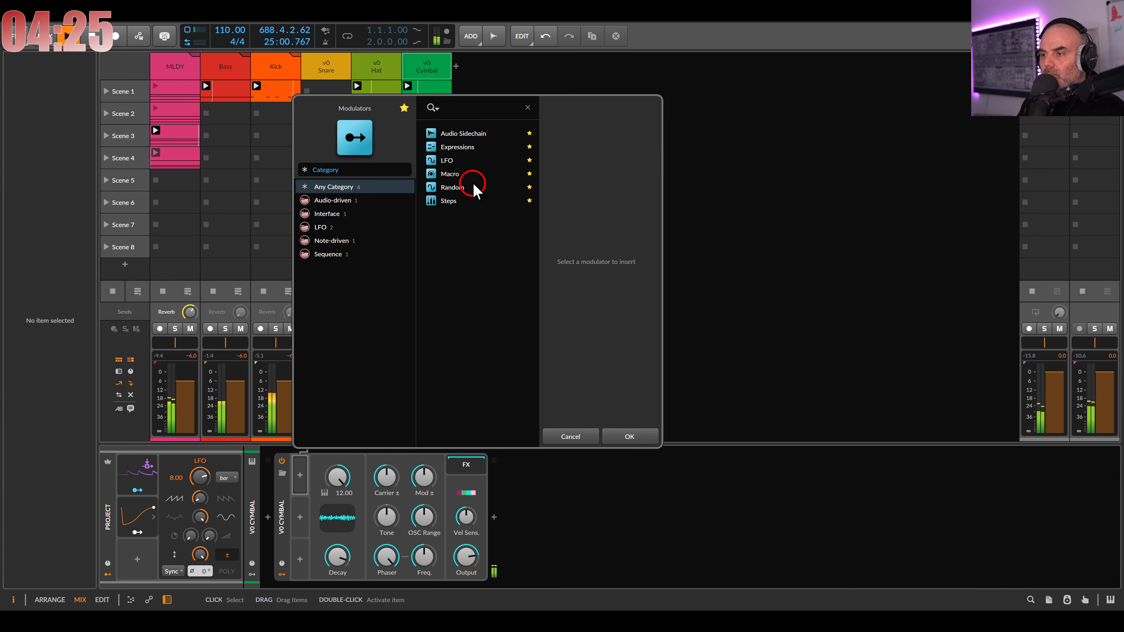
double_click(456, 162)
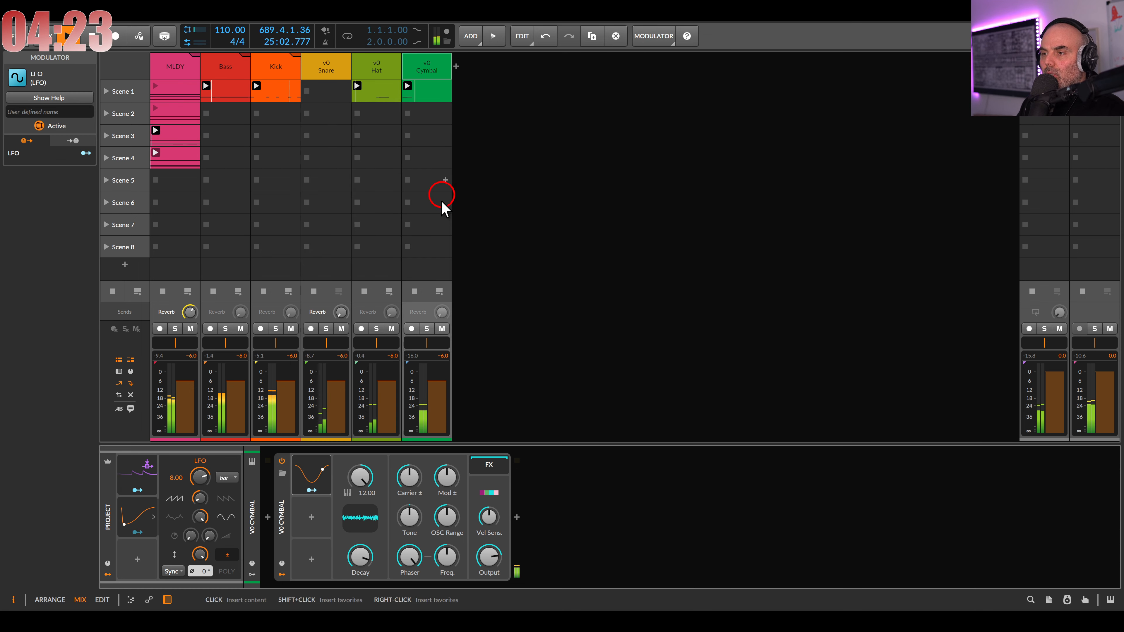
left_click(305, 473)
left_click(400, 478)
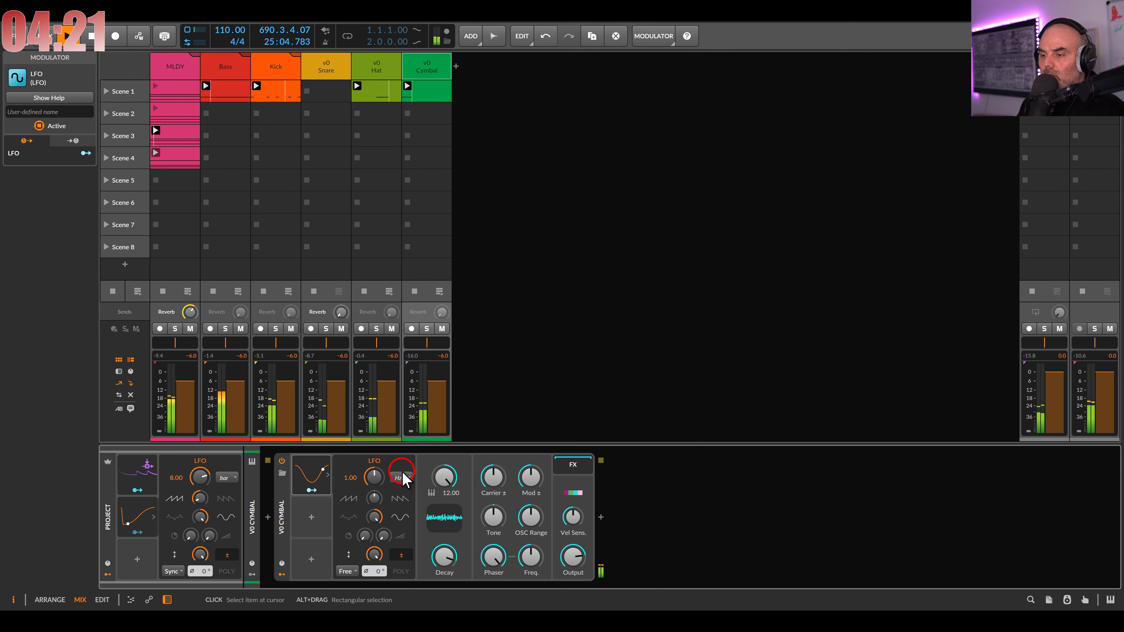
left_click(436, 256)
Map the cymbal's LFO to Freq. with an amount of 0.460 and set the LFO rate to 4.00 bars
left_click(311, 490)
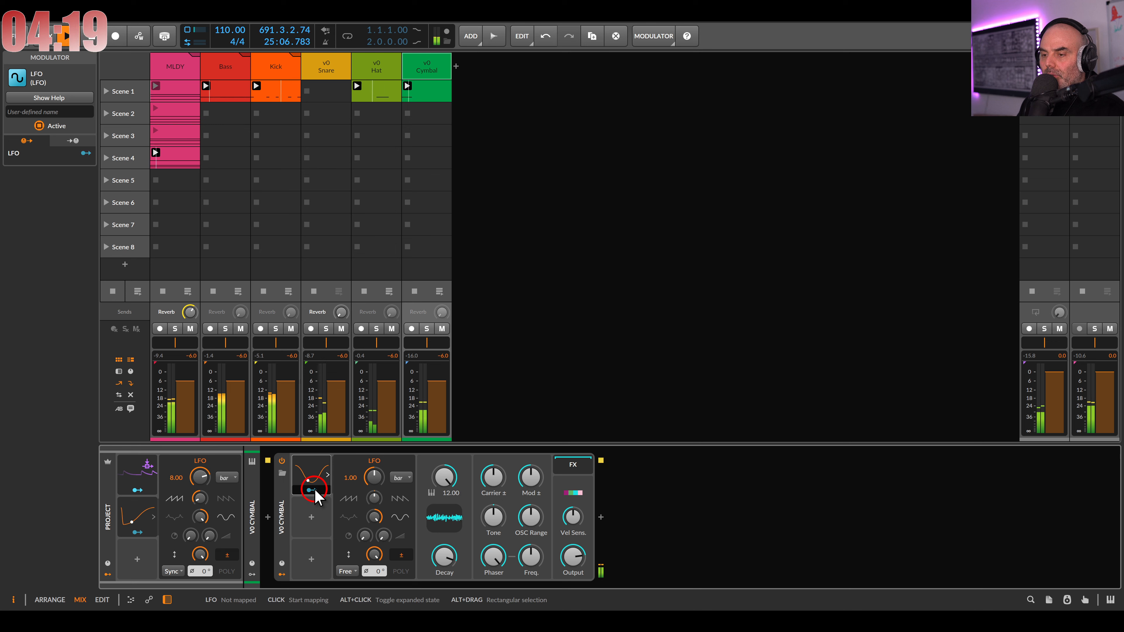
left_click_drag(519, 560, 522, 549)
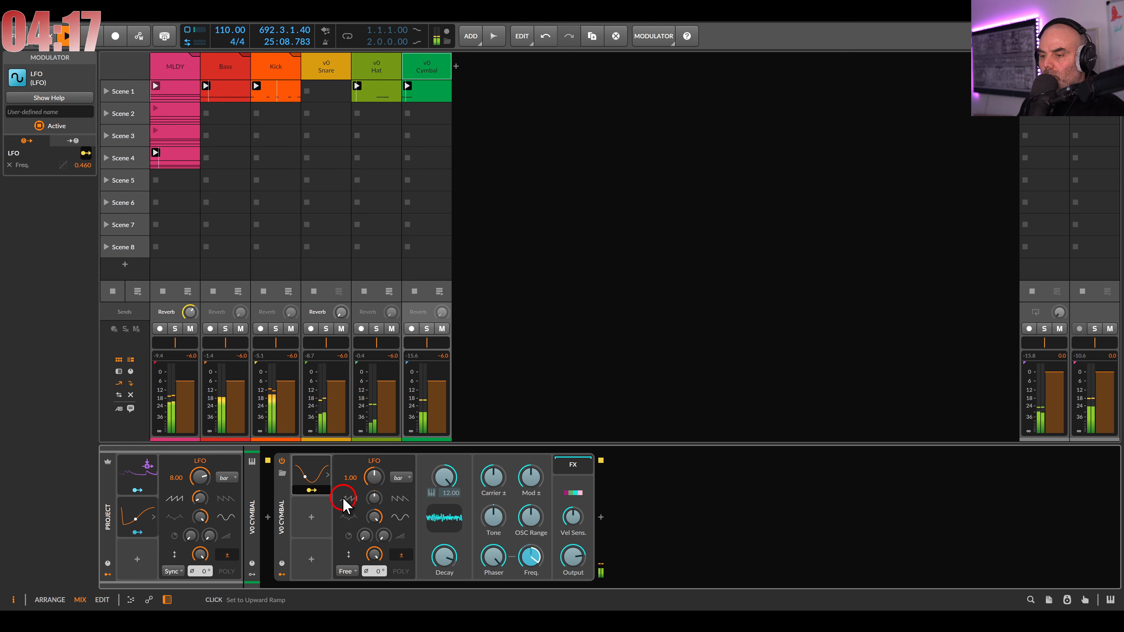
left_click(312, 490)
double_click(348, 479)
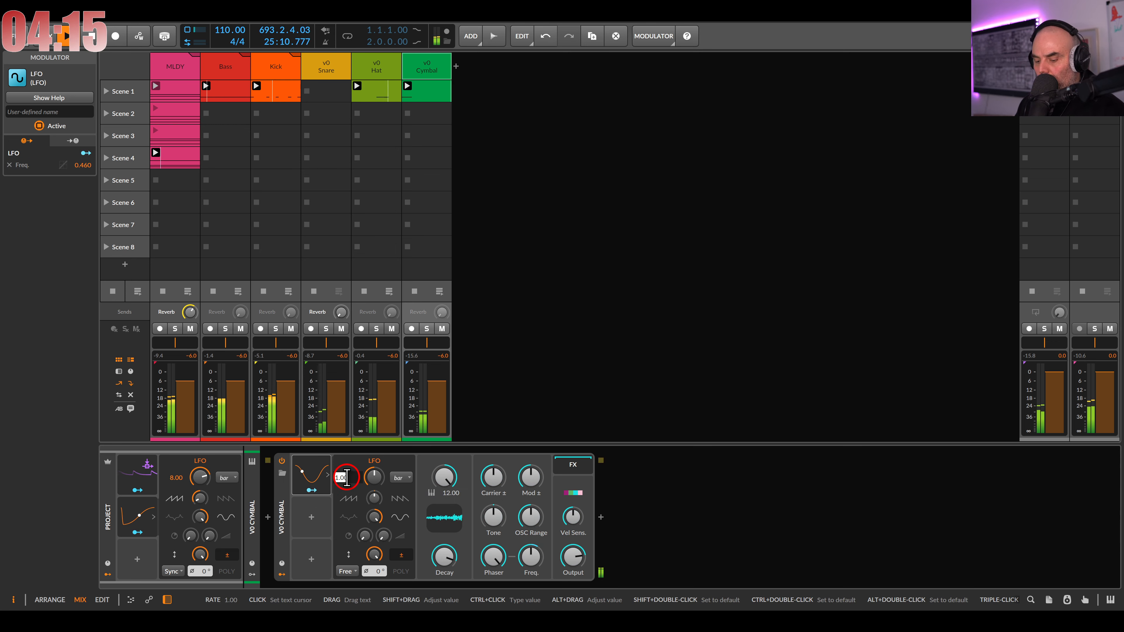
type("4")
key("Return")
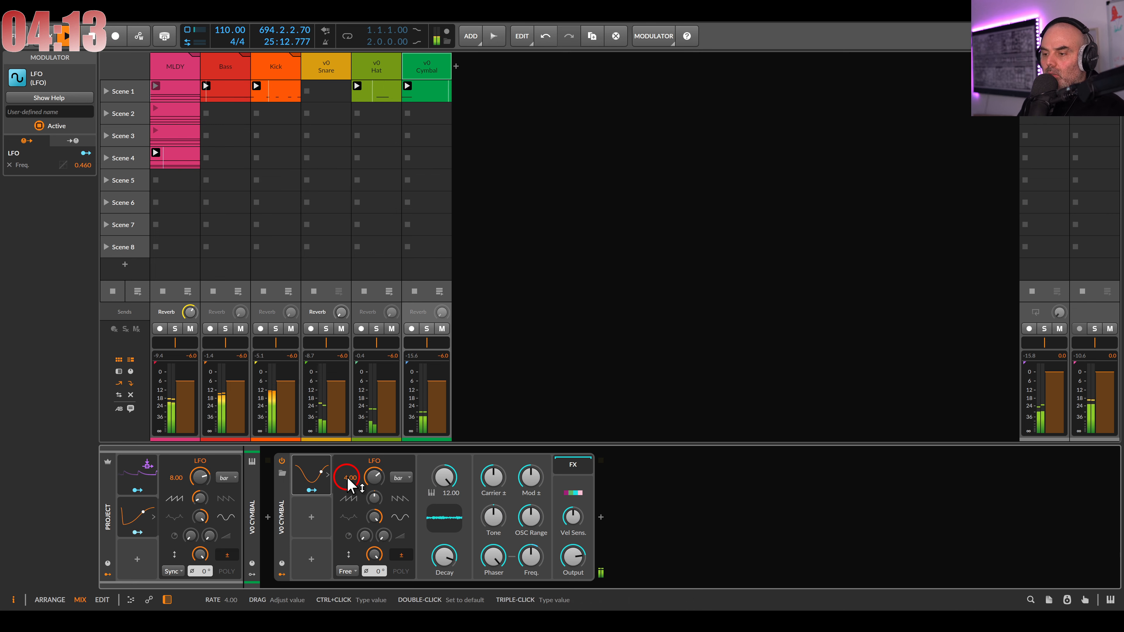
Shorten v0 Cymbal's decay and raise its tone
left_click_drag(445, 557, 493, 507)
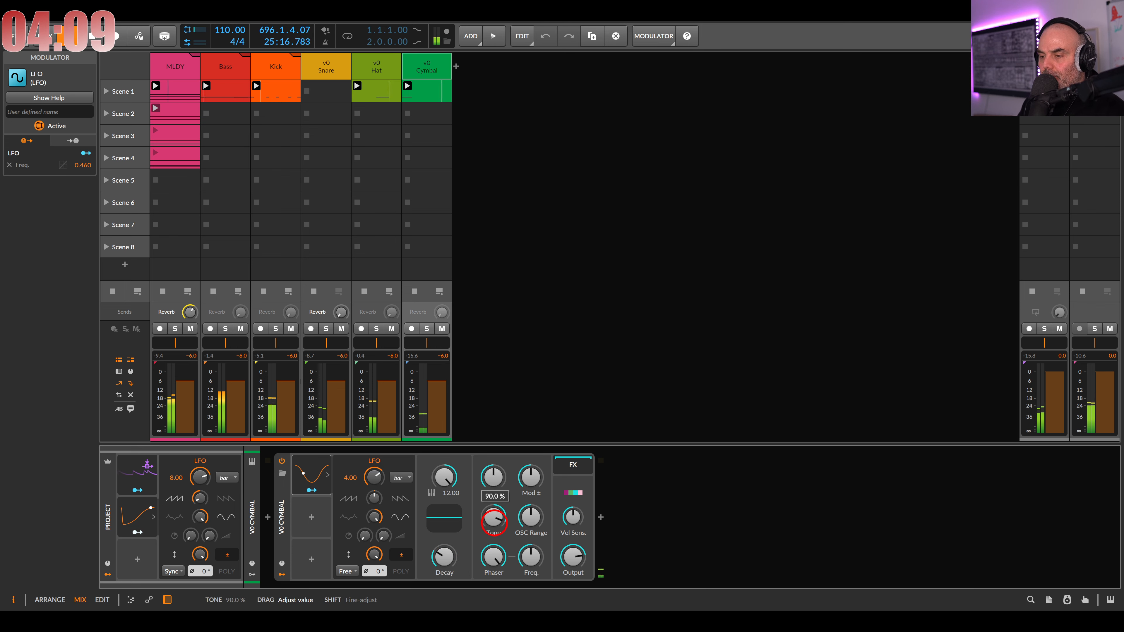
mouse_move(444, 557)
left_mouse_down()
mouse_move(444, 541)
mouse_move(445, 558)
left_mouse_up()
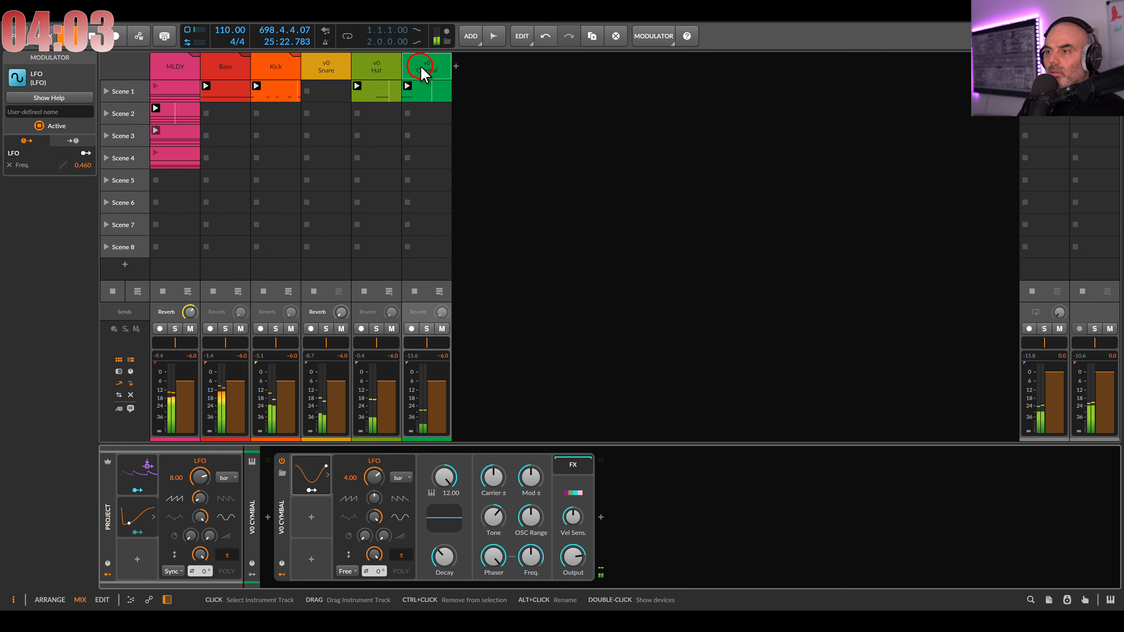
Send v0 Cymbal to Reverb at -9.1 dB and set its decay to about 189 ms
left_click(429, 197)
left_click(442, 311)
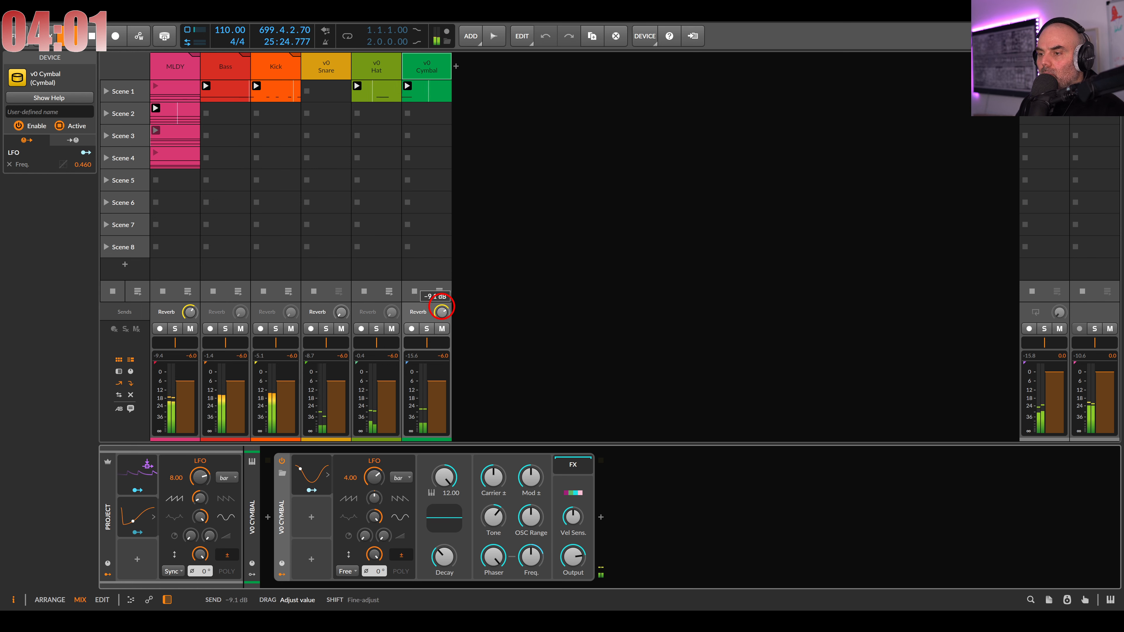
left_click(444, 557)
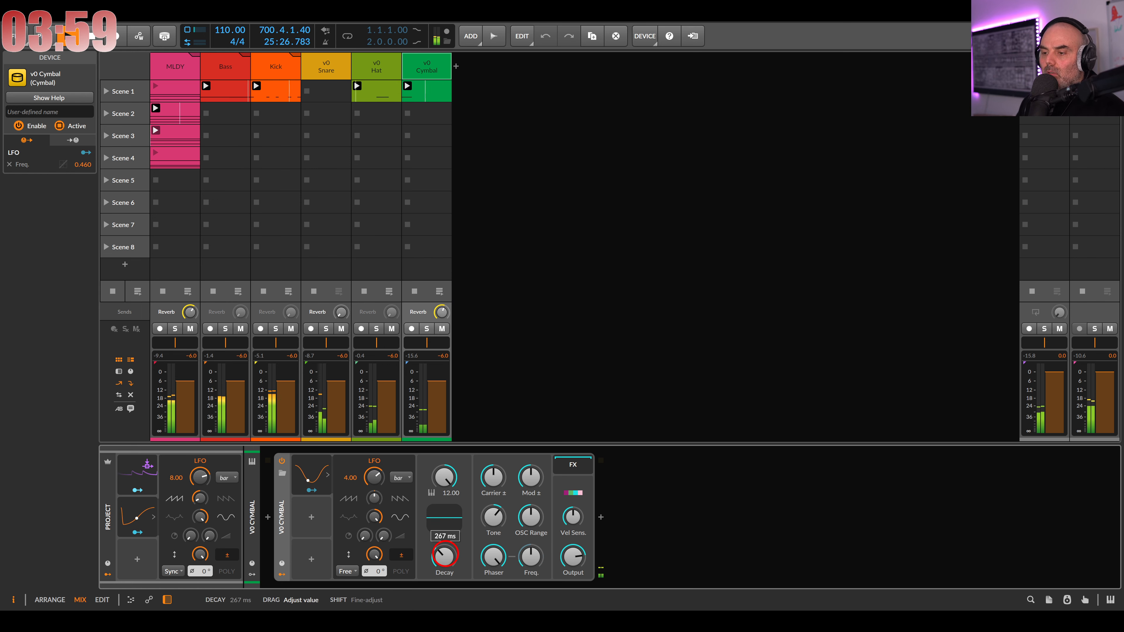
left_click_drag(445, 557, 447, 560)
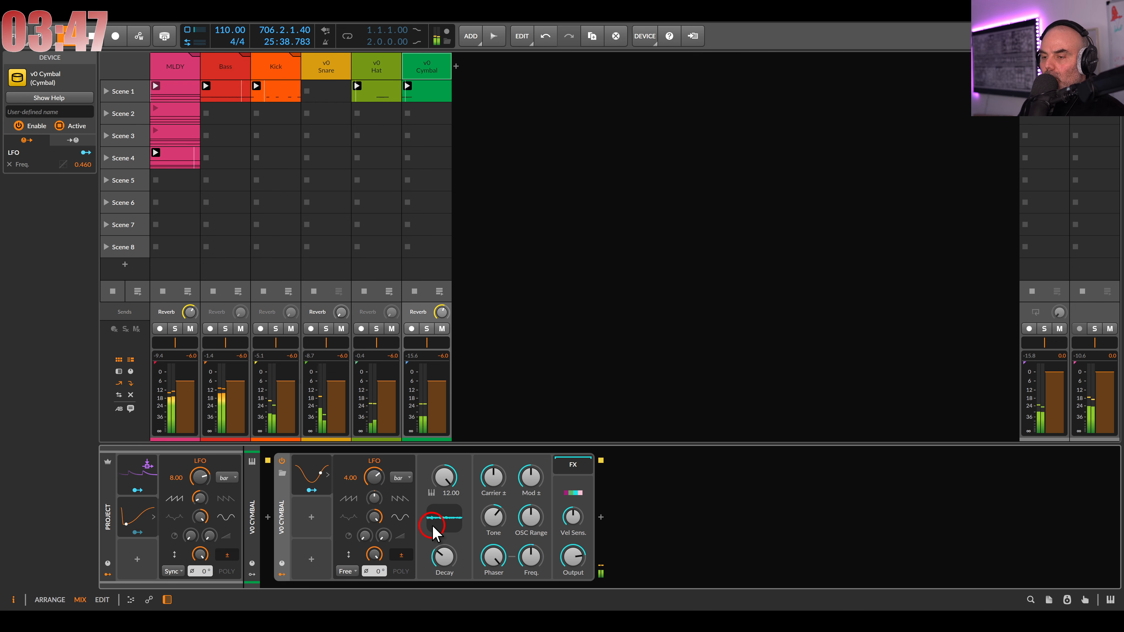
left_click_drag(443, 557, 443, 557)
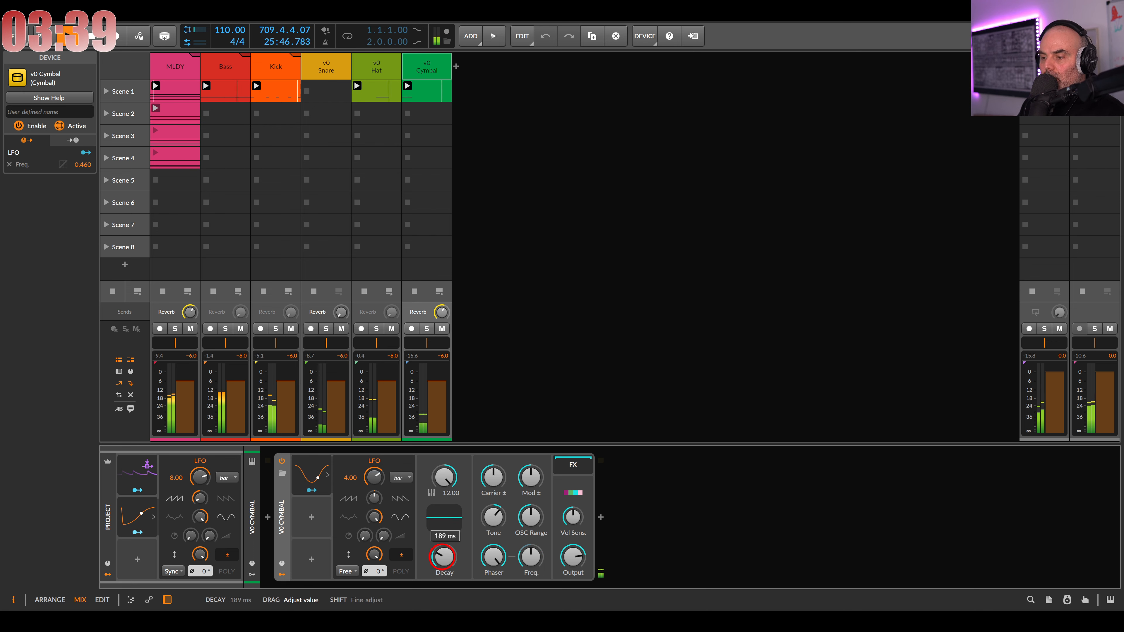
Add an FX track and rename it CMBL Delay
left_click(471, 36)
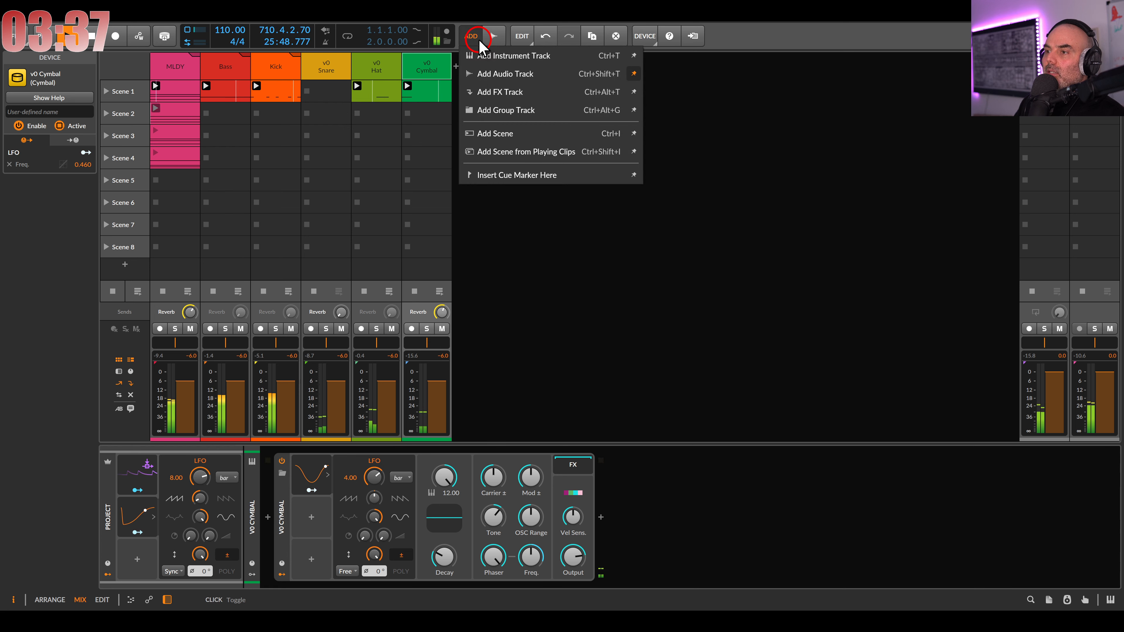
left_click(484, 92)
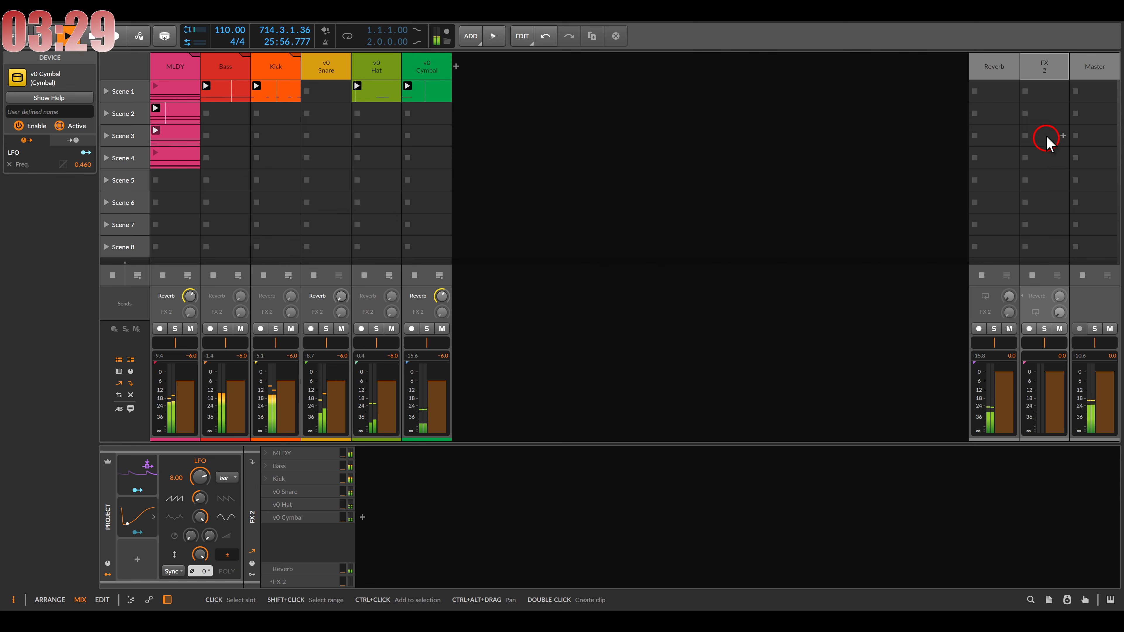
left_click(1045, 68)
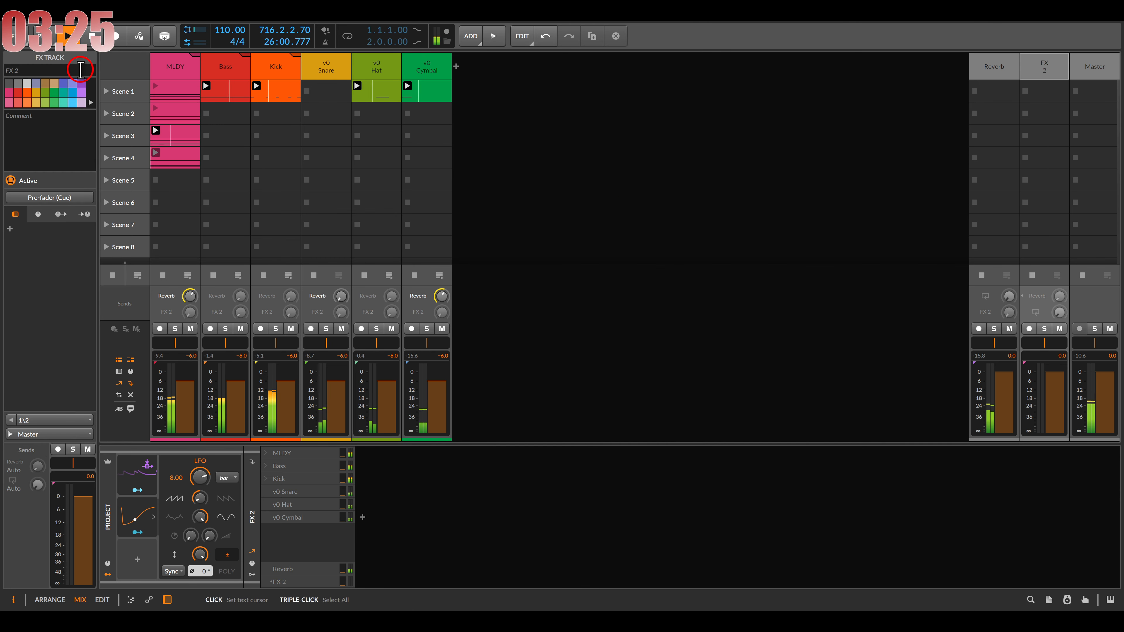
left_click(80, 70)
type("CMBL D")
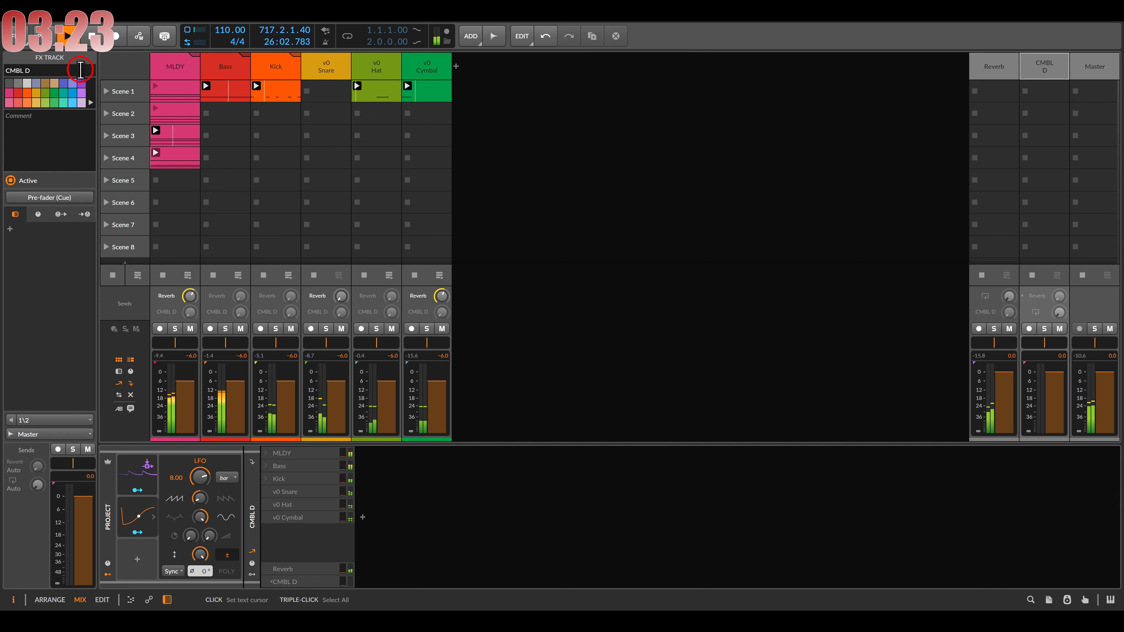
type("elay")
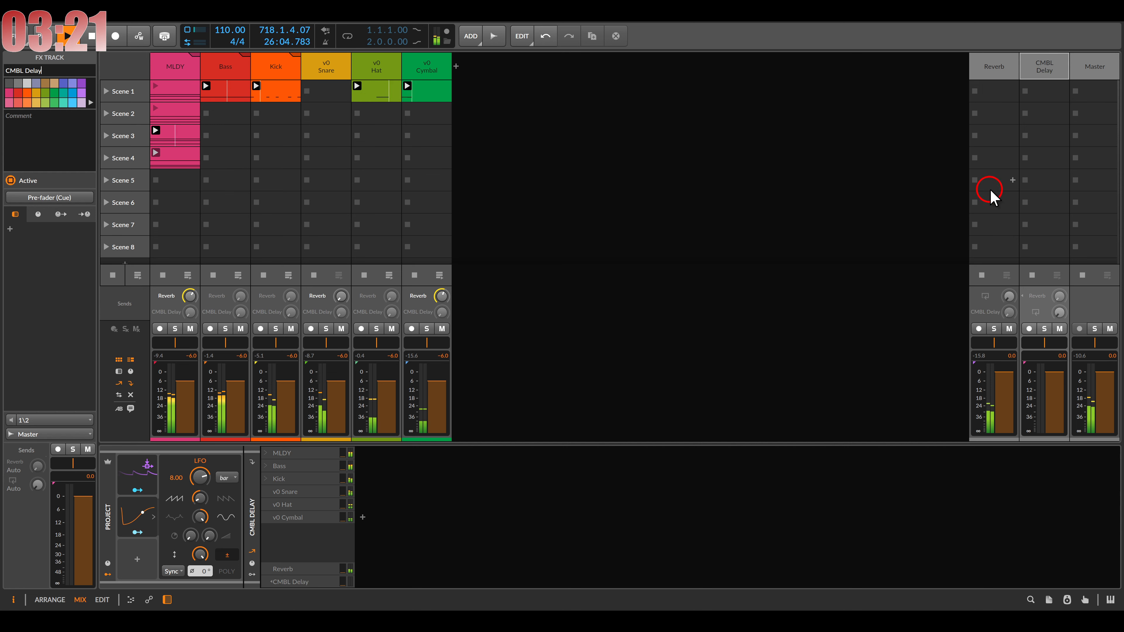
Insert Delay+ from the favourite audio effects on the CMBL Delay track and raise its feedback
double_click(489, 459)
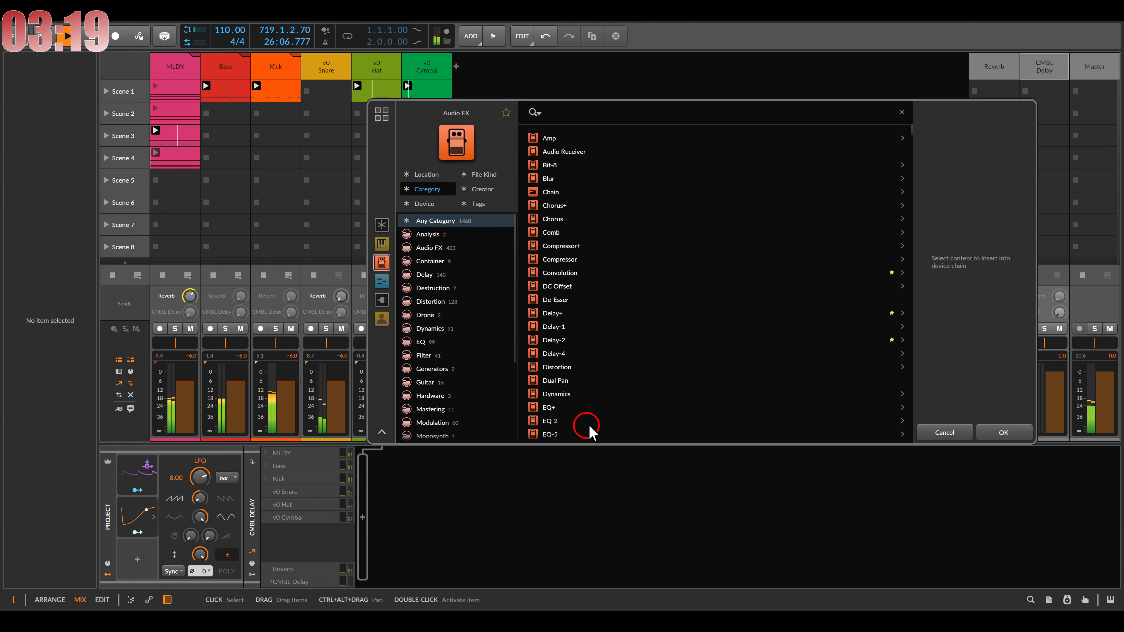
left_click(505, 112)
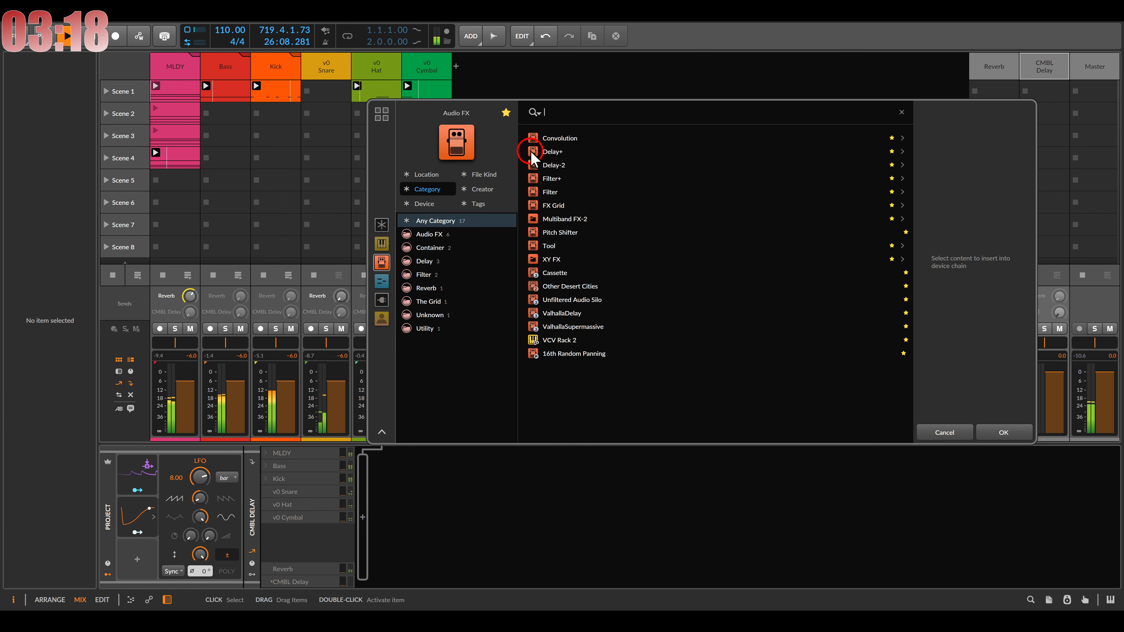
double_click(553, 153)
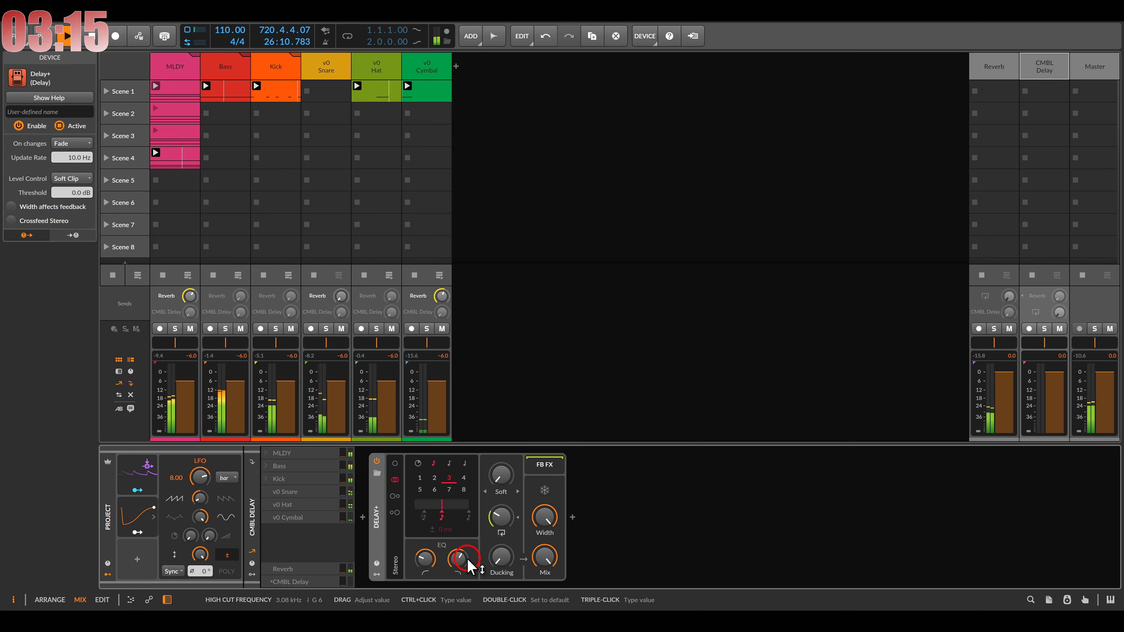
left_click_drag(500, 517, 500, 507)
Insert ValhallaSupermassive after Delay+ and set its mix to 41.0 %
left_click(572, 517)
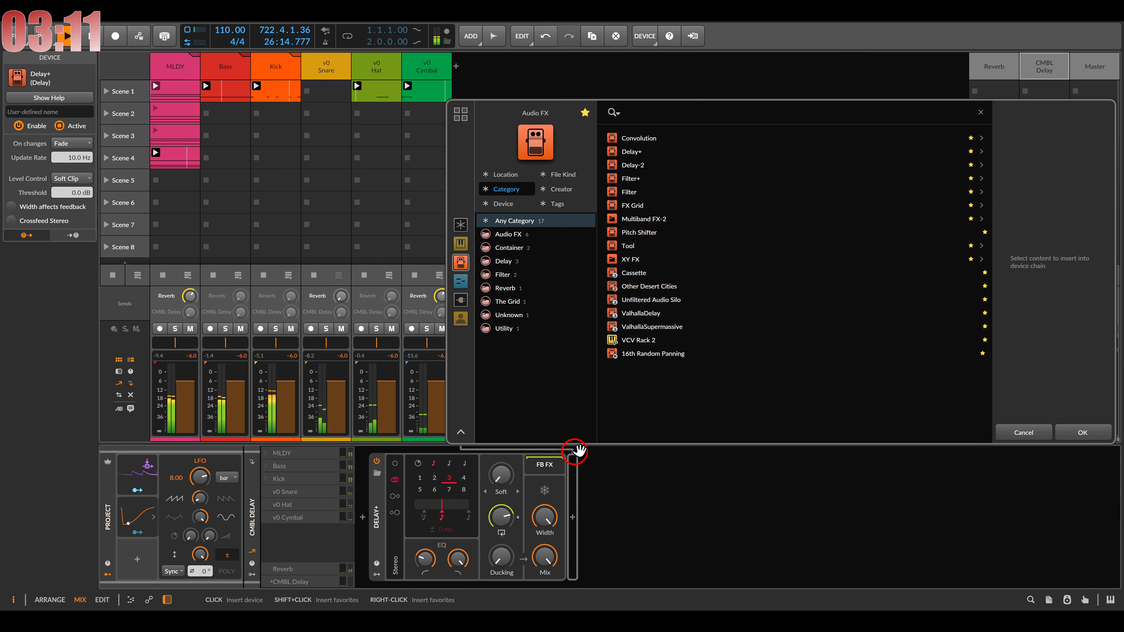
double_click(651, 328)
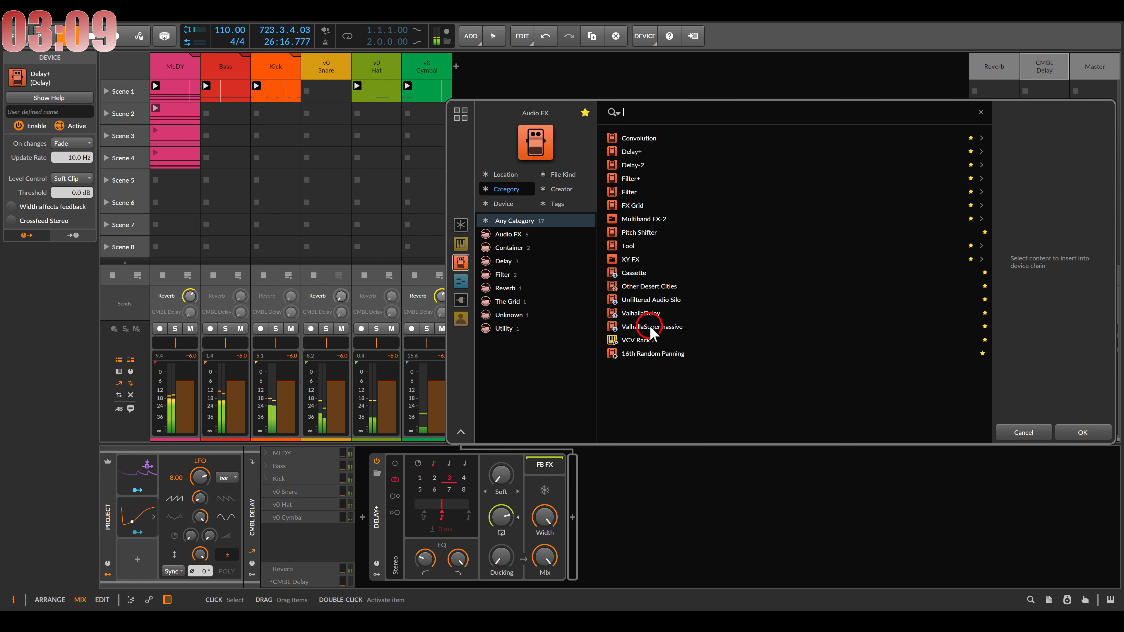
left_click_drag(370, 293, 354, 230)
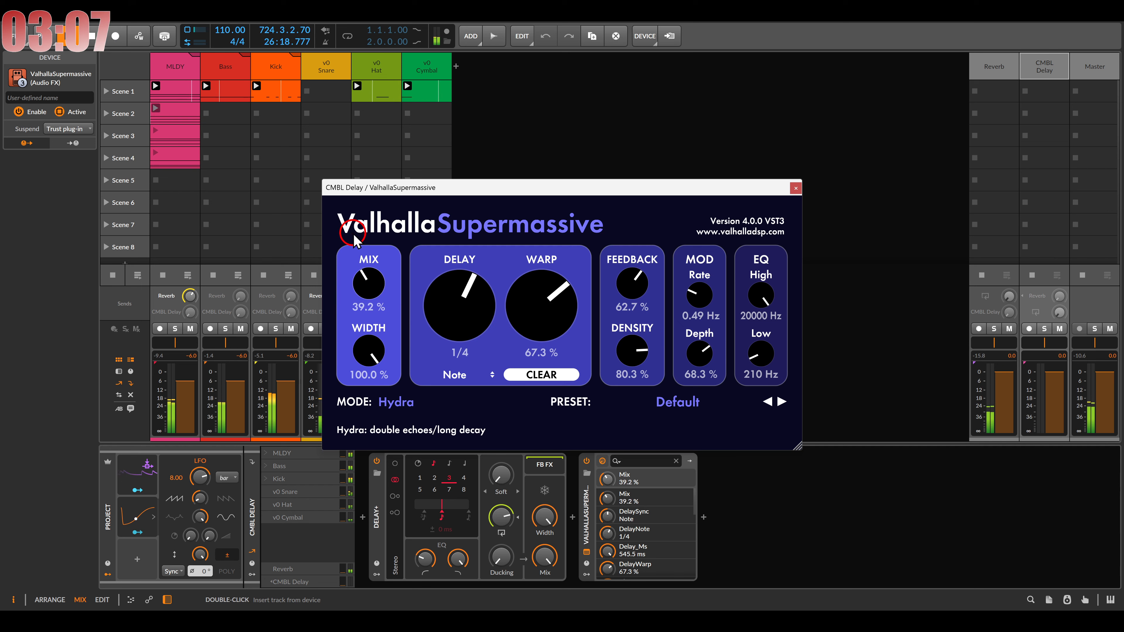
left_click(795, 188)
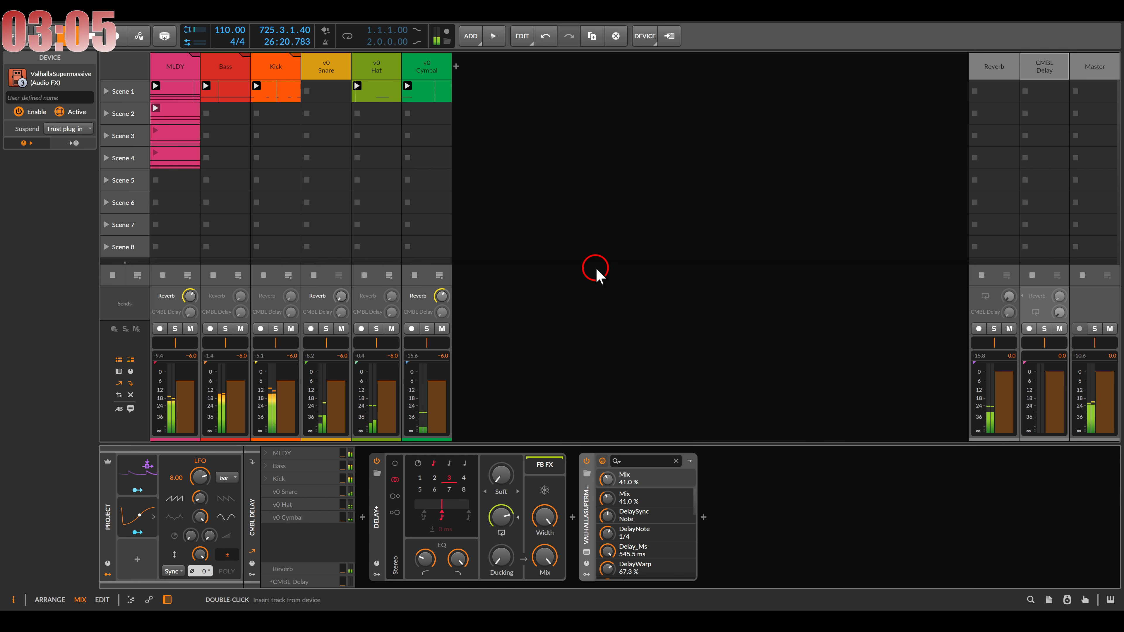
Audition v0 Cymbal's send to CMBL Delay turned up, and reset the send to its default level
left_click_drag(441, 312, 441, 281)
double_click(441, 312)
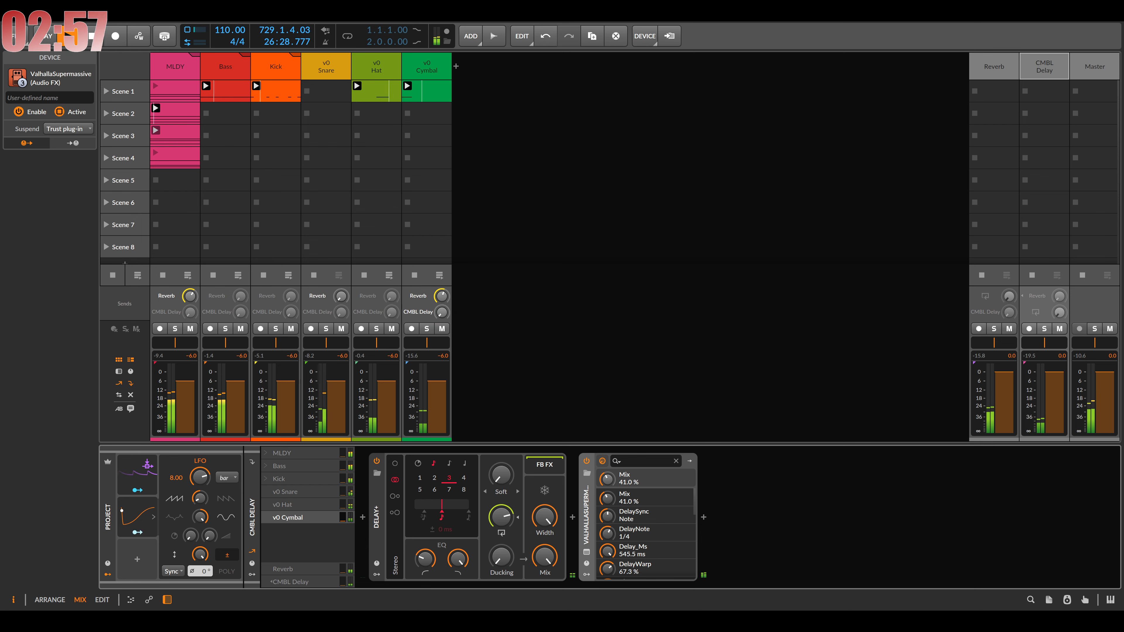
left_click(600, 310)
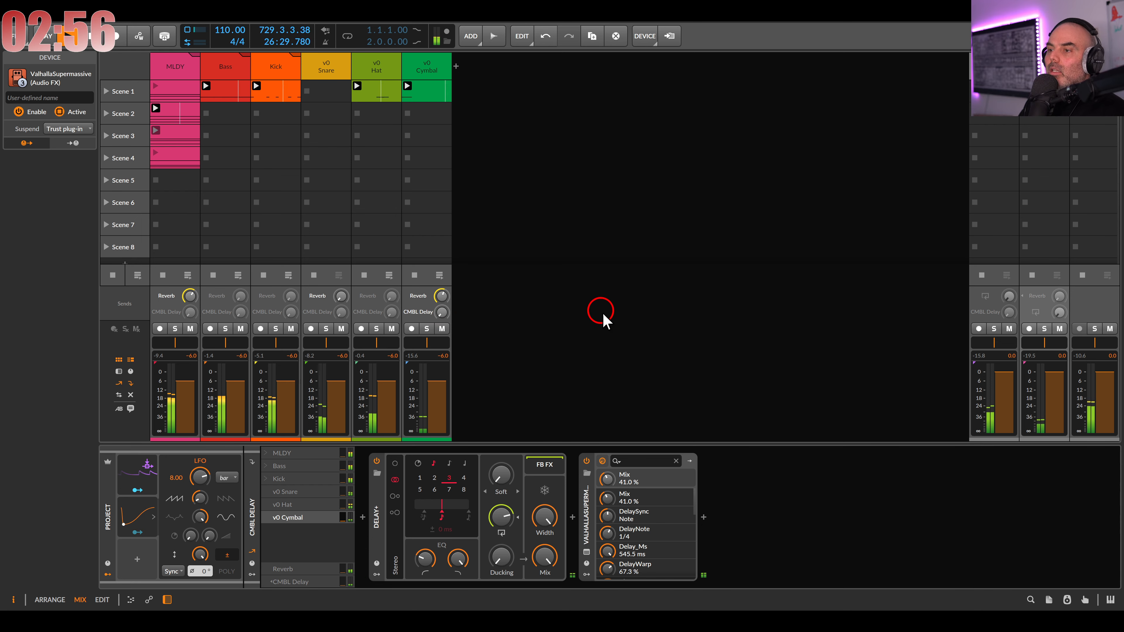
Add a project Macro modulator and map it to v0 Cymbal's decay by ×4.912 and its CMBL Delay send by 1.000
left_click(441, 73)
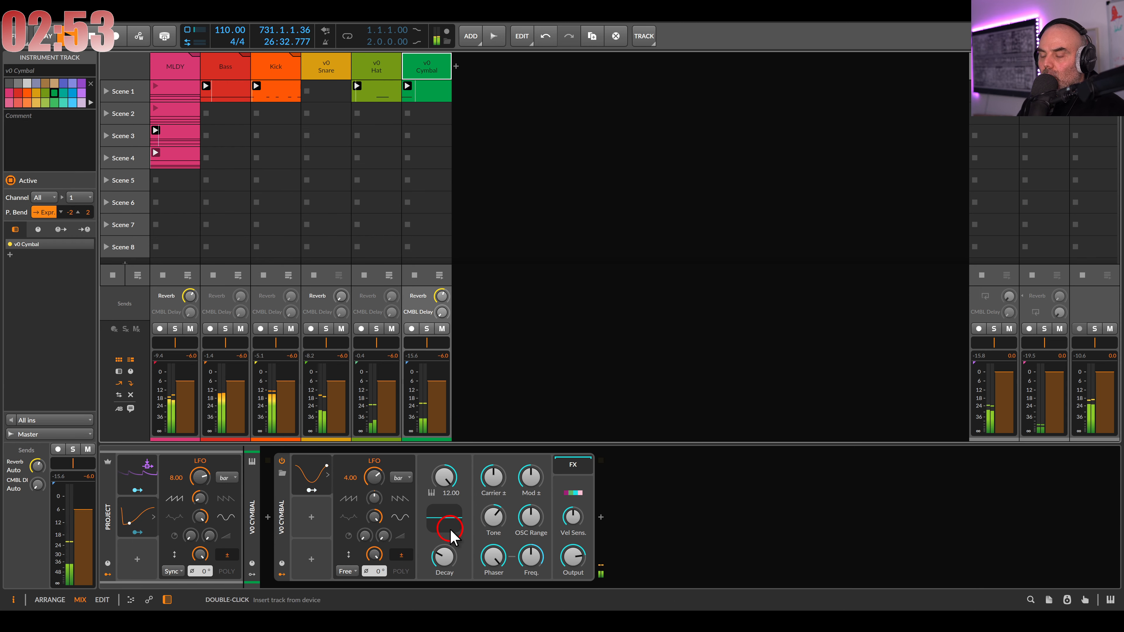
left_click(138, 559)
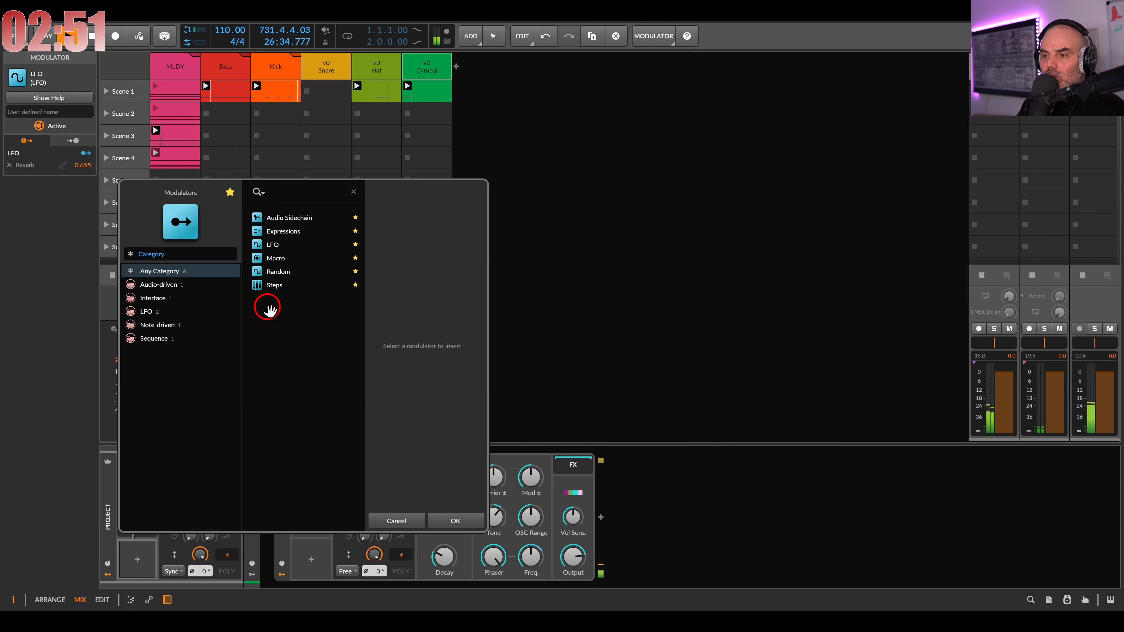
double_click(275, 259)
left_click(137, 575)
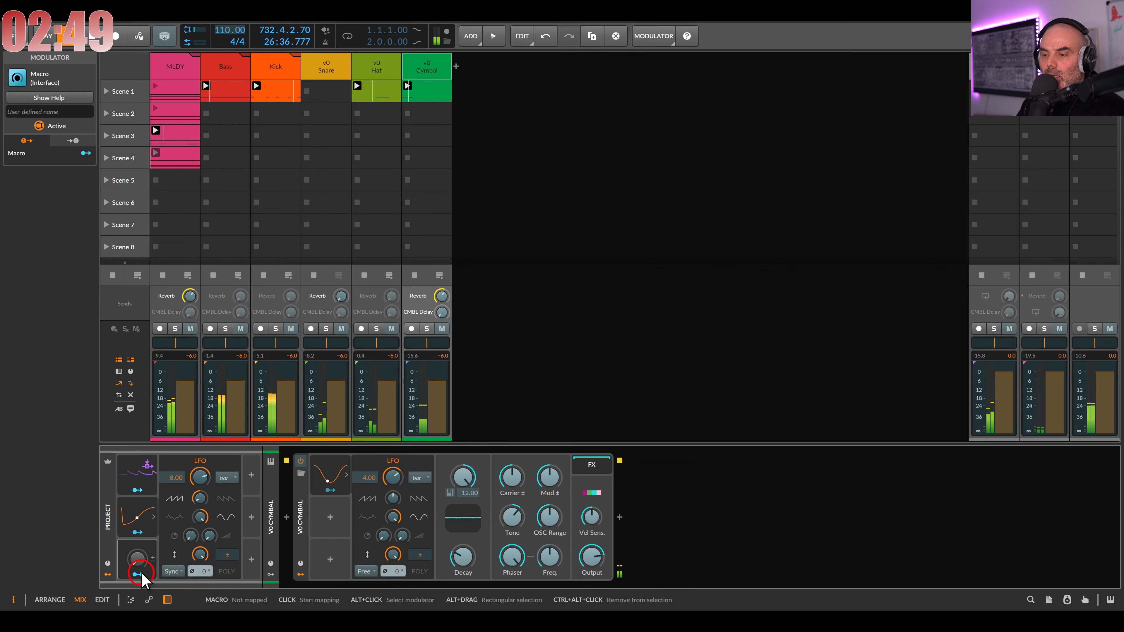
left_click_drag(460, 559, 459, 560)
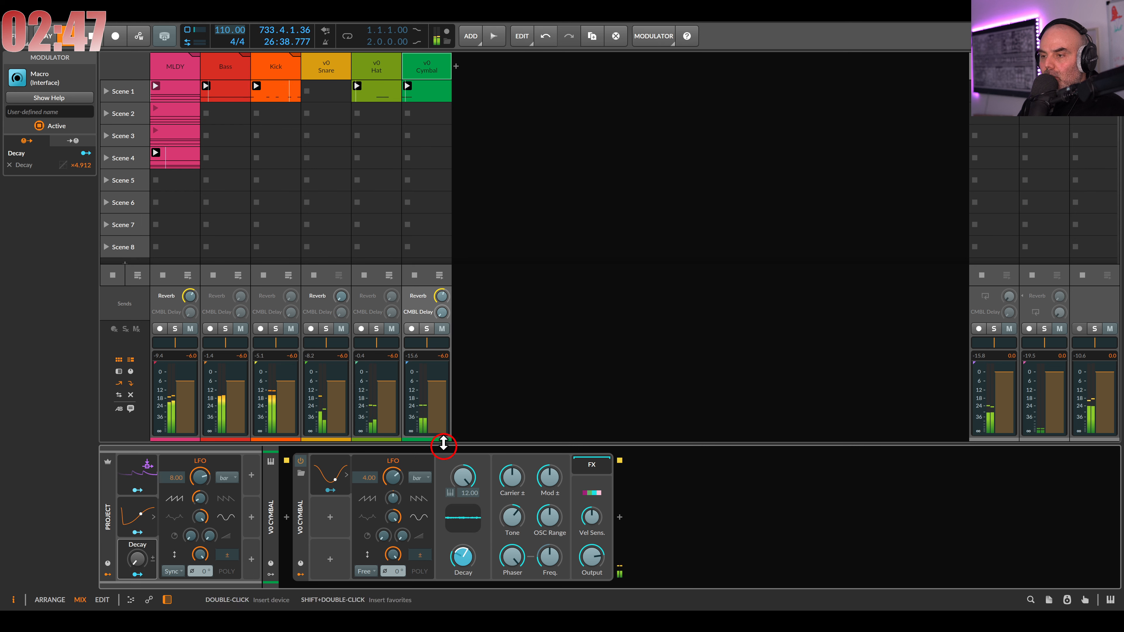
left_click_drag(438, 316, 438, 317)
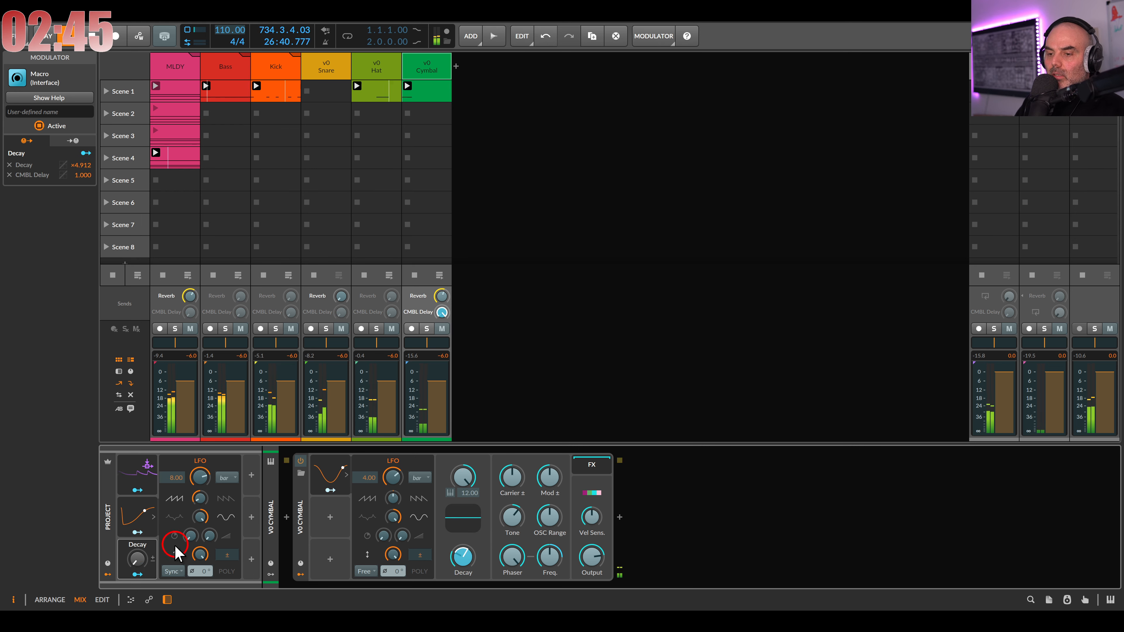
left_click(137, 574)
Audition the Decay macro at 100 % and reset it
left_click(139, 560)
left_click_drag(140, 563, 140, 517)
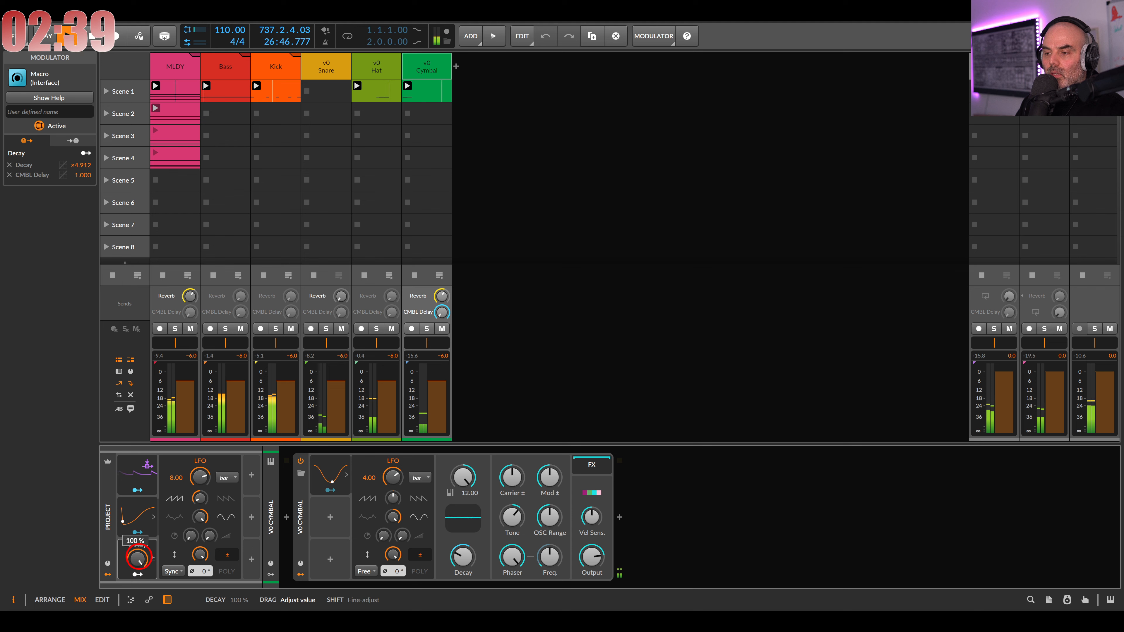
double_click(140, 560)
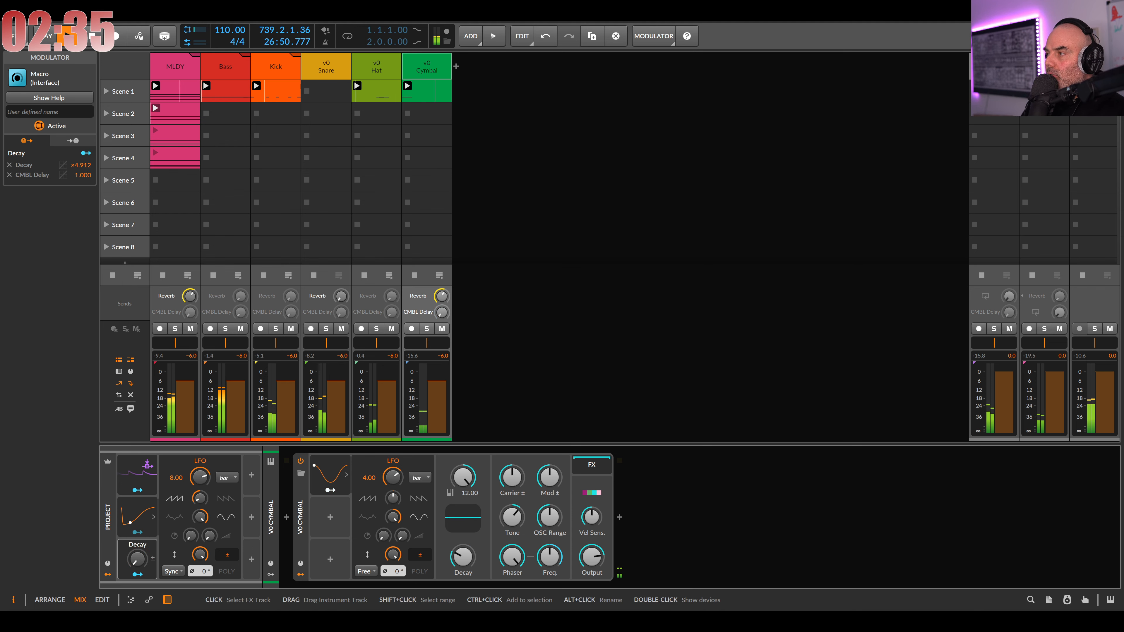
Add a Tool device at the end of the CMBL Delay chain and modulate its volume by -1.00 with the project's Audio Sidechain
left_click(1044, 67)
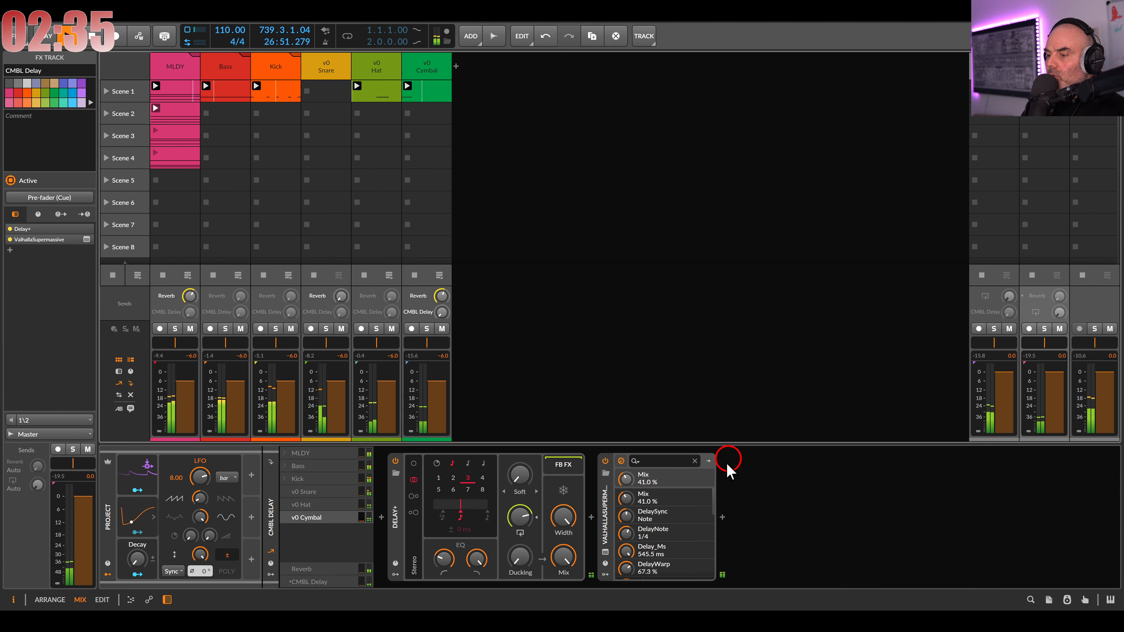
left_click(723, 515)
double_click(634, 256)
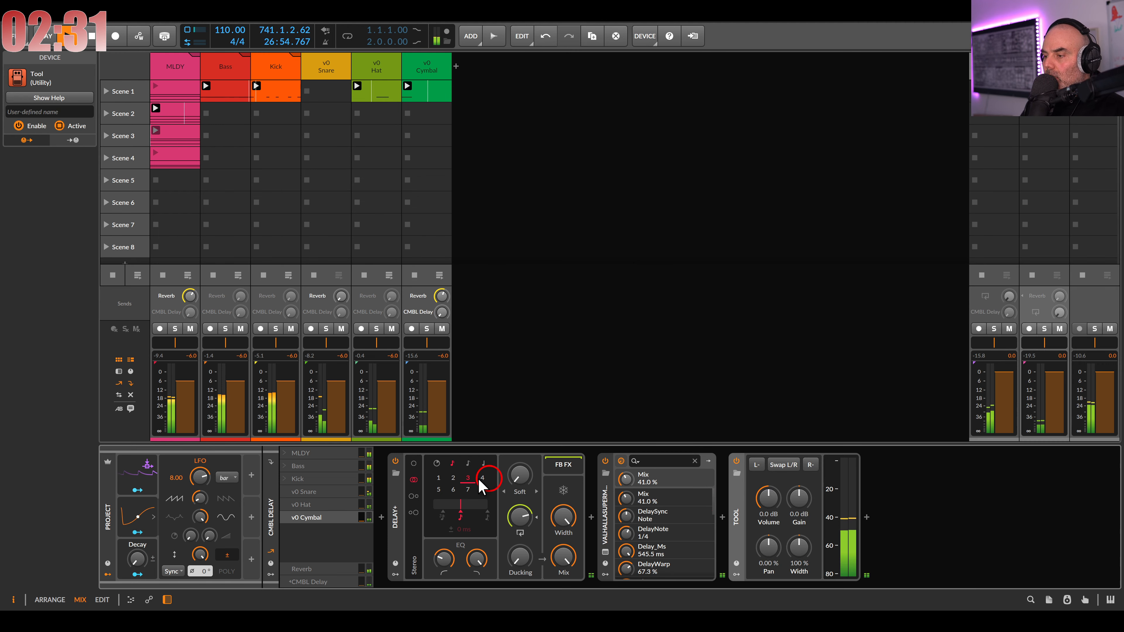
left_click(138, 490)
left_click_drag(769, 497, 769, 498)
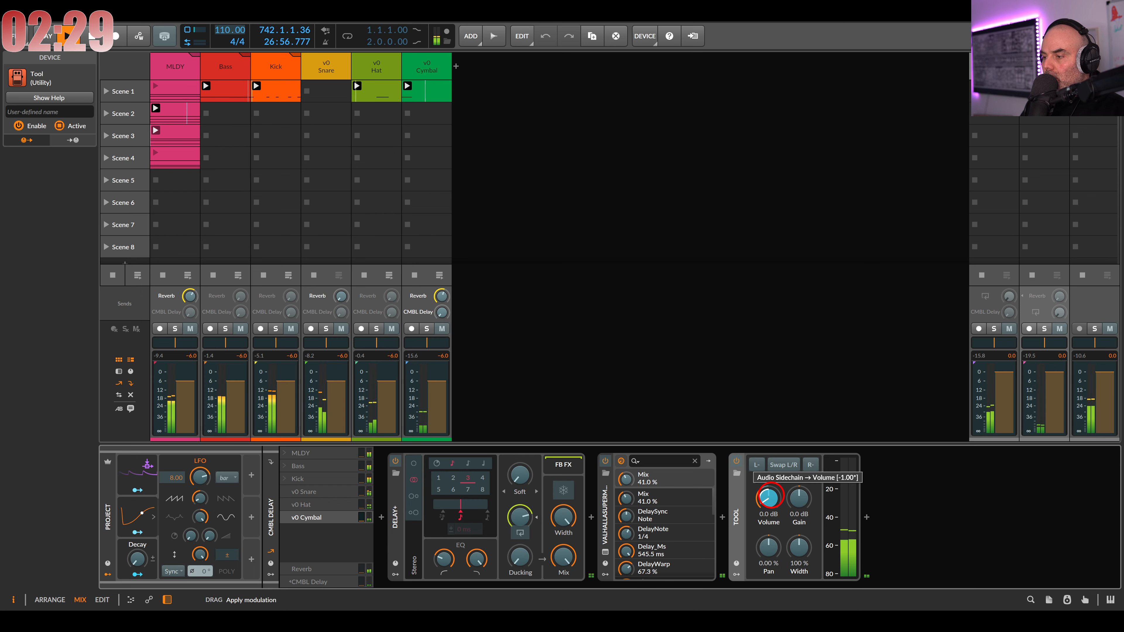
left_click(147, 491)
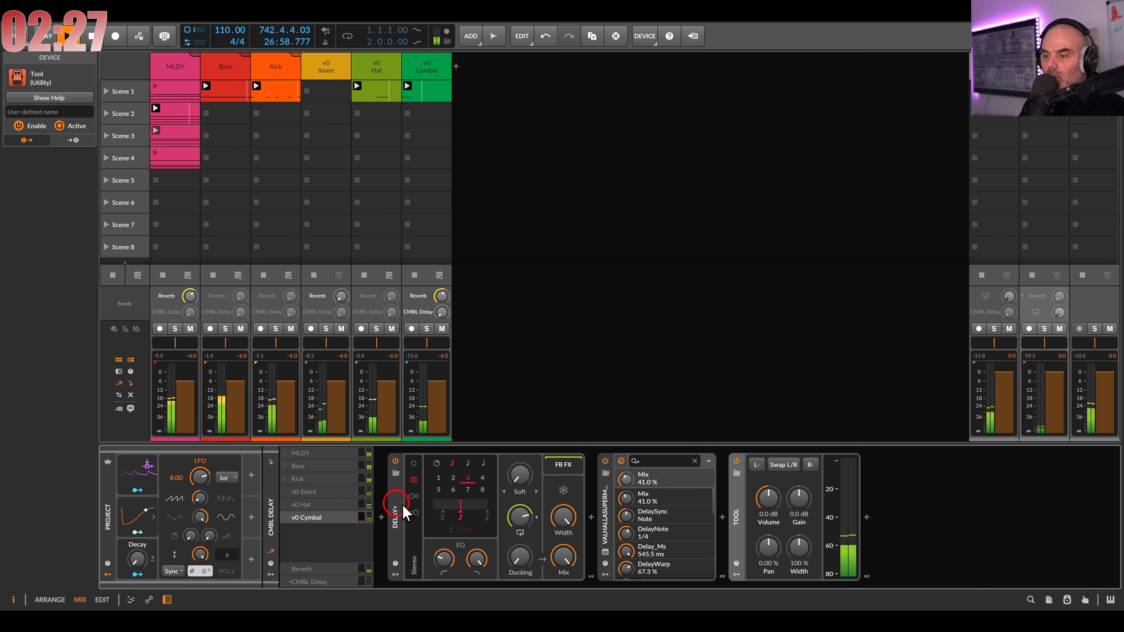
Raise the Delay+ feedback and set ValhallaSupermassive to 79.5 % feedback, 47.0 % mix and a 510 Hz low cut
left_click_drag(520, 518, 520, 517)
left_click(606, 552)
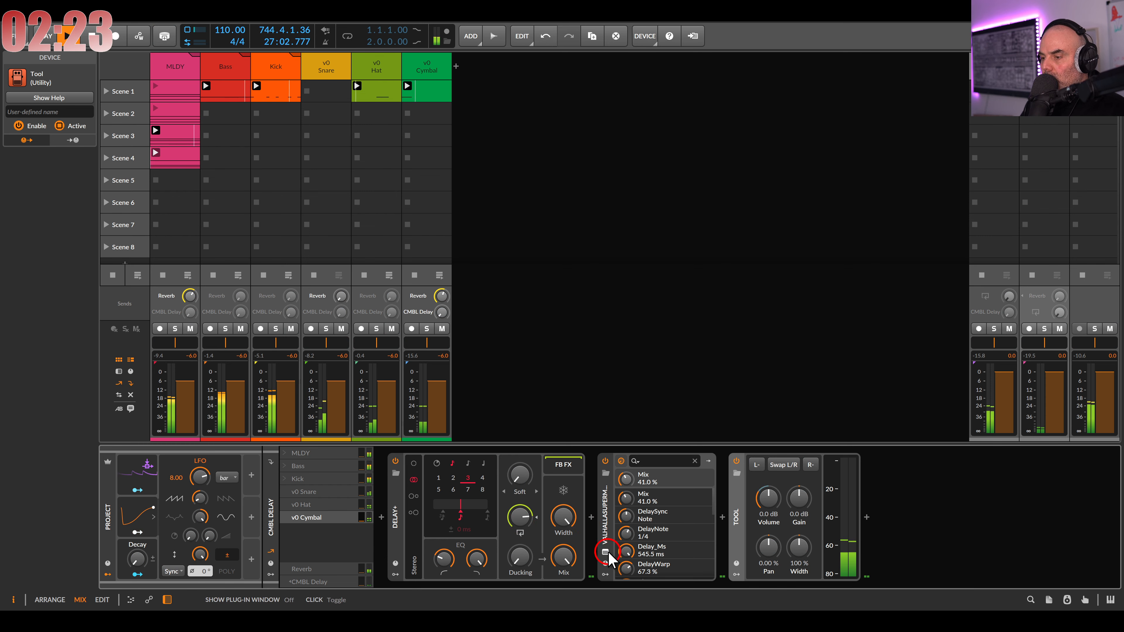
left_click_drag(630, 284, 628, 275)
left_click_drag(367, 282, 363, 281)
left_click_drag(771, 358, 766, 353)
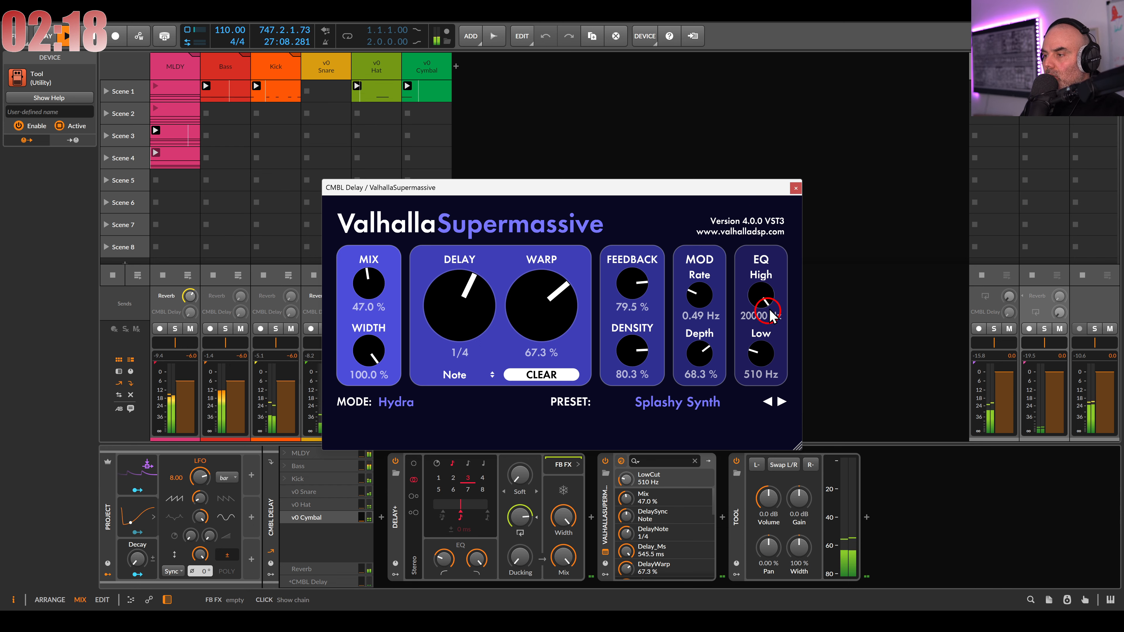
left_click(793, 189)
Audition v0 Cymbal with the Decay macro and raise the macro's modulation amount on the cymbal's decay
left_click(438, 75)
left_click(138, 558)
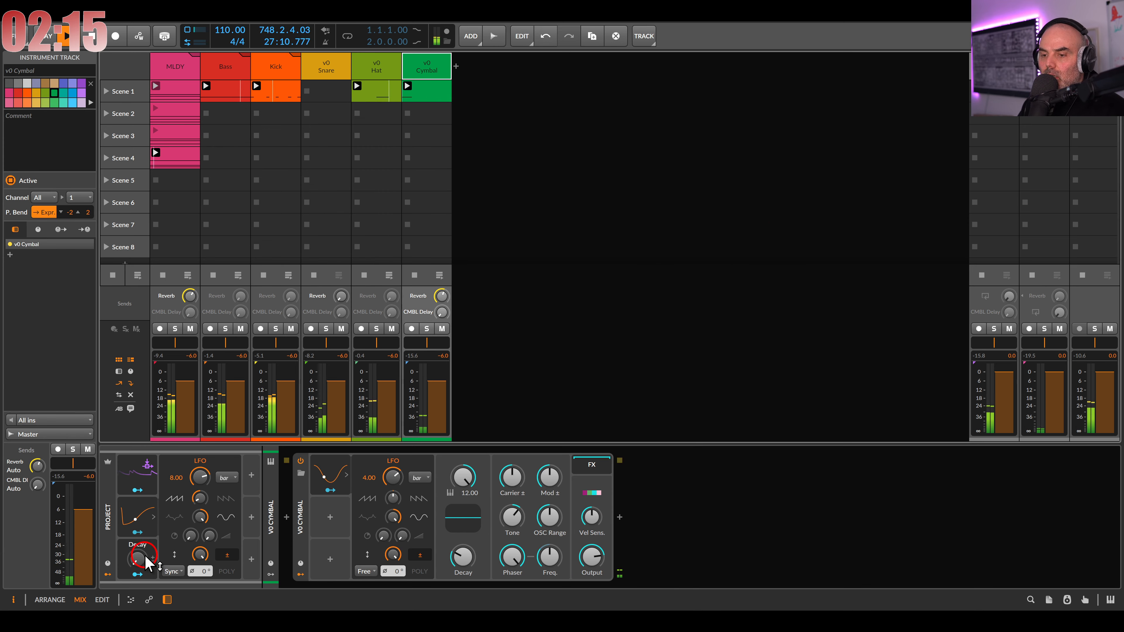
left_click_drag(146, 564, 138, 572)
left_click(135, 575)
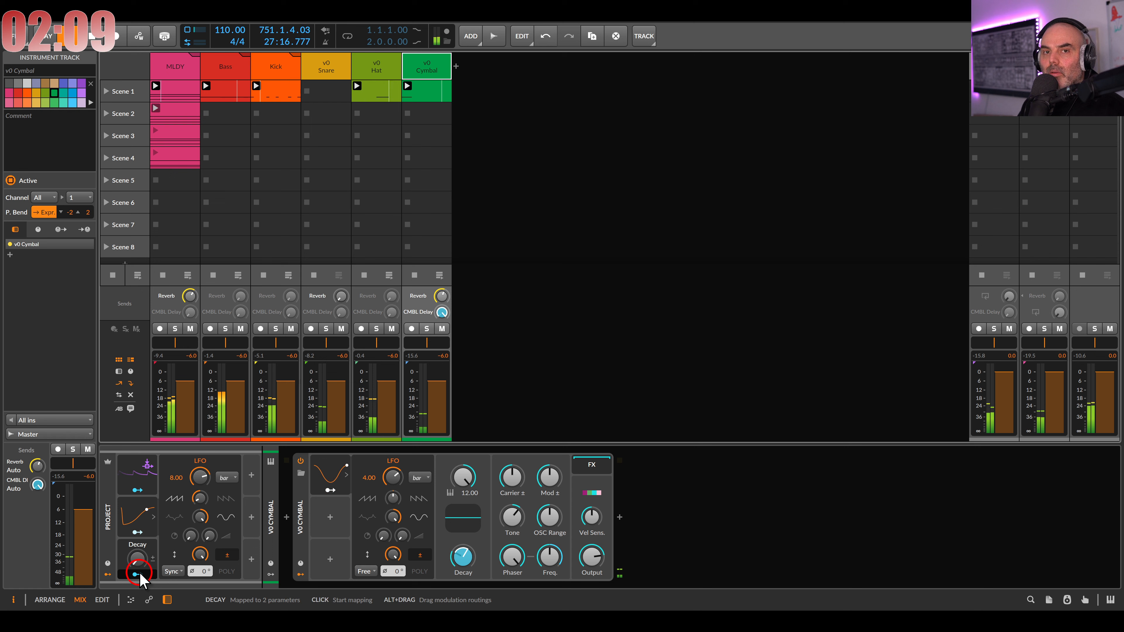
left_click_drag(462, 562, 461, 547)
left_click(138, 574)
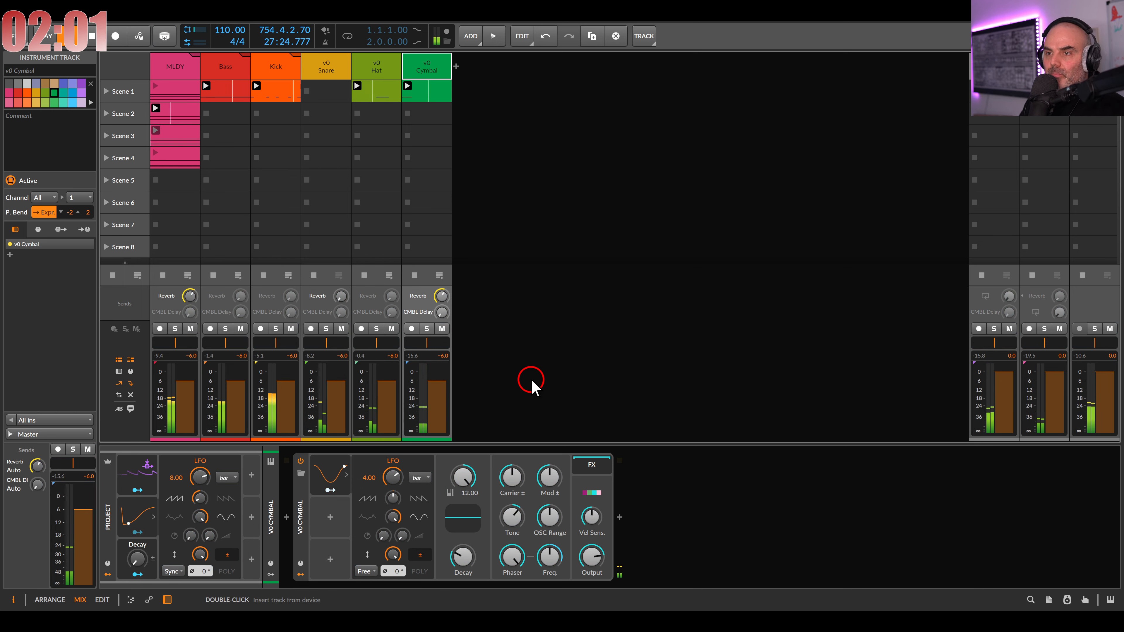
Stop the clip playing on the Kick track
left_click(283, 278)
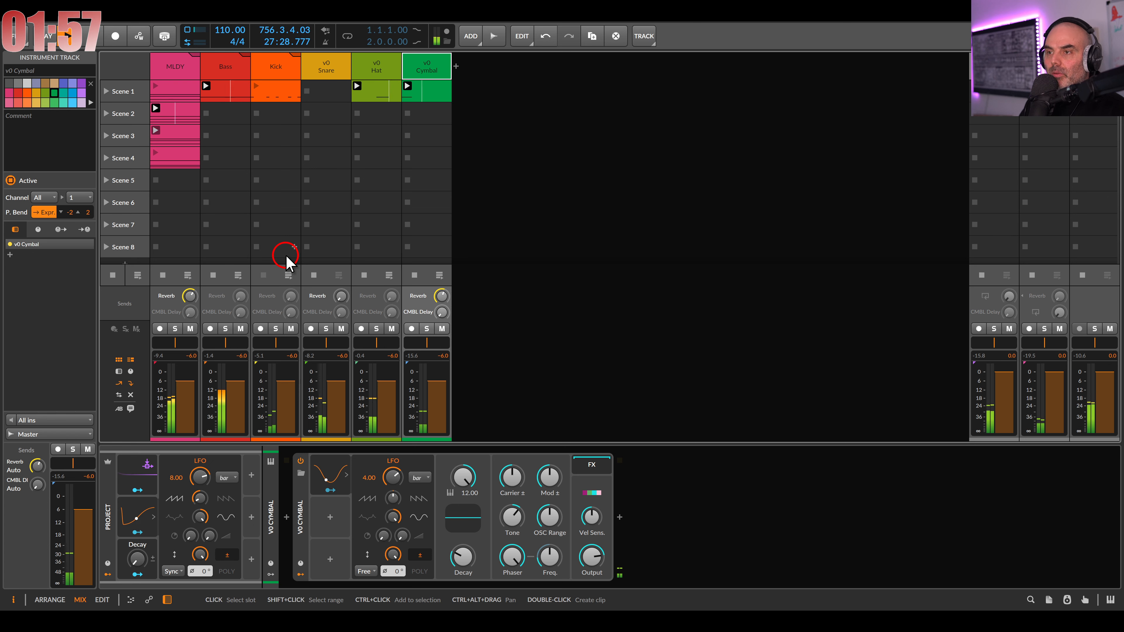
Audition the project's Decay macro, leave it at 0 %, and relaunch the Kick clip in Scene 1
left_click(145, 530)
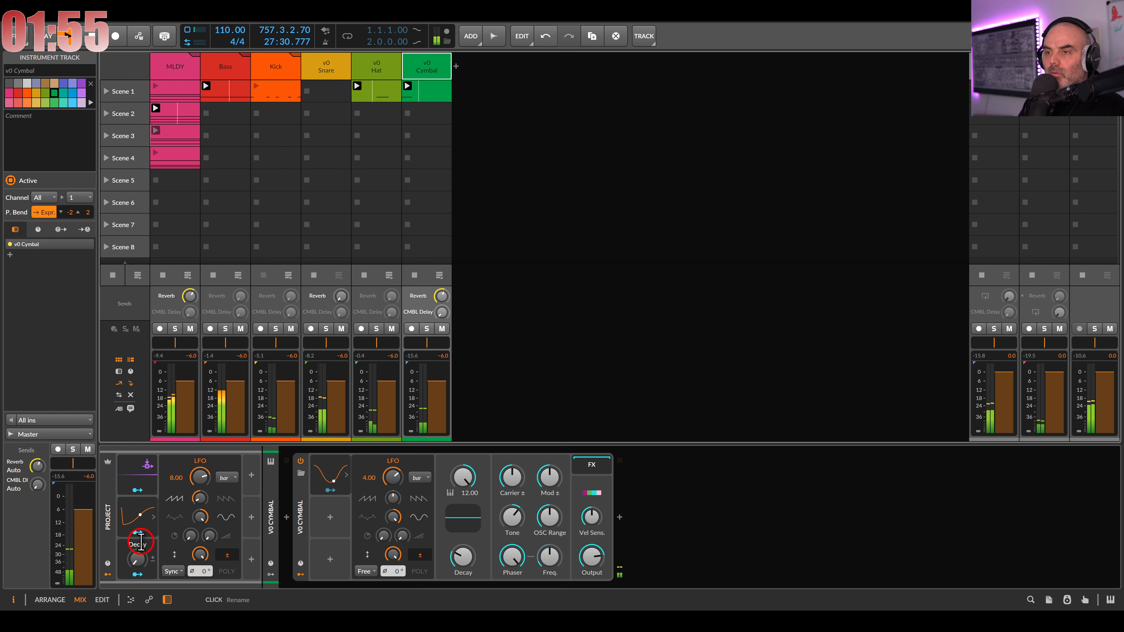
left_click(135, 560)
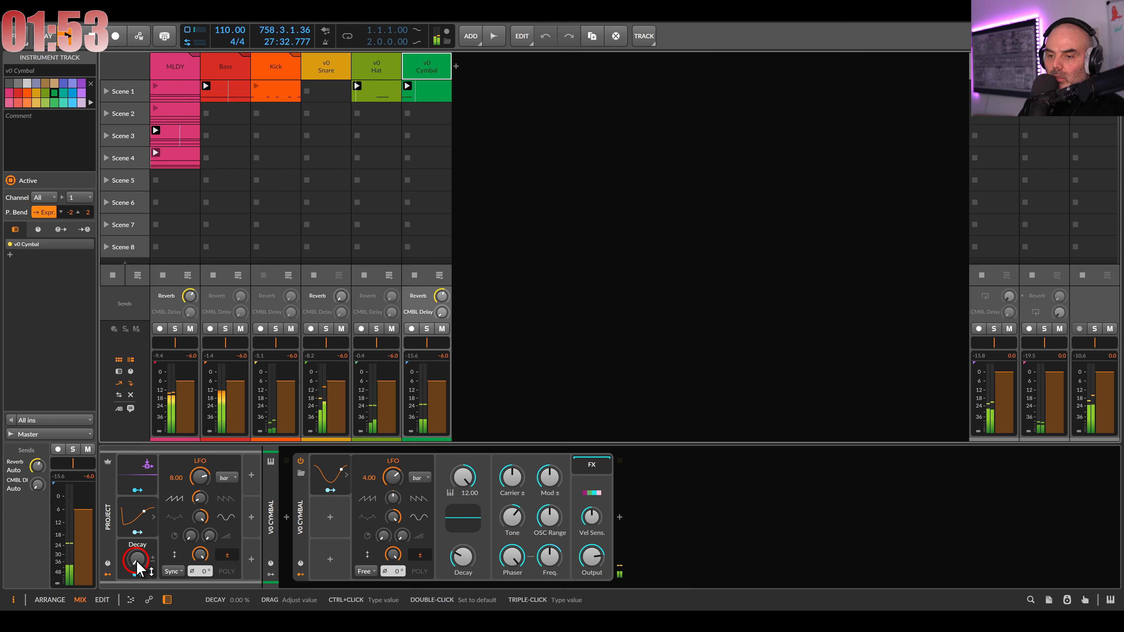
left_click_drag(137, 562, 135, 589)
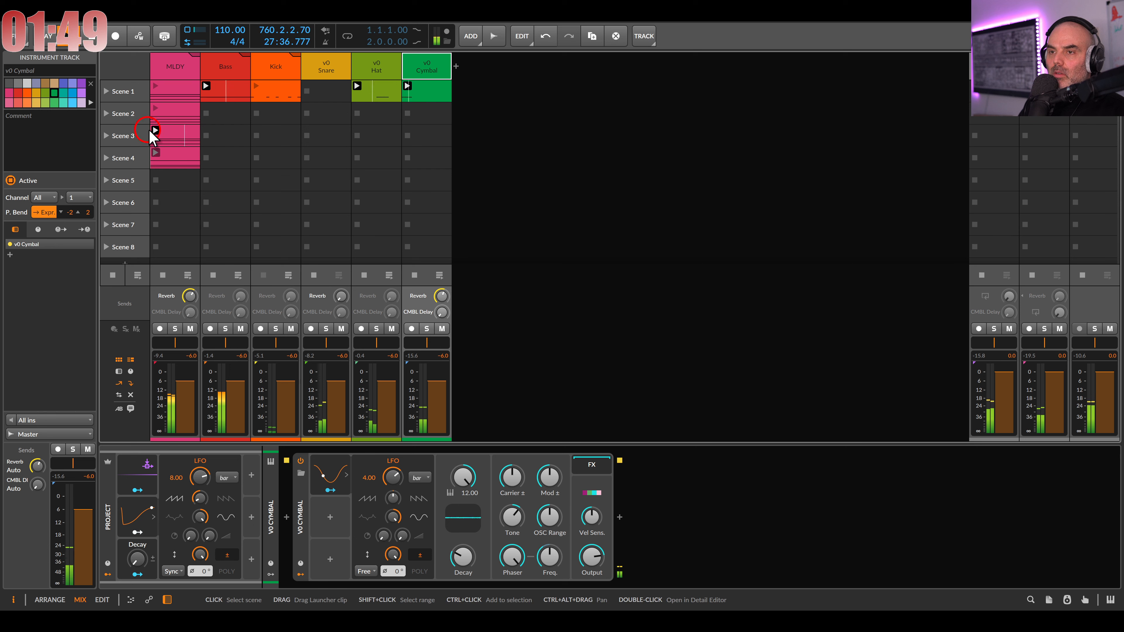
left_click(259, 101)
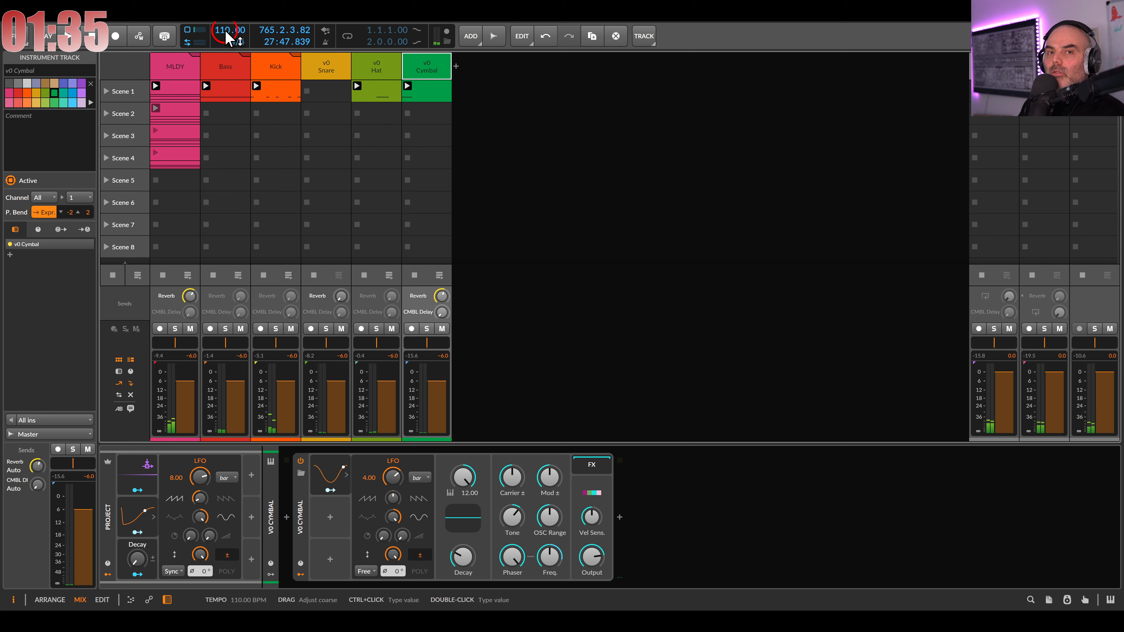
Raise the project tempo to 131 BPM and launch Scene 1
left_click_drag(226, 32, 226, 32)
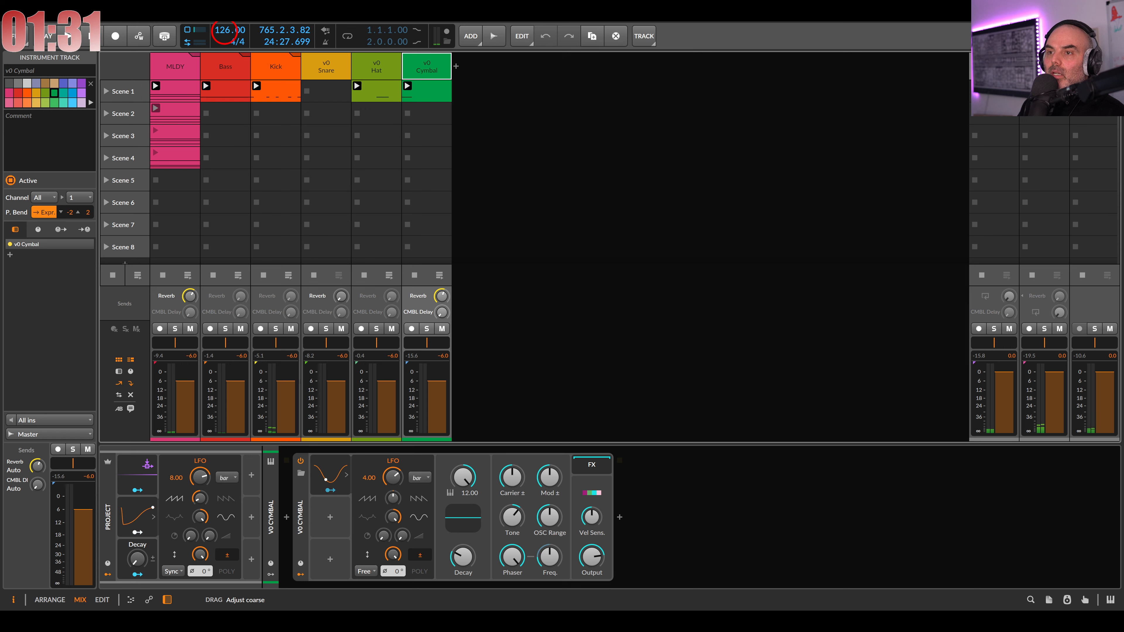
left_click_drag(225, 32, 225, 29)
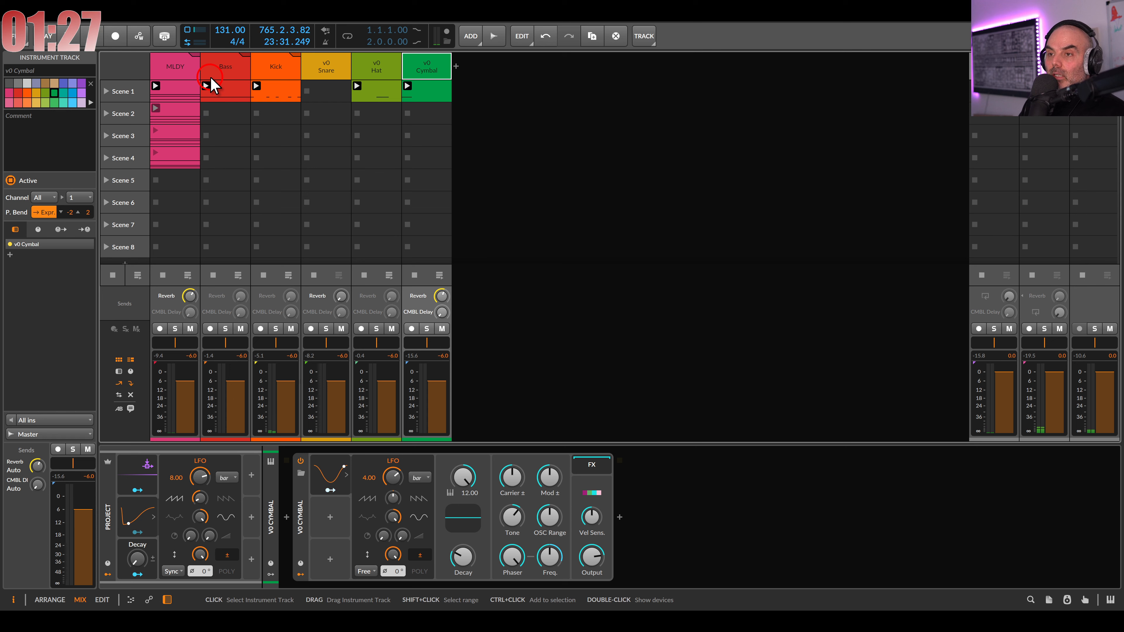
left_click(108, 91)
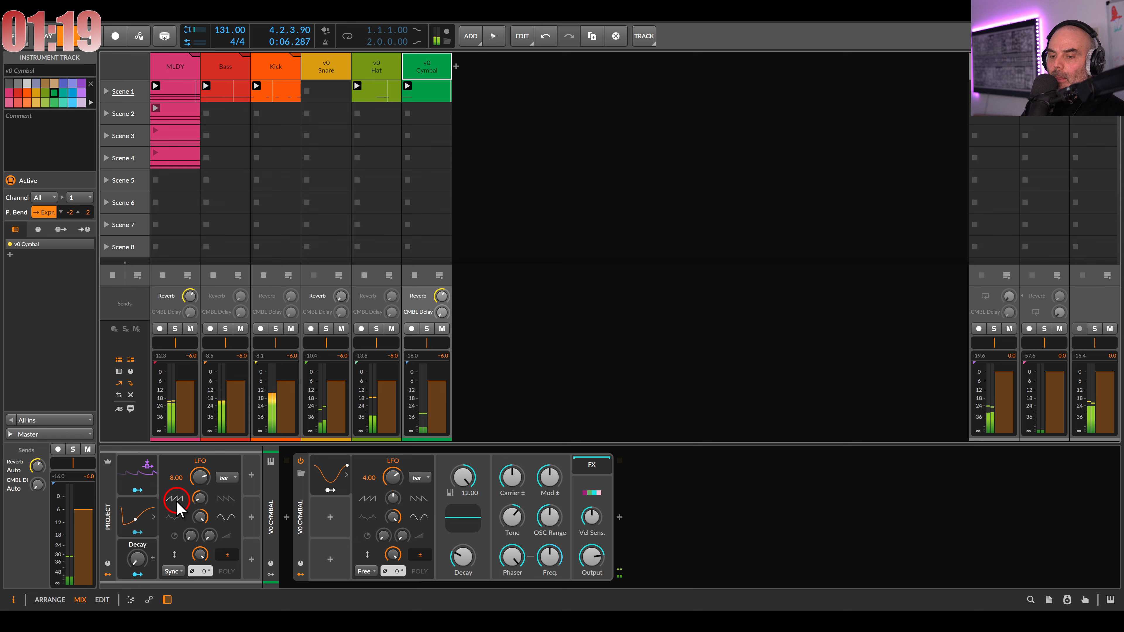
Audition the Decay macro during playback and set the Filter+ cutoff on the Bass track to 762 Hz
left_click_drag(146, 566, 142, 620)
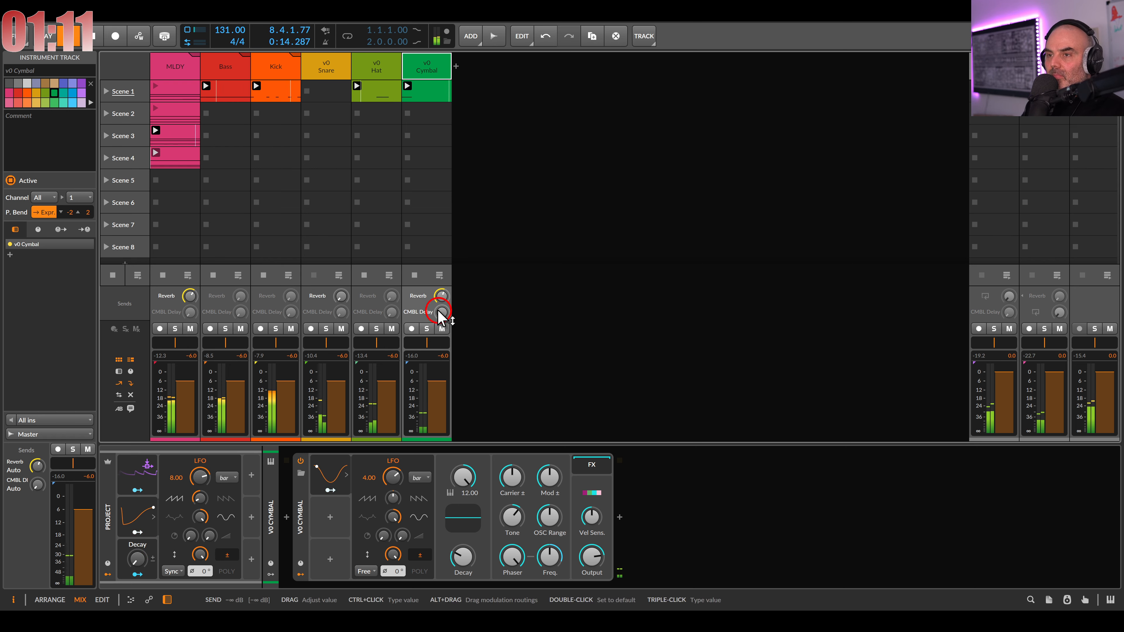
left_click(244, 76)
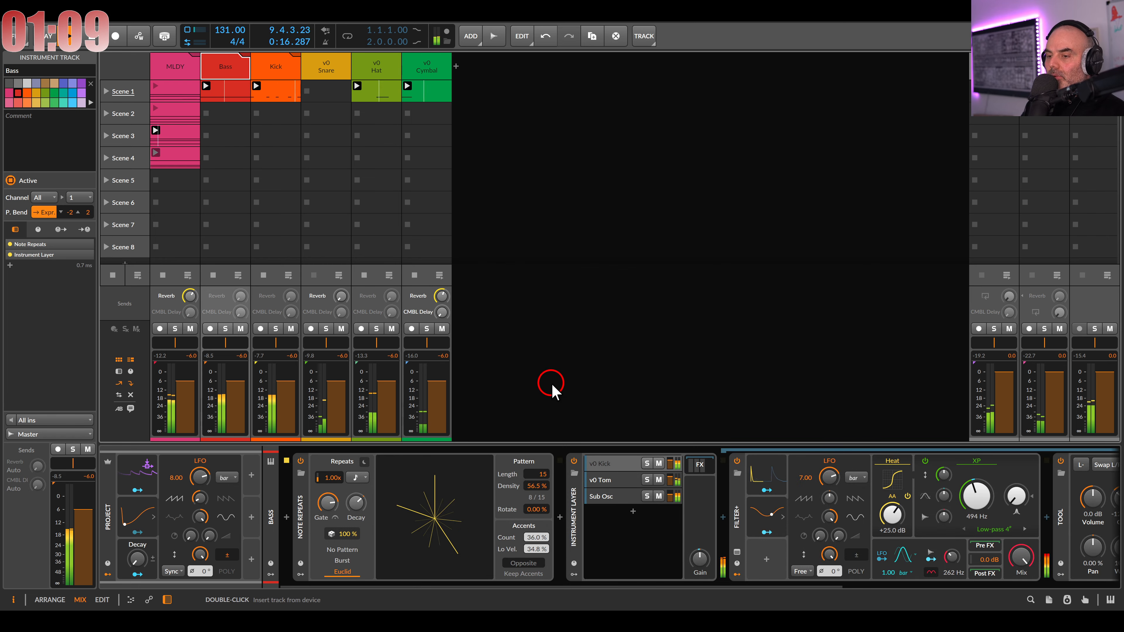
scroll(620, 516, "down", 5)
left_click_drag(725, 493, 752, 509)
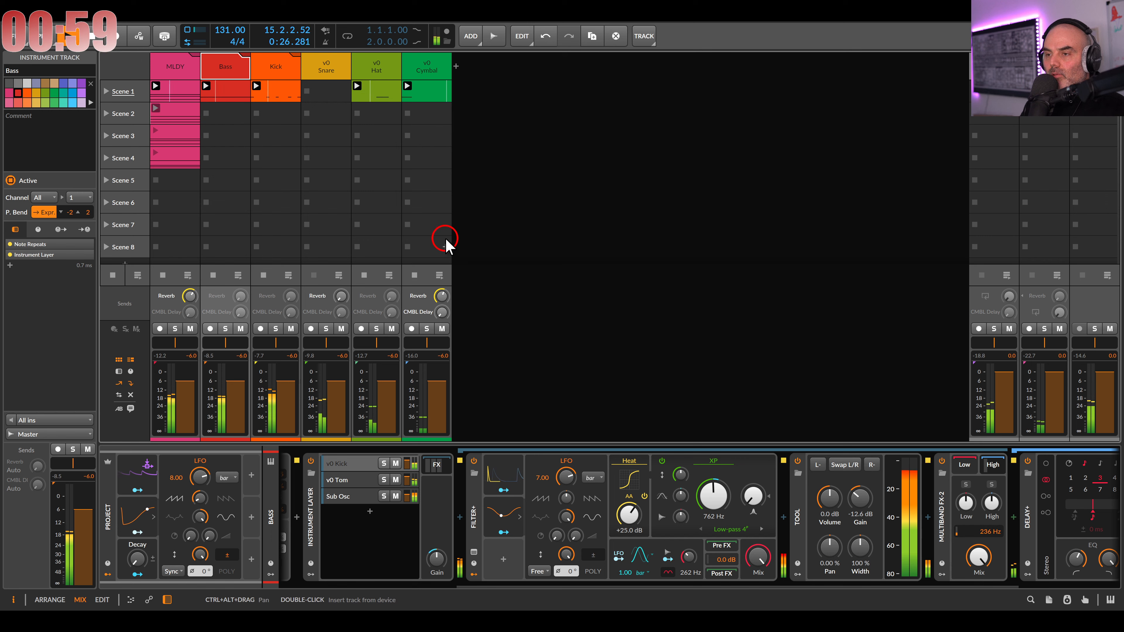
Review the device chains of the v0 Cymbal, Kick and Bass tracks and audition the Decay macro during playback
left_click(426, 68)
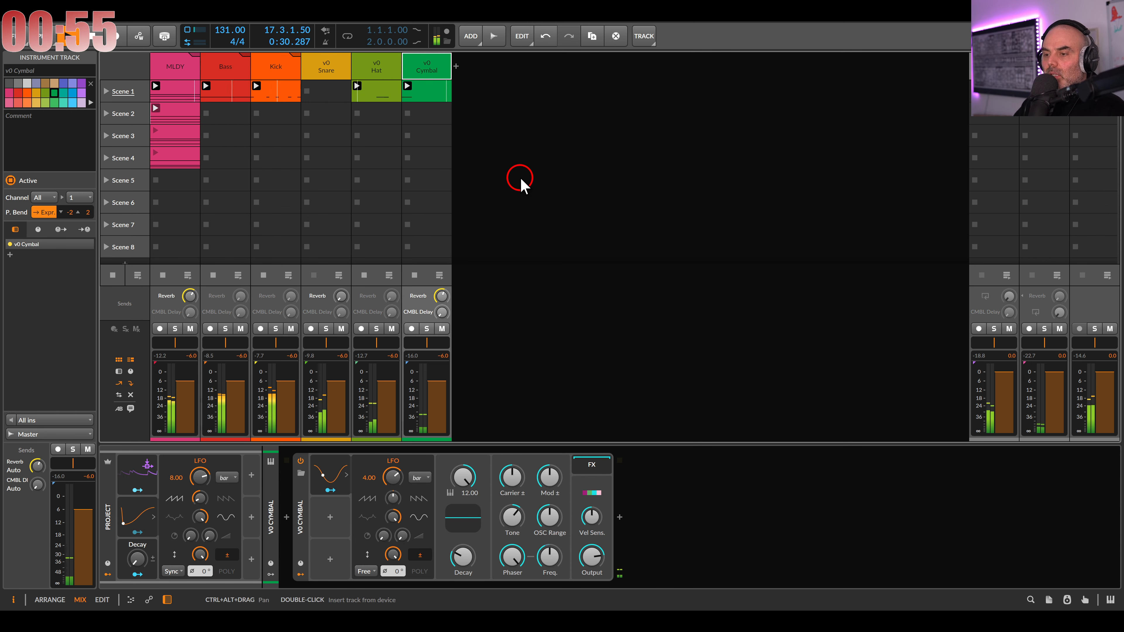
left_click(283, 75)
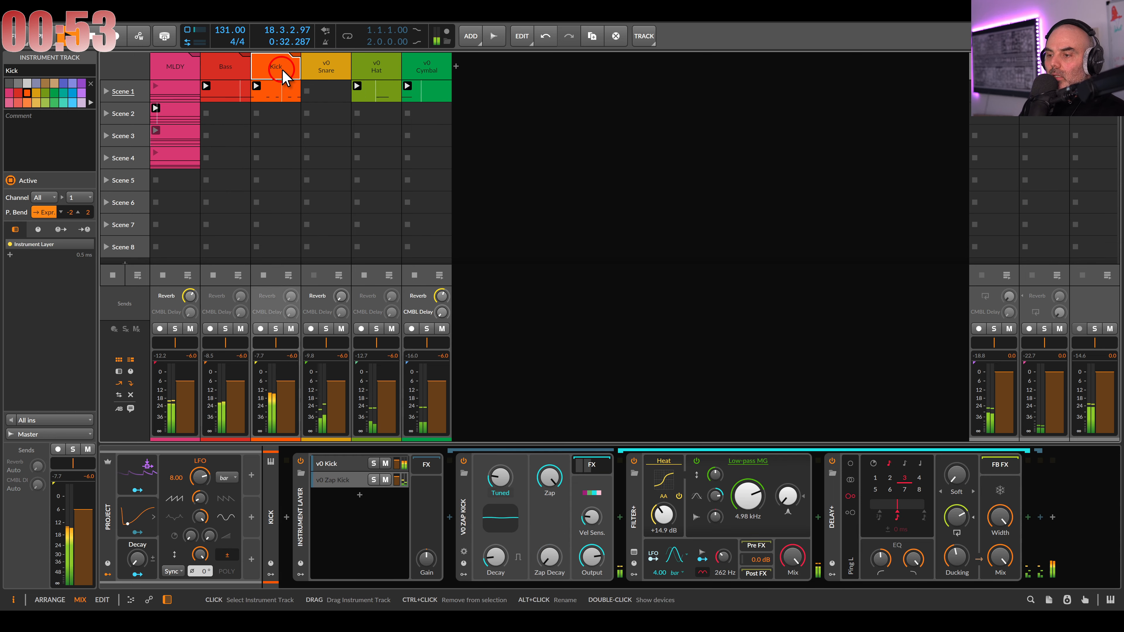
left_click(226, 71)
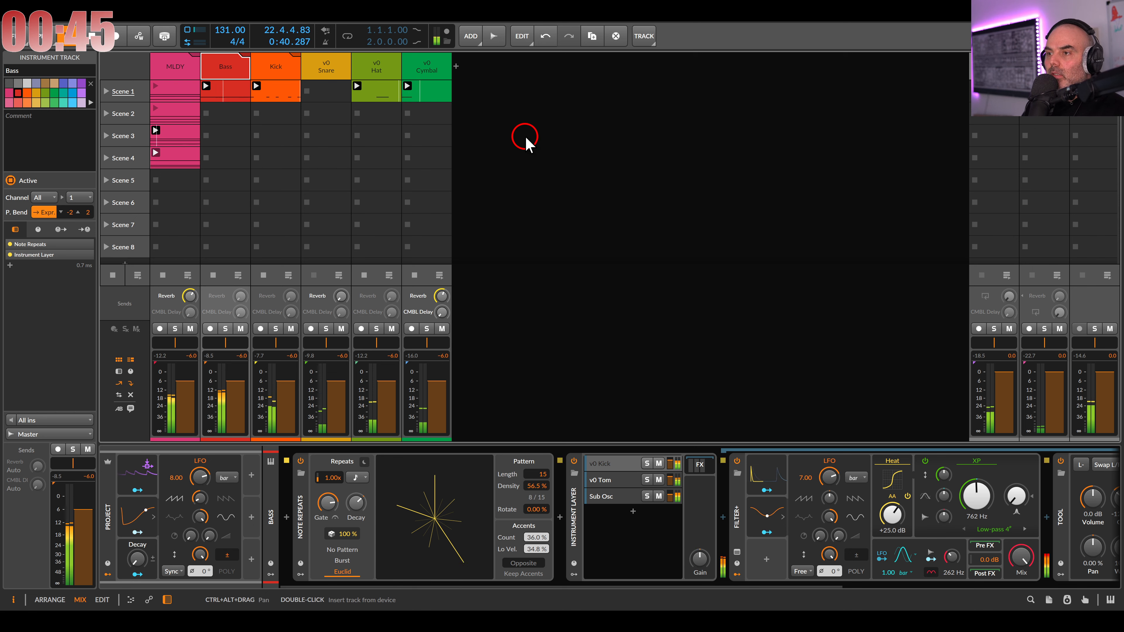
left_click_drag(137, 558, 137, 559)
left_click(526, 316)
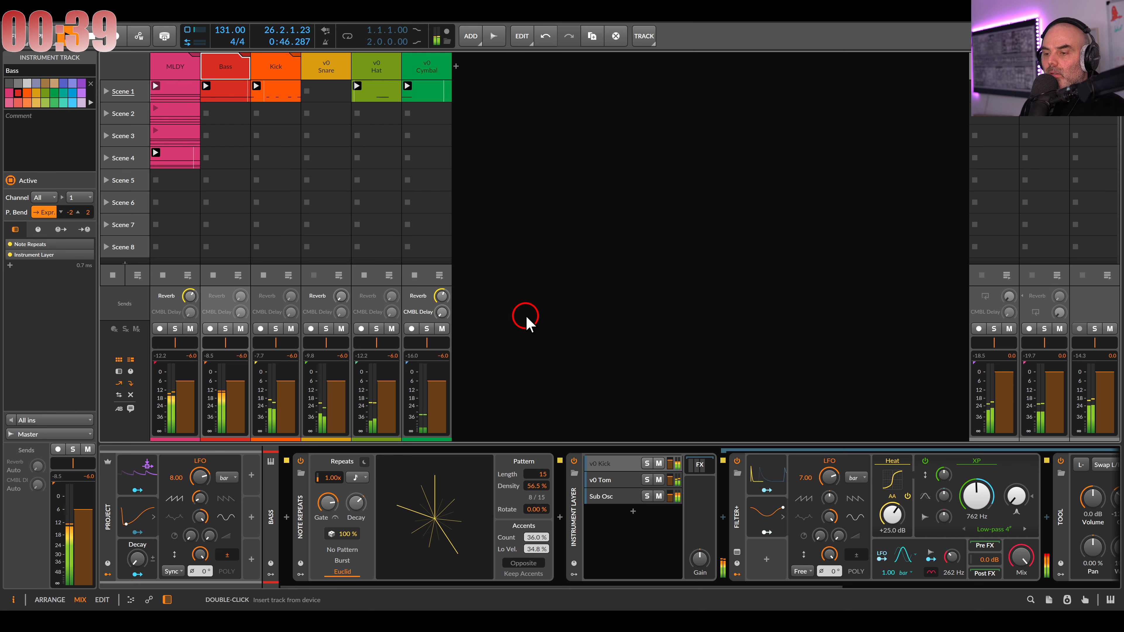